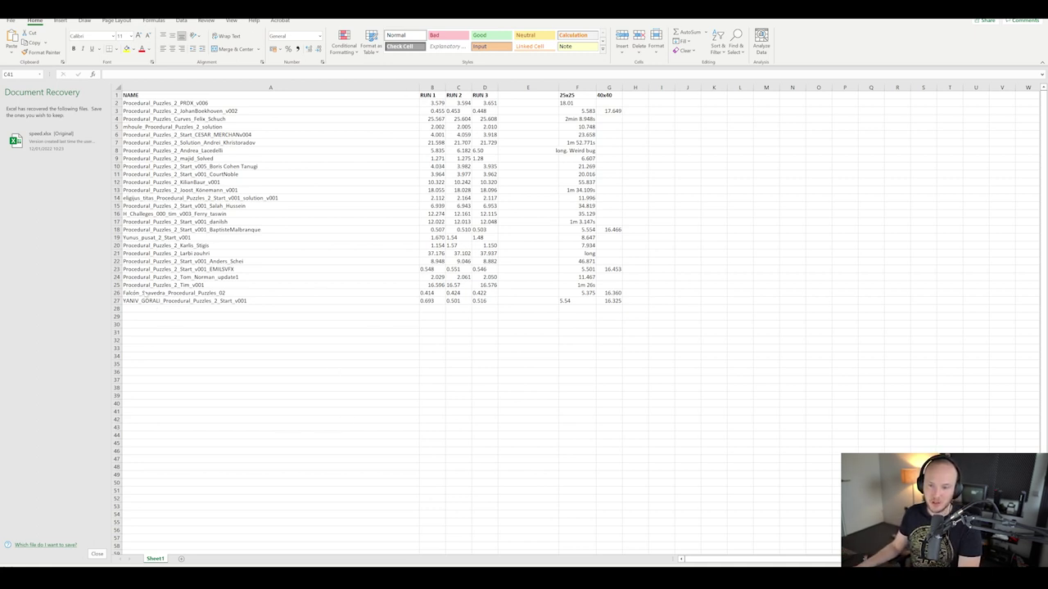
Examine the submission names and compare the Run 1 and Run 2 timings of the entries in rows 21, 22 and 25
{"action": "left_click", "coordinate": [143, 292]}
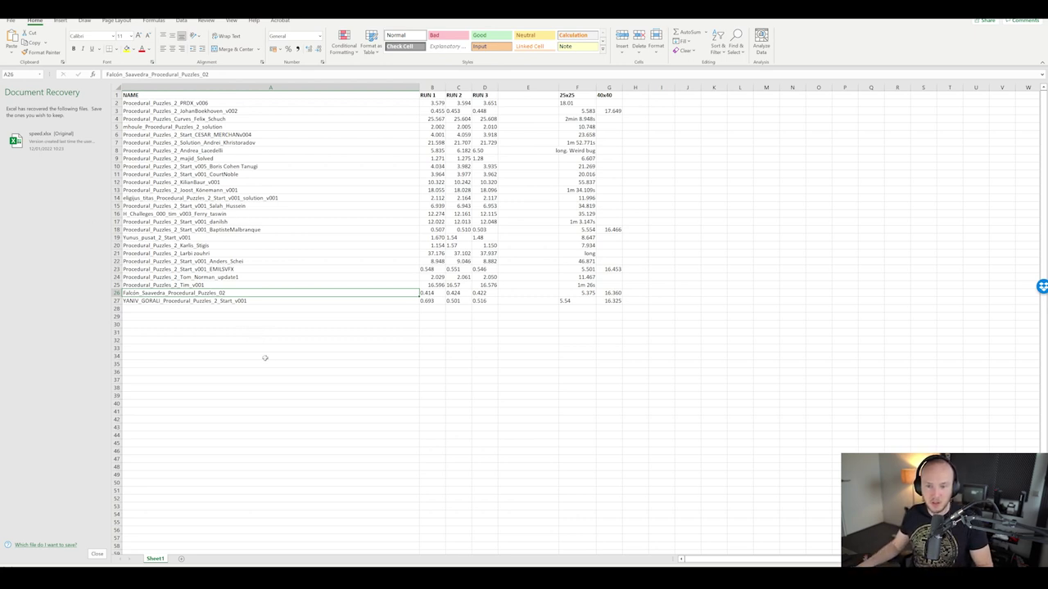
{"action": "left_click", "coordinate": [269, 364]}
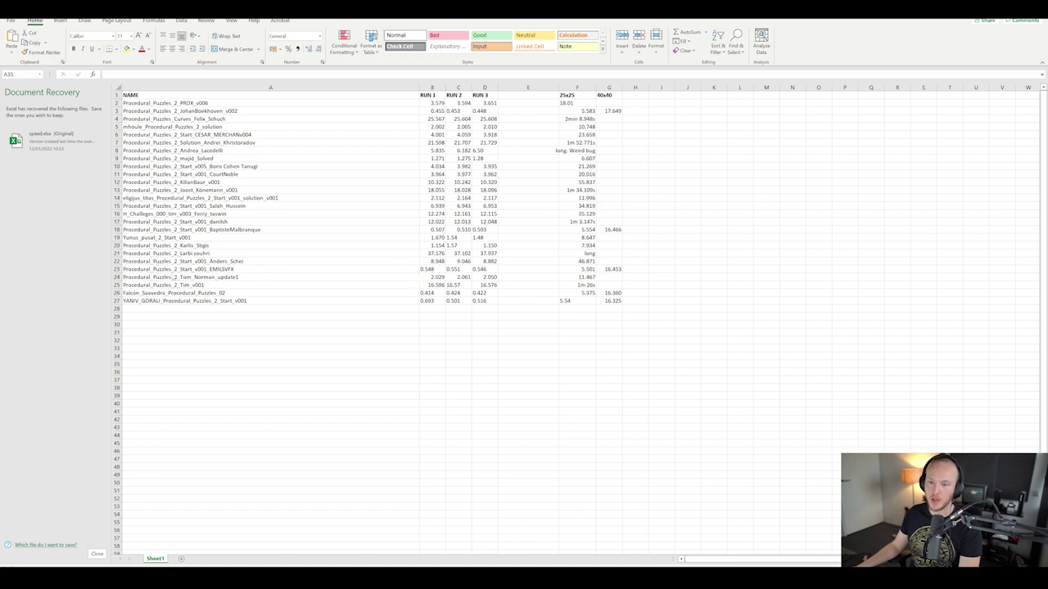
{"action": "left_click", "coordinate": [430, 257]}
{"action": "left_click", "coordinate": [432, 253]}
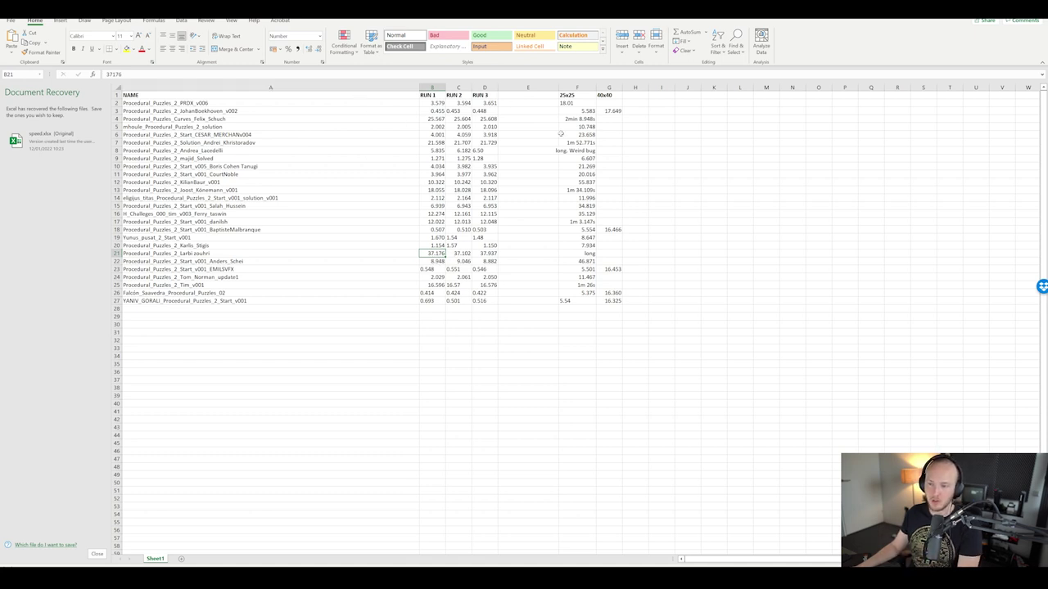
{"action": "left_click", "coordinate": [460, 262]}
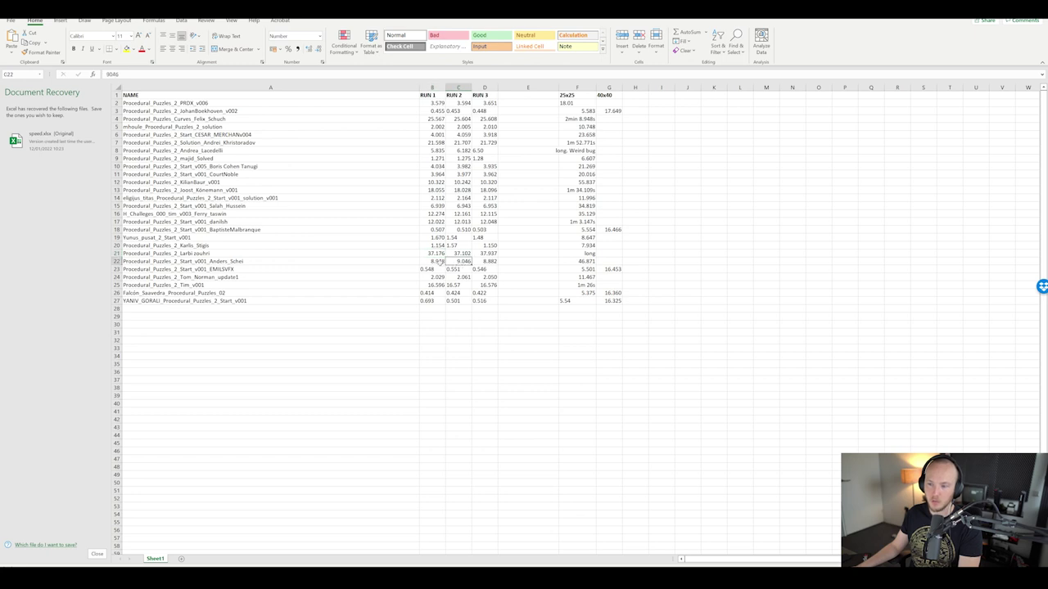
{"action": "left_click", "coordinate": [434, 255]}
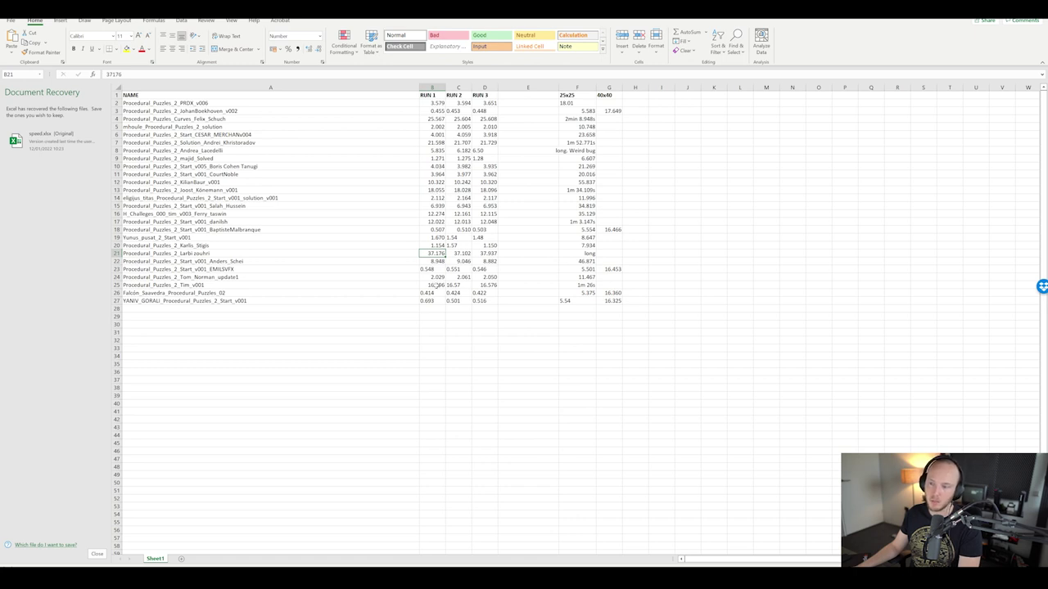
{"action": "left_click", "coordinate": [436, 285]}
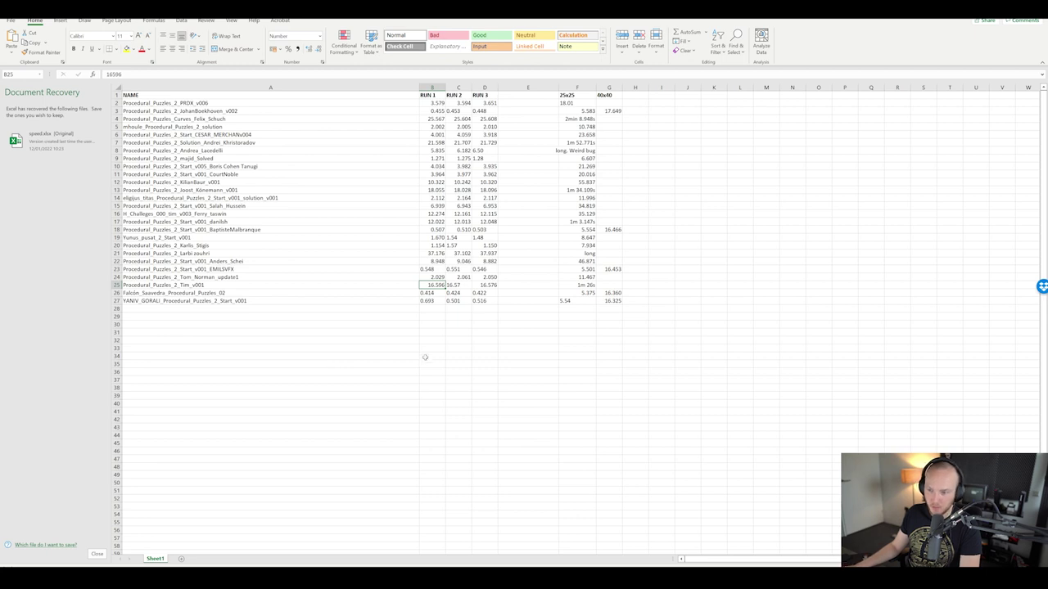
{"action": "left_click_drag", "start_coordinate": [552, 428], "coordinate": [553, 419]}
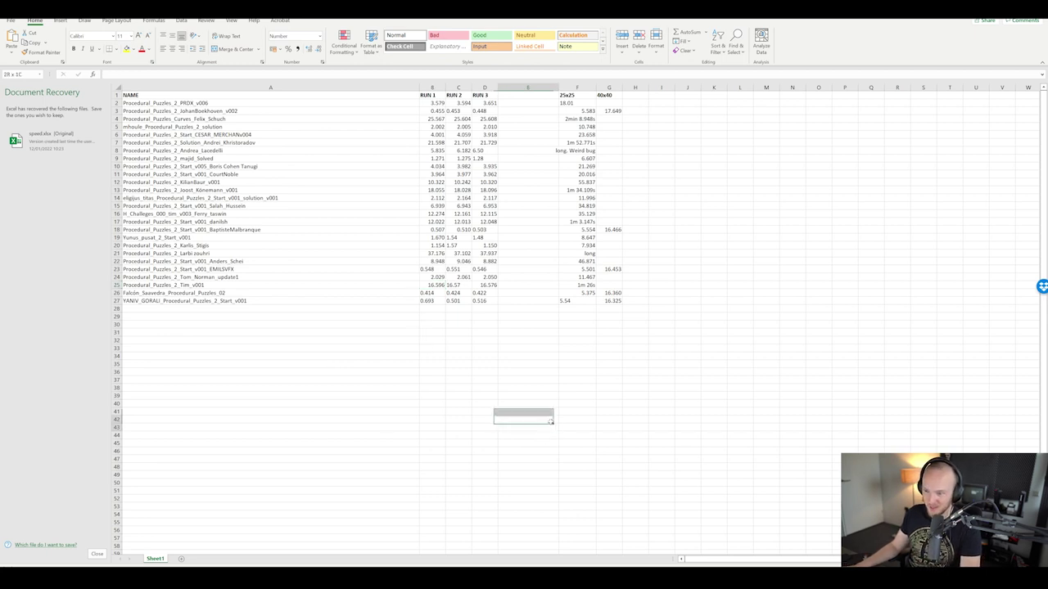
{"action": "left_click", "coordinate": [427, 362]}
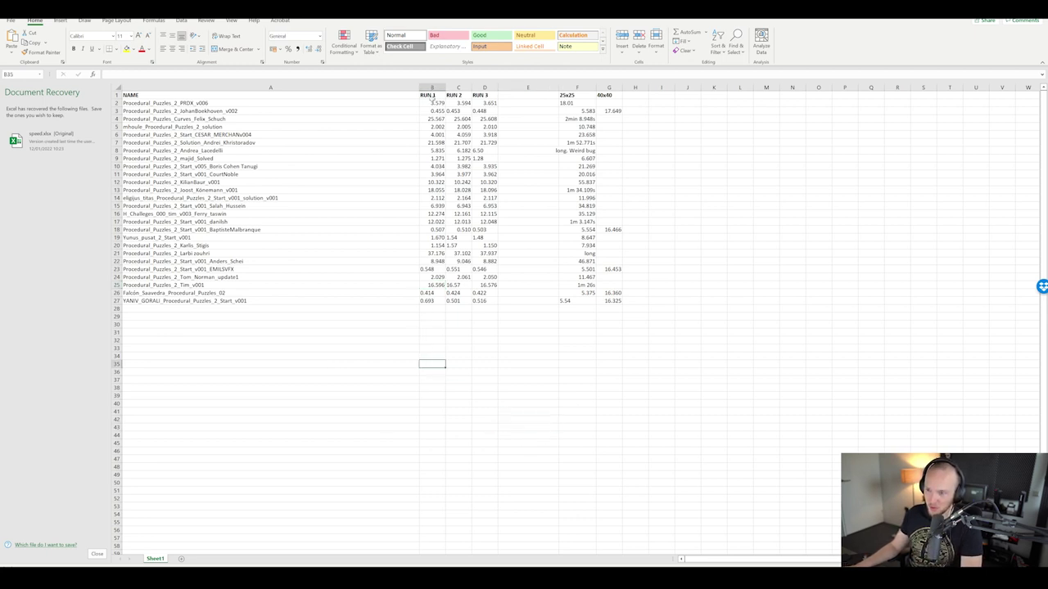
Examine the Run 1, Run 2 and Run 3 timings of the submission in row 26
{"action": "left_click", "coordinate": [428, 293]}
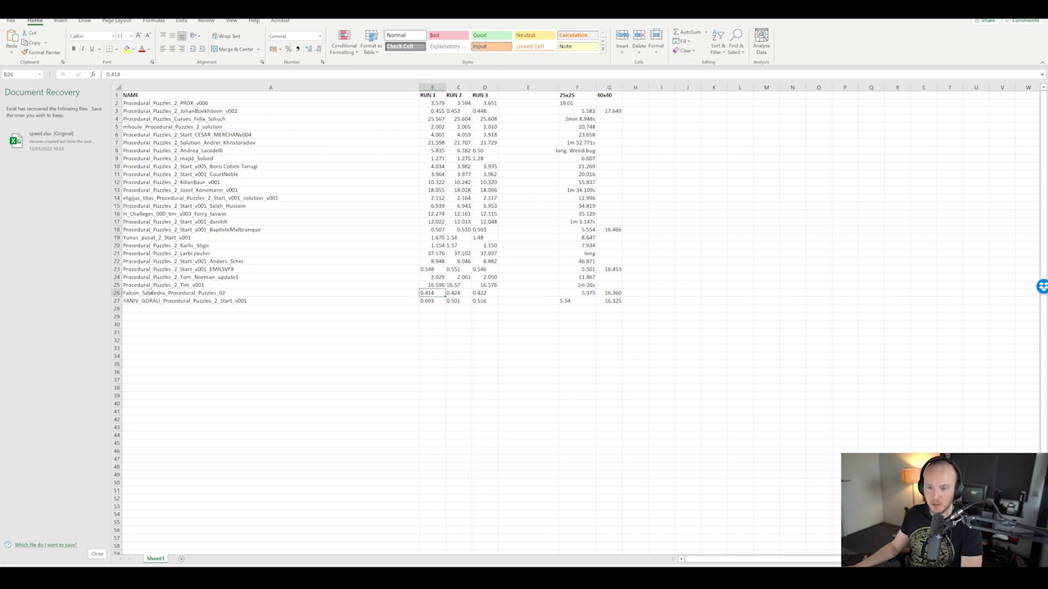
{"action": "left_click", "coordinate": [443, 332]}
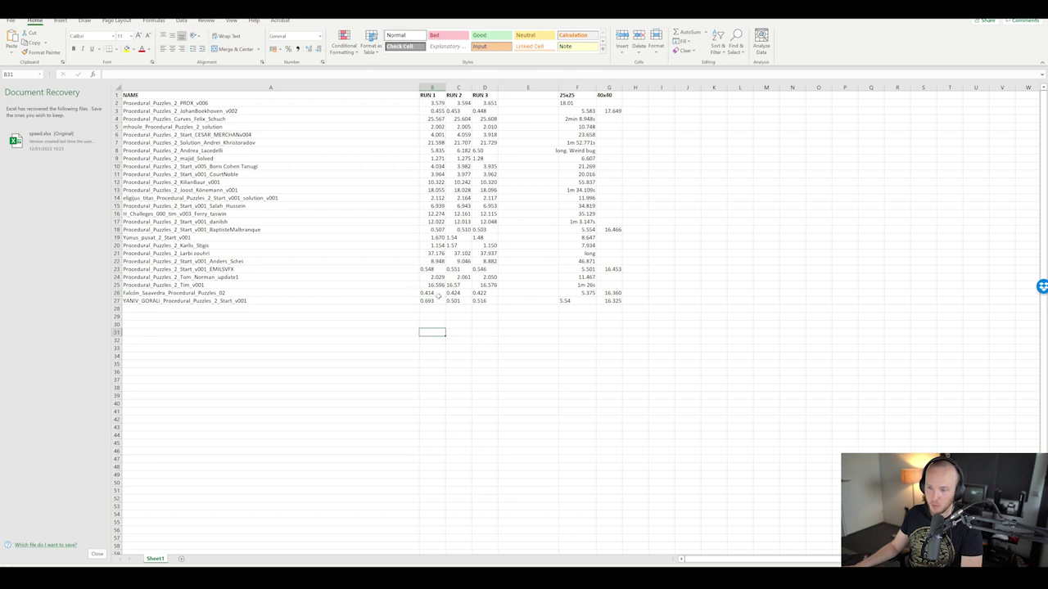
{"action": "left_click", "coordinate": [457, 294]}
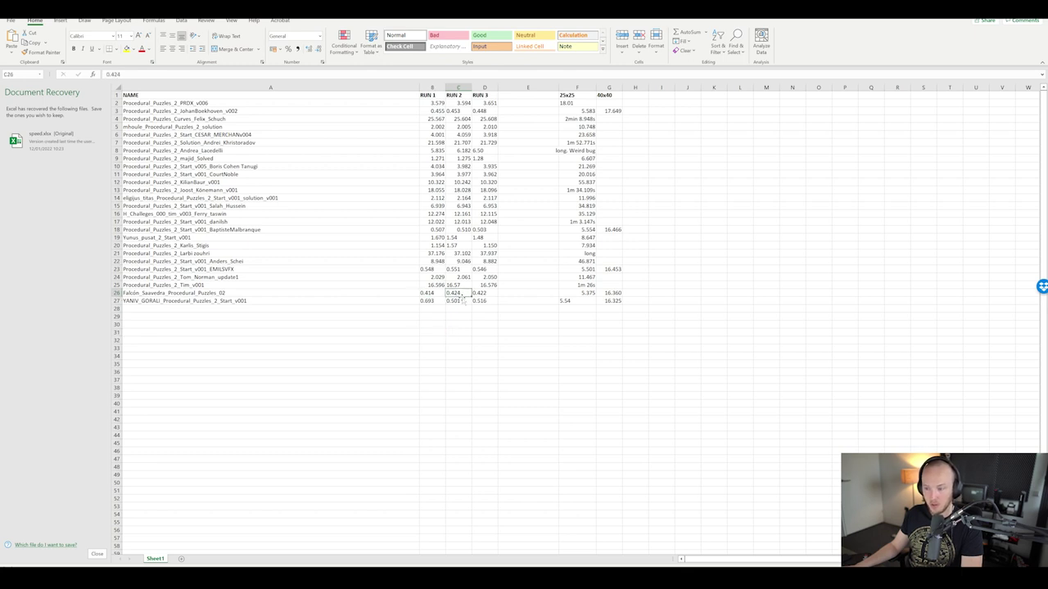
{"action": "left_click", "coordinate": [476, 294]}
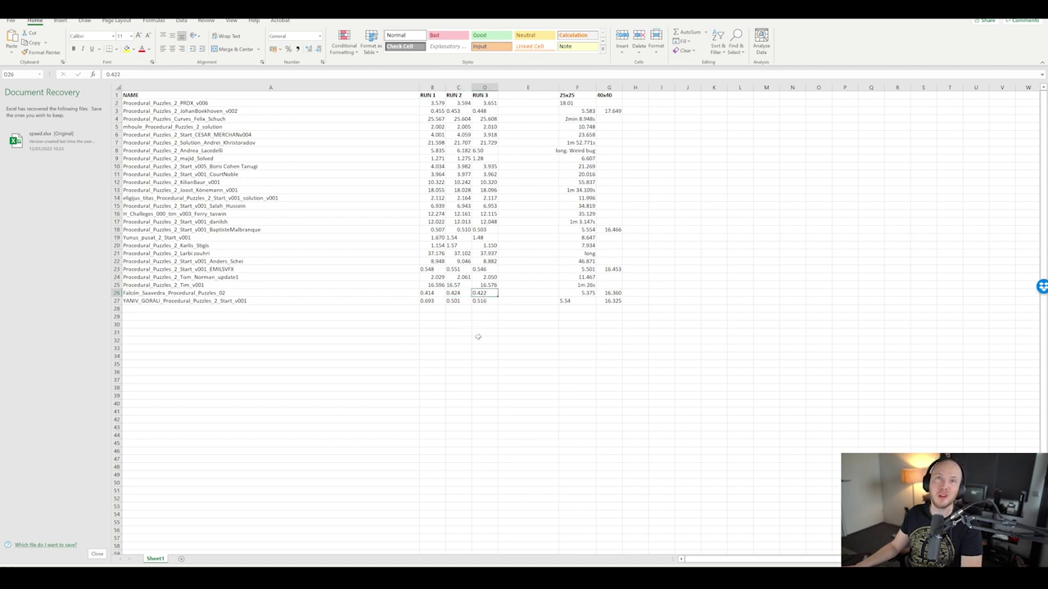
{"action": "left_click", "coordinate": [528, 348]}
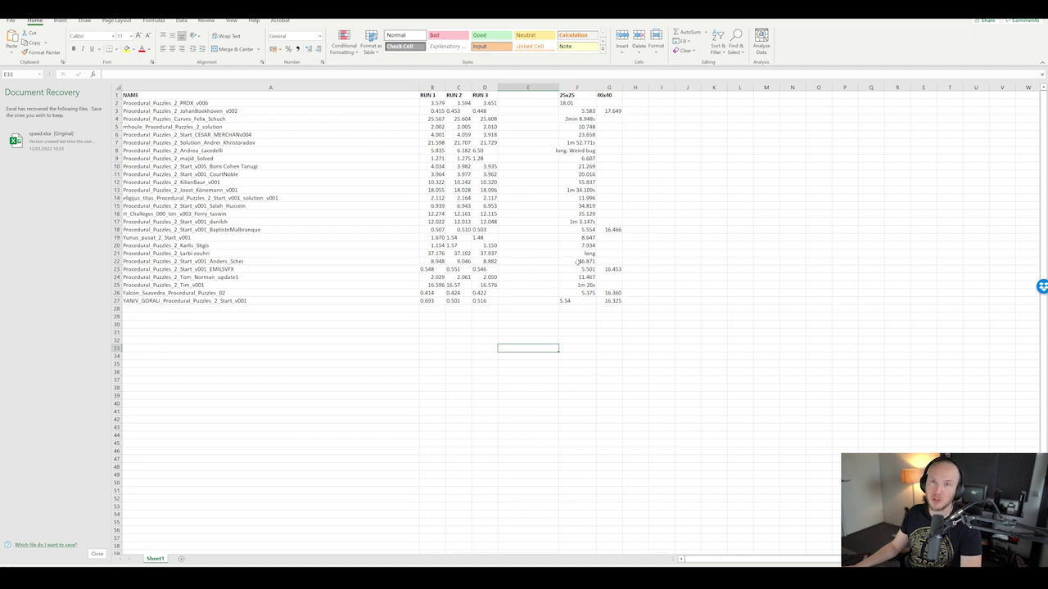
{"action": "left_click", "coordinate": [511, 402]}
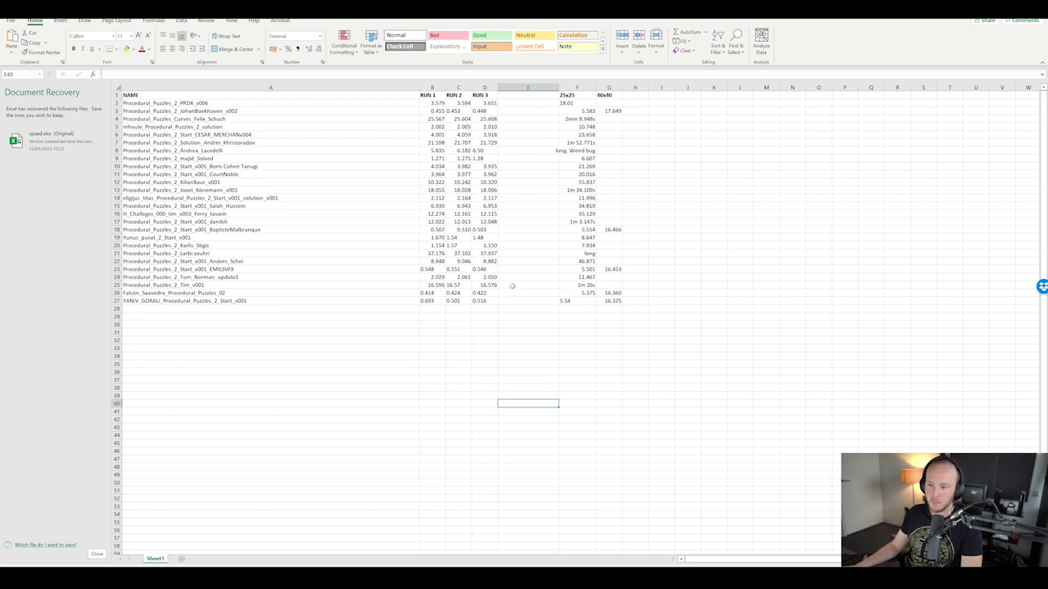
{"action": "left_click", "coordinate": [566, 316]}
{"action": "mouse_move", "coordinate": [404, 295]}
{"action": "left_mouse_down"}
{"action": "mouse_move", "coordinate": [455, 294]}
{"action": "mouse_move", "coordinate": [421, 293]}
{"action": "left_mouse_up"}
{"action": "left_click", "coordinate": [486, 332]}
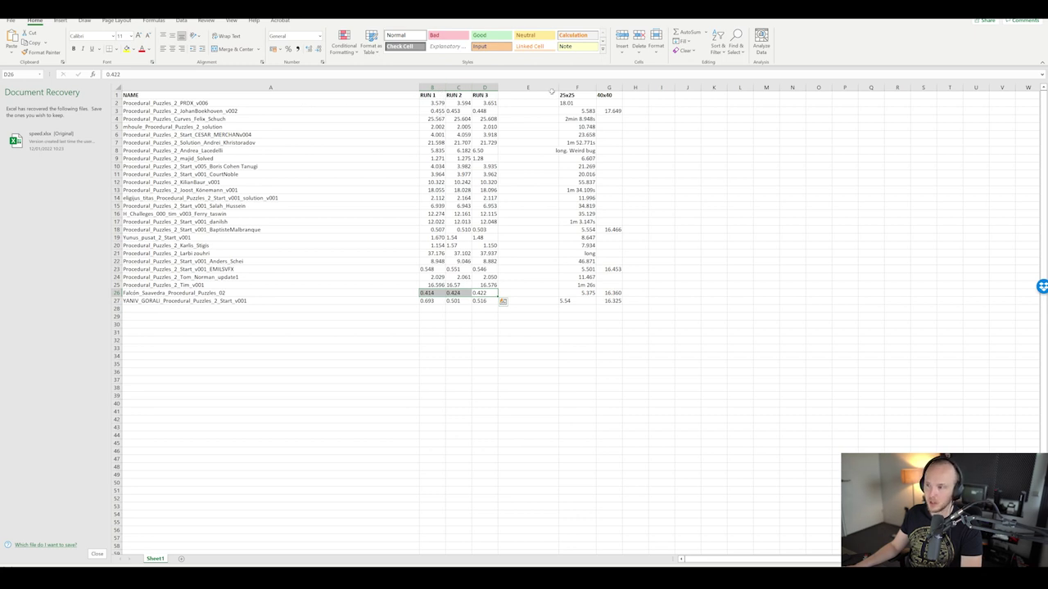
Compare the 25x25 and 40x40 timings of the submissions in rows 26 and 27
{"action": "left_click", "coordinate": [582, 293]}
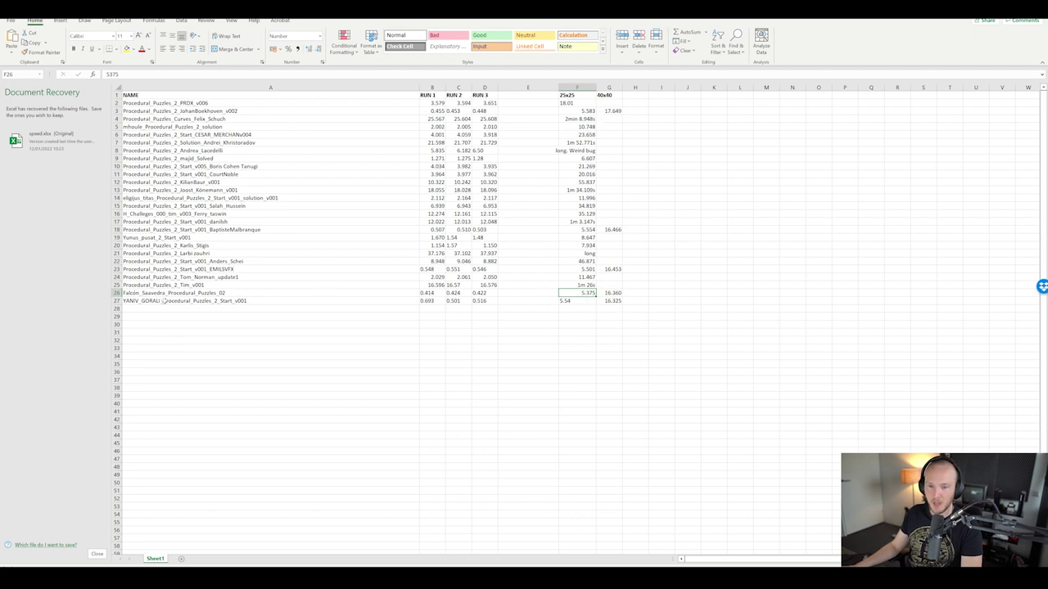
{"action": "left_click", "coordinate": [612, 309]}
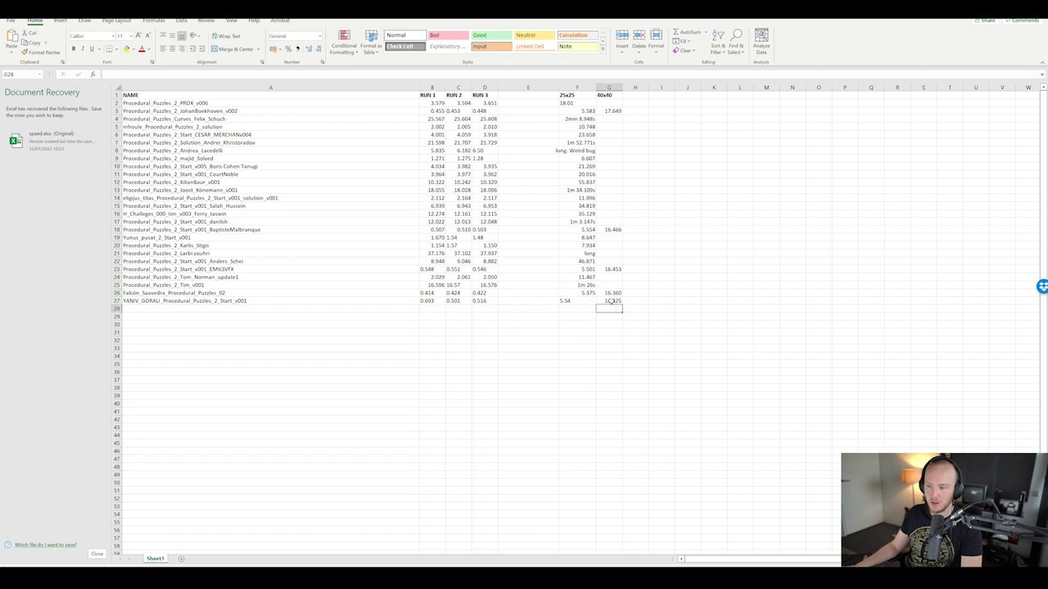
{"action": "left_click", "coordinate": [612, 301]}
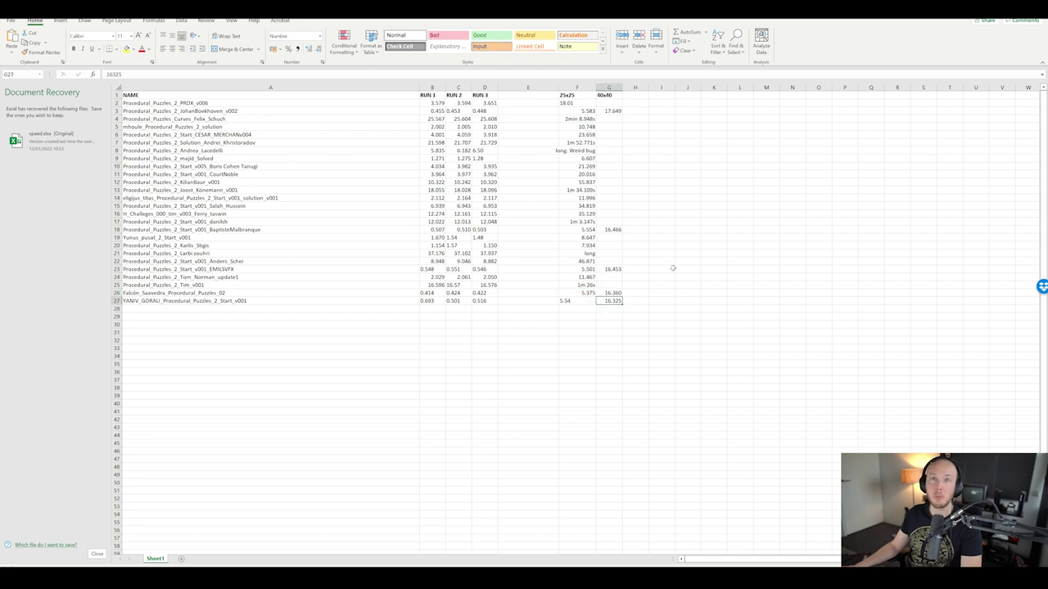
{"action": "left_click", "coordinate": [657, 294]}
{"action": "left_click", "coordinate": [614, 301]}
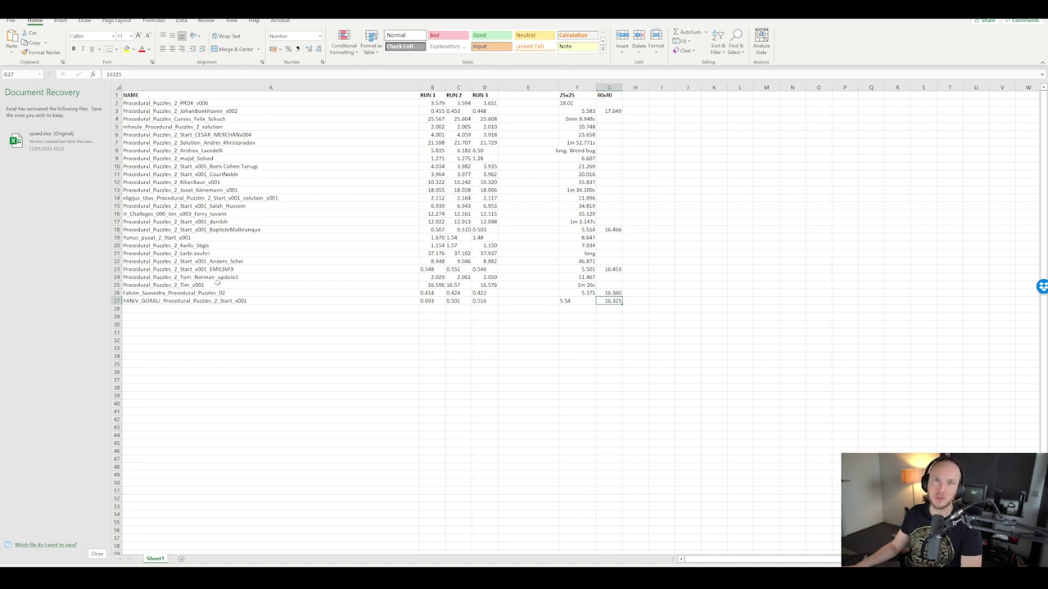
{"action": "left_click", "coordinate": [137, 293]}
{"action": "left_click", "coordinate": [604, 315]}
{"action": "left_click", "coordinate": [606, 302]}
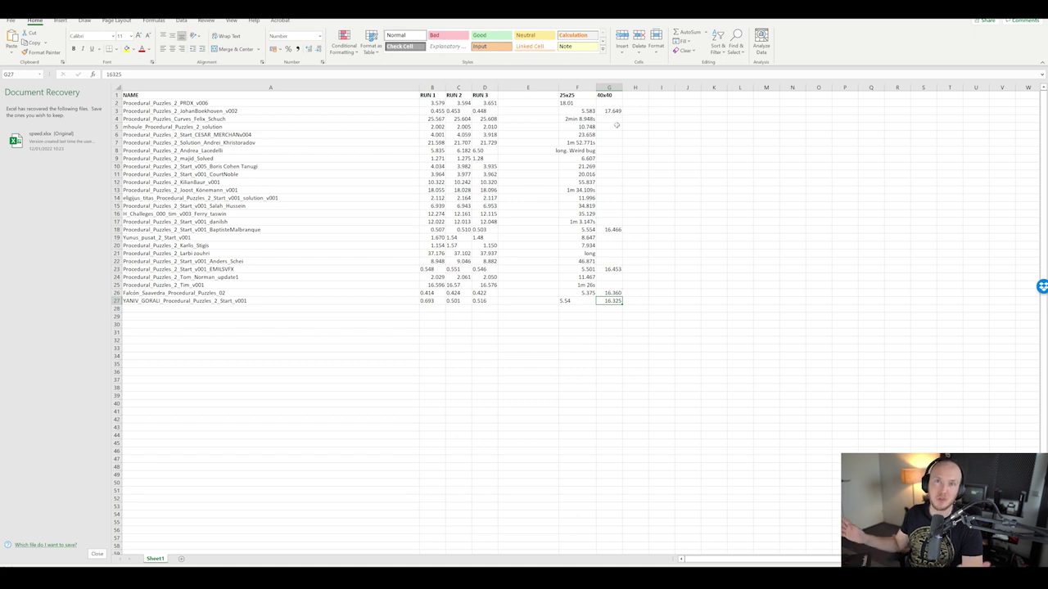
{"action": "left_click", "coordinate": [612, 293]}
{"action": "left_click_drag", "start_coordinate": [411, 293], "coordinate": [586, 293]}
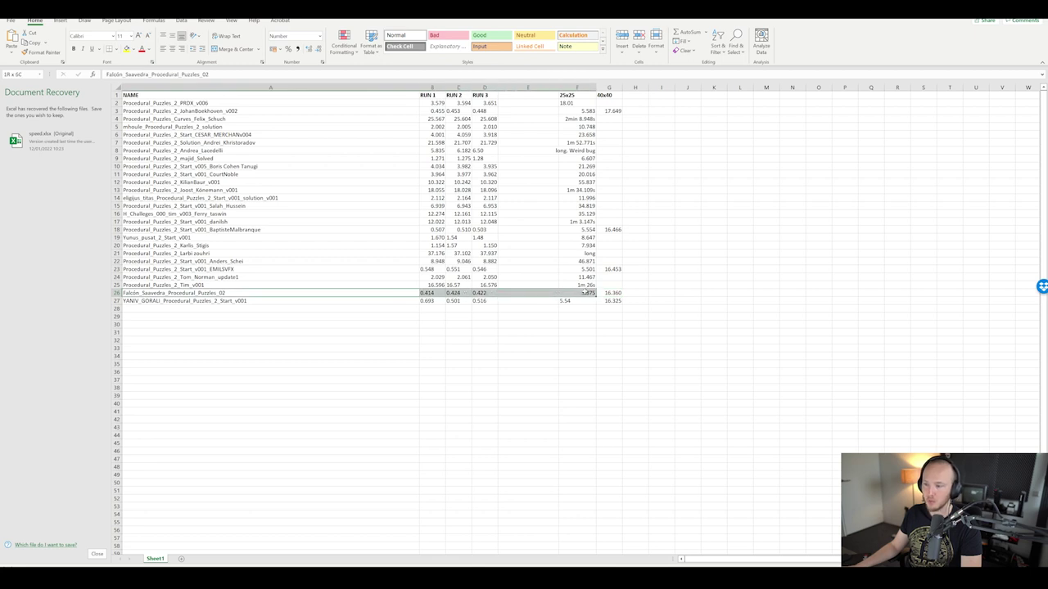
{"action": "left_click", "coordinate": [637, 347]}
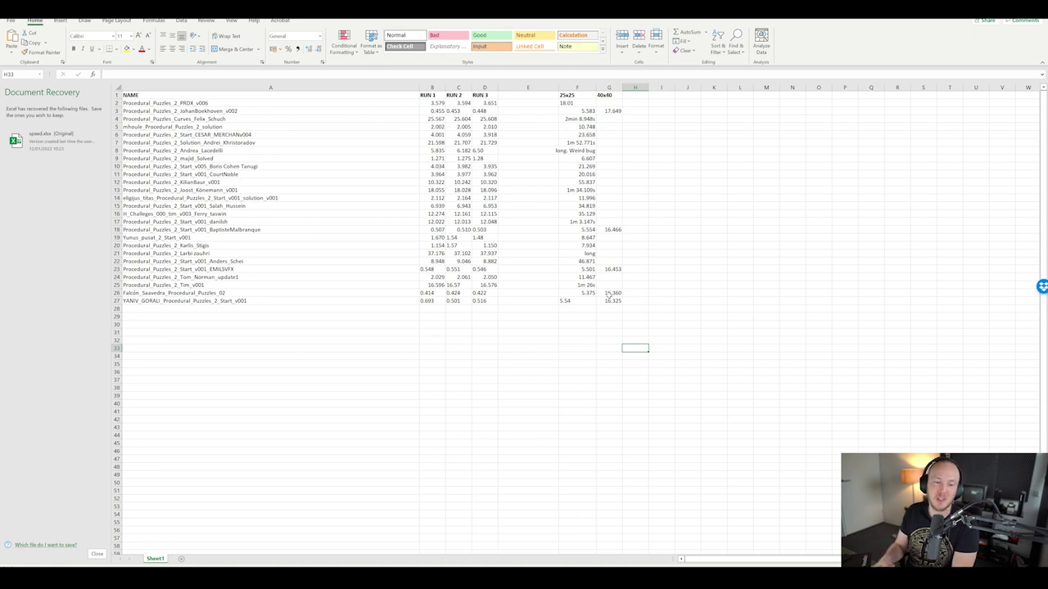
{"action": "key", "text": "alt+Tab"}
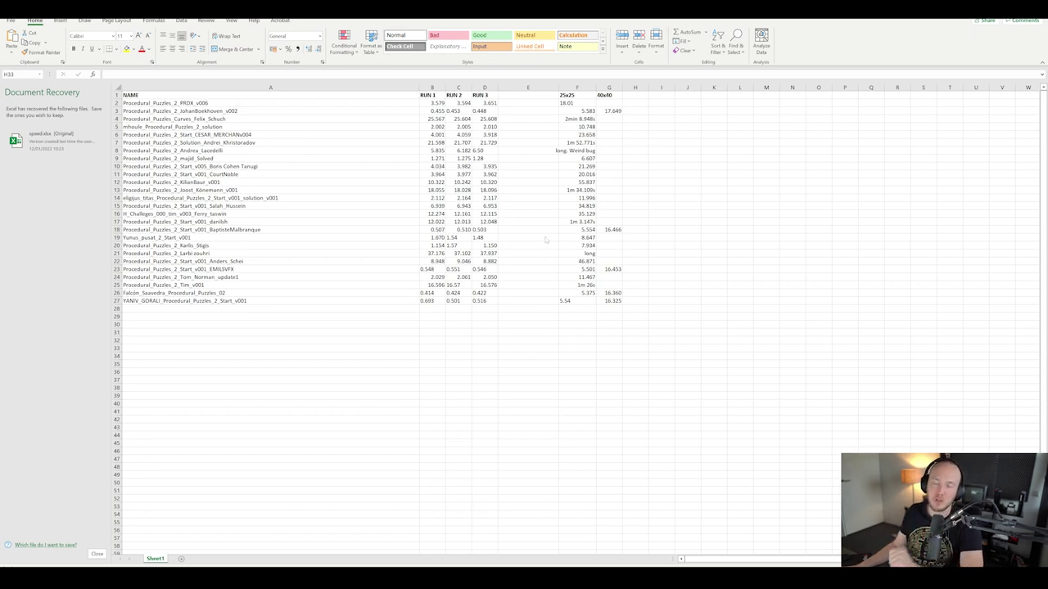
{"action": "left_click", "coordinate": [444, 357]}
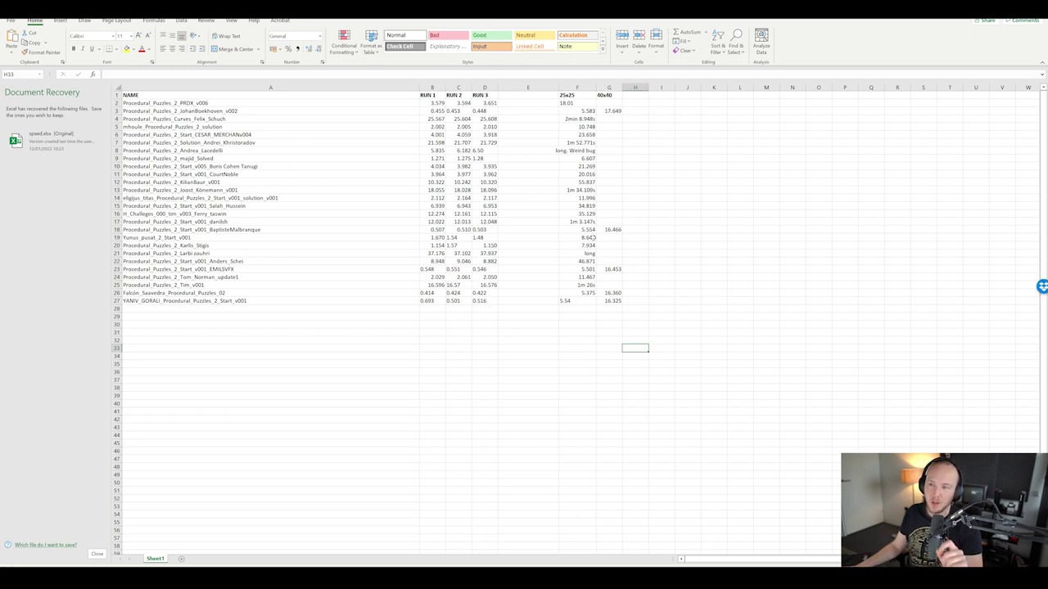
{"action": "left_click", "coordinate": [517, 312]}
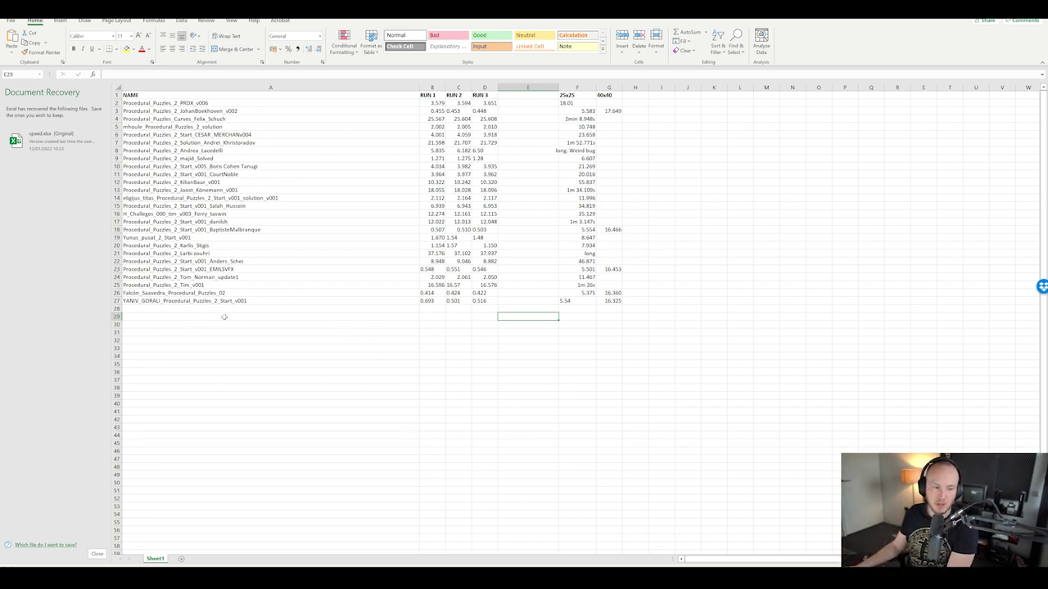
{"action": "left_click", "coordinate": [433, 379]}
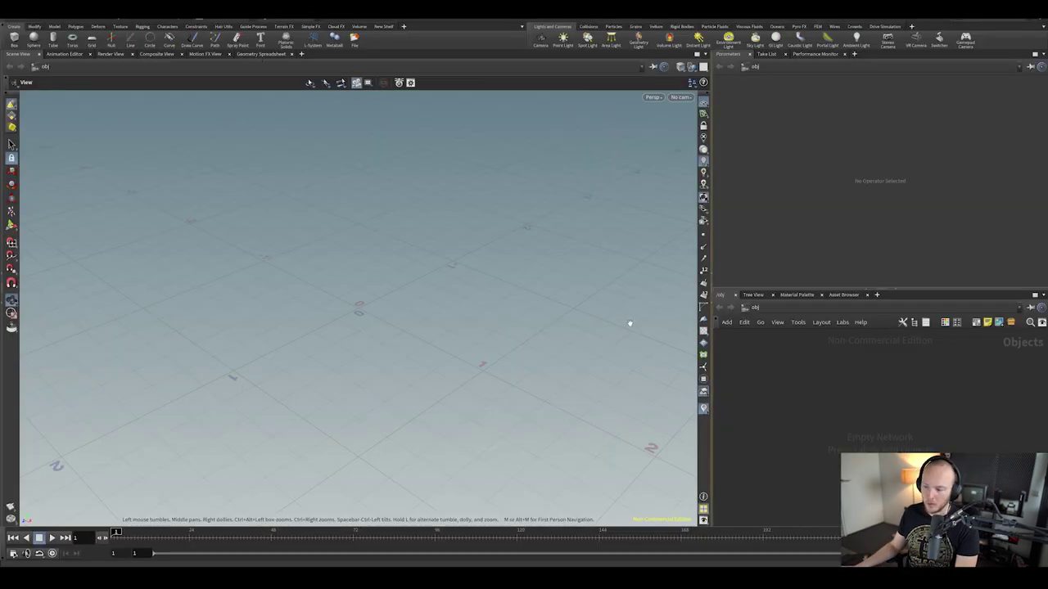
Open the presenter's own Procedural_Puzzles_2 v001 .hip scene, dated 12 Jan 2022, from the shared Procedural_puzzles_2/Solutions folder
{"action": "left_click", "coordinate": [18, 27]}
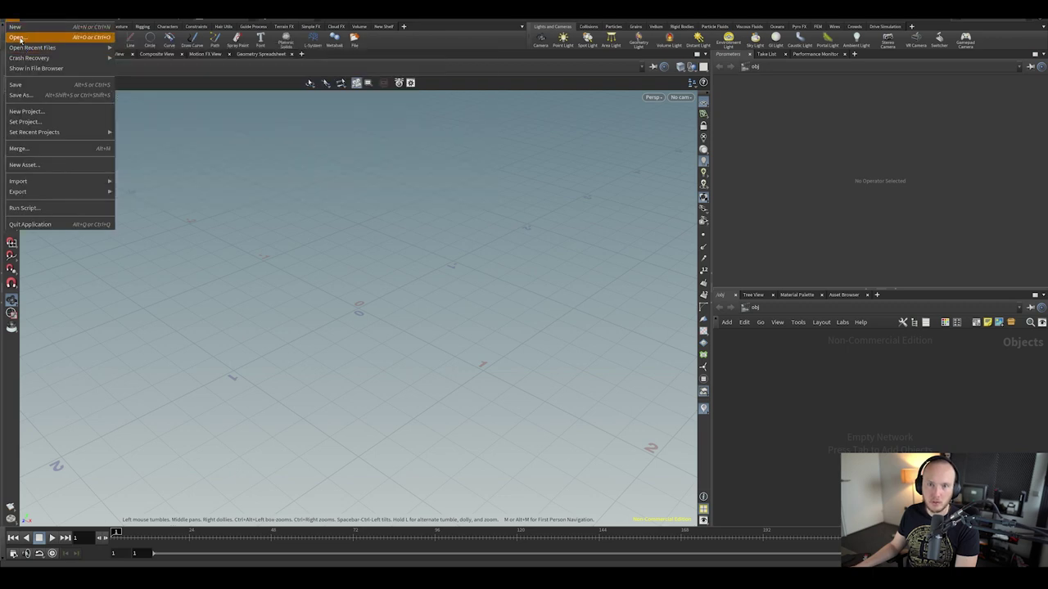
{"action": "left_click", "coordinate": [50, 36]}
{"action": "left_click_drag", "start_coordinate": [231, 48], "coordinate": [265, 59]}
{"action": "left_click", "coordinate": [211, 218]}
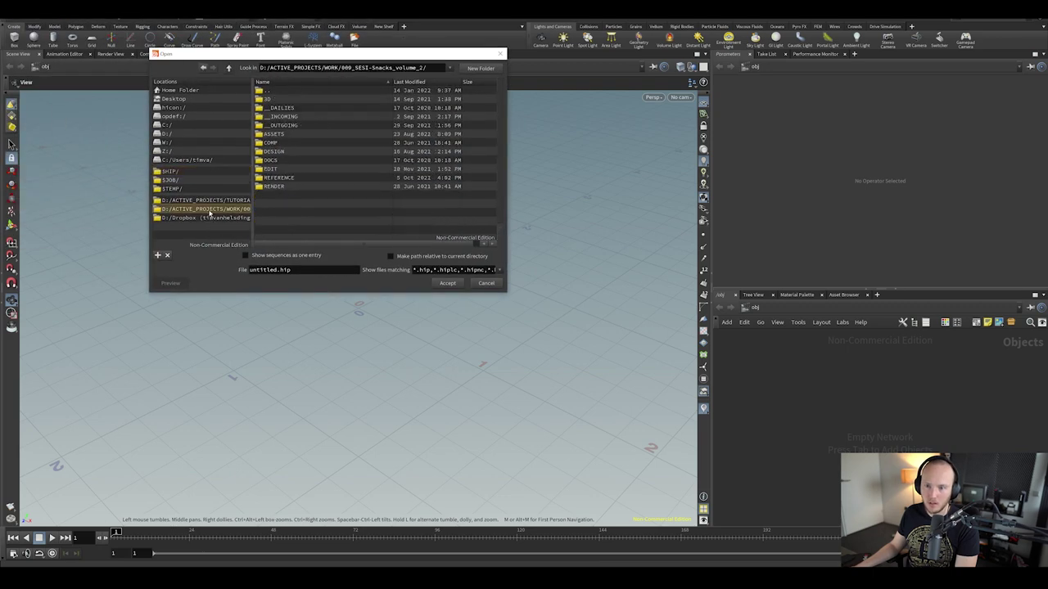
{"action": "left_click_drag", "start_coordinate": [506, 291], "coordinate": [695, 291]}
{"action": "left_click", "coordinate": [398, 125]}
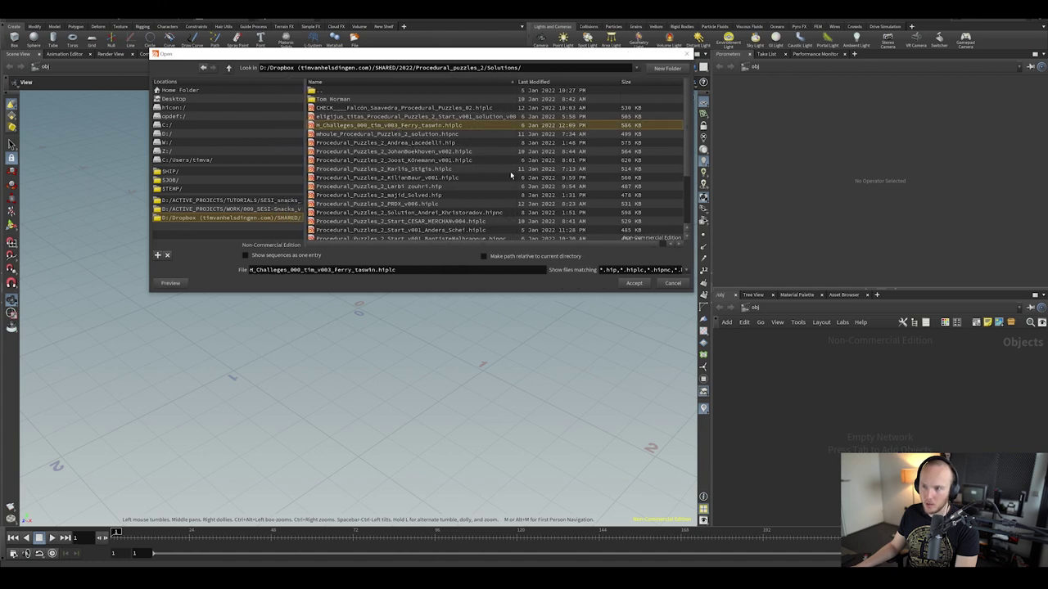
{"action": "scroll", "coordinate": [393, 164], "scroll_direction": "down", "scroll_amount": 3}
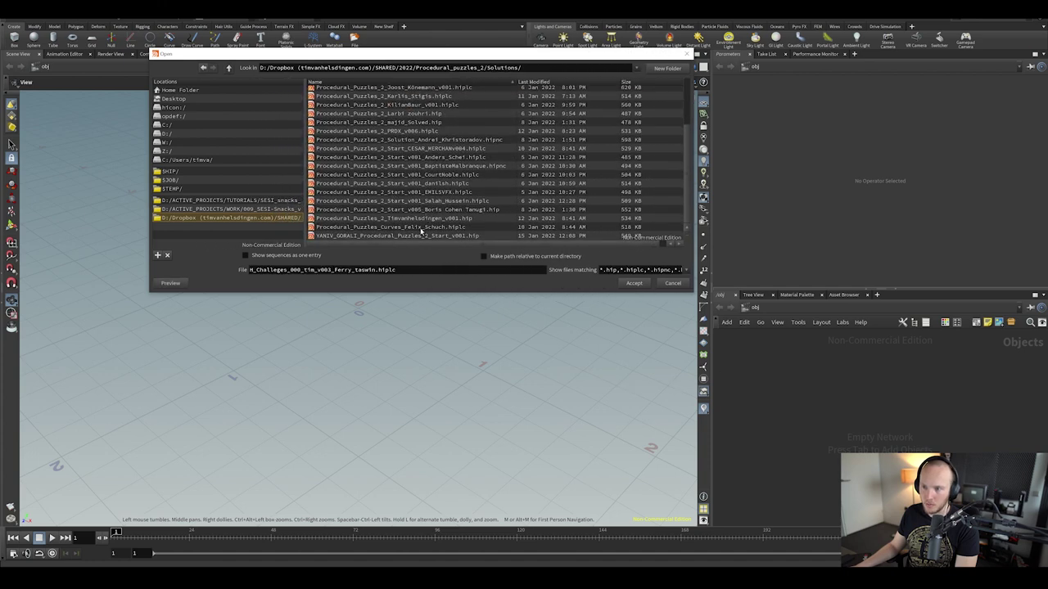
{"action": "left_click", "coordinate": [409, 219]}
{"action": "left_click", "coordinate": [632, 283]}
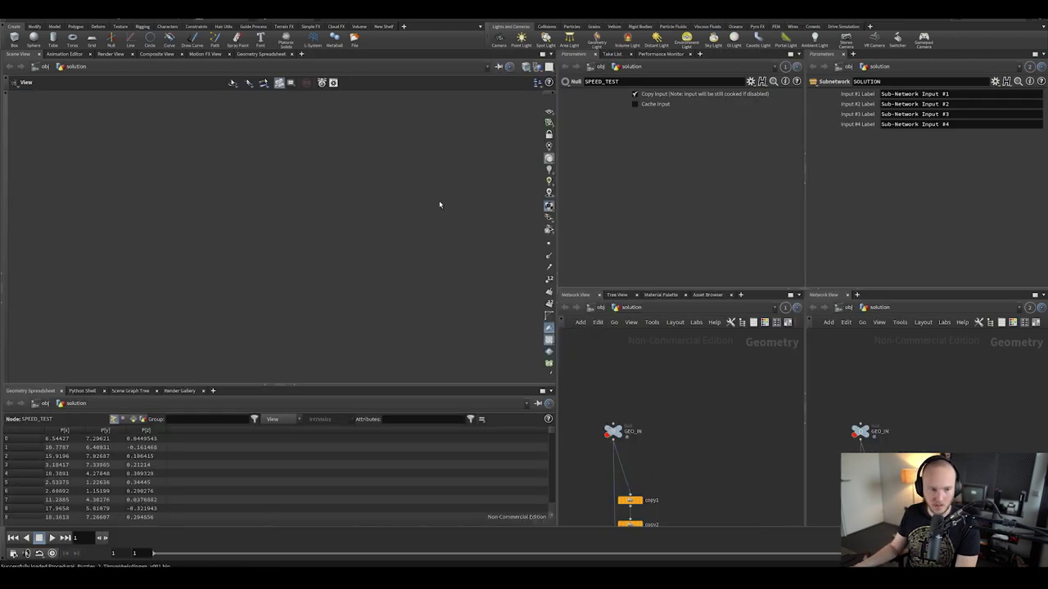
Display the output of the sort1 node, below the two copy nodes, in the viewport
{"action": "middle_click_drag", "start_coordinate": [688, 465], "coordinate": [689, 358]}
{"action": "left_click", "coordinate": [637, 442]}
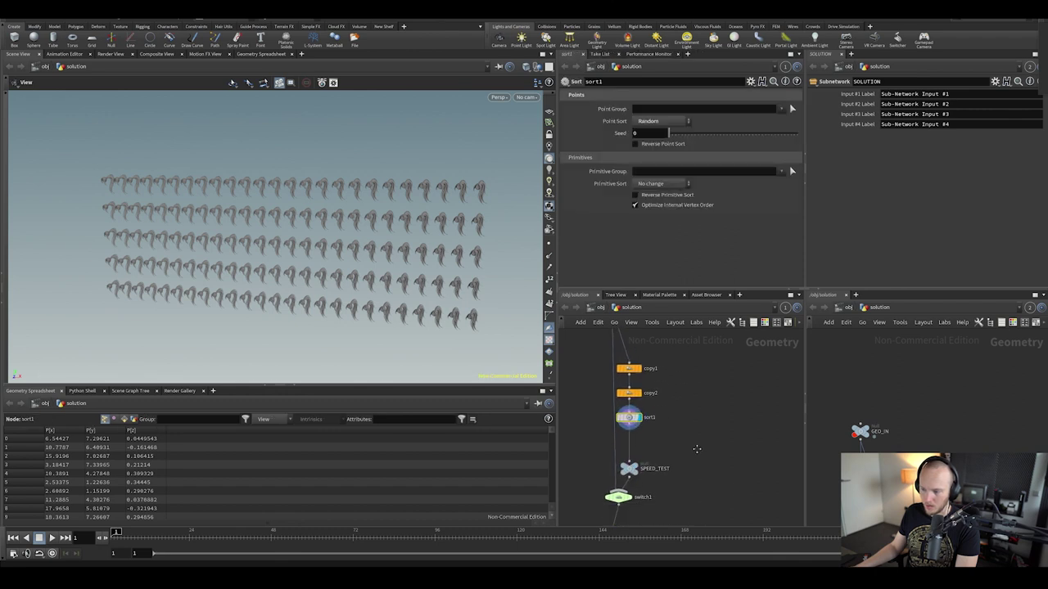
{"action": "key", "text": "h"}
Display the output of the switch1 node and enter the SOLUTION subnetwork to inspect its nodes
{"action": "middle_click_drag", "start_coordinate": [680, 437], "coordinate": [692, 393]}
{"action": "left_click", "coordinate": [647, 416]}
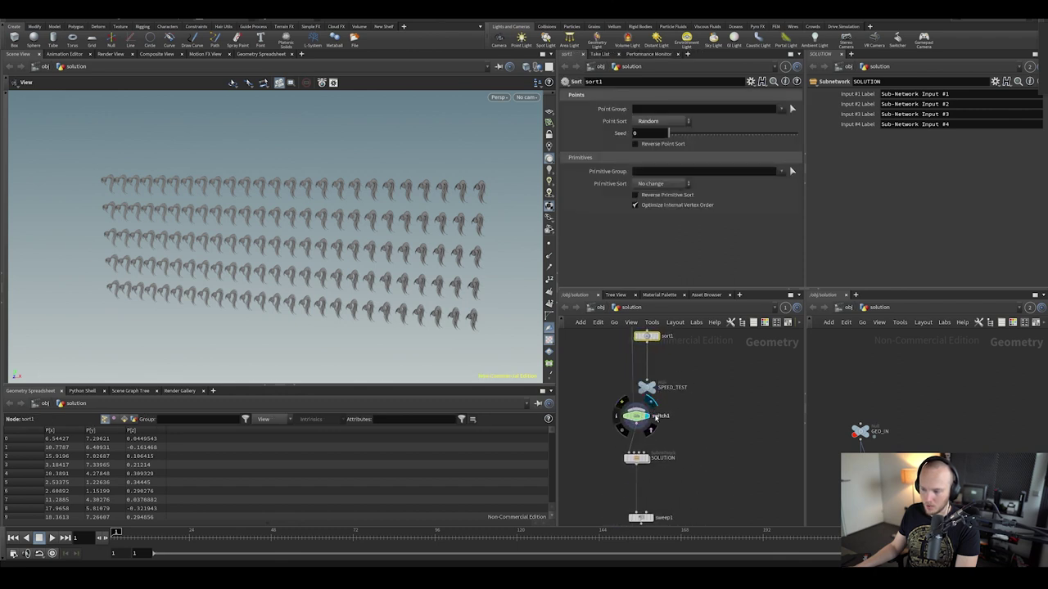
{"action": "left_click", "coordinate": [636, 416]}
{"action": "middle_click_drag", "start_coordinate": [664, 455], "coordinate": [666, 425]}
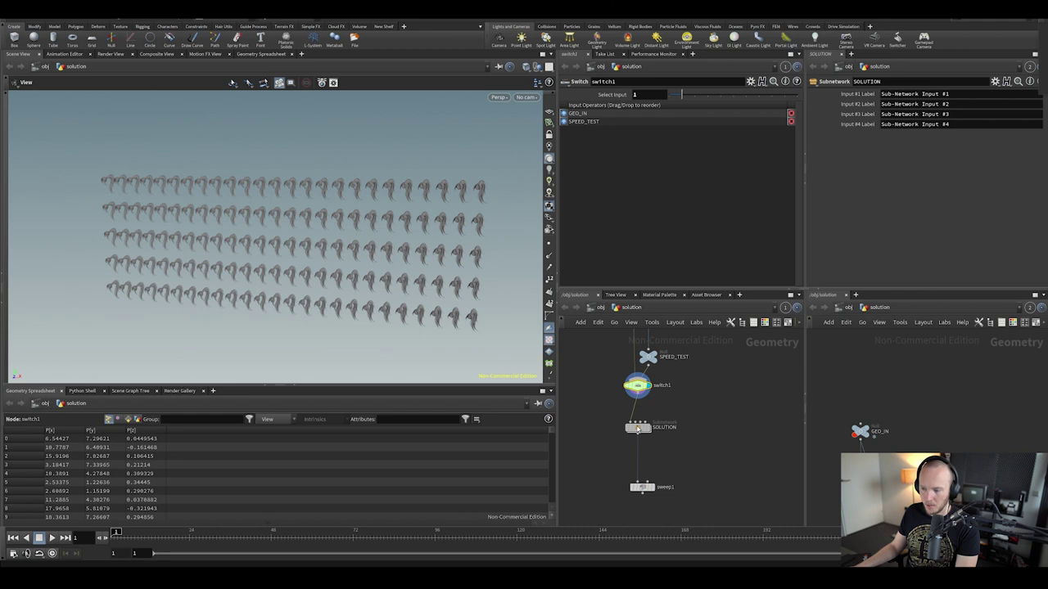
{"action": "double_click", "coordinate": [637, 428]}
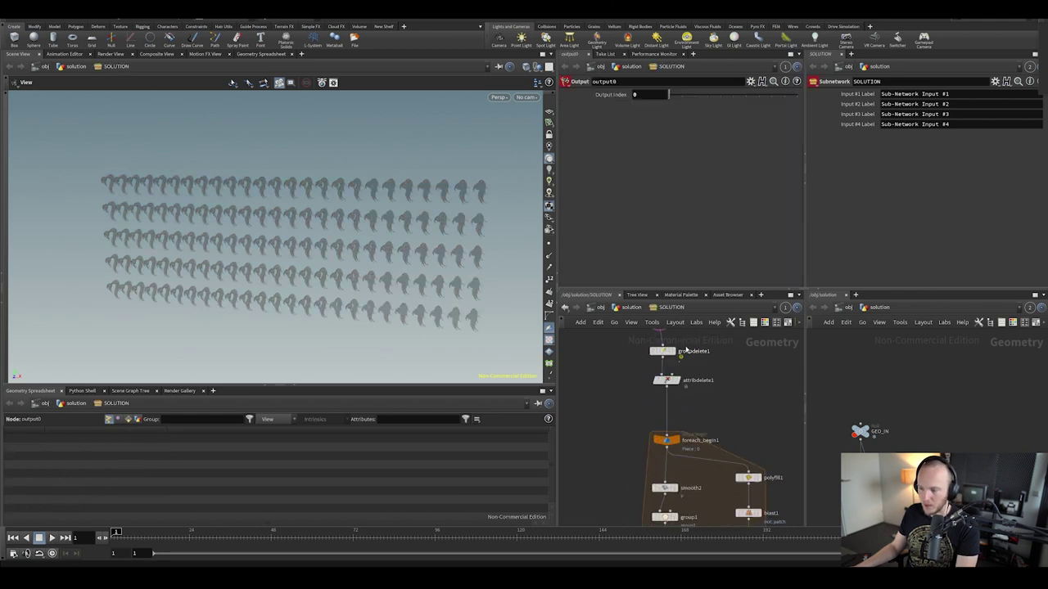
Display the output of attribdelete1, below groupdelete1, and check the cleaned-up input geometry and its parameters
{"action": "middle_click_drag", "start_coordinate": [686, 349], "coordinate": [679, 409]}
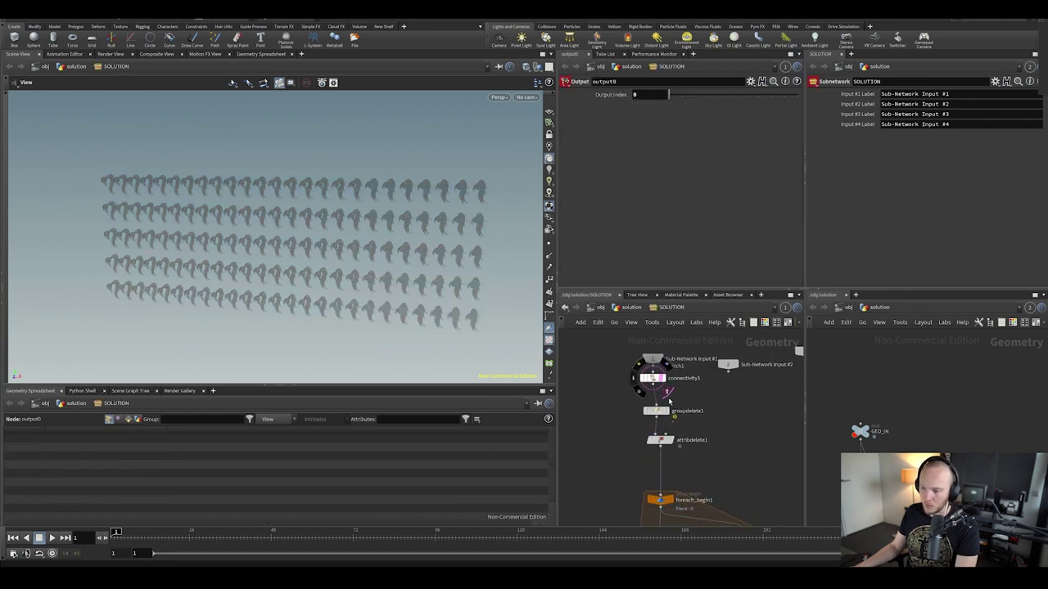
{"action": "left_click", "coordinate": [668, 395]}
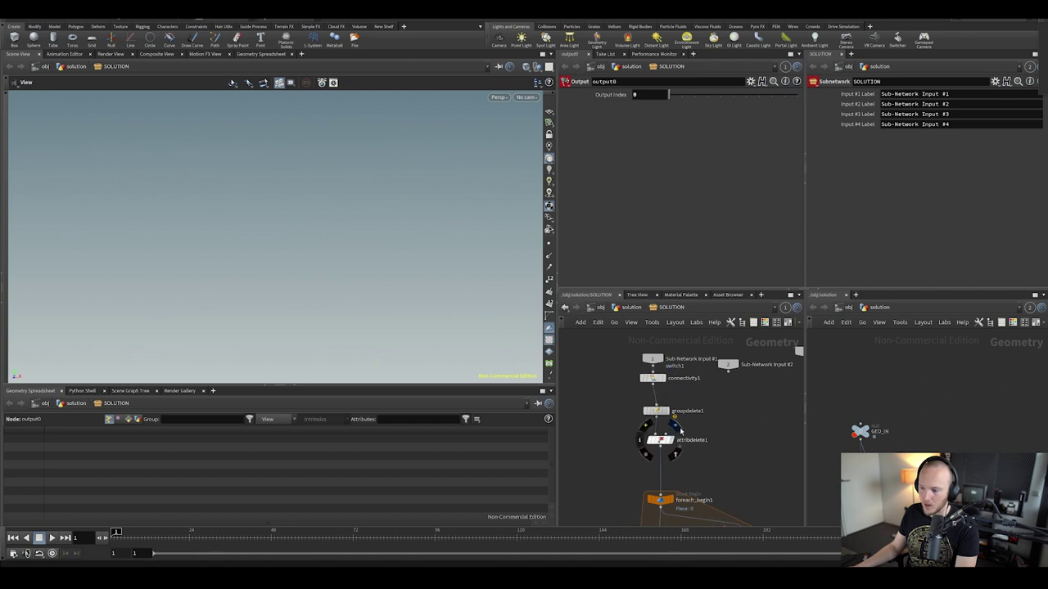
{"action": "left_click", "coordinate": [678, 432]}
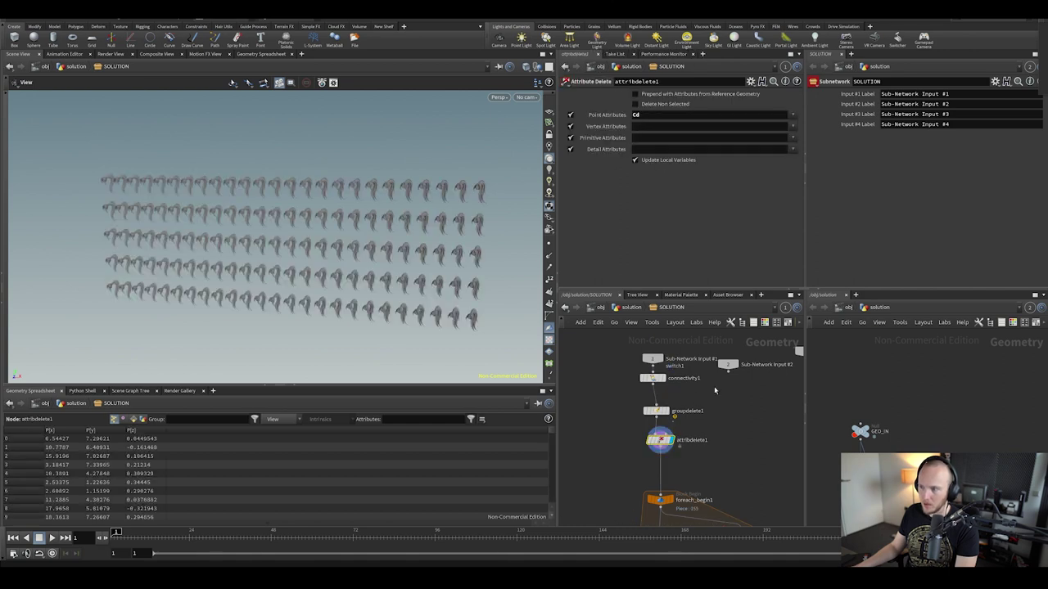
{"action": "middle_click_drag", "start_coordinate": [745, 464], "coordinate": [695, 435]}
{"action": "left_click_drag", "start_coordinate": [631, 387], "coordinate": [686, 419]}
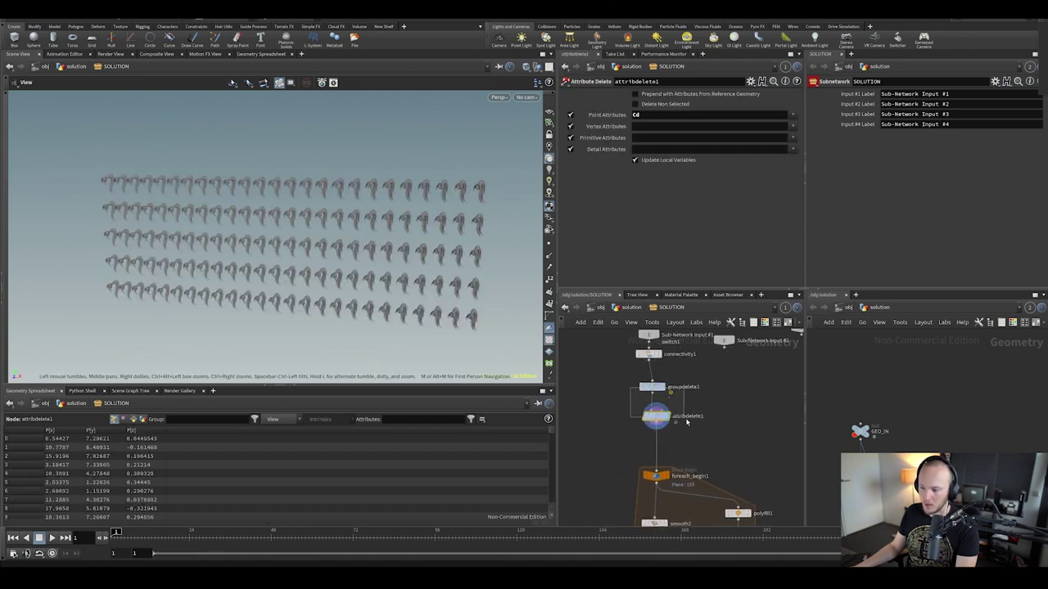
{"action": "left_click", "coordinate": [685, 389]}
Display the output of foreach_begin1, frame the single piece in the viewport and inspect its shape from several angles
{"action": "middle_click_drag", "start_coordinate": [655, 516], "coordinate": [654, 422]}
{"action": "left_click", "coordinate": [673, 368]}
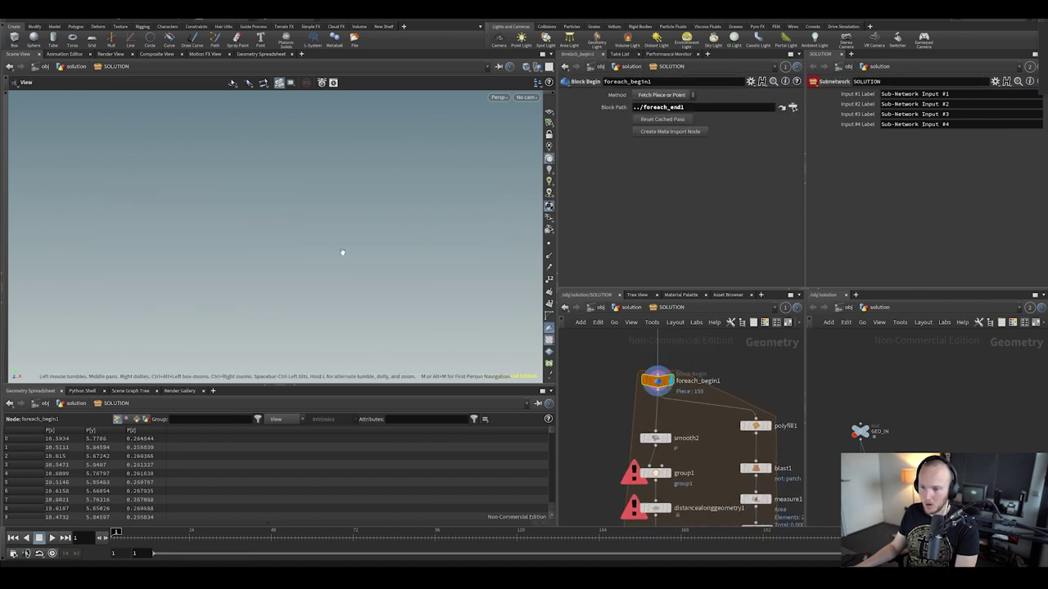
{"action": "key", "text": "space+g"}
{"action": "left_click_drag", "start_coordinate": [342, 253], "coordinate": [75, 243]}
{"action": "left_click_drag", "start_coordinate": [257, 218], "coordinate": [117, 248]}
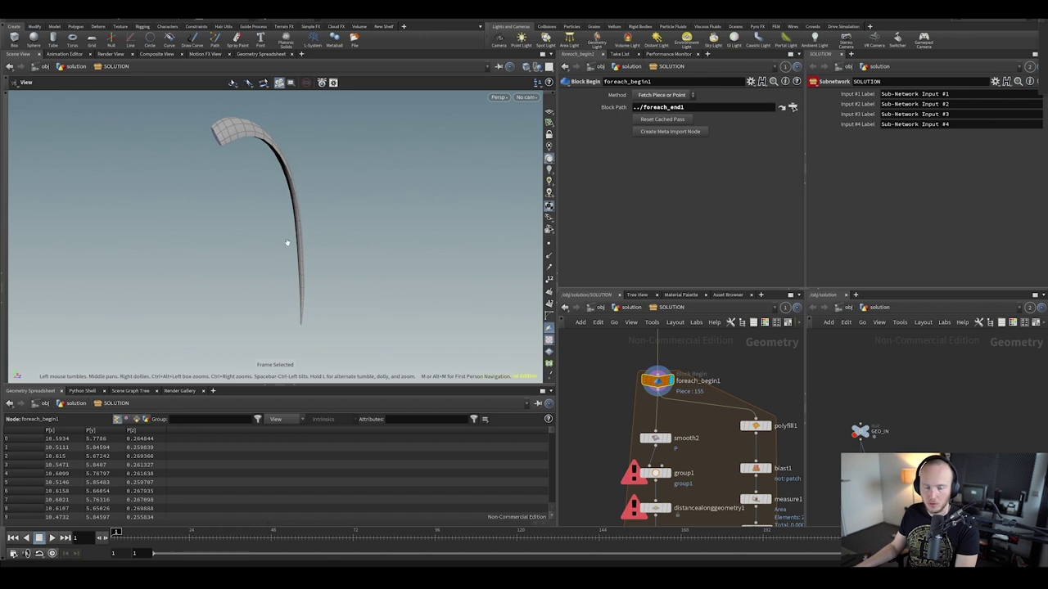
{"action": "left_click_drag", "start_coordinate": [286, 243], "coordinate": [319, 214]}
Examine the two node branches inside the for-each loop alongside the shape of the single piece
{"action": "middle_click_drag", "start_coordinate": [719, 455], "coordinate": [701, 392]}
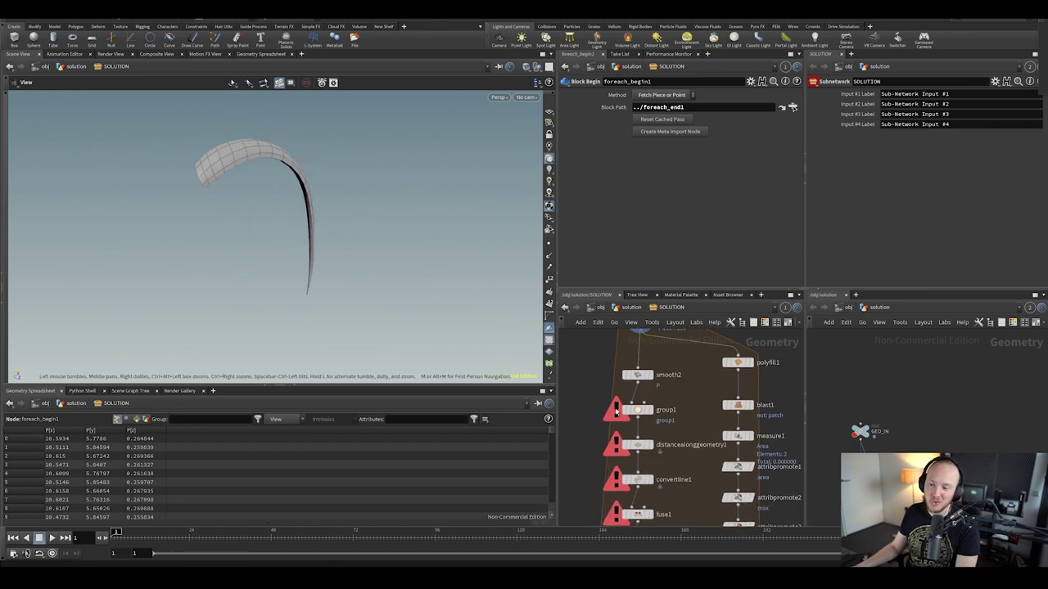
{"action": "scroll", "coordinate": [616, 412], "scroll_direction": "down", "scroll_amount": 1}
{"action": "left_click_drag", "start_coordinate": [239, 234], "coordinate": [277, 277]}
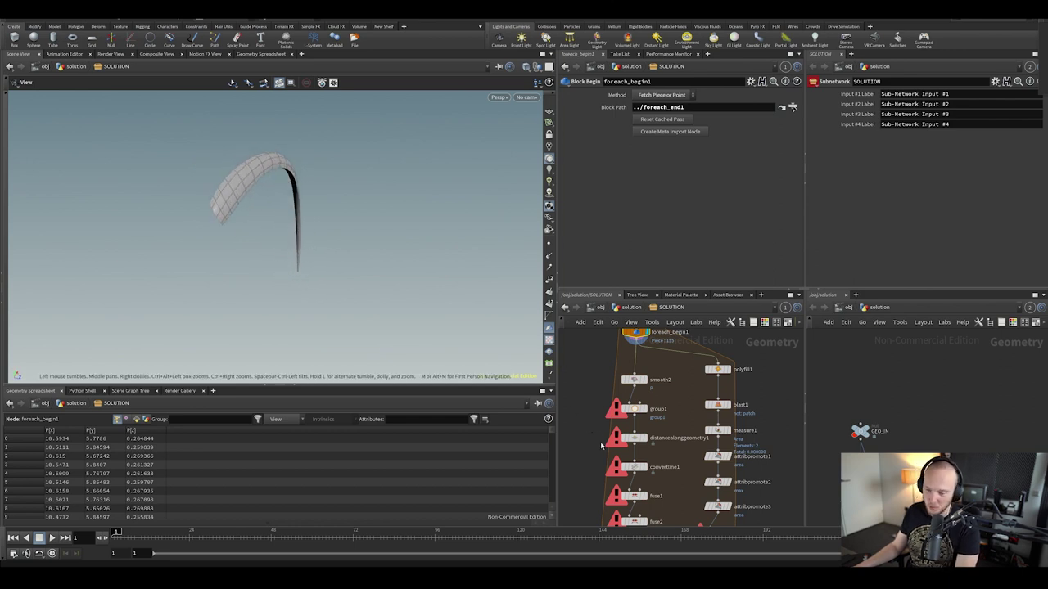
{"action": "scroll", "coordinate": [698, 399], "scroll_direction": "down", "scroll_amount": 2}
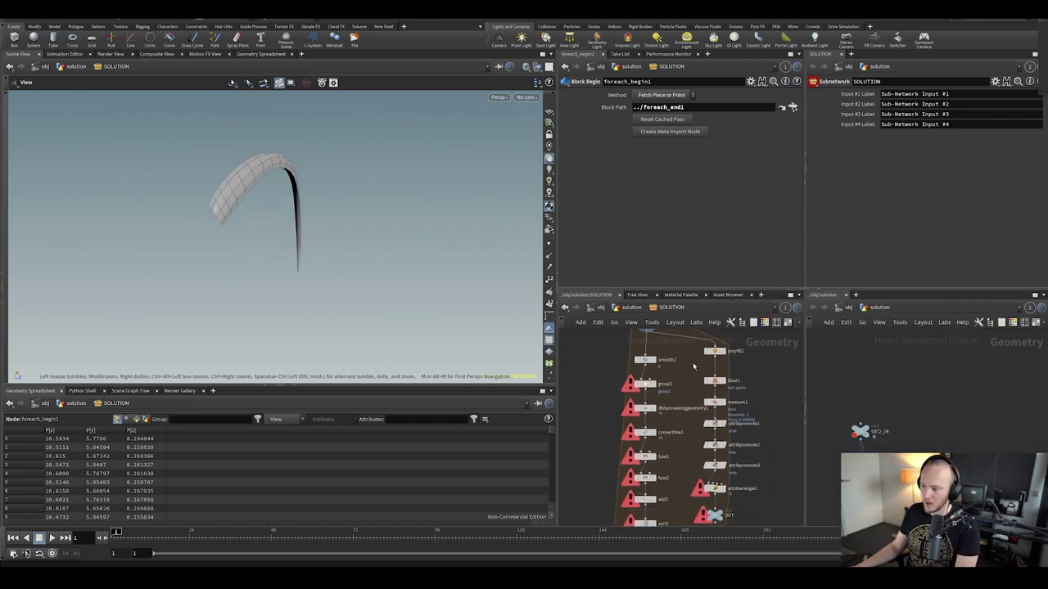
{"action": "left_click_drag", "start_coordinate": [344, 262], "coordinate": [369, 192]}
{"action": "middle_click_drag", "start_coordinate": [683, 376], "coordinate": [666, 401]}
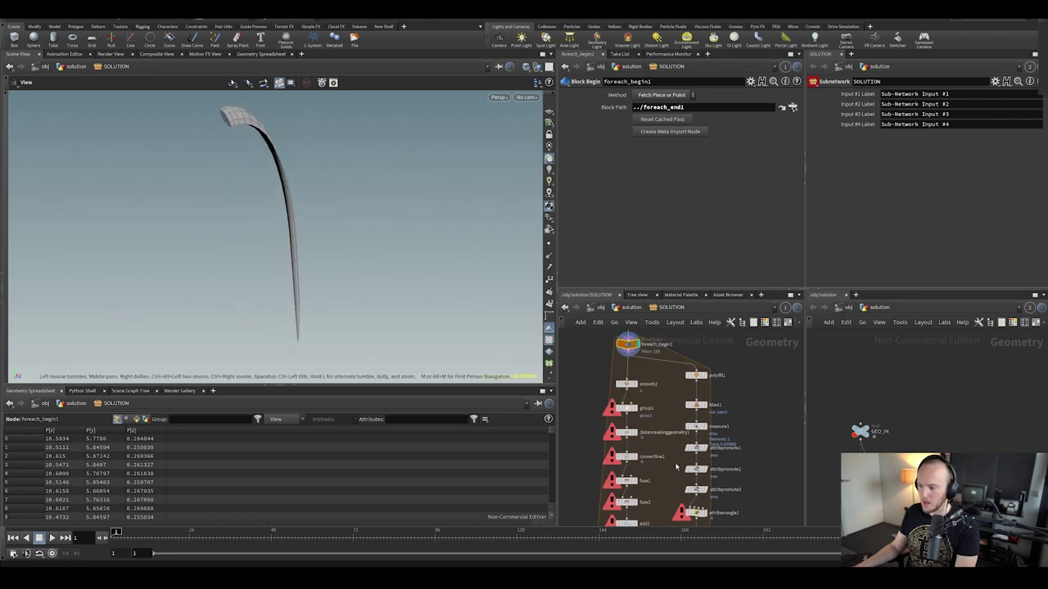
{"action": "scroll", "coordinate": [676, 467], "scroll_direction": "down", "scroll_amount": 4}
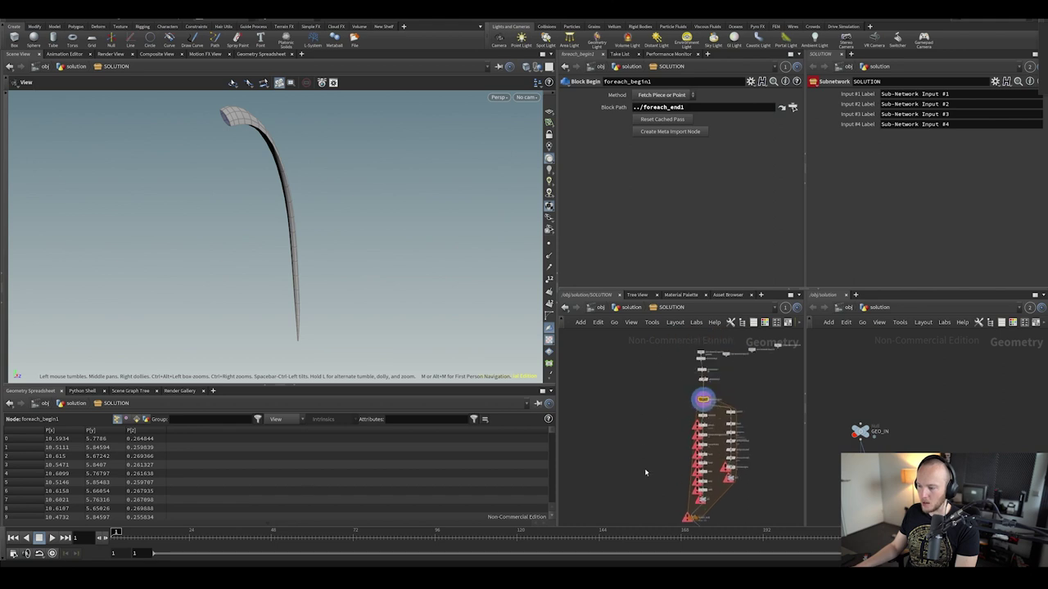
{"action": "scroll", "coordinate": [681, 415], "scroll_direction": "up", "scroll_amount": 4}
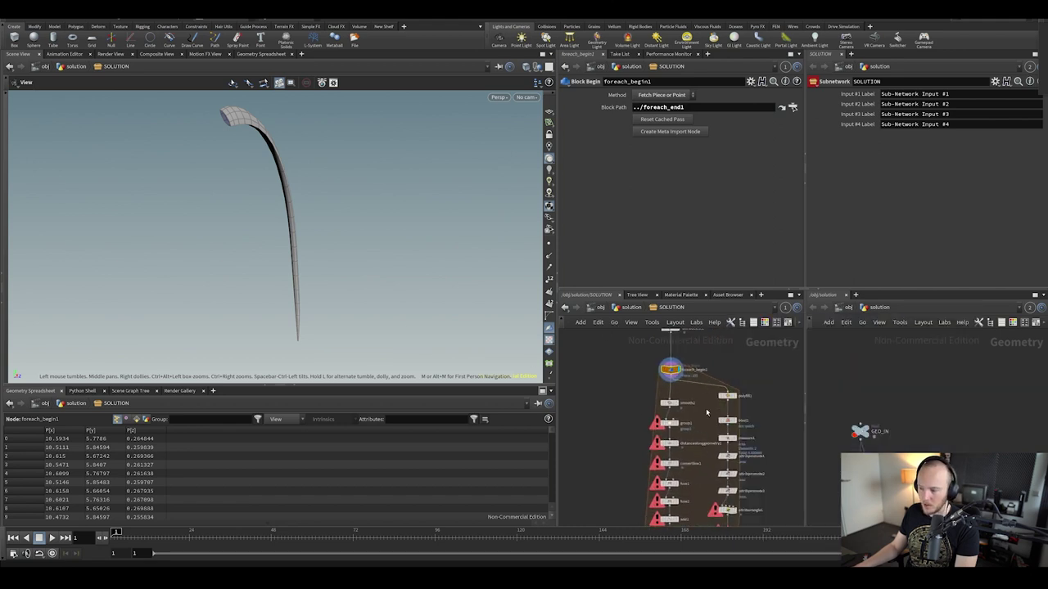
{"action": "middle_click_drag", "start_coordinate": [703, 519], "coordinate": [677, 520]}
{"action": "scroll", "coordinate": [679, 434], "scroll_direction": "up", "scroll_amount": 4}
{"action": "middle_click_drag", "start_coordinate": [683, 429], "coordinate": [694, 391]}
{"action": "scroll", "coordinate": [689, 397], "scroll_direction": "down", "scroll_amount": 3}
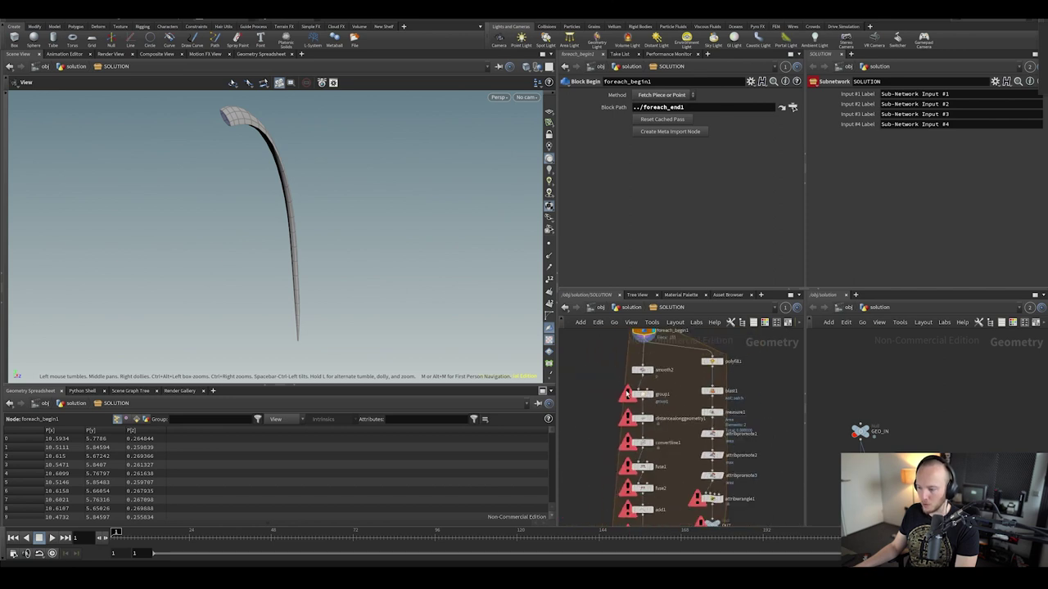
Display the output of polyfill1 and inspect its filled ends, then display the patches isolated by blast1
{"action": "scroll", "coordinate": [681, 393], "scroll_direction": "up", "scroll_amount": 4}
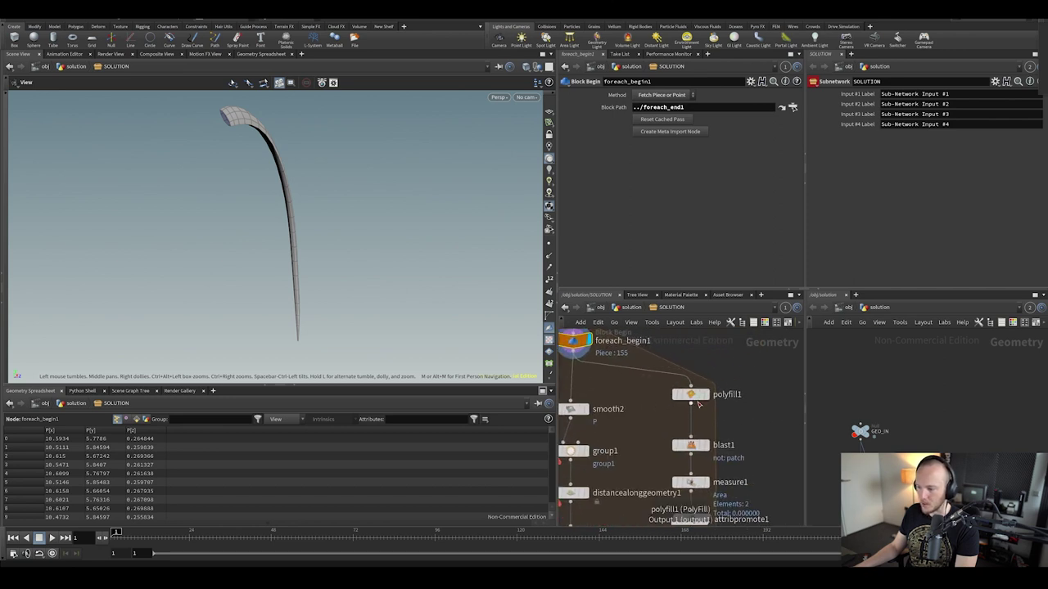
{"action": "left_click", "coordinate": [710, 379]}
{"action": "left_click_drag", "start_coordinate": [254, 164], "coordinate": [312, 117]}
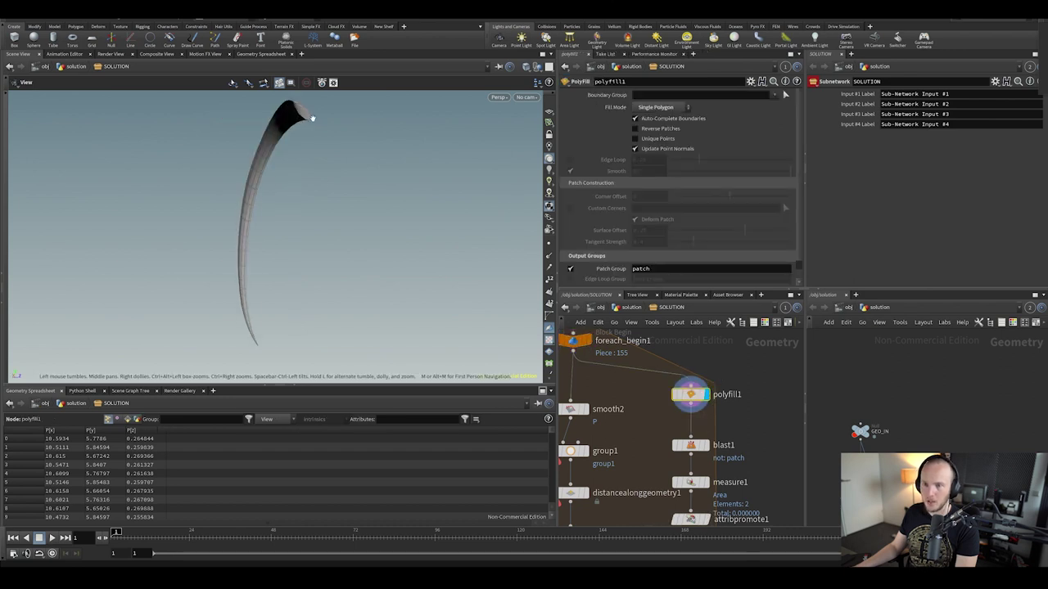
{"action": "left_click_drag", "start_coordinate": [271, 304], "coordinate": [272, 333]}
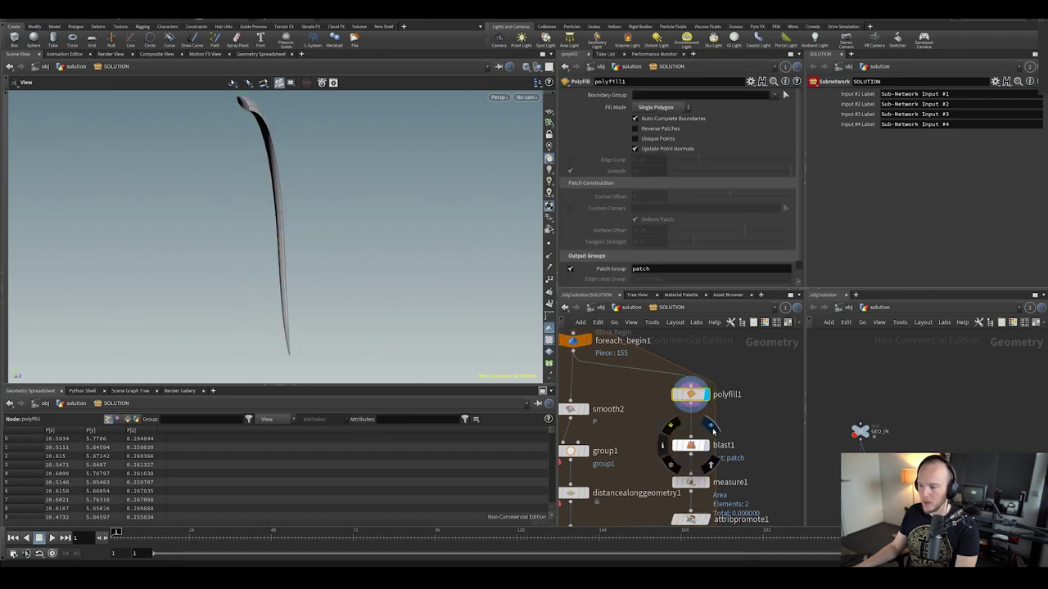
{"action": "left_click", "coordinate": [710, 430]}
{"action": "left_click", "coordinate": [698, 449]}
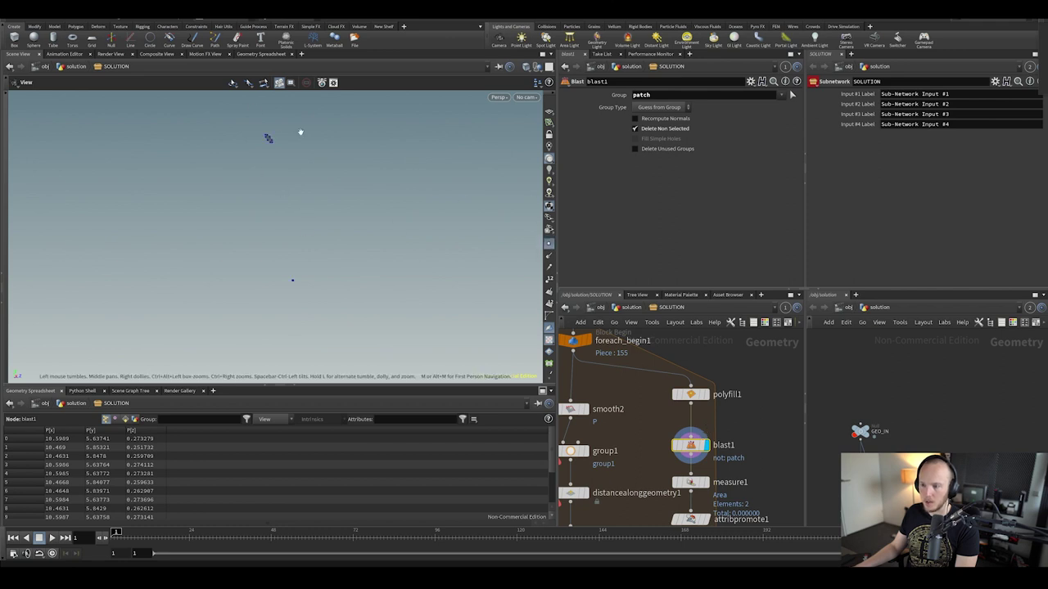
Step through the outputs of measure1, attribpromote2 and attribpromote3 to check the area and max attributes
{"action": "middle_click_drag", "start_coordinate": [655, 426], "coordinate": [647, 389]}
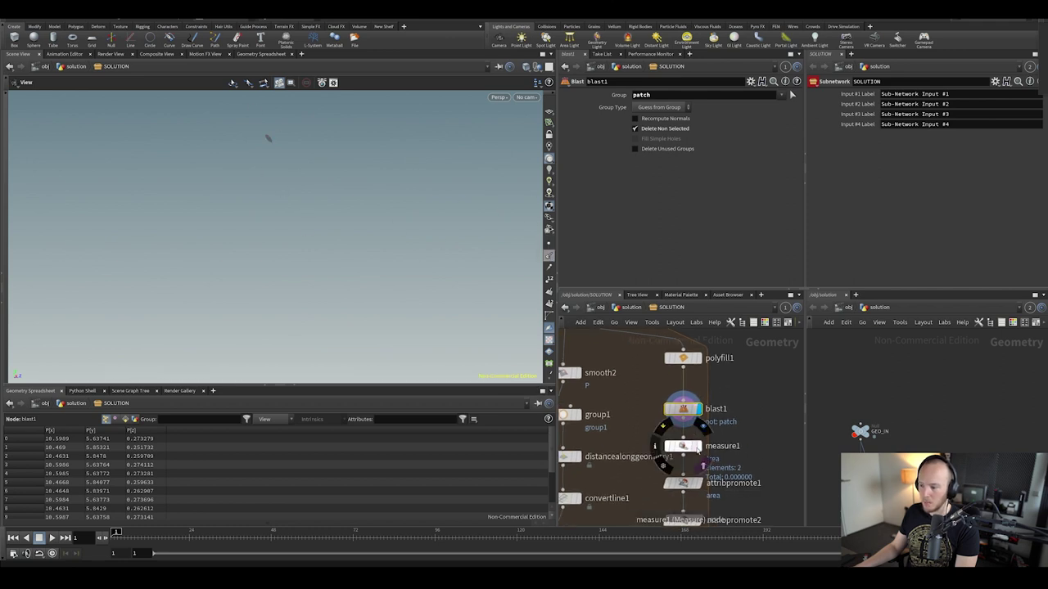
{"action": "left_click", "coordinate": [692, 448]}
{"action": "middle_click_drag", "start_coordinate": [694, 452], "coordinate": [696, 363]}
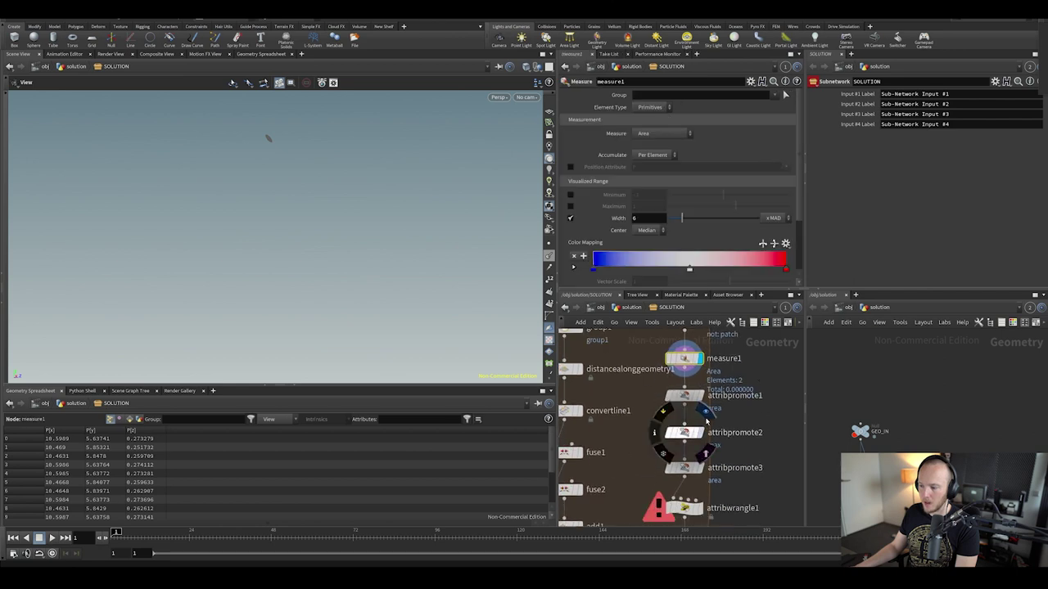
{"action": "left_click", "coordinate": [707, 417]}
{"action": "left_click", "coordinate": [698, 464]}
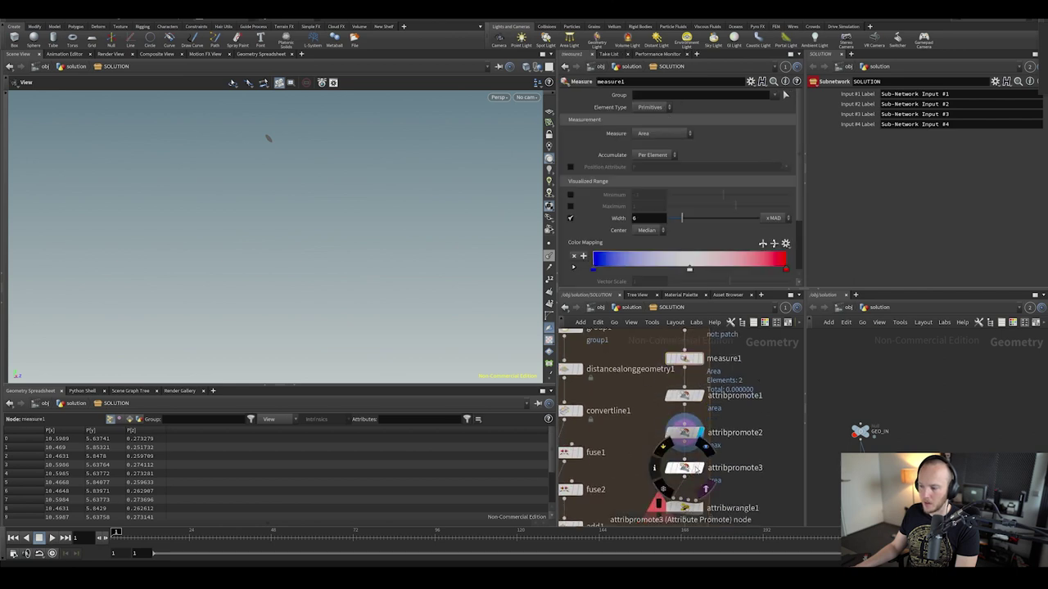
{"action": "left_click", "coordinate": [688, 468]}
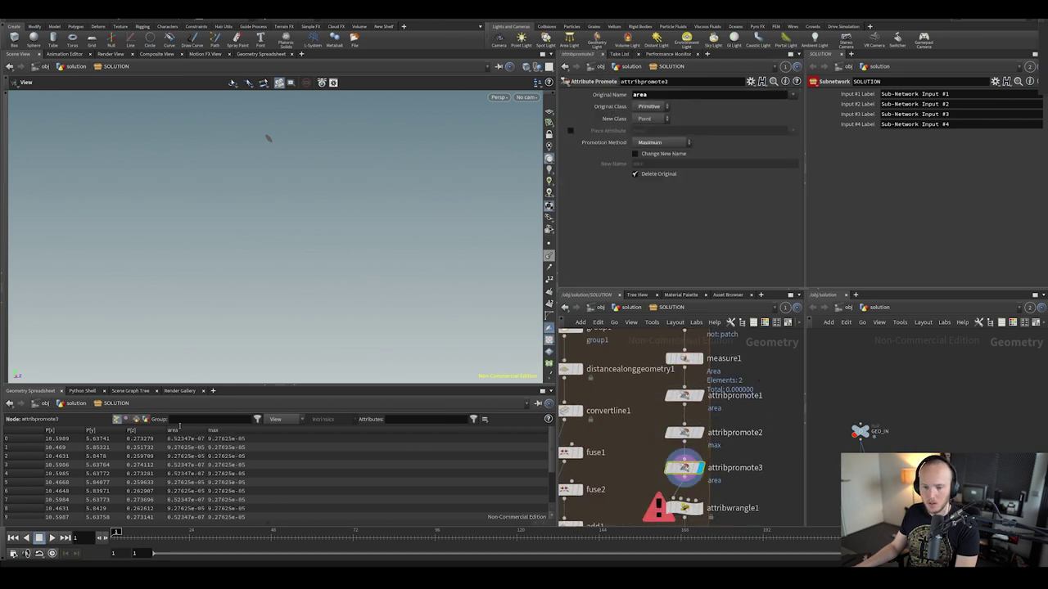
Display attribwrangle1 to read its area-based point removal code, then display the OUT null below it
{"action": "middle_click_drag", "start_coordinate": [677, 448], "coordinate": [663, 375]}
{"action": "left_click", "coordinate": [683, 431]}
{"action": "left_click", "coordinate": [668, 431]}
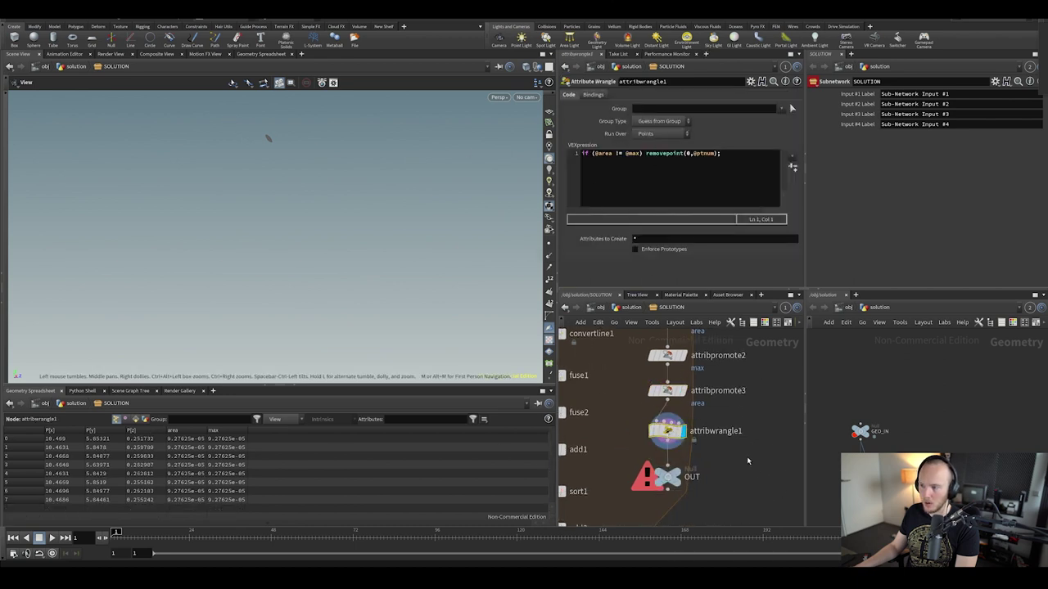
{"action": "middle_click_drag", "start_coordinate": [747, 461], "coordinate": [743, 433]}
{"action": "left_click", "coordinate": [665, 448]}
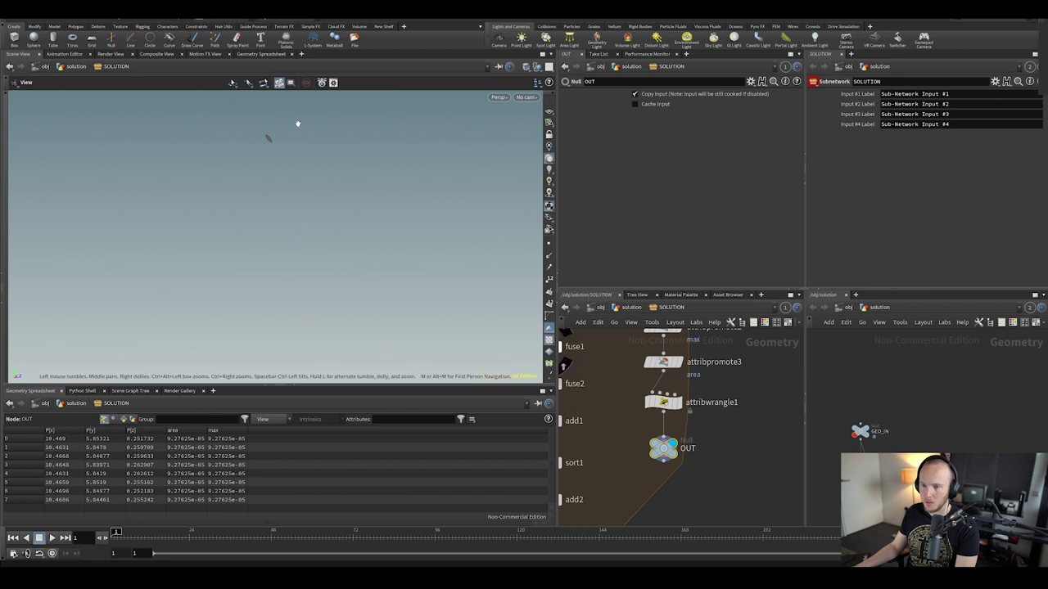
Display the output of smooth2 and compare the collapsed shape with the original piece from foreach_begin1
{"action": "scroll", "coordinate": [670, 404], "scroll_direction": "down", "scroll_amount": 5}
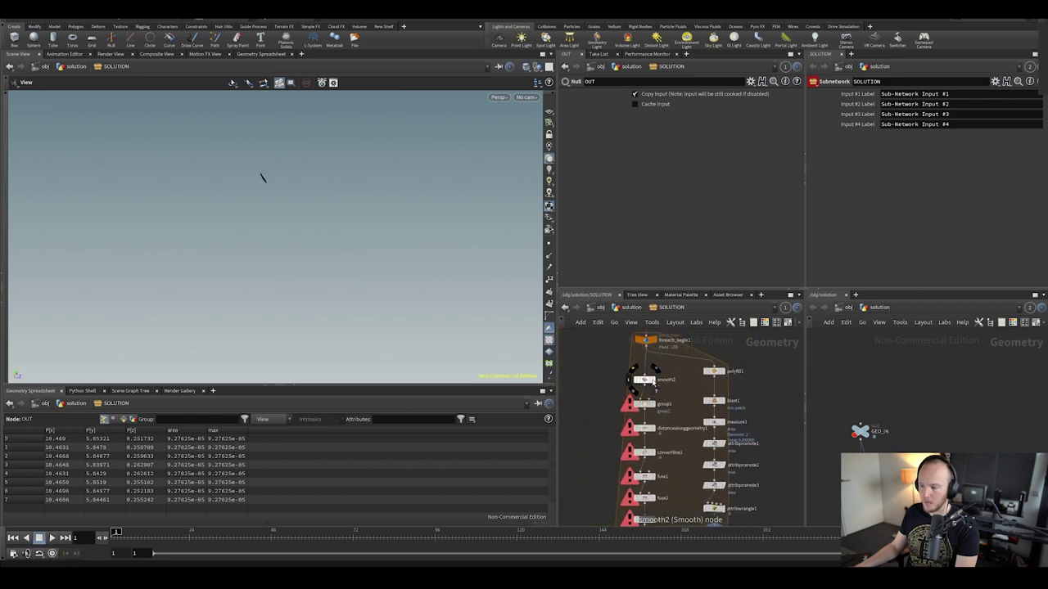
{"action": "left_click", "coordinate": [645, 379]}
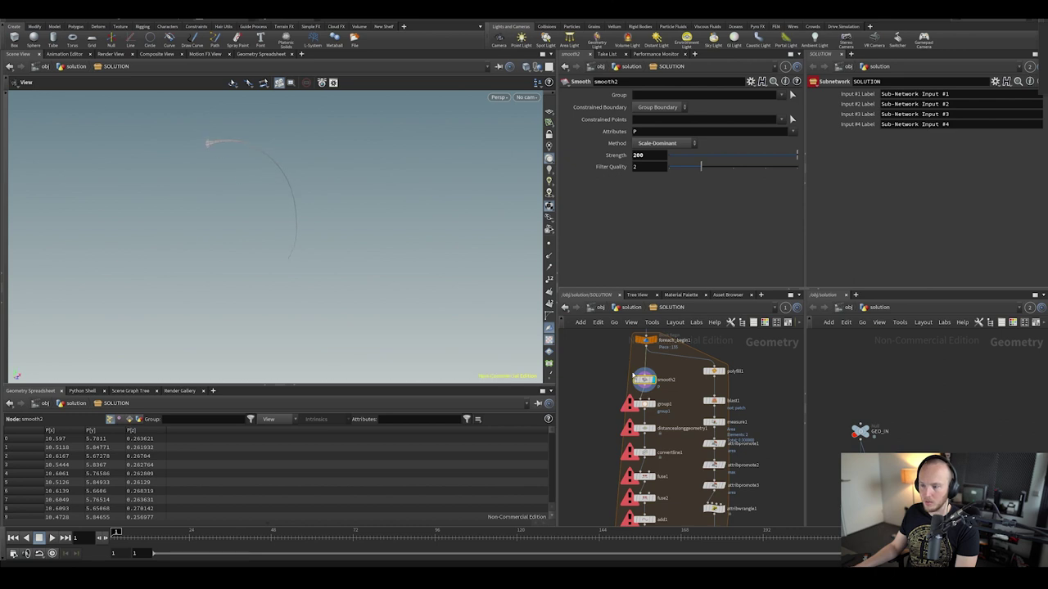
{"action": "middle_click_drag", "start_coordinate": [627, 369], "coordinate": [667, 396]}
{"action": "scroll", "coordinate": [279, 176], "scroll_direction": "up", "scroll_amount": 2}
{"action": "middle_click_drag", "start_coordinate": [218, 140], "coordinate": [295, 190]}
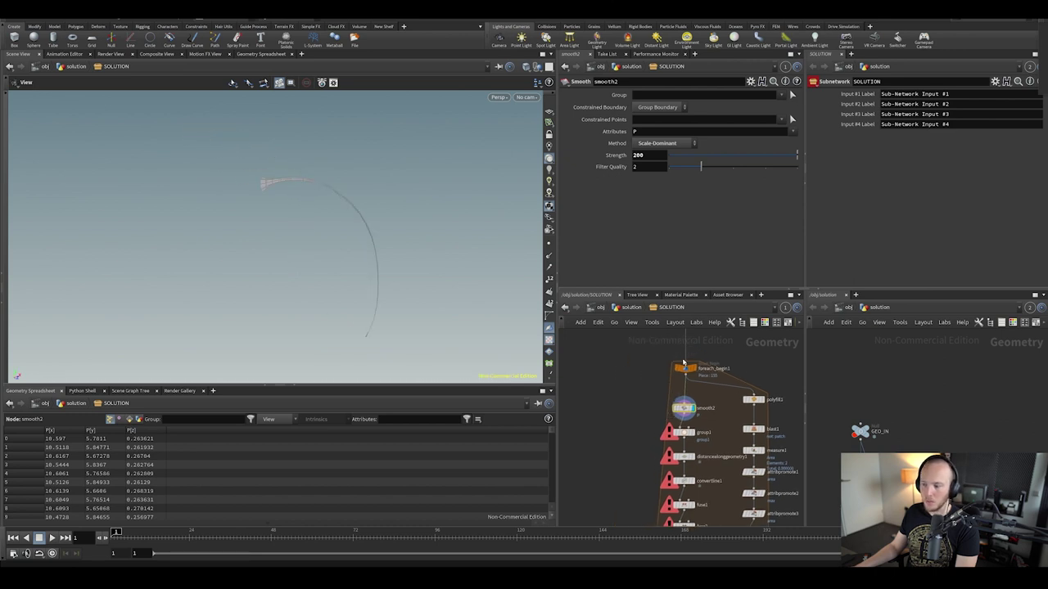
{"action": "left_click", "coordinate": [698, 357]}
{"action": "left_click", "coordinate": [684, 407]}
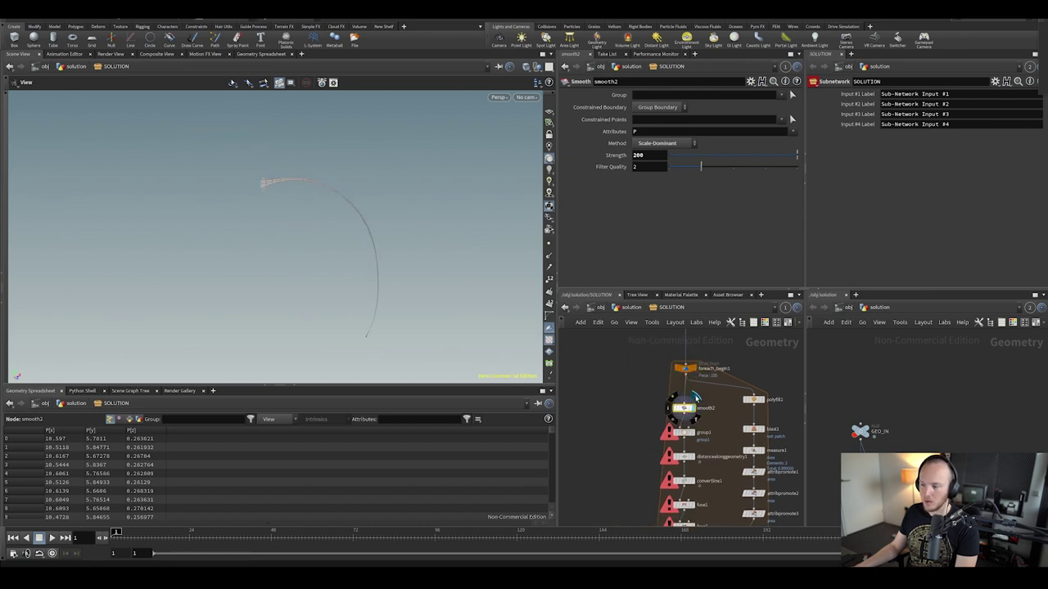
Try smooth2 with a Strength of 234 and a Filter Quality of 1, undoing both changes
{"action": "middle_click", "coordinate": [660, 149]}
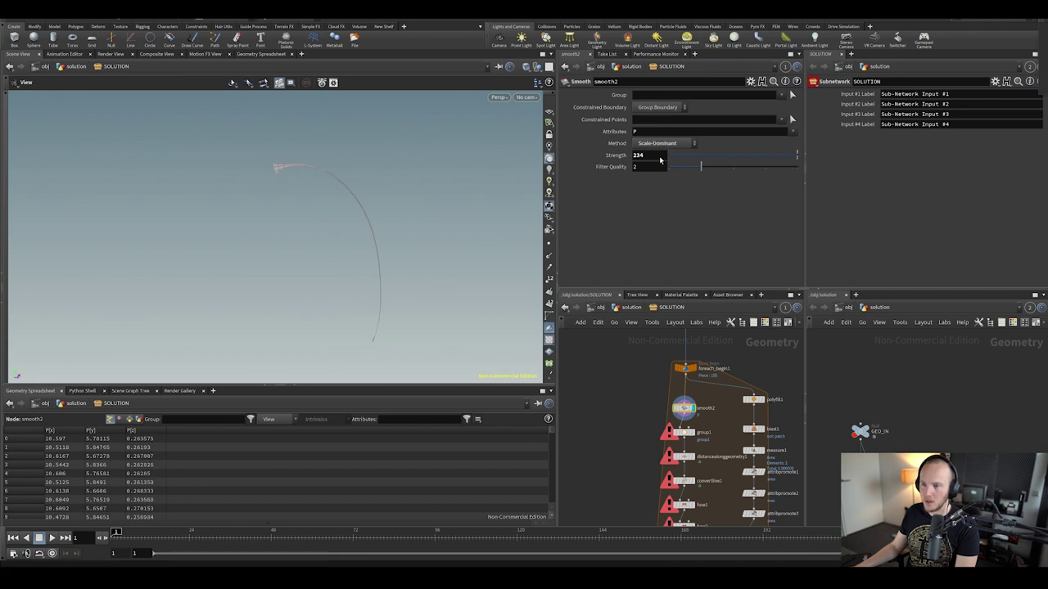
{"action": "left_click_drag", "start_coordinate": [700, 168], "coordinate": [568, 184]}
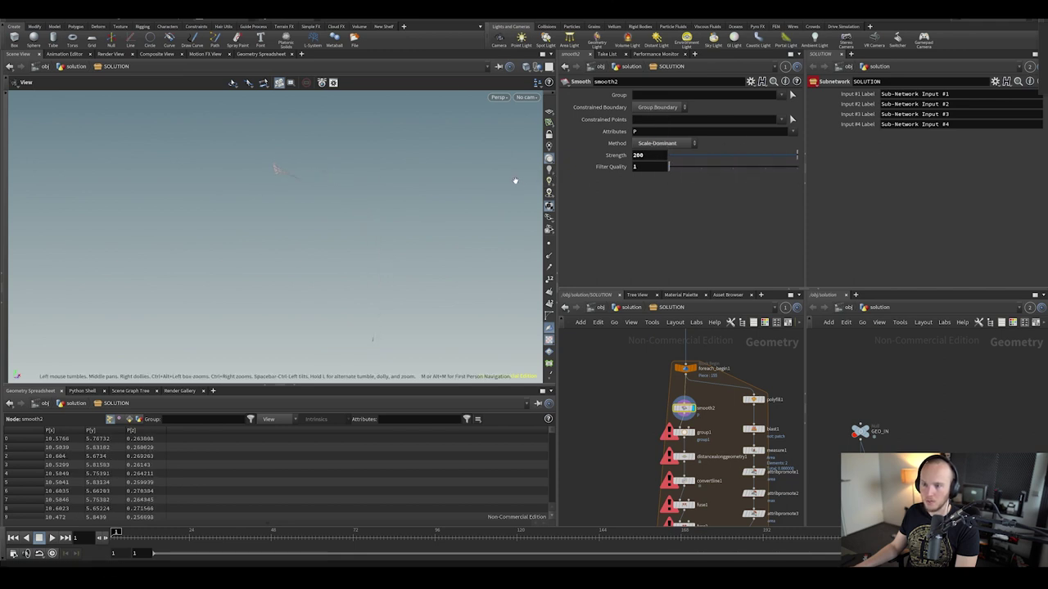
{"action": "key", "text": "ctrl+z"}
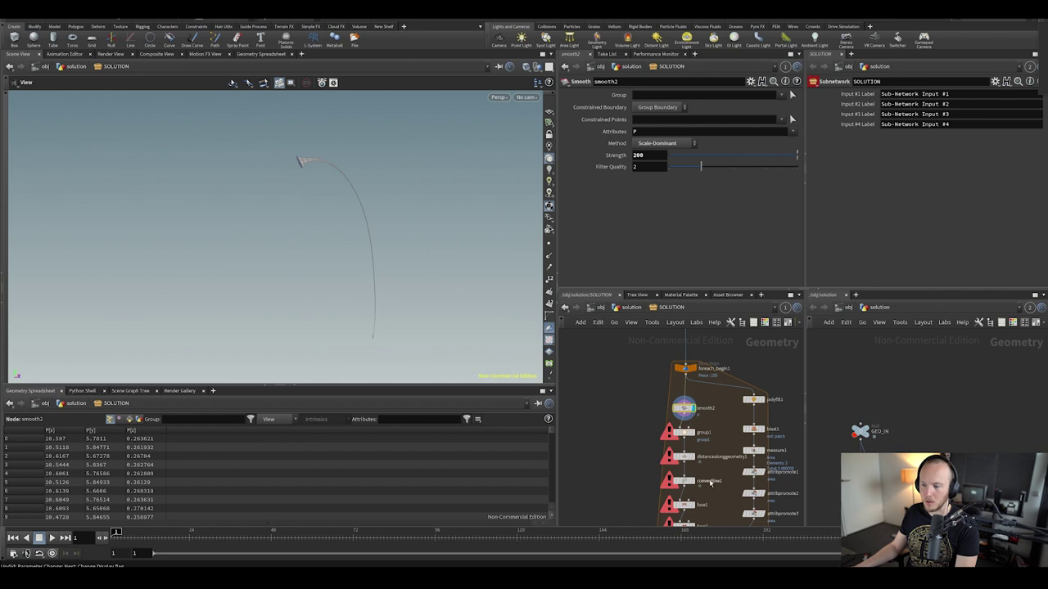
Display the output of group1 and set its bounding sphere size to 0.06 on all three axes
{"action": "left_click", "coordinate": [688, 434]}
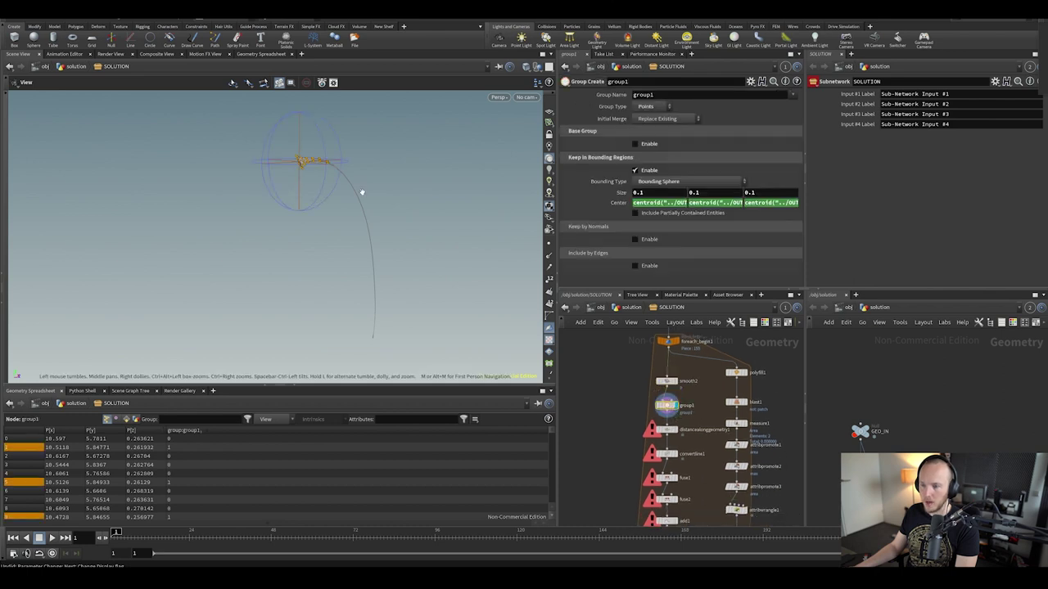
{"action": "middle_click_drag", "start_coordinate": [624, 192], "coordinate": [591, 208]}
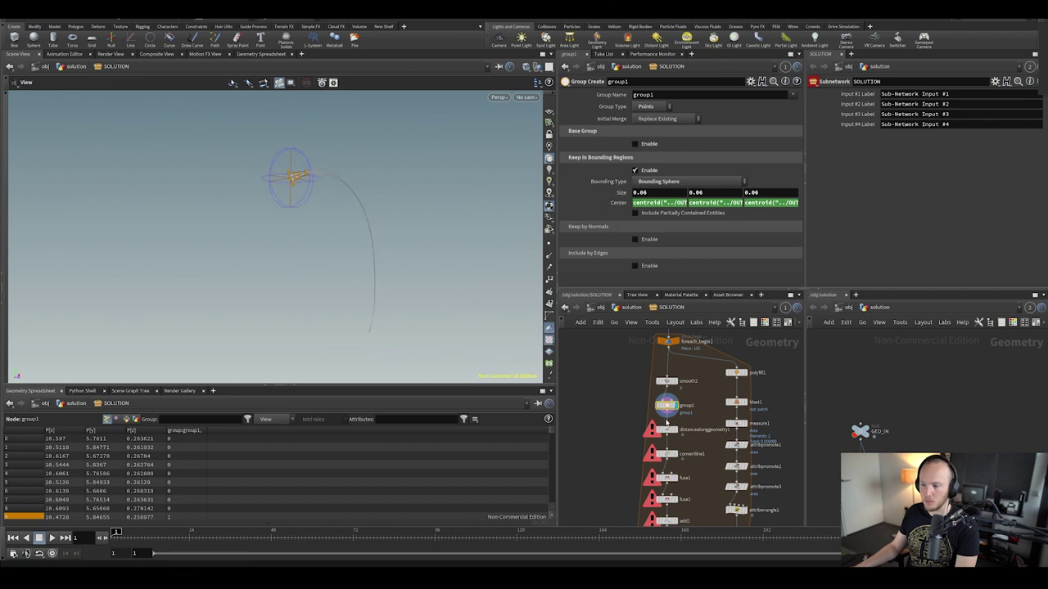
Display distancealonggeometry1 to check its dist attribute, then display the line geometry from convertline1
{"action": "left_click", "coordinate": [669, 434]}
{"action": "left_click", "coordinate": [668, 431]}
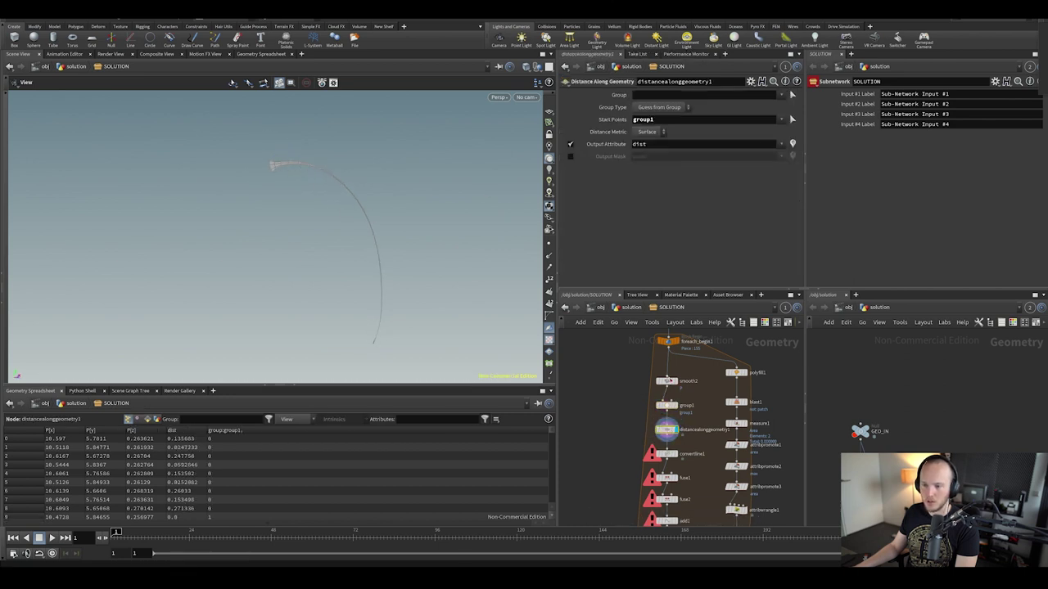
{"action": "middle_click_drag", "start_coordinate": [661, 434], "coordinate": [651, 371]}
{"action": "left_click", "coordinate": [668, 392]}
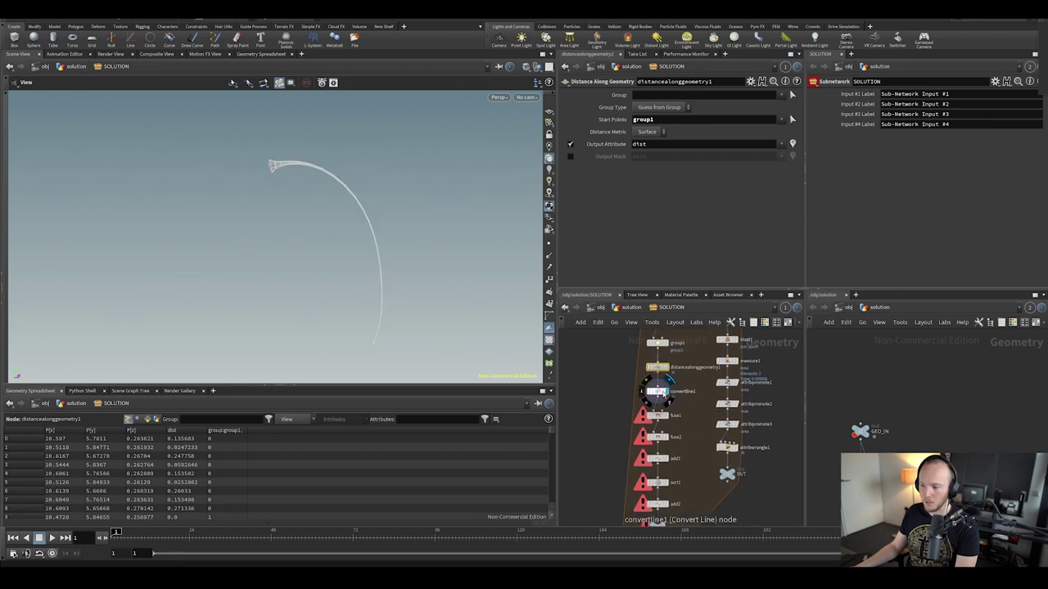
{"action": "left_click", "coordinate": [662, 392]}
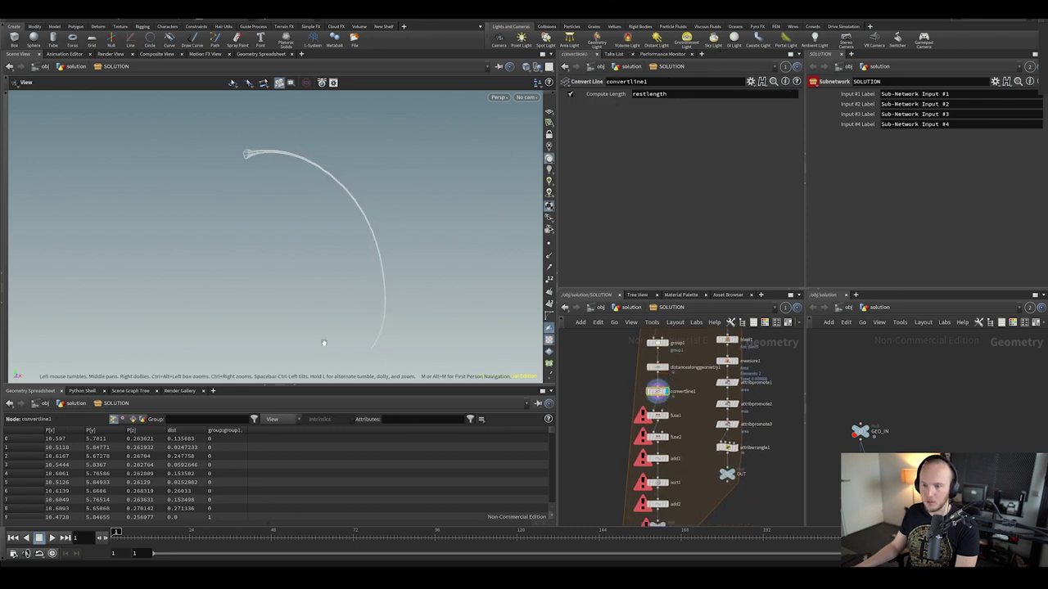
Display the output of fuse2 and set its Snap Distance to 0.0197036
{"action": "left_click", "coordinate": [669, 436]}
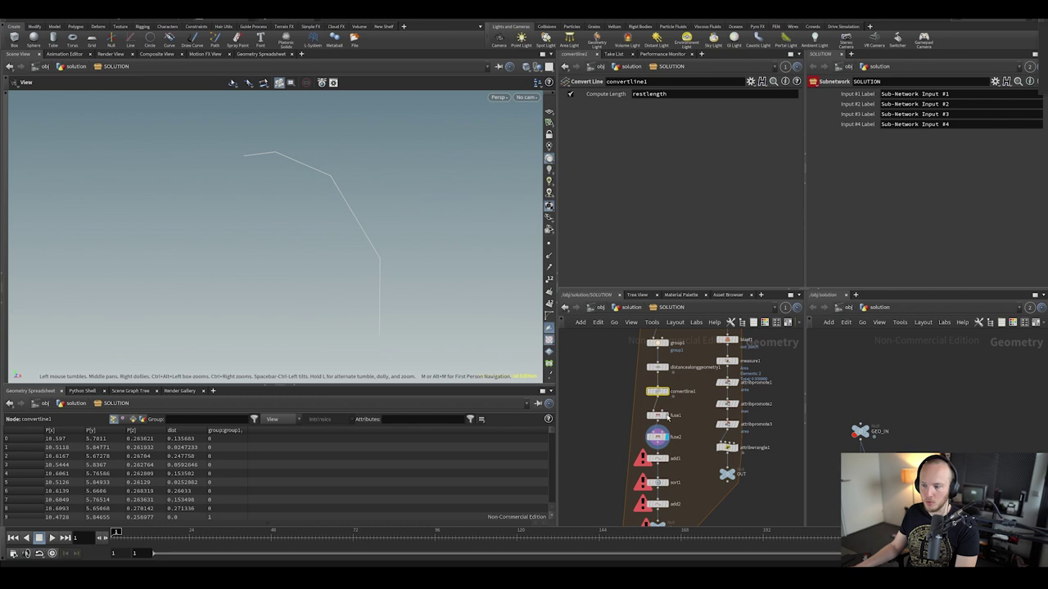
{"action": "scroll", "coordinate": [664, 417], "scroll_direction": "up", "scroll_amount": 3}
{"action": "left_click", "coordinate": [658, 415]}
{"action": "left_click_drag", "start_coordinate": [688, 167], "coordinate": [700, 168]}
{"action": "left_click", "coordinate": [658, 446]}
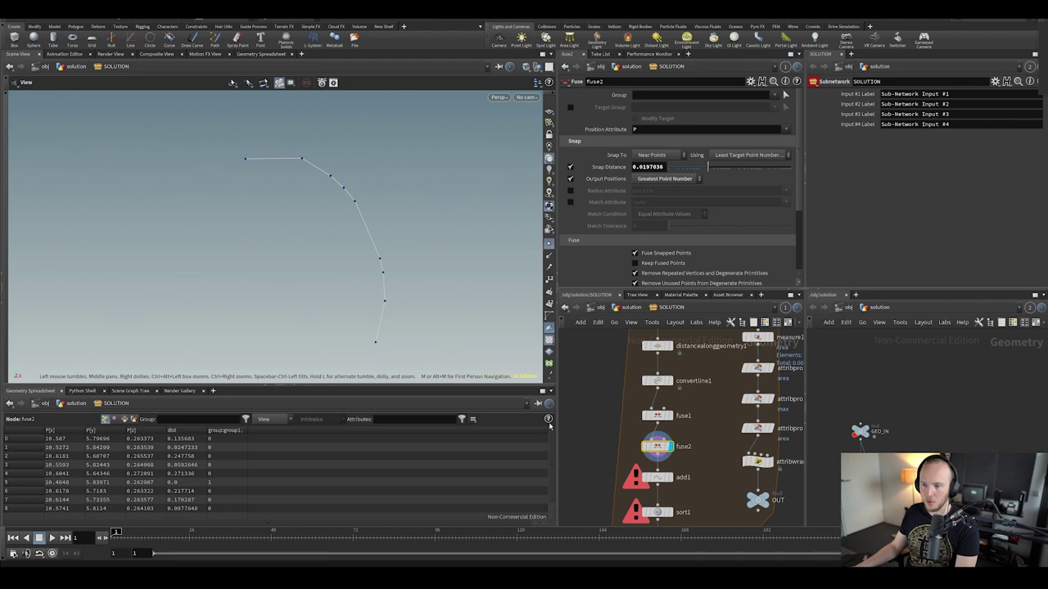
Display add1 to view only the points, then display sort1 and check its sorting by the dist attribute
{"action": "middle_click_drag", "start_coordinate": [604, 462], "coordinate": [597, 385]}
{"action": "left_click", "coordinate": [667, 389]}
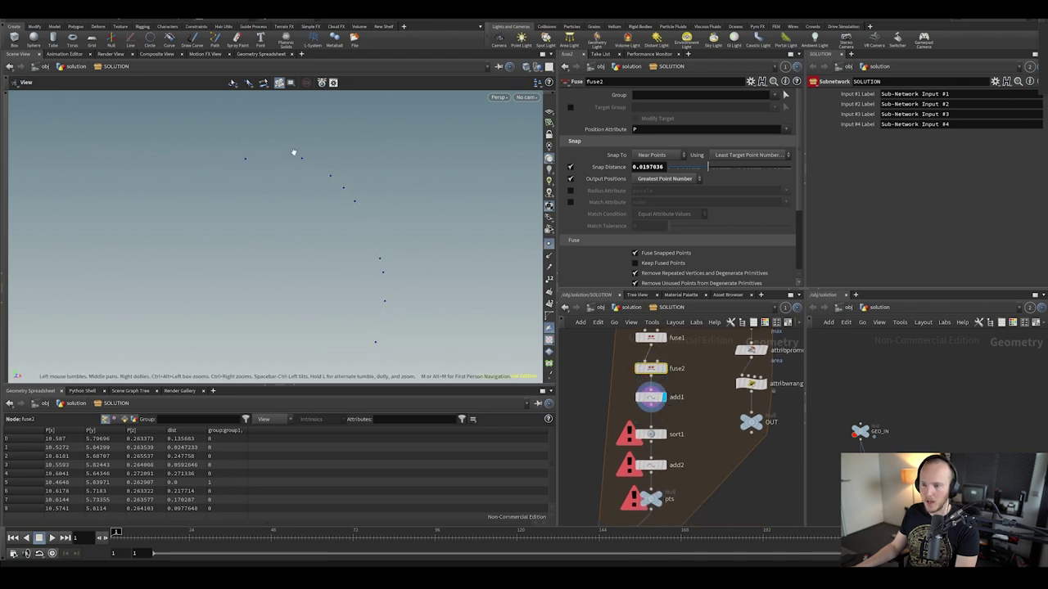
{"action": "left_click", "coordinate": [664, 434]}
{"action": "left_click", "coordinate": [651, 434]}
{"action": "middle_click_drag", "start_coordinate": [614, 357], "coordinate": [603, 375]}
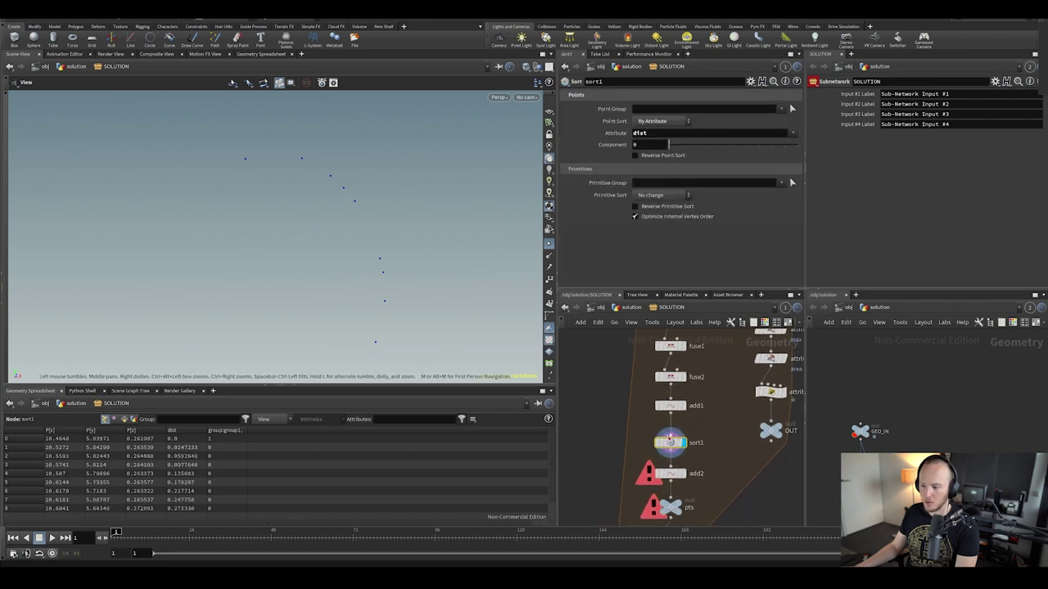
Display add2 and compare the node information of fuse2, sort1 and add2, checking add2's polygon settings
{"action": "left_click", "coordinate": [683, 474]}
{"action": "middle_click_drag", "start_coordinate": [664, 431], "coordinate": [659, 455]}
{"action": "middle_click", "coordinate": [674, 403]}
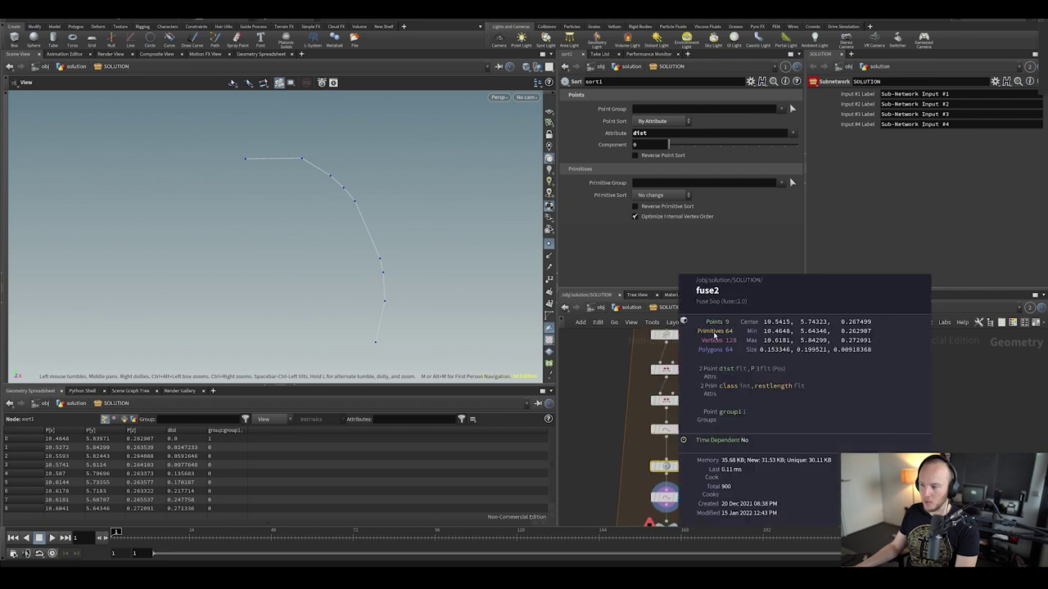
{"action": "middle_click", "coordinate": [661, 466]}
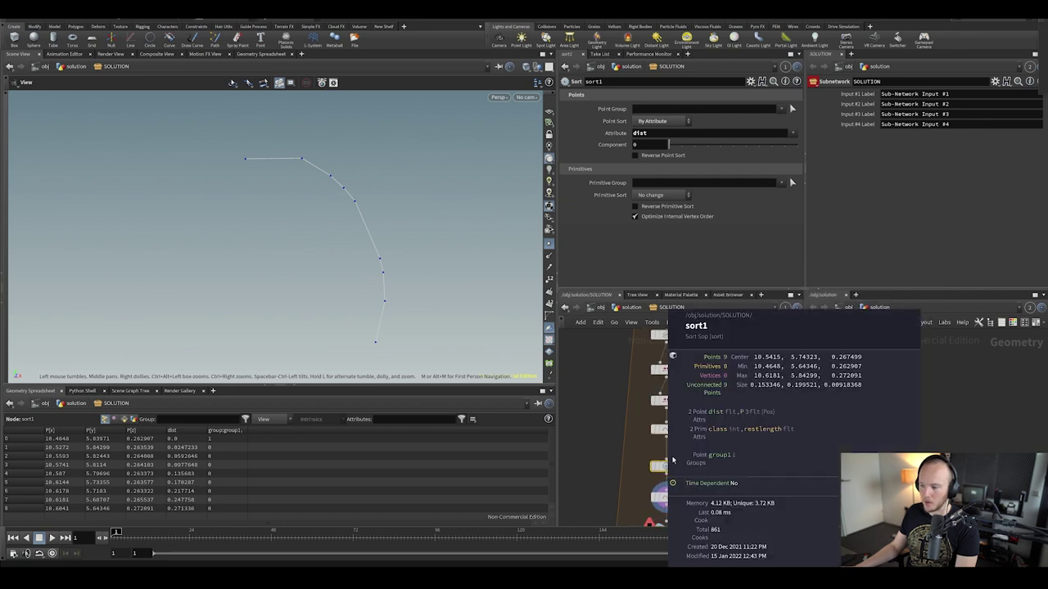
{"action": "middle_click_drag", "start_coordinate": [671, 460], "coordinate": [686, 411]}
{"action": "middle_click", "coordinate": [681, 449]}
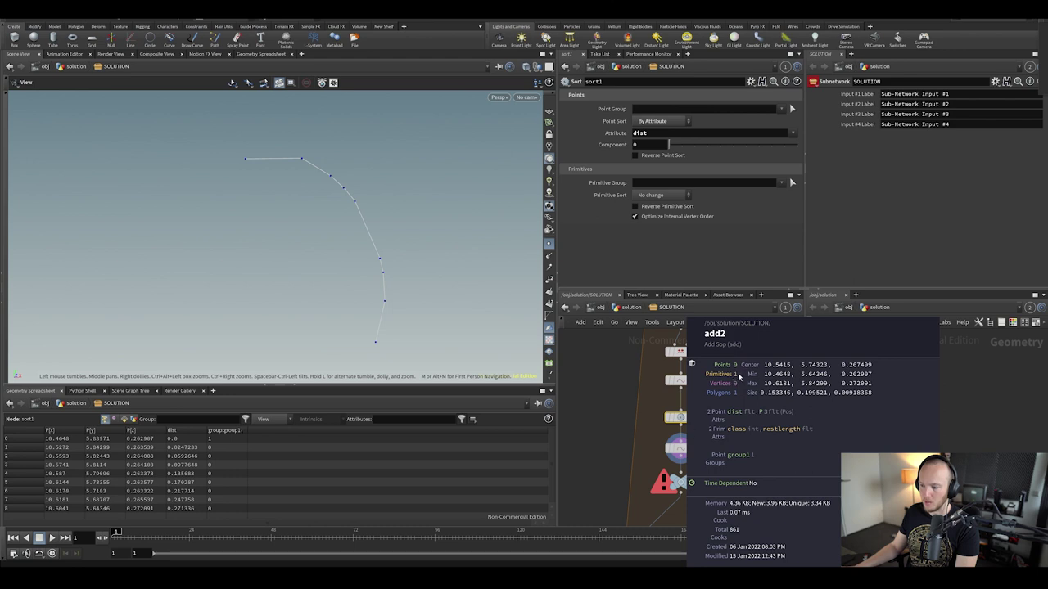
{"action": "left_click", "coordinate": [679, 449]}
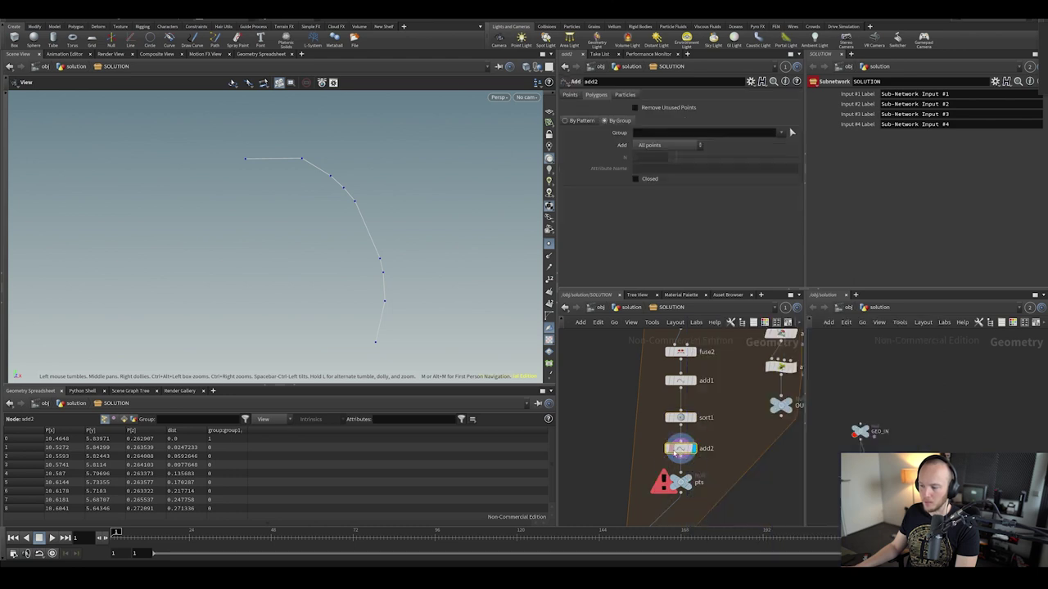
{"action": "middle_click", "coordinate": [678, 449]}
Display foreach_end1, set switch1's Select Input to 0 in the parent network, and go back inside SOLUTION
{"action": "scroll", "coordinate": [688, 452], "scroll_direction": "down", "scroll_amount": 3}
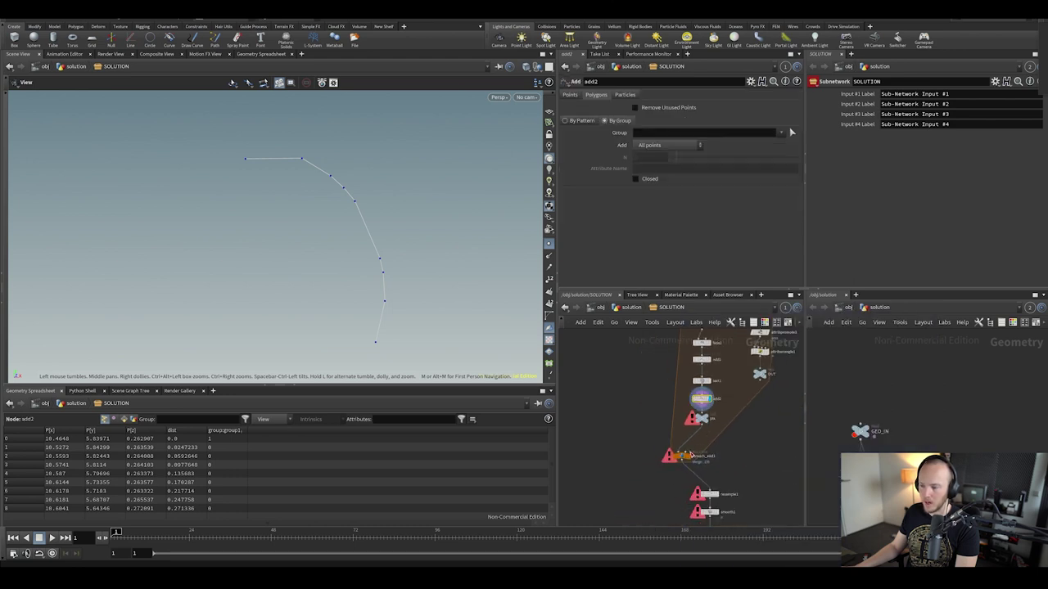
{"action": "left_click", "coordinate": [681, 461]}
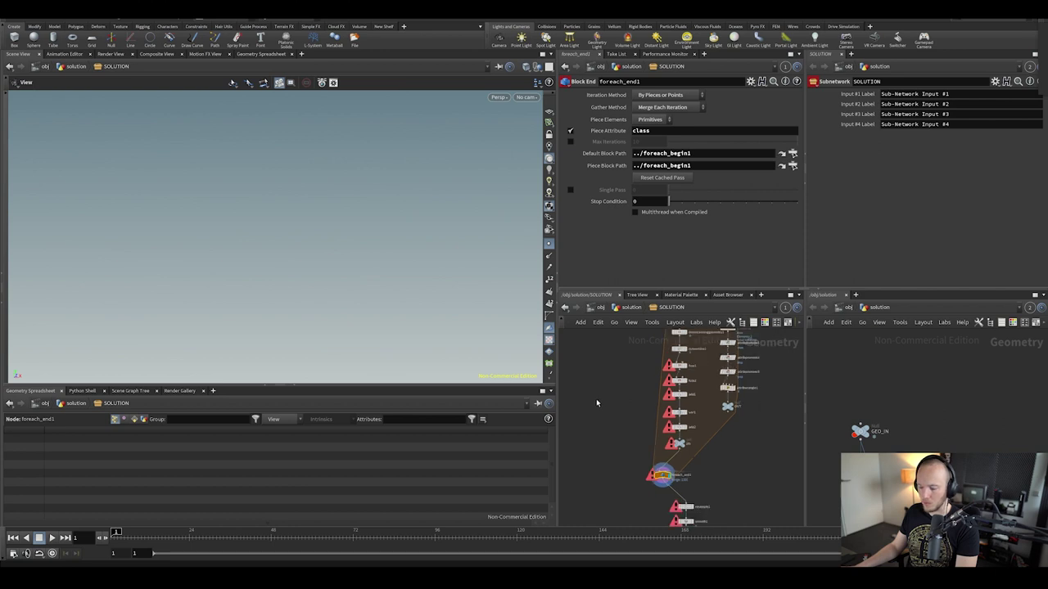
{"action": "key", "text": "u"}
{"action": "left_click", "coordinate": [637, 385]}
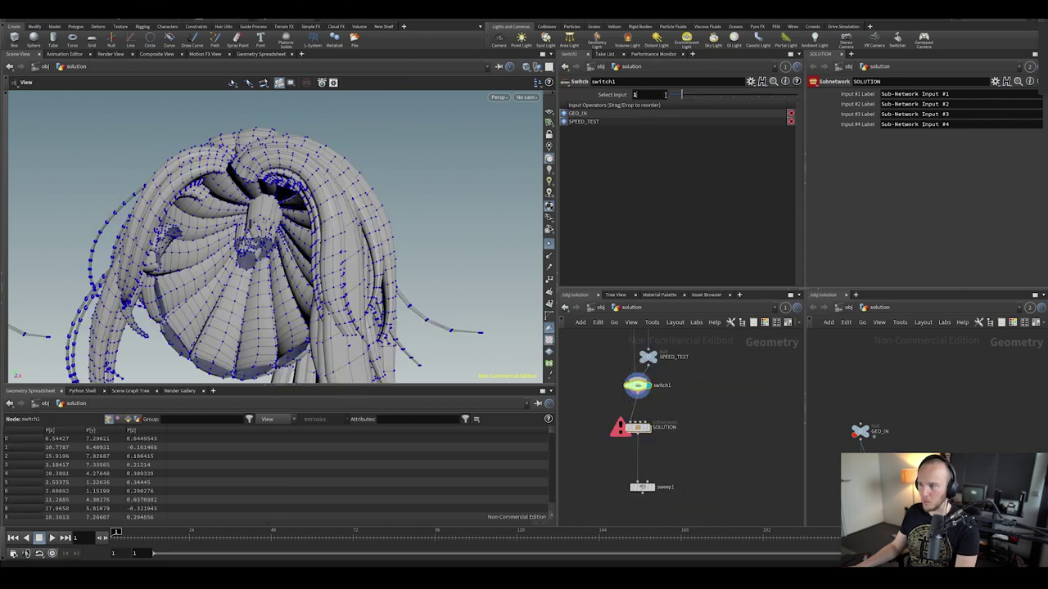
{"action": "left_click_drag", "start_coordinate": [665, 94], "coordinate": [632, 95]}
{"action": "type", "text": "0"}
{"action": "key", "text": "Return"}
{"action": "double_click", "coordinate": [640, 429]}
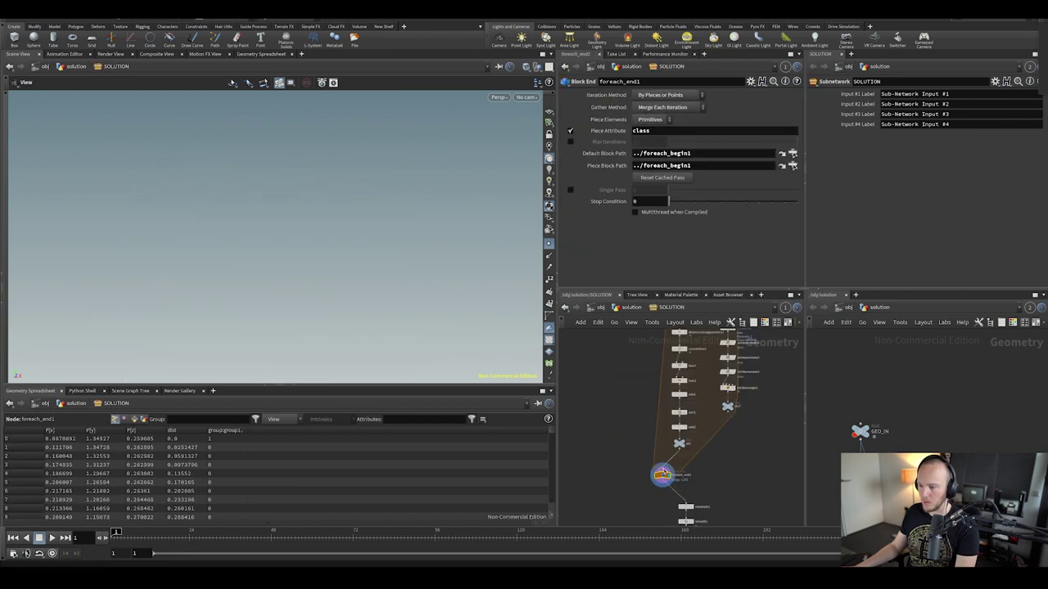
Examine the merged curves from foreach_end1, then display and inspect the output of smooth1 below the loop
{"action": "left_click_drag", "start_coordinate": [414, 226], "coordinate": [210, 204]}
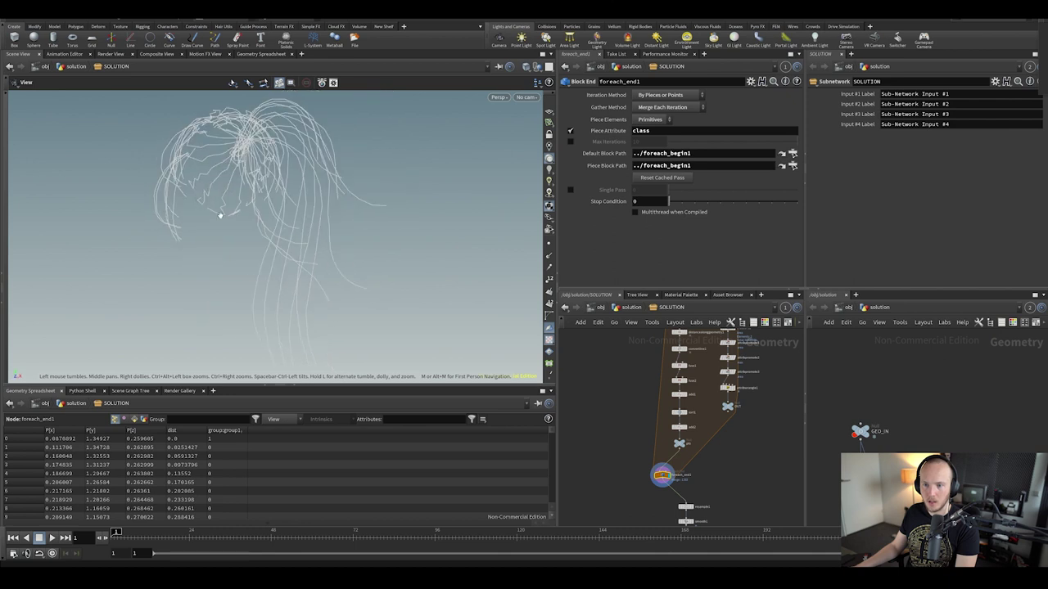
{"action": "middle_click_drag", "start_coordinate": [695, 507], "coordinate": [681, 438]}
{"action": "left_click", "coordinate": [685, 447]}
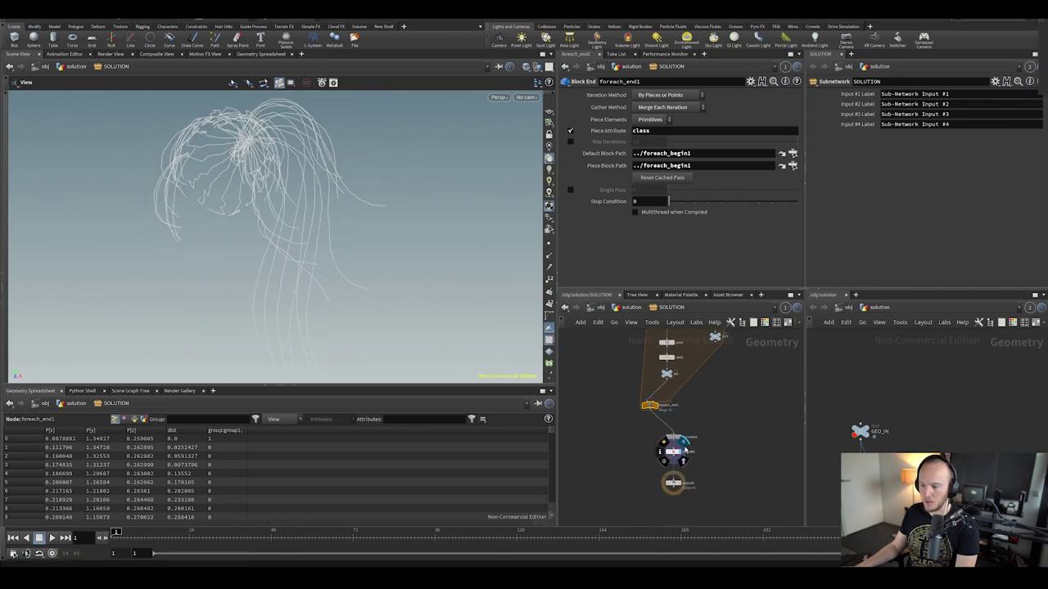
{"action": "left_click_drag", "start_coordinate": [290, 172], "coordinate": [210, 230]}
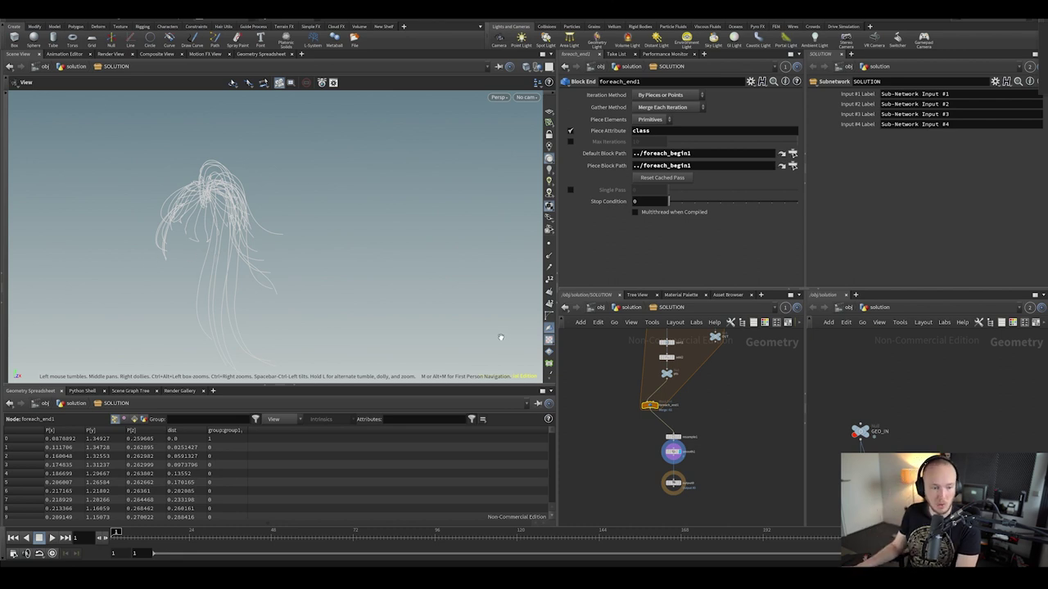
Leave the SOLUTION subnetwork and view the parent solution network with the hair geometry from switch1
{"action": "scroll", "coordinate": [716, 465], "scroll_direction": "down", "scroll_amount": 4}
{"action": "scroll", "coordinate": [625, 342], "scroll_direction": "up", "scroll_amount": 2}
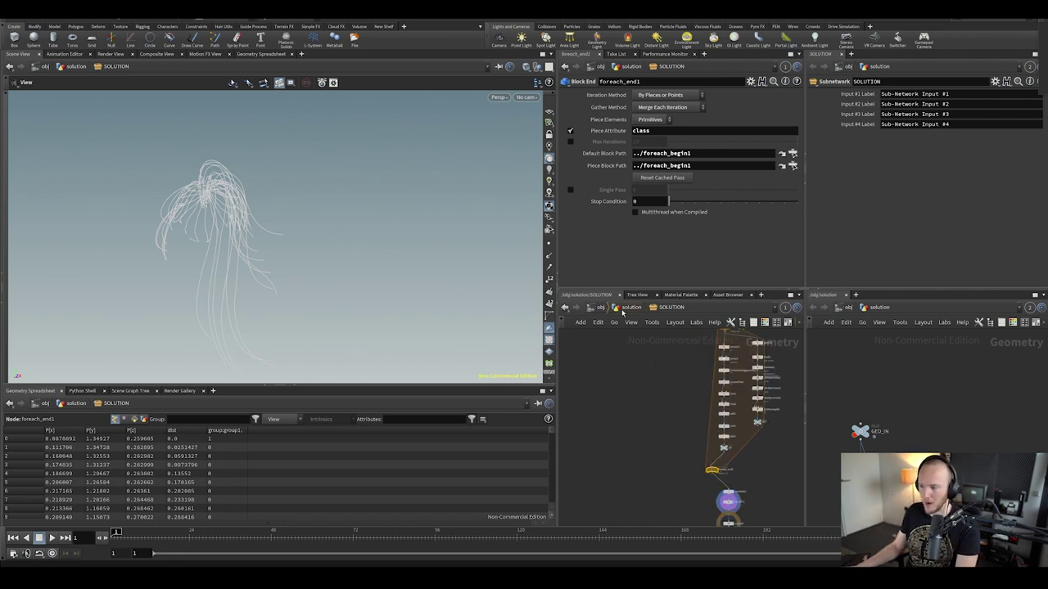
{"action": "left_click", "coordinate": [625, 308]}
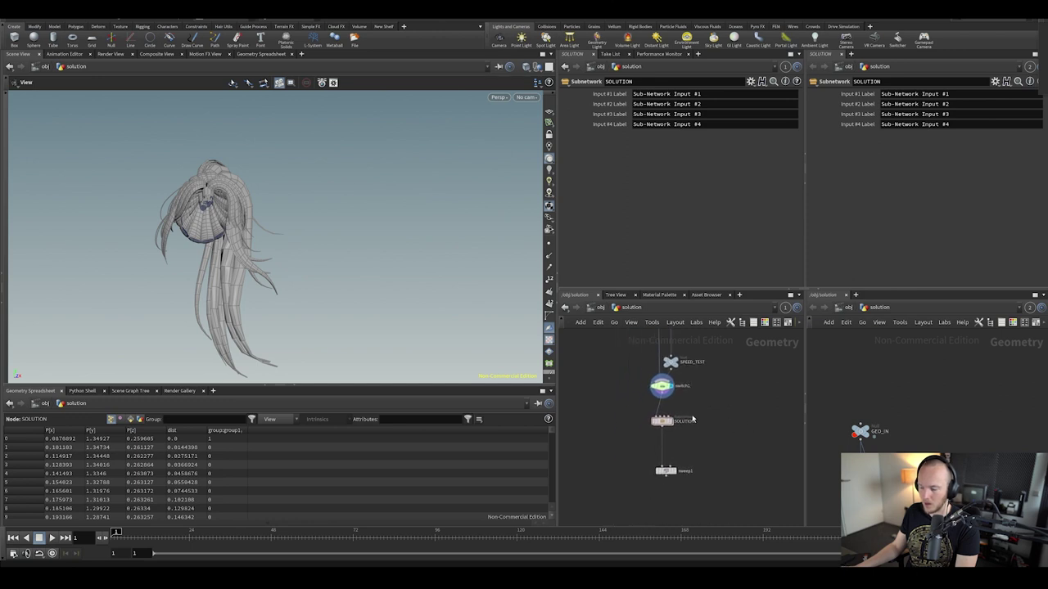
{"action": "scroll", "coordinate": [693, 419], "scroll_direction": "down", "scroll_amount": 3}
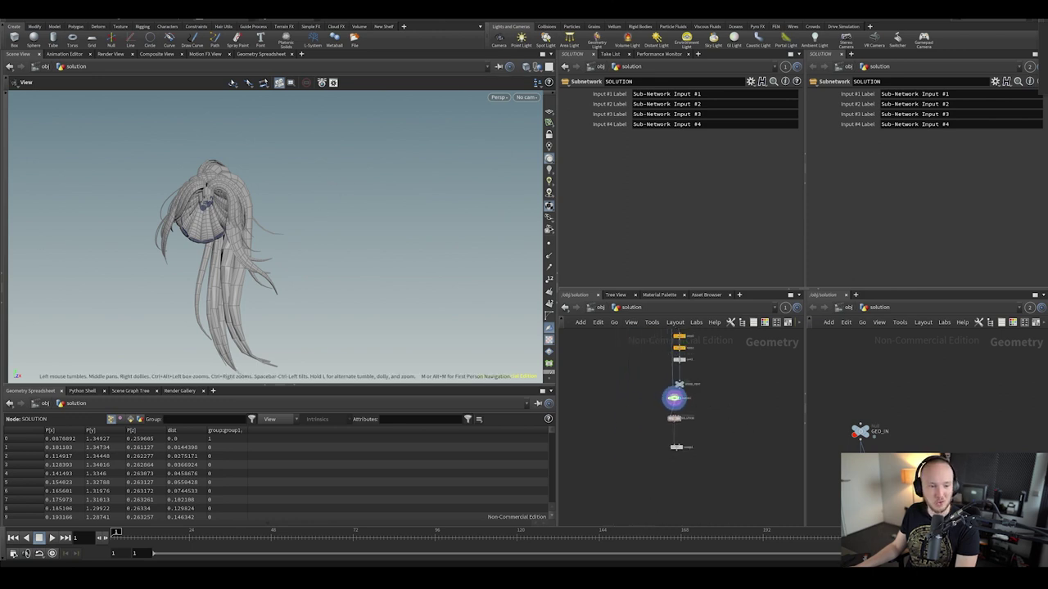
{"action": "middle_click_drag", "start_coordinate": [666, 406], "coordinate": [654, 425]}
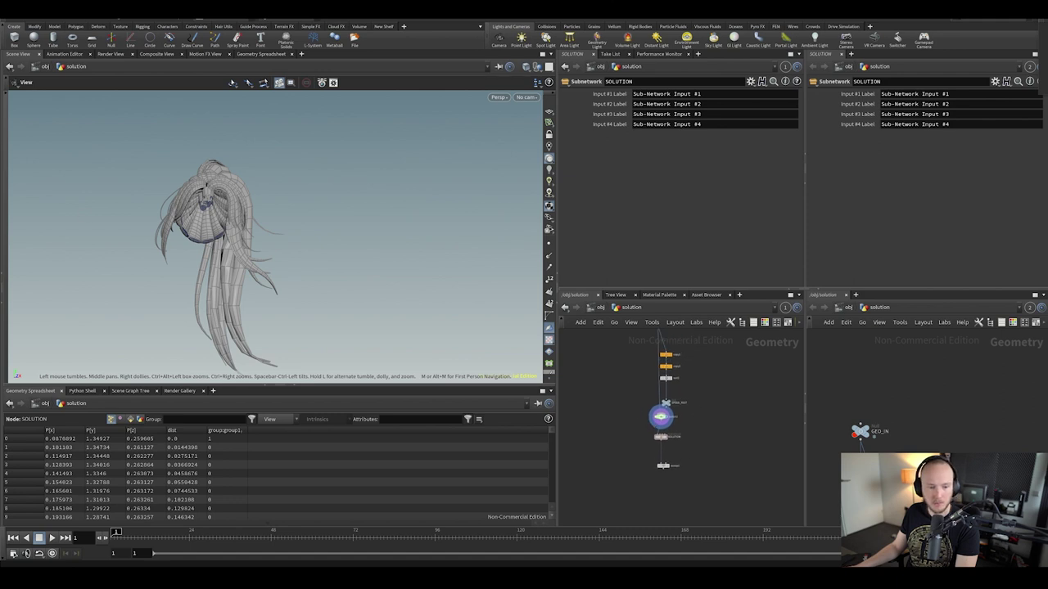
{"action": "left_click", "coordinate": [27, 18]}
{"action": "left_click", "coordinate": [41, 37]}
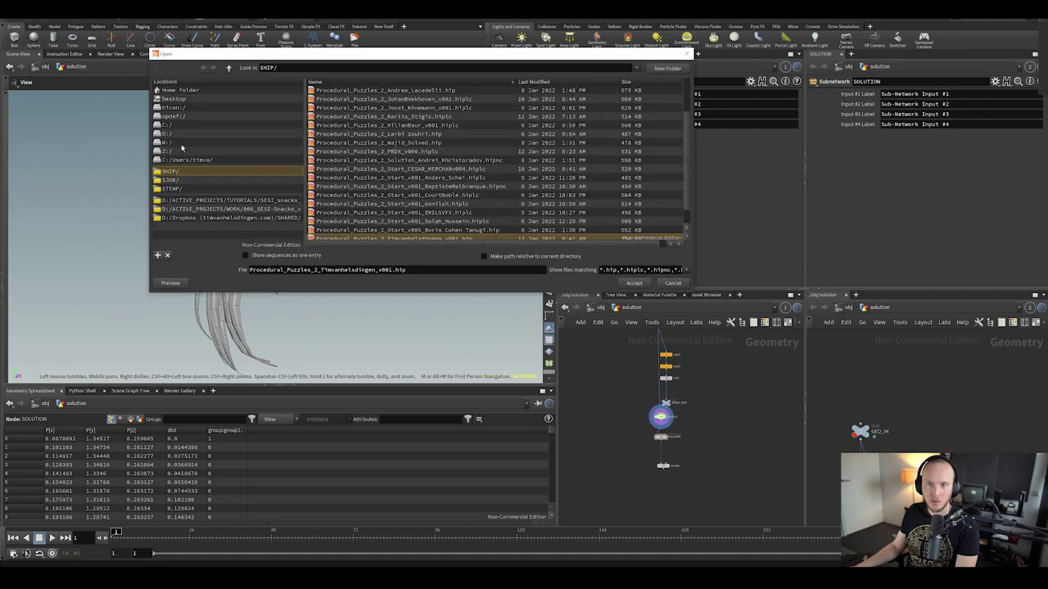
{"action": "left_click", "coordinate": [687, 54]}
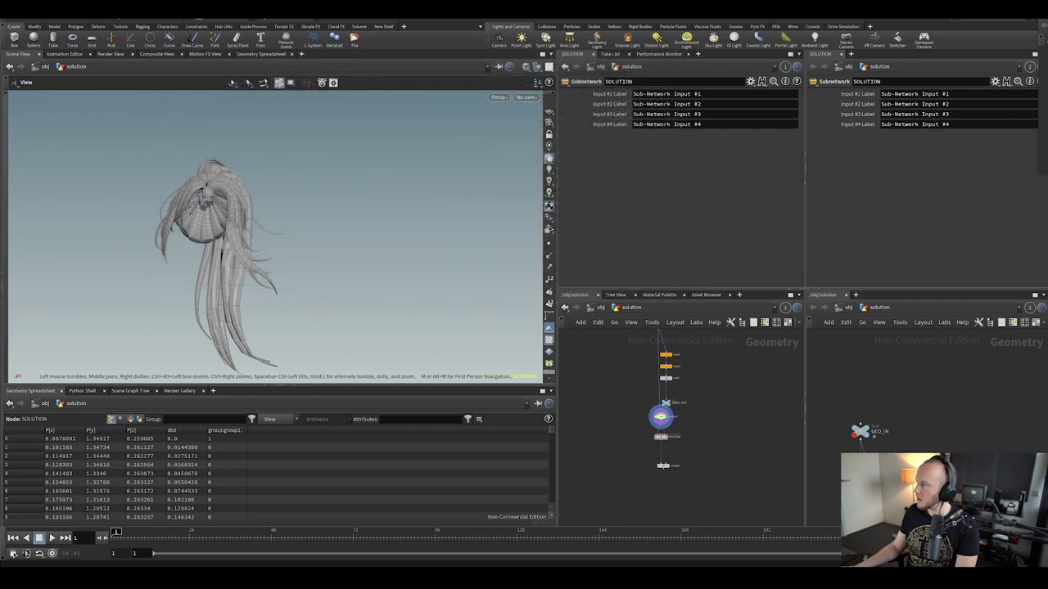
Browse the submitted scene files and open the Procedural_Puzzles_02 .hiplc file whose name starts with CHECK
{"action": "left_click", "coordinate": [11, 12]}
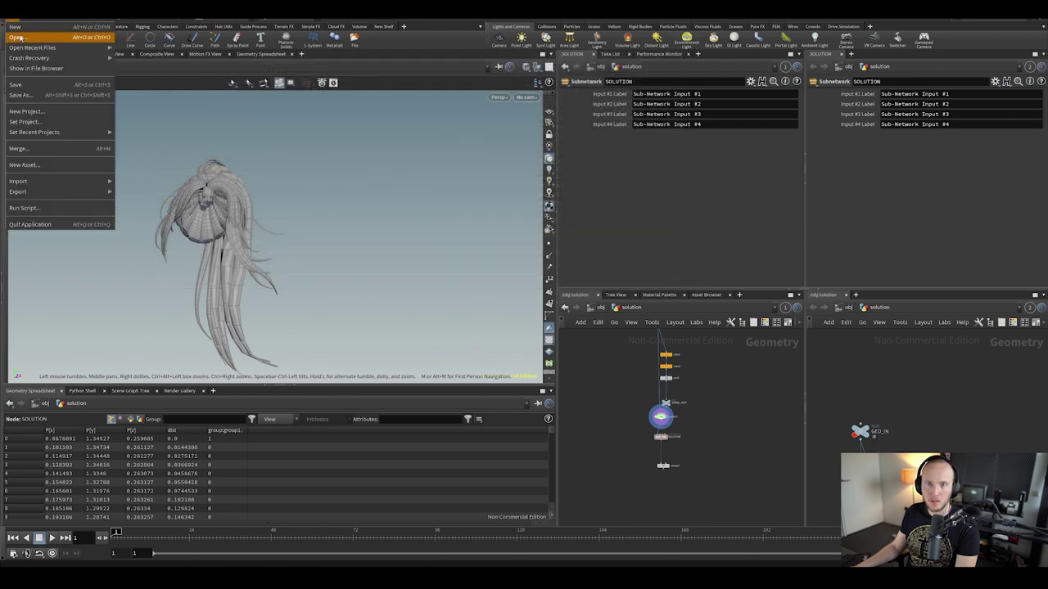
{"action": "left_click", "coordinate": [29, 38]}
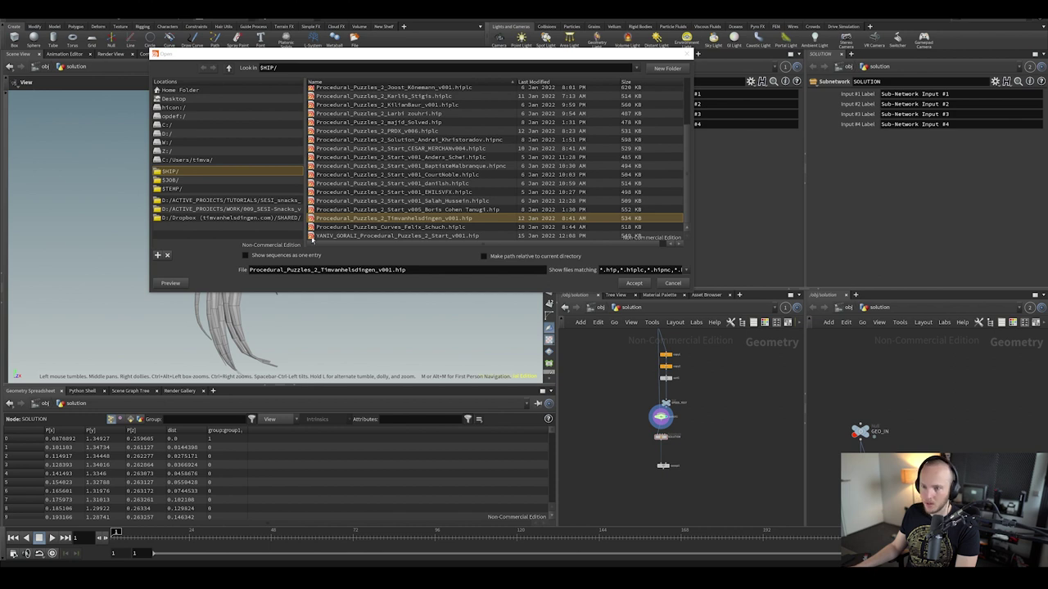
{"action": "left_click_drag", "start_coordinate": [413, 291], "coordinate": [405, 353]}
{"action": "left_click", "coordinate": [365, 296]}
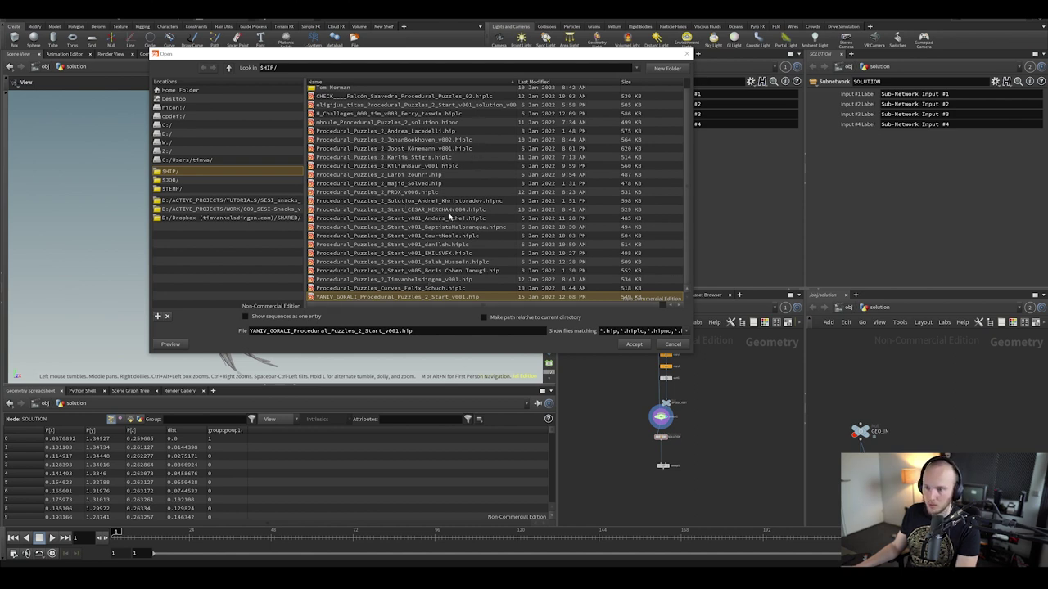
{"action": "scroll", "coordinate": [449, 228], "scroll_direction": "up", "scroll_amount": 1}
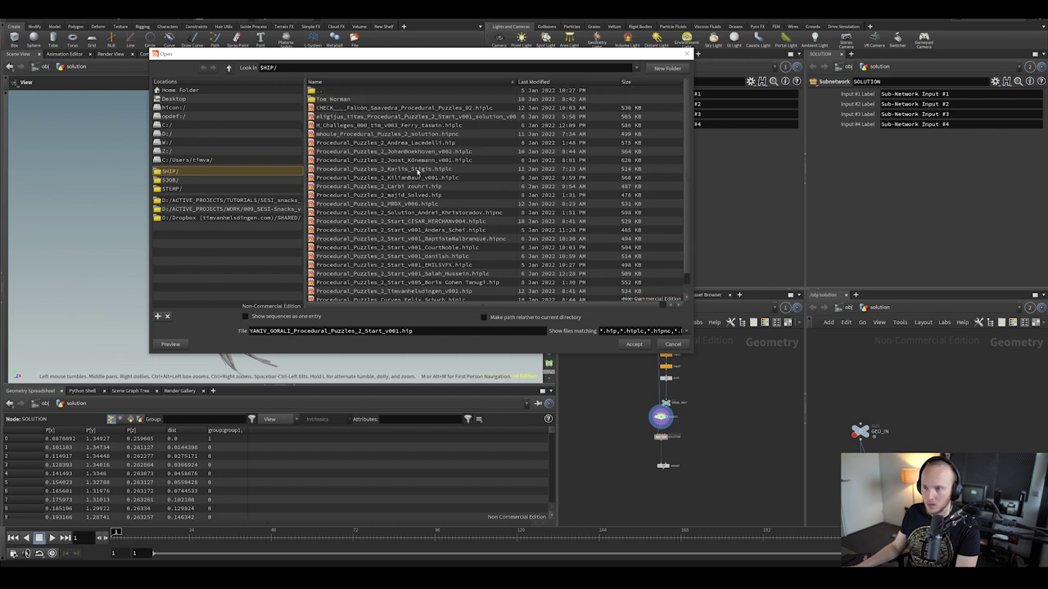
{"action": "left_click", "coordinate": [391, 299]}
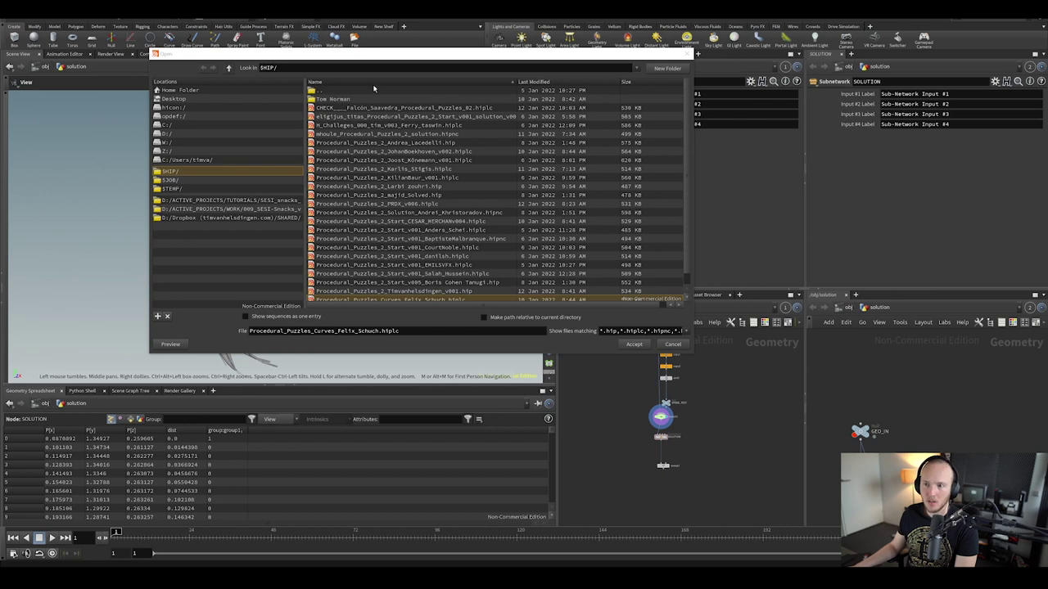
{"action": "left_click", "coordinate": [341, 108]}
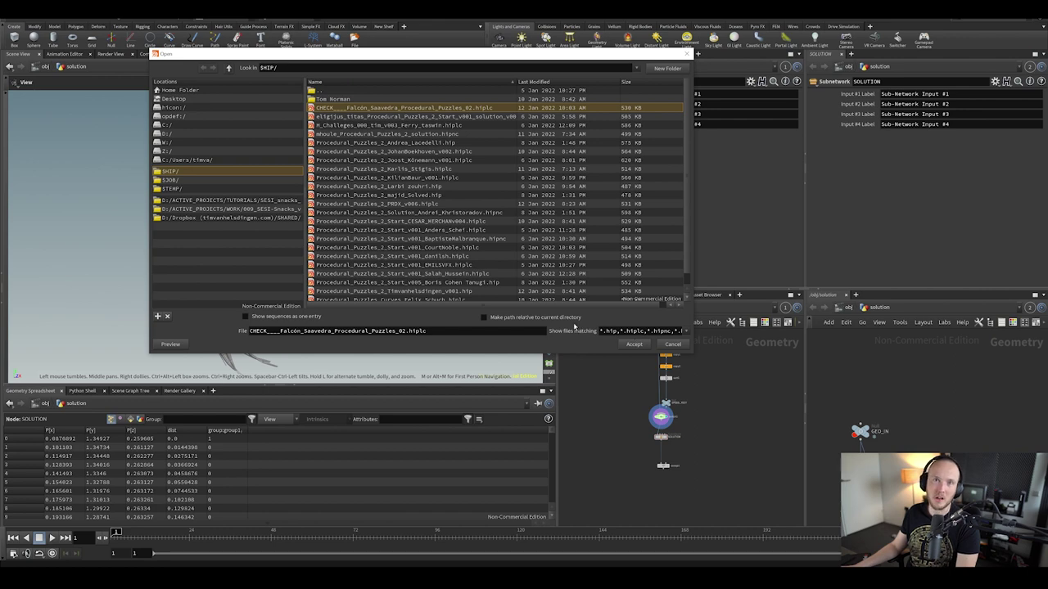
{"action": "left_click", "coordinate": [635, 345]}
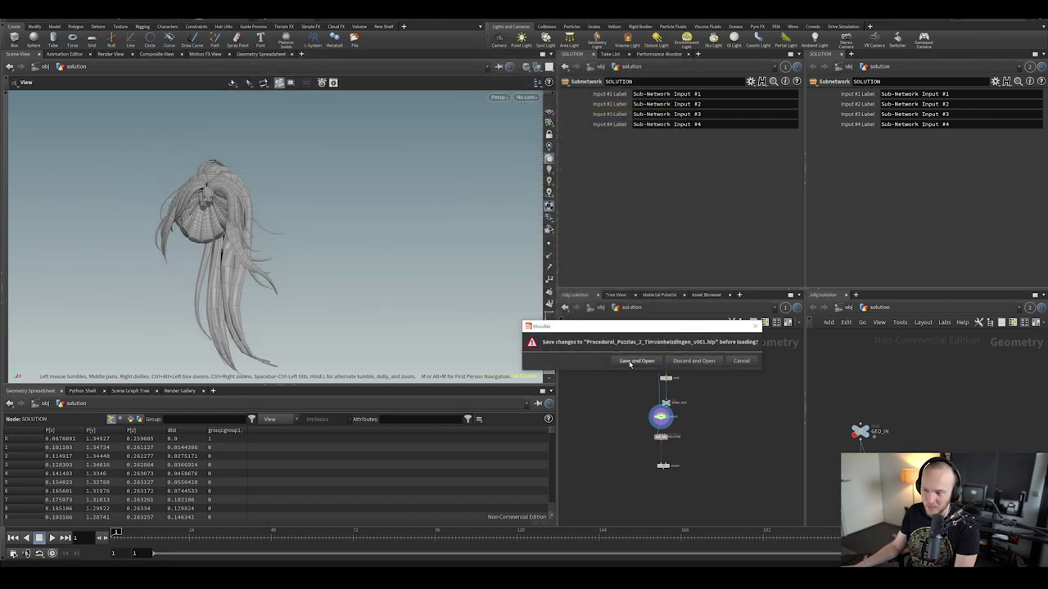
Display switch1 in the FS_solution network and set its Select Input to 1 for the SPEED_TEST input
{"action": "scroll", "coordinate": [811, 419], "scroll_direction": "up", "scroll_amount": 8}
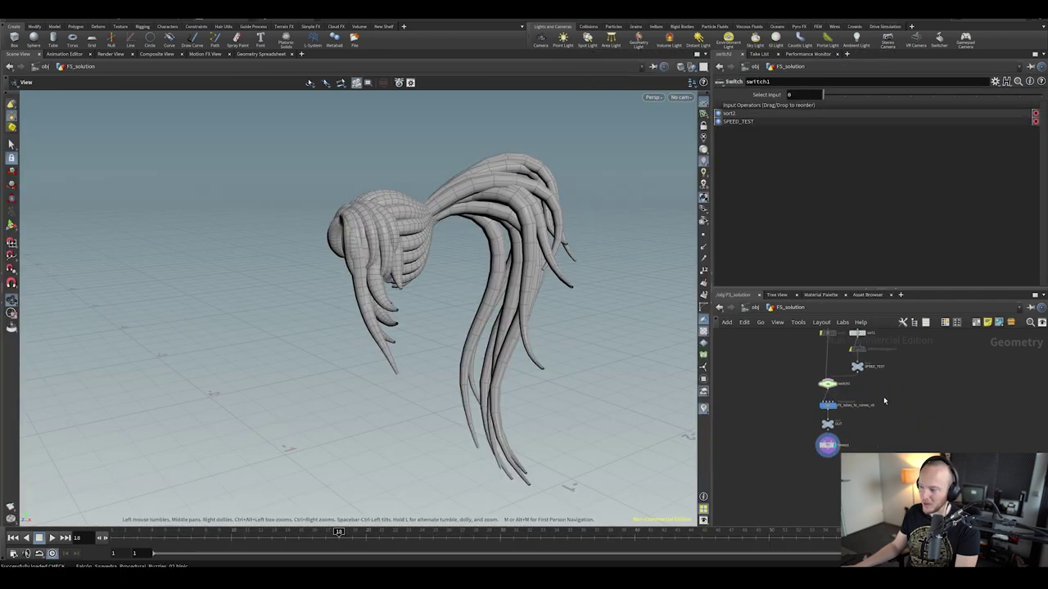
{"action": "left_click", "coordinate": [788, 401]}
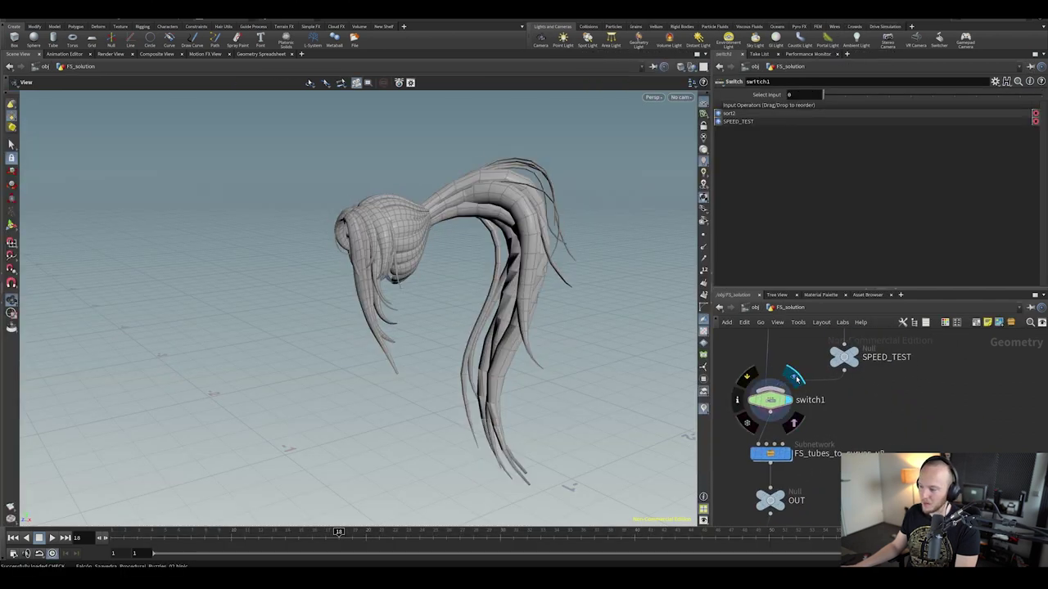
{"action": "left_click_drag", "start_coordinate": [824, 95], "coordinate": [837, 100]}
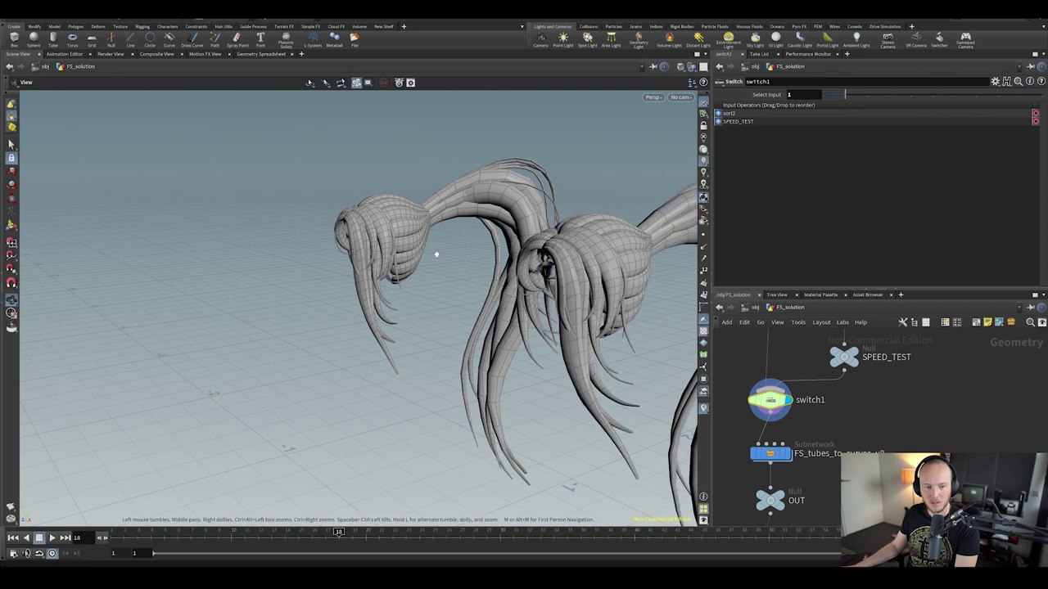
Switch to manual updating and set copy1's Total Number to 25 for the speed-test copies
{"action": "middle_click_drag", "start_coordinate": [799, 386], "coordinate": [807, 484]}
{"action": "scroll", "coordinate": [877, 438], "scroll_direction": "down", "scroll_amount": 2}
{"action": "left_click", "coordinate": [870, 414]}
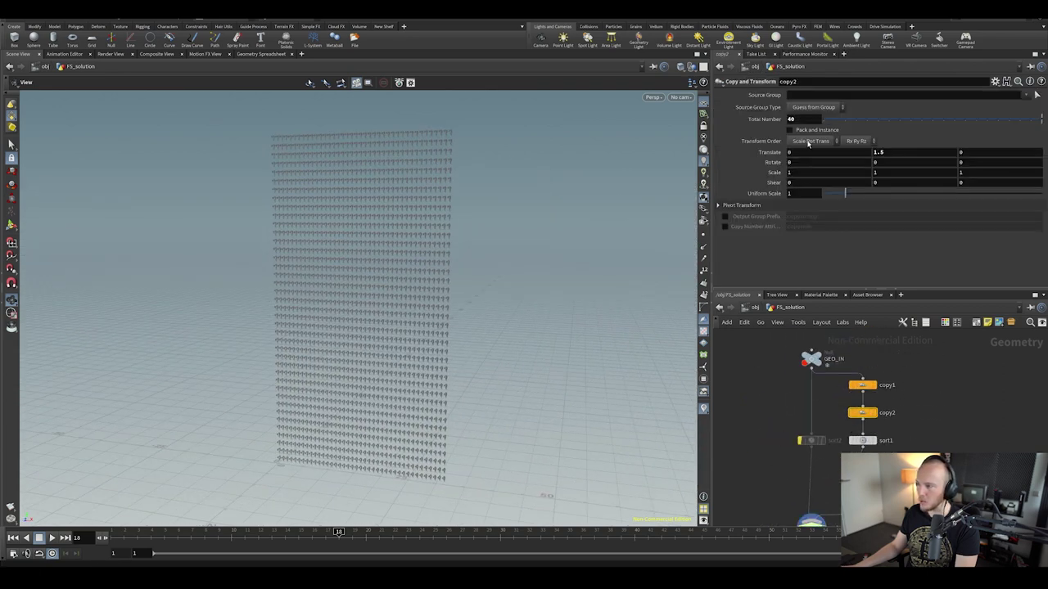
{"action": "left_click", "coordinate": [862, 384]}
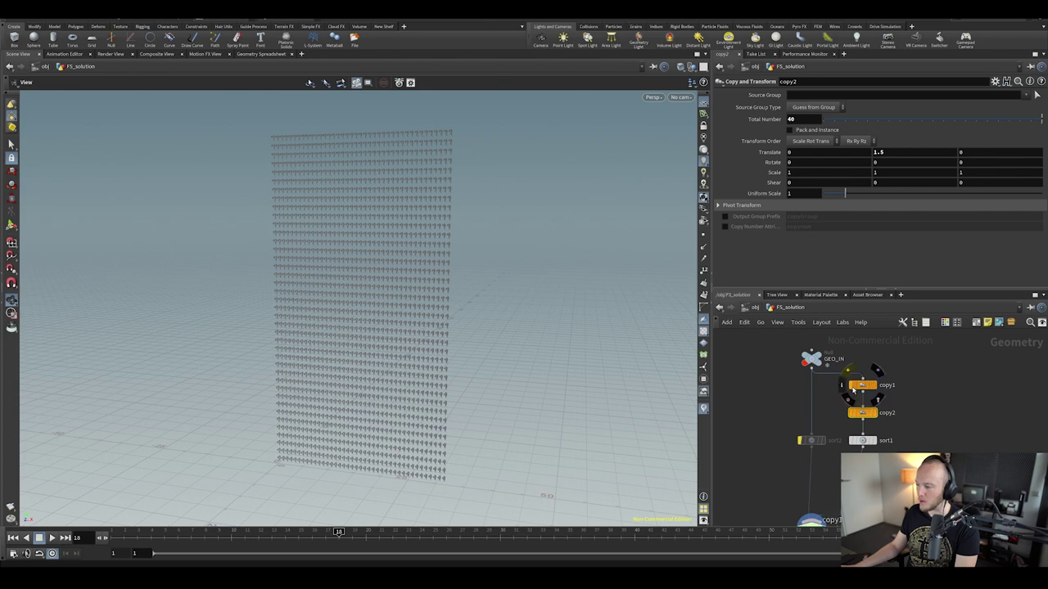
{"action": "left_click", "coordinate": [860, 411]}
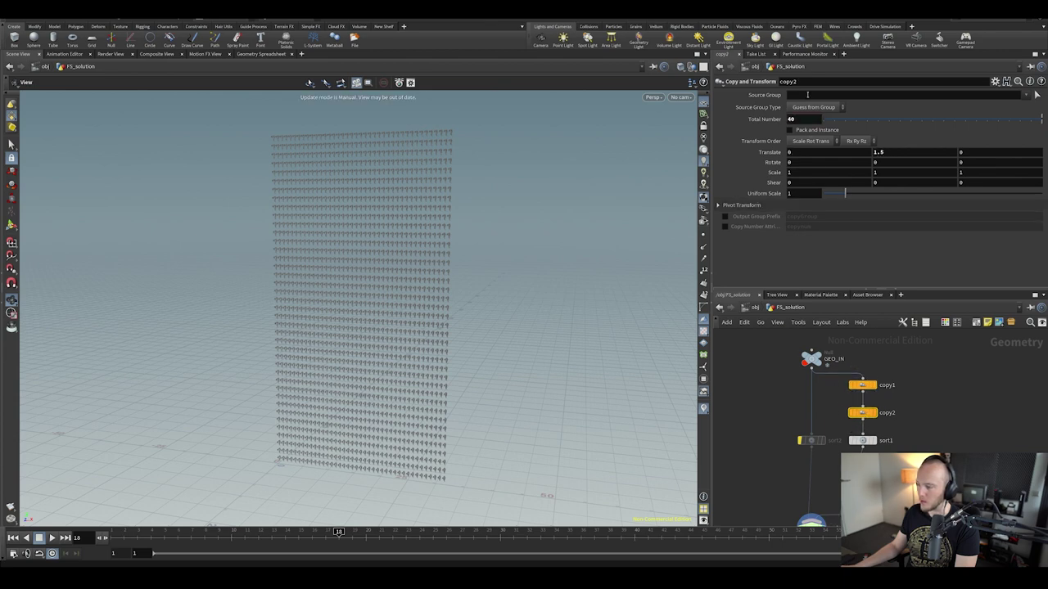
{"action": "left_click", "coordinate": [861, 386]}
{"action": "right_click", "coordinate": [772, 120]}
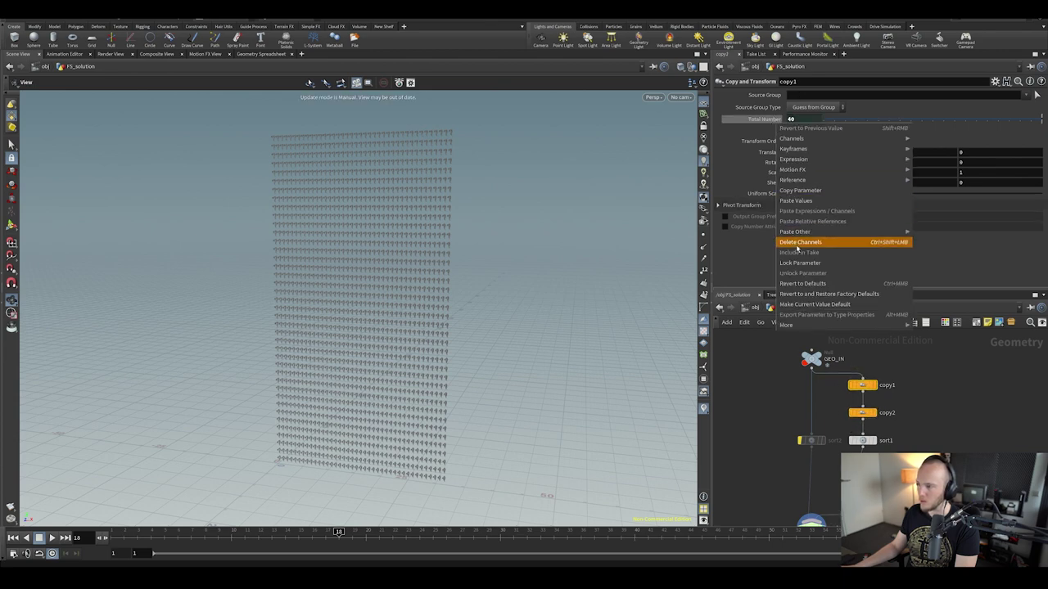
{"action": "left_click", "coordinate": [799, 242]}
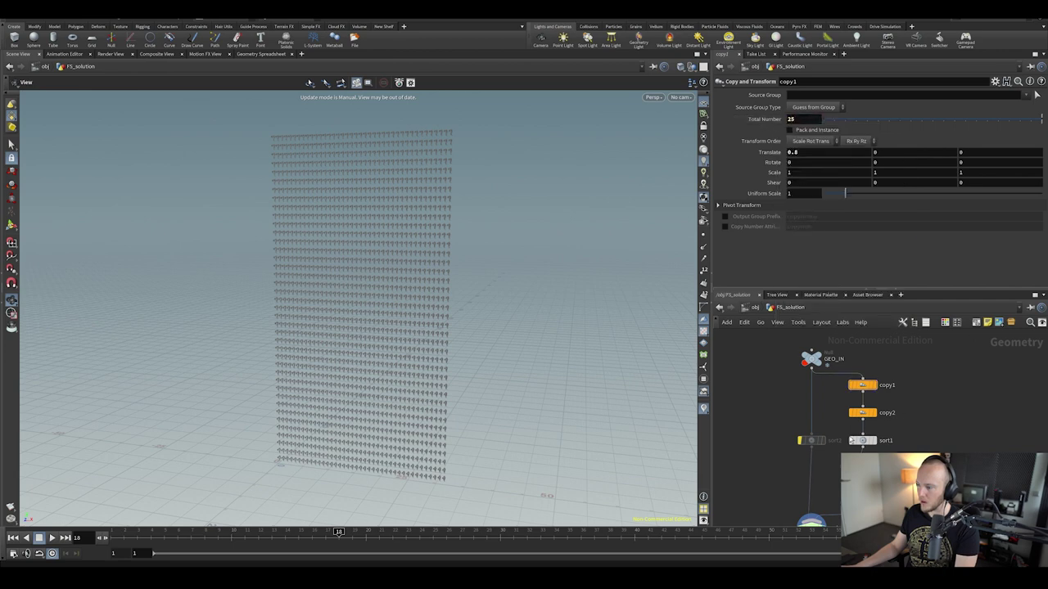
Set the Total Number of copy2 to 5
{"action": "left_click", "coordinate": [862, 413]}
{"action": "double_click", "coordinate": [802, 119]}
{"action": "type", "text": "5"}
{"action": "key", "text": "Return"}
{"action": "middle_click_drag", "start_coordinate": [1003, 409], "coordinate": [994, 357]}
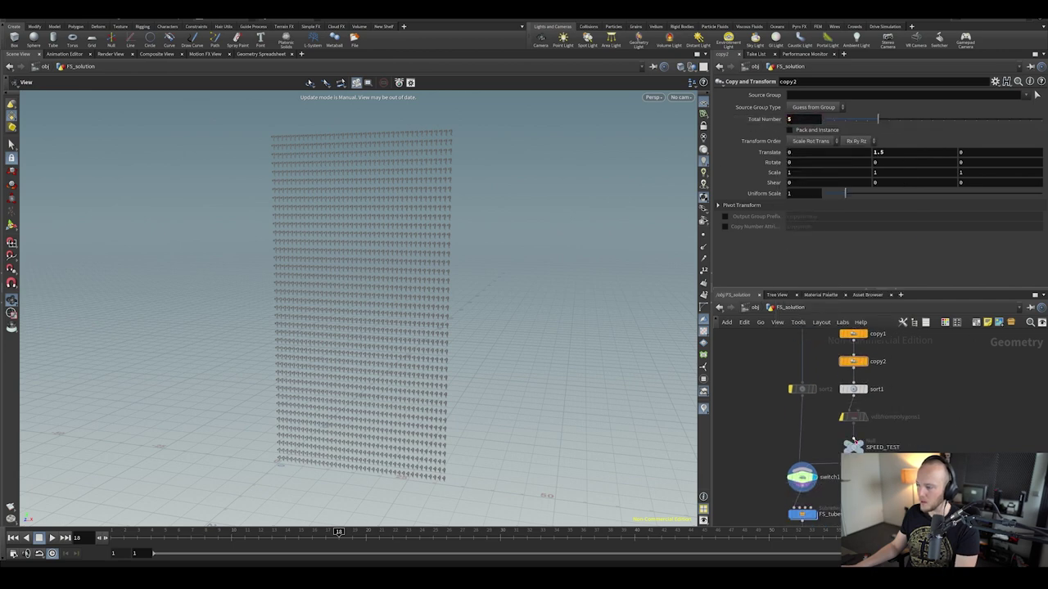
Display the SPEED_TEST copies to inspect the whole grid, then display switch1 and look over the nodes around it
{"action": "left_click", "coordinate": [865, 447]}
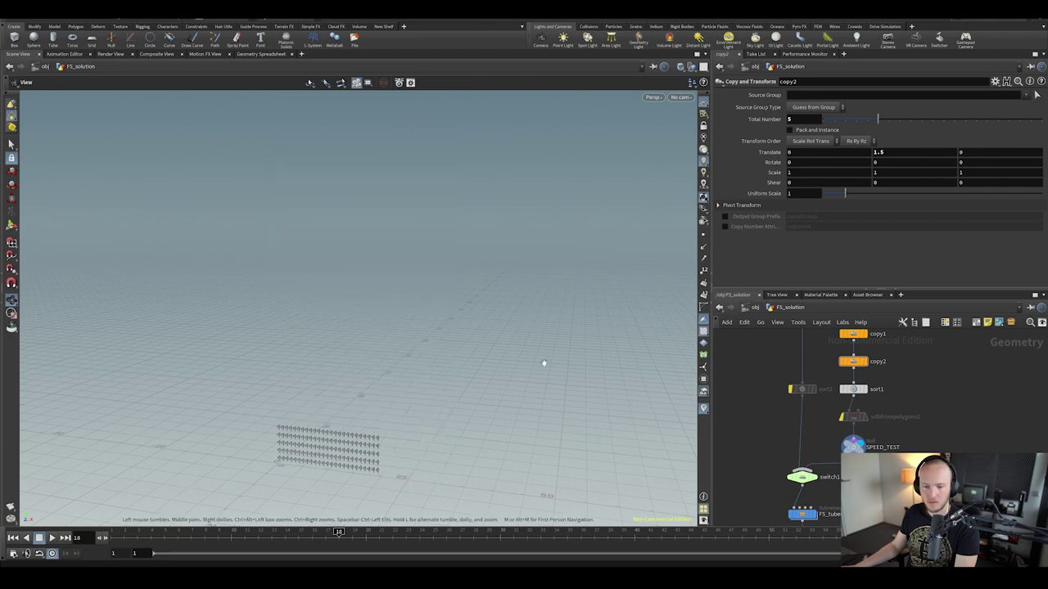
{"action": "key", "text": "space+g"}
{"action": "left_click_drag", "start_coordinate": [374, 386], "coordinate": [416, 350]}
{"action": "middle_click_drag", "start_coordinate": [809, 484], "coordinate": [813, 465]}
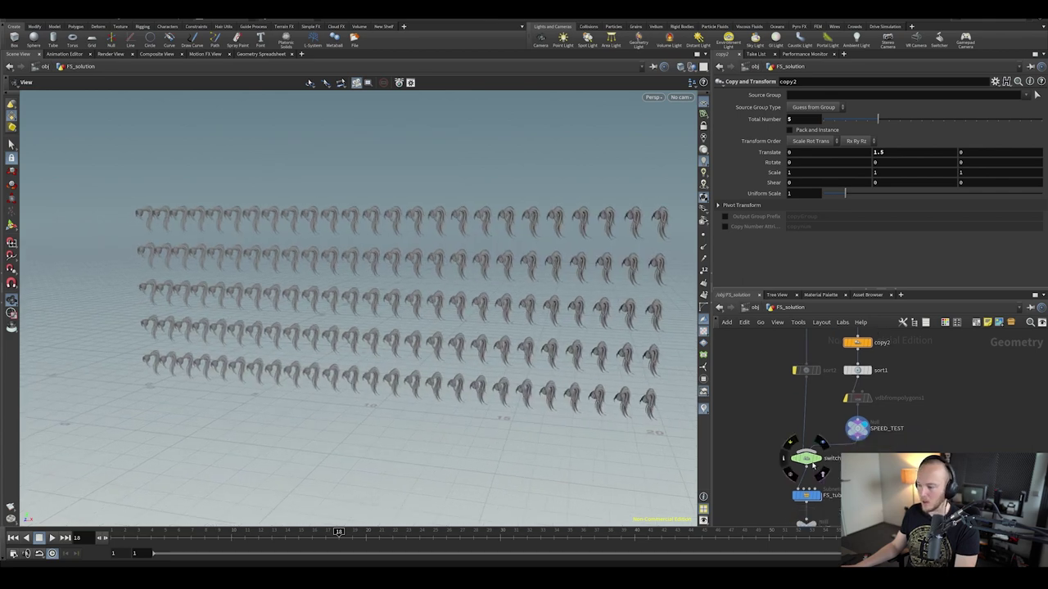
{"action": "left_click", "coordinate": [809, 460]}
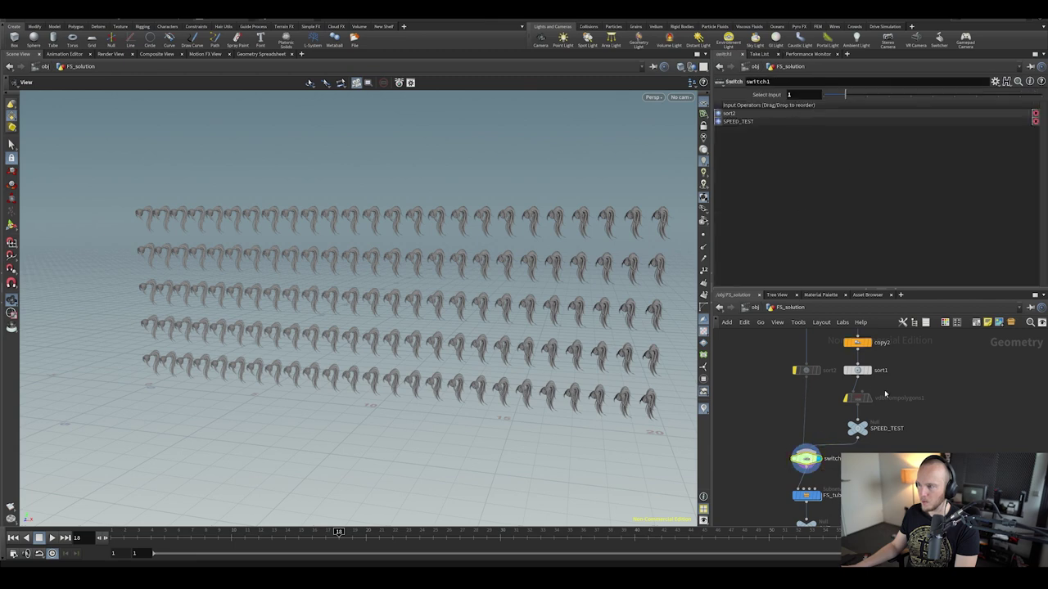
{"action": "middle_click_drag", "start_coordinate": [876, 509], "coordinate": [879, 442]}
{"action": "middle_click_drag", "start_coordinate": [917, 389], "coordinate": [920, 429]}
{"action": "middle_click_drag", "start_coordinate": [880, 370], "coordinate": [862, 408]}
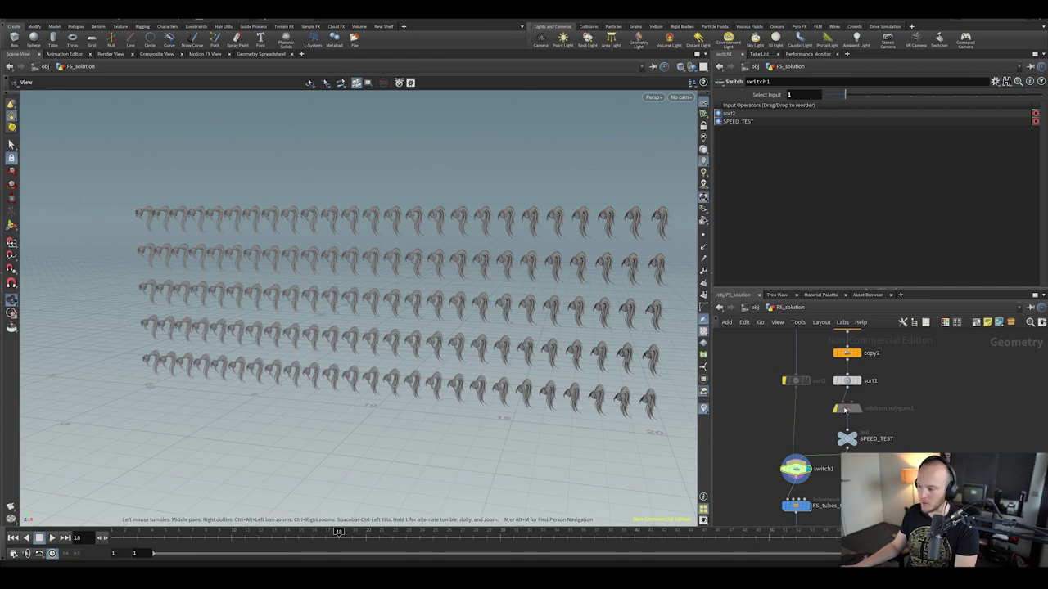
{"action": "scroll", "coordinate": [845, 409], "scroll_direction": "down", "scroll_amount": 5}
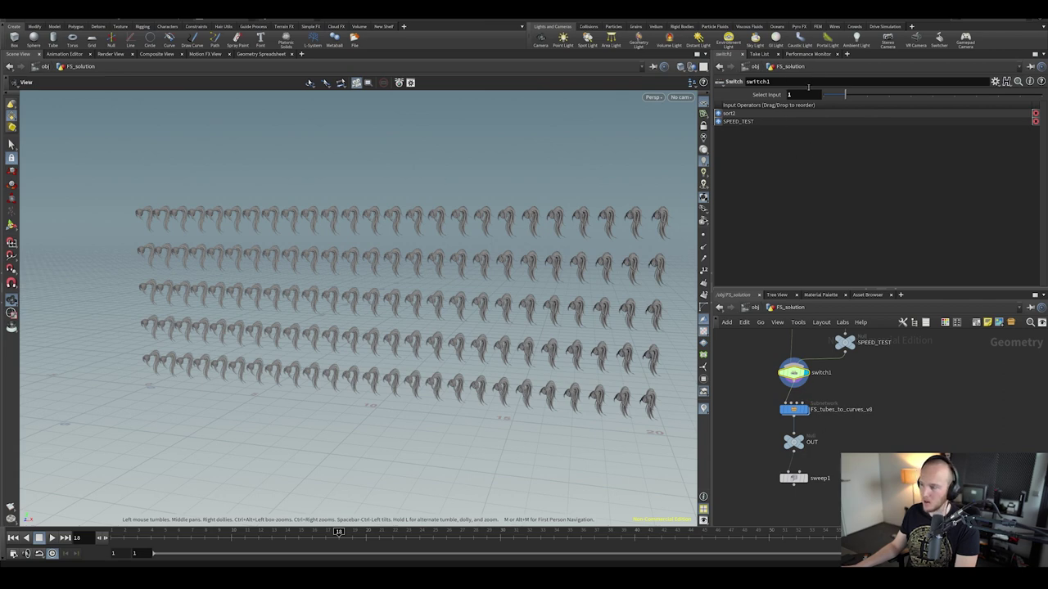
Record a performance profile while displaying the OUT node, select the FS_tubes_to_curves_v8 entry in it, and save the scene
{"action": "left_click", "coordinate": [808, 53]}
{"action": "left_click", "coordinate": [865, 64]}
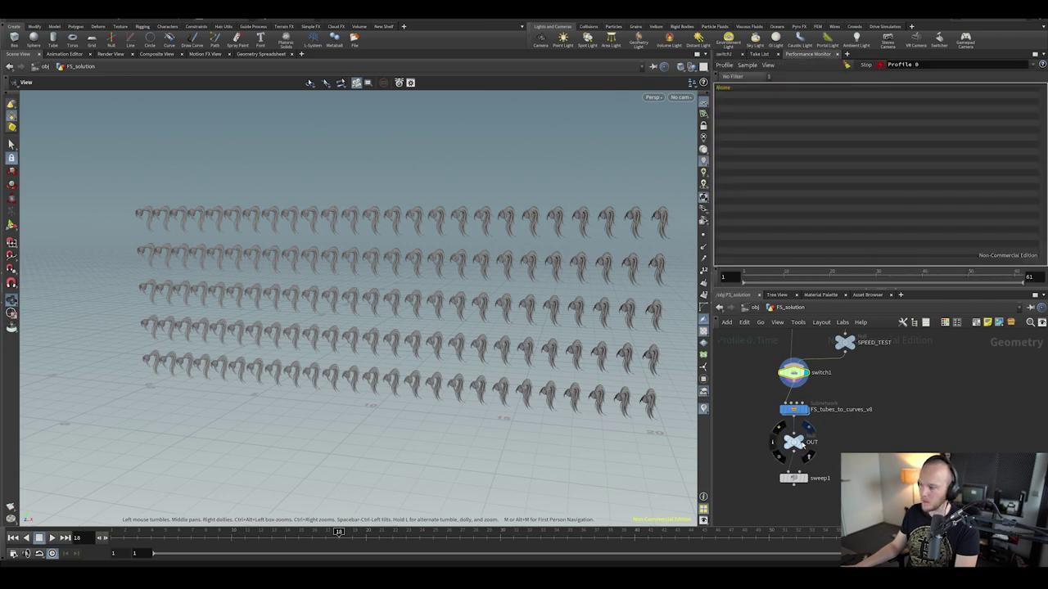
{"action": "left_click", "coordinate": [805, 439]}
{"action": "left_click", "coordinate": [866, 65]}
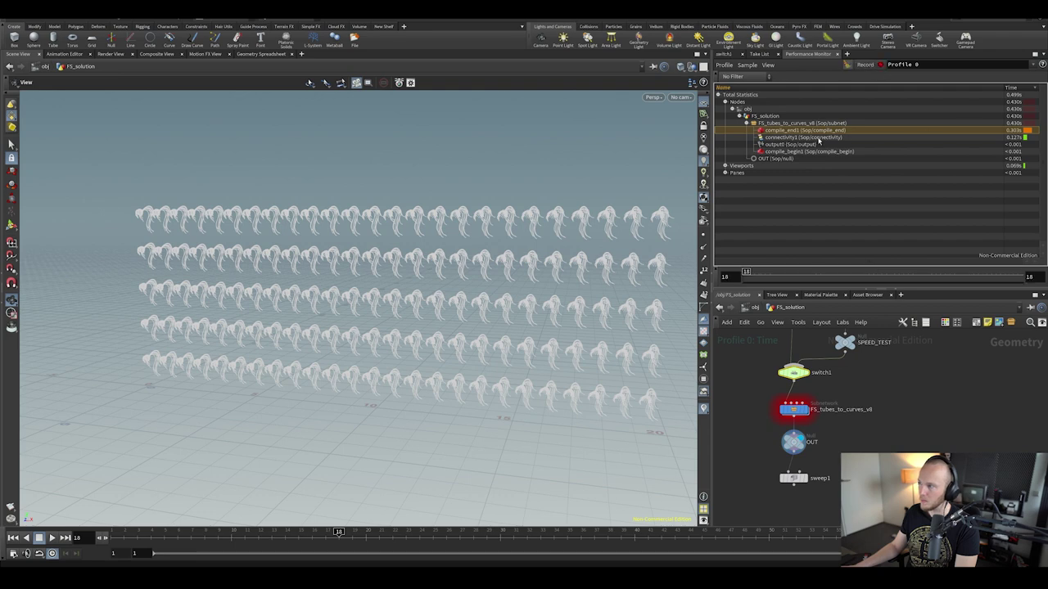
{"action": "left_click", "coordinate": [1013, 123]}
{"action": "key", "text": "ctrl+s"}
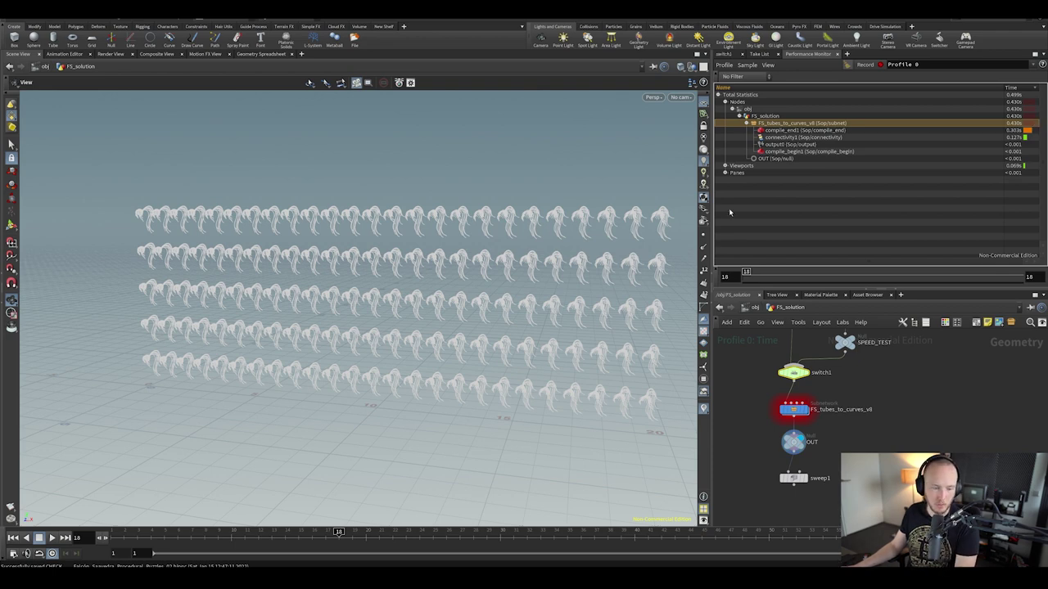
Enlarge the network editor in both height and width
{"action": "left_click_drag", "start_coordinate": [624, 312], "coordinate": [530, 294]}
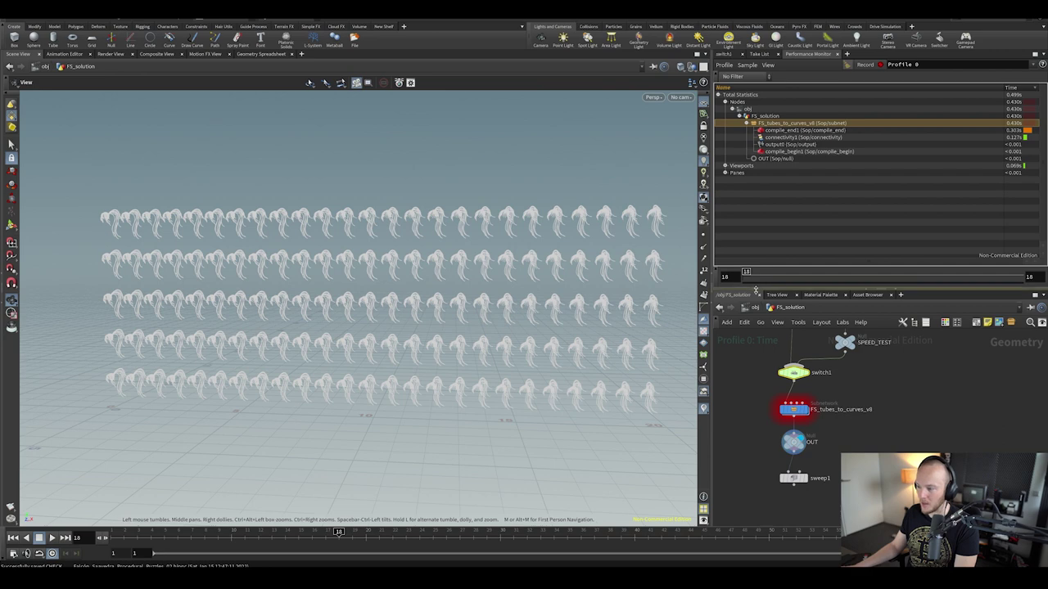
{"action": "left_click_drag", "start_coordinate": [811, 289], "coordinate": [811, 243]}
{"action": "left_click_drag", "start_coordinate": [674, 318], "coordinate": [608, 319]}
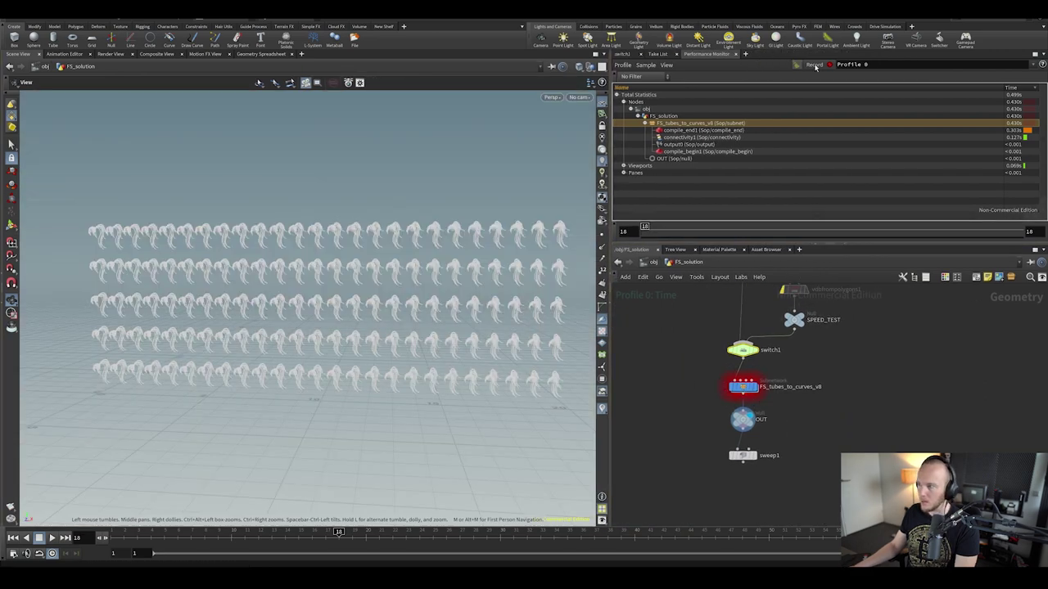
Enter the FS_tubes_to_curves_v8 subnetwork and clear the recorded performance profile
{"action": "double_click", "coordinate": [755, 389]}
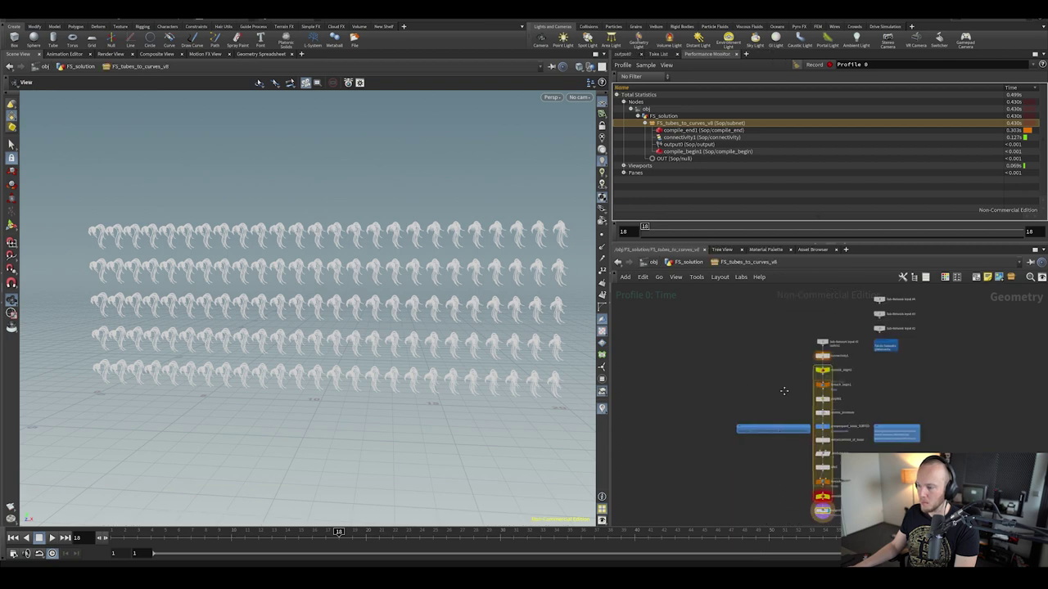
{"action": "left_click", "coordinate": [795, 65]}
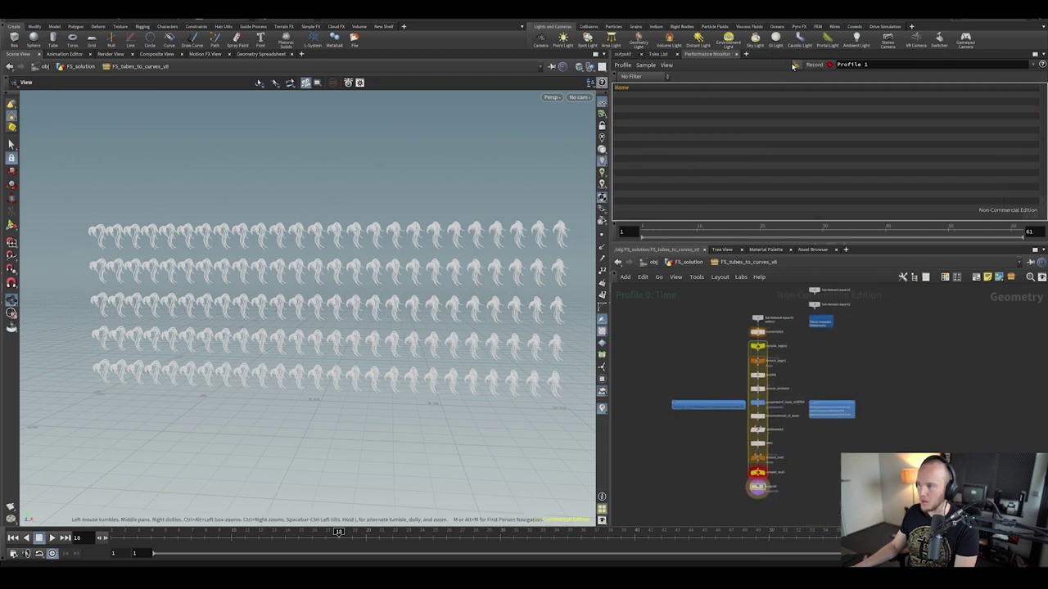
{"action": "scroll", "coordinate": [774, 340], "scroll_direction": "up", "scroll_amount": 5}
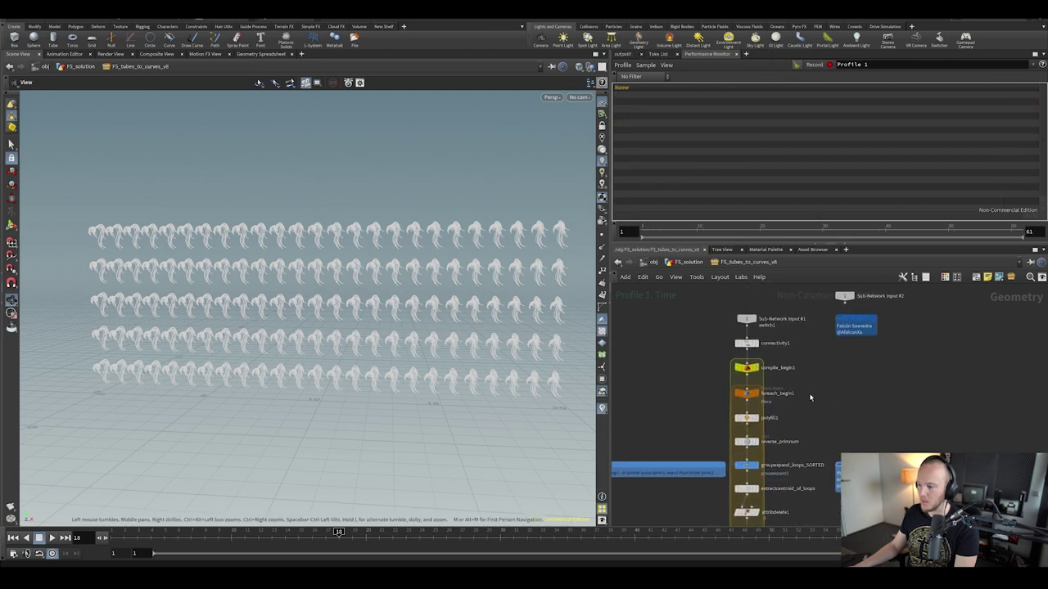
Switch switch1 in FS_solution back to its sort2 input, then display connectivity1 inside FS_tubes_to_curves_v8
{"action": "left_click", "coordinate": [626, 54]}
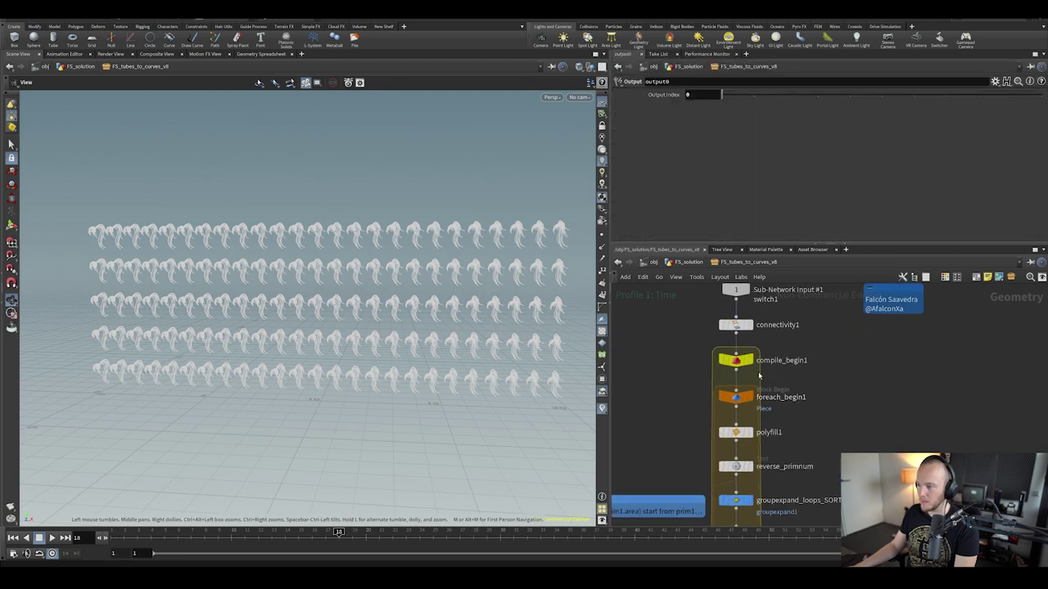
{"action": "key", "text": "u"}
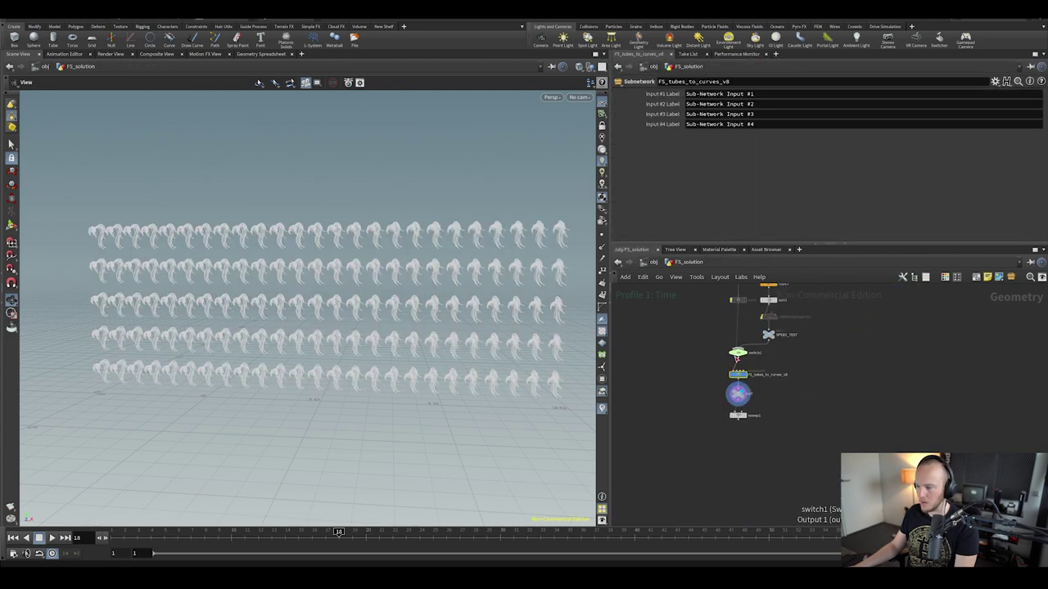
{"action": "left_click", "coordinate": [737, 353]}
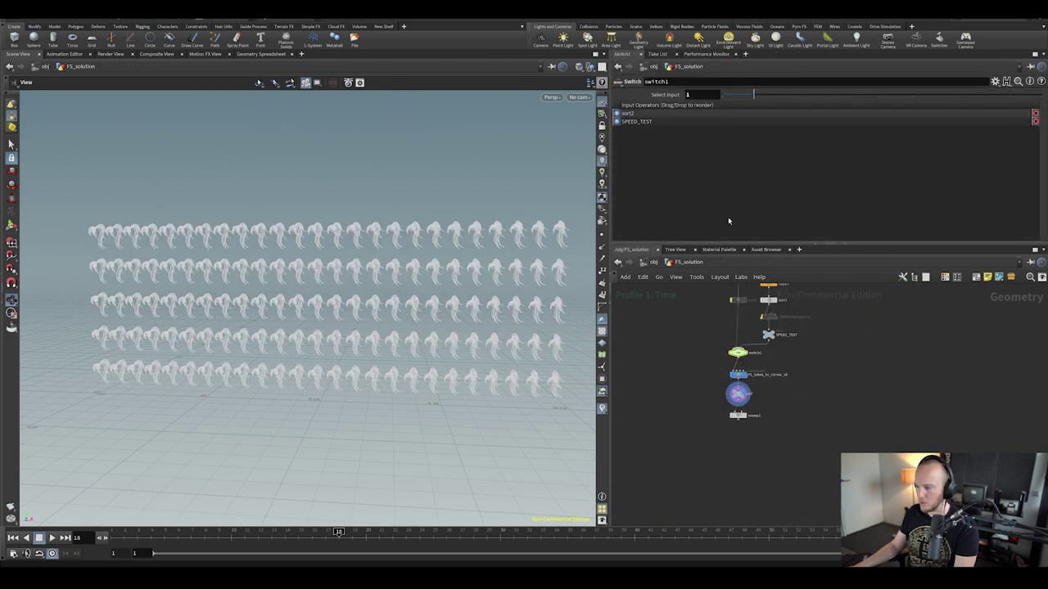
{"action": "double_click", "coordinate": [737, 376]}
{"action": "left_click", "coordinate": [735, 360]}
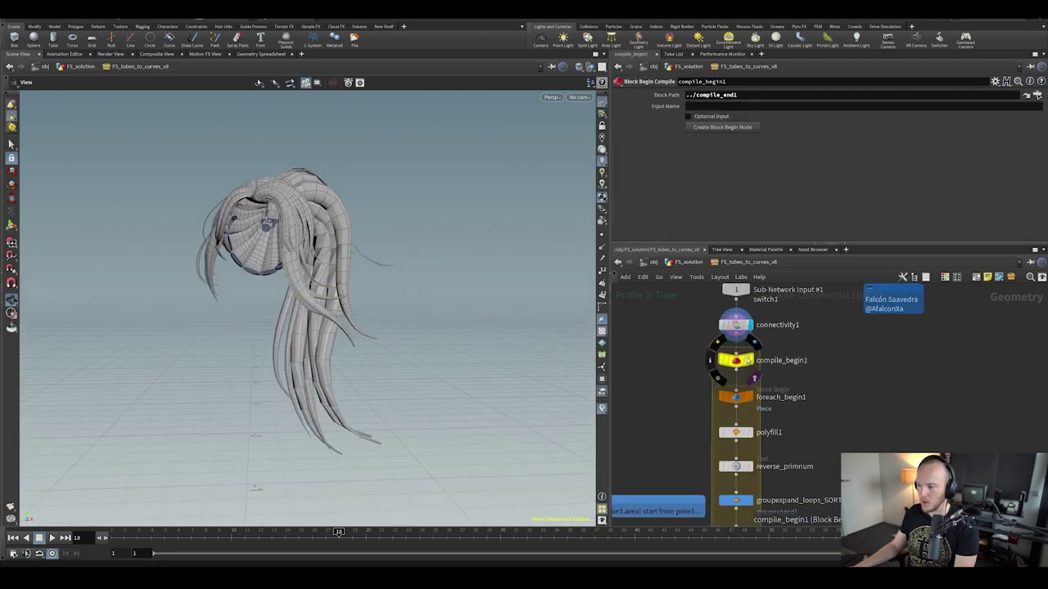
Look through the compiled loop from compile_begin1 to output0 and show the settings of foreach_end1
{"action": "scroll", "coordinate": [769, 379], "scroll_direction": "down", "scroll_amount": 2}
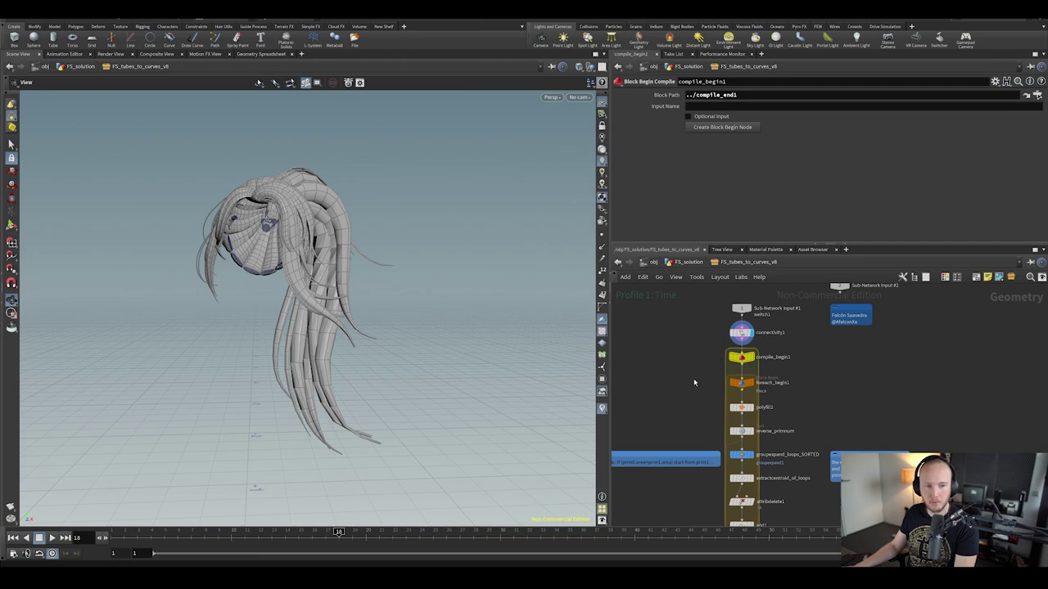
{"action": "scroll", "coordinate": [718, 357], "scroll_direction": "down", "scroll_amount": 2}
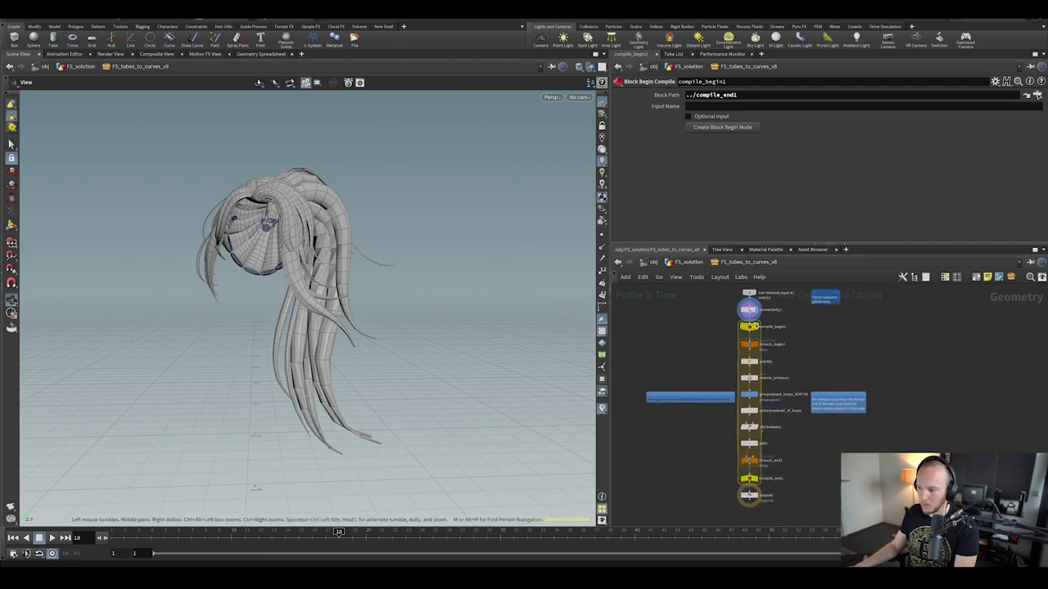
{"action": "scroll", "coordinate": [745, 332], "scroll_direction": "up", "scroll_amount": 1}
{"action": "scroll", "coordinate": [731, 343], "scroll_direction": "up", "scroll_amount": 2}
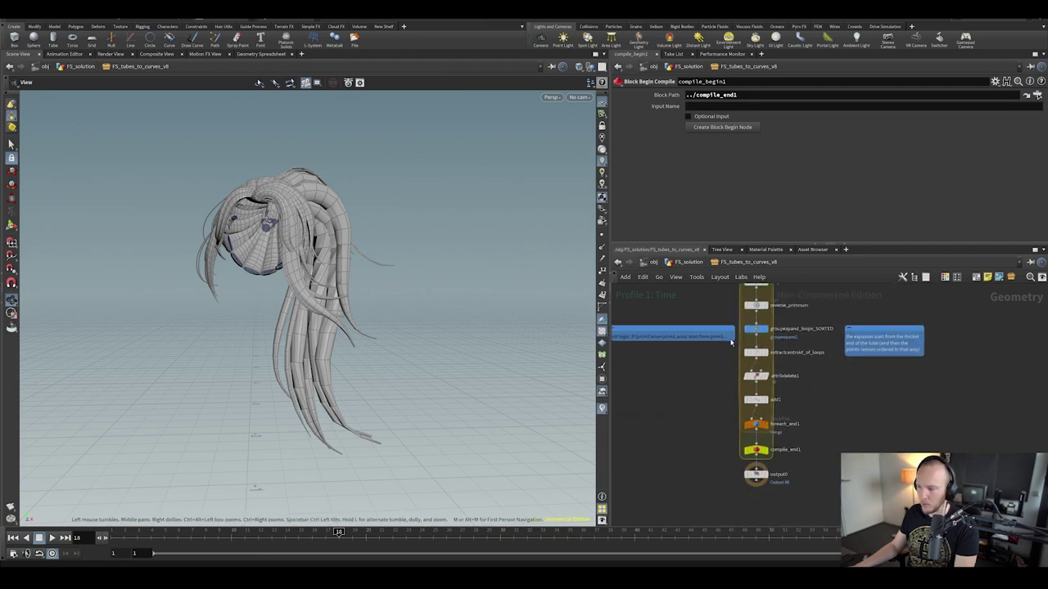
{"action": "left_click", "coordinate": [754, 424]}
{"action": "scroll", "coordinate": [722, 469], "scroll_direction": "down", "scroll_amount": 2}
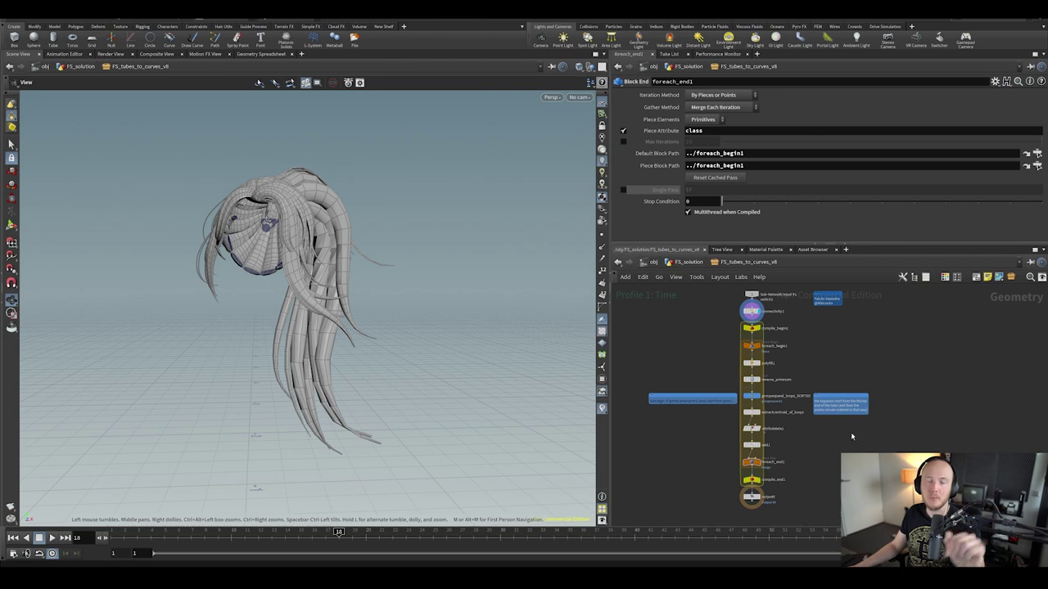
Examine the nodes in the compile block and the Multithread when Compiled option of foreach_end1
{"action": "scroll", "coordinate": [800, 438], "scroll_direction": "up", "scroll_amount": 3}
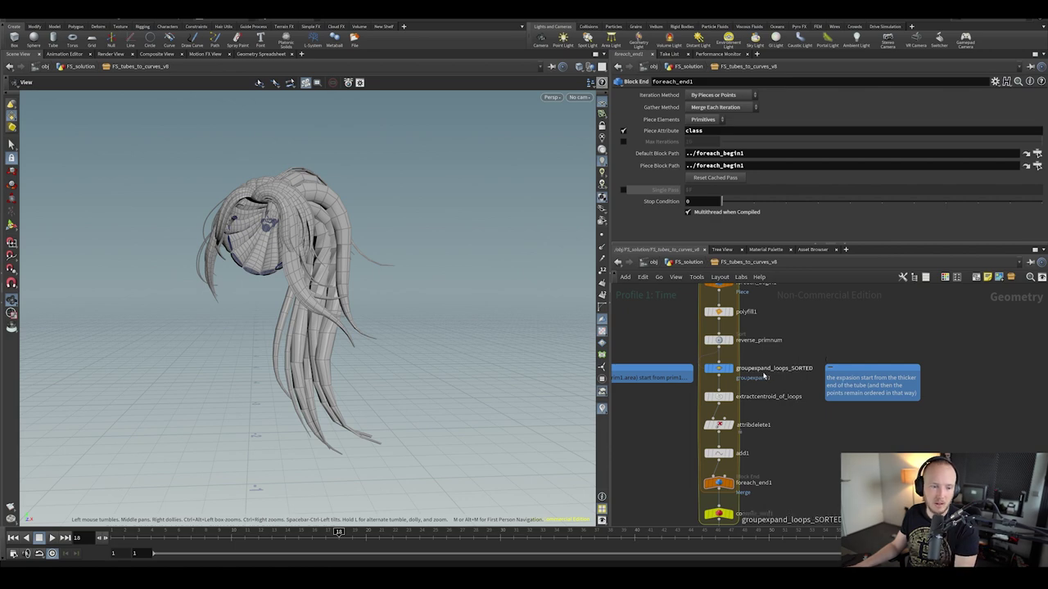
{"action": "scroll", "coordinate": [772, 411], "scroll_direction": "down", "scroll_amount": 3}
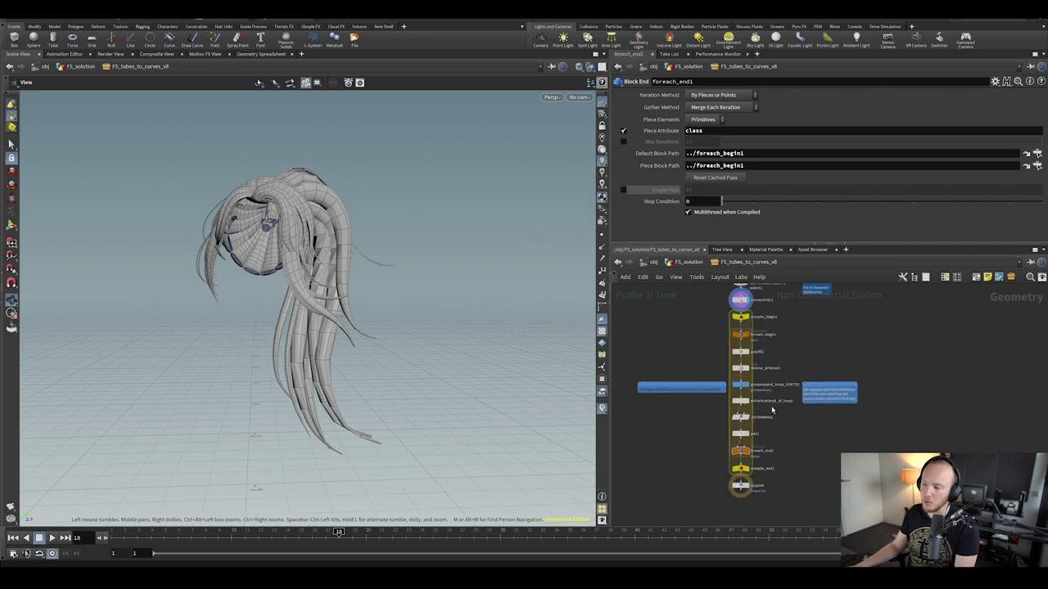
{"action": "left_click", "coordinate": [740, 317]}
{"action": "left_click", "coordinate": [741, 453]}
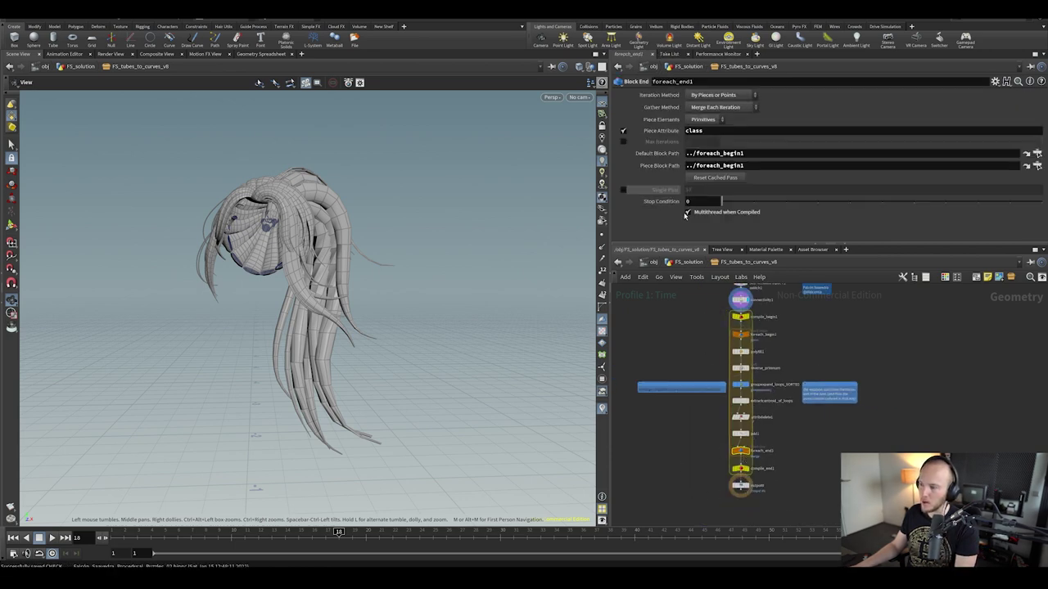
{"action": "middle_click_drag", "start_coordinate": [707, 480], "coordinate": [700, 494]}
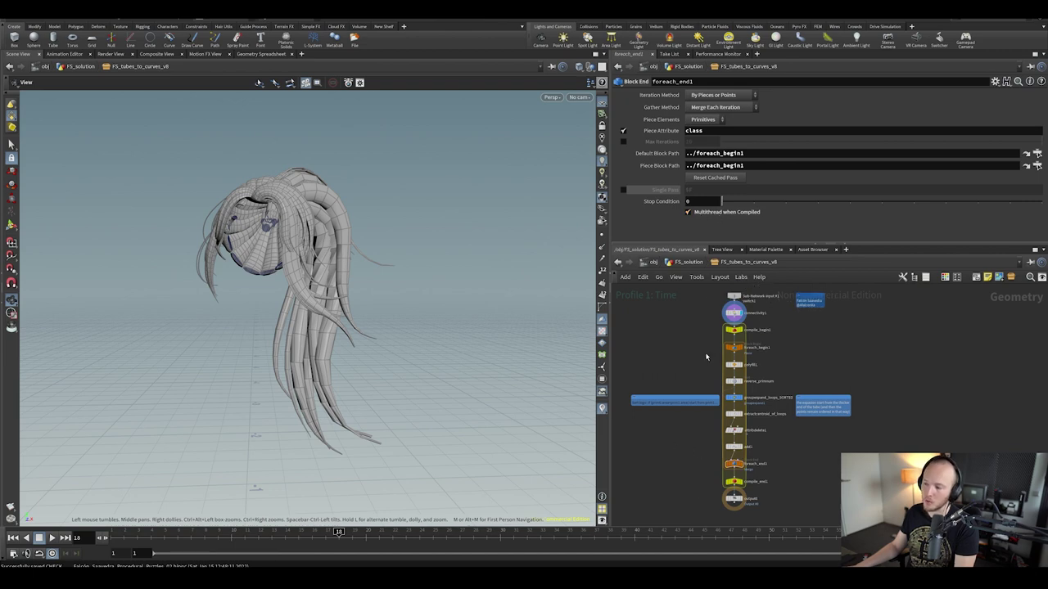
Review the foreach_begin1 settings and the nodes and notes that follow it in the loop
{"action": "left_click", "coordinate": [741, 347]}
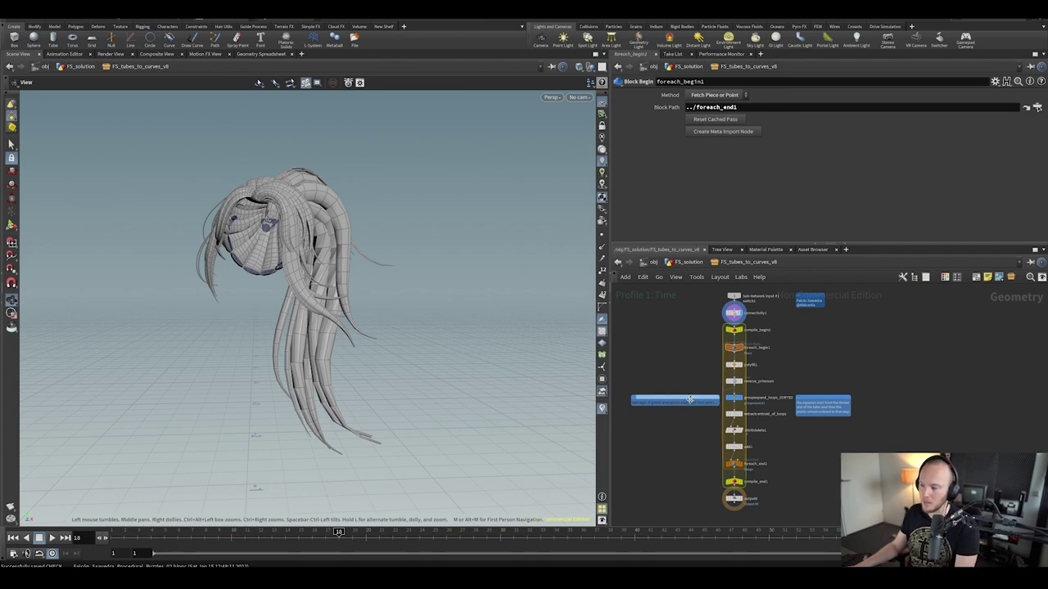
{"action": "scroll", "coordinate": [700, 354], "scroll_direction": "up", "scroll_amount": 2}
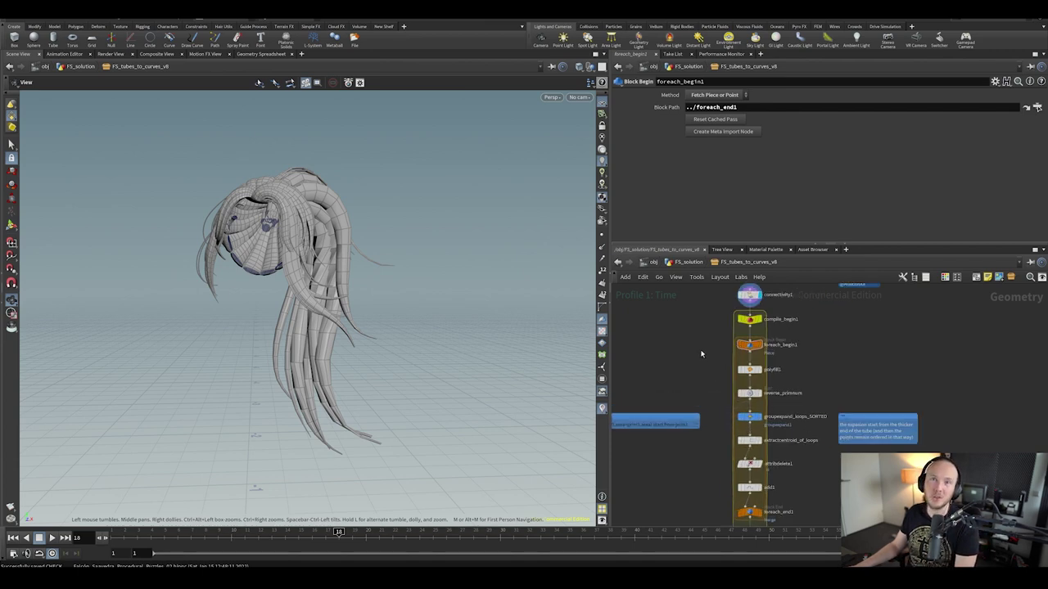
{"action": "scroll", "coordinate": [718, 366], "scroll_direction": "down", "scroll_amount": 2}
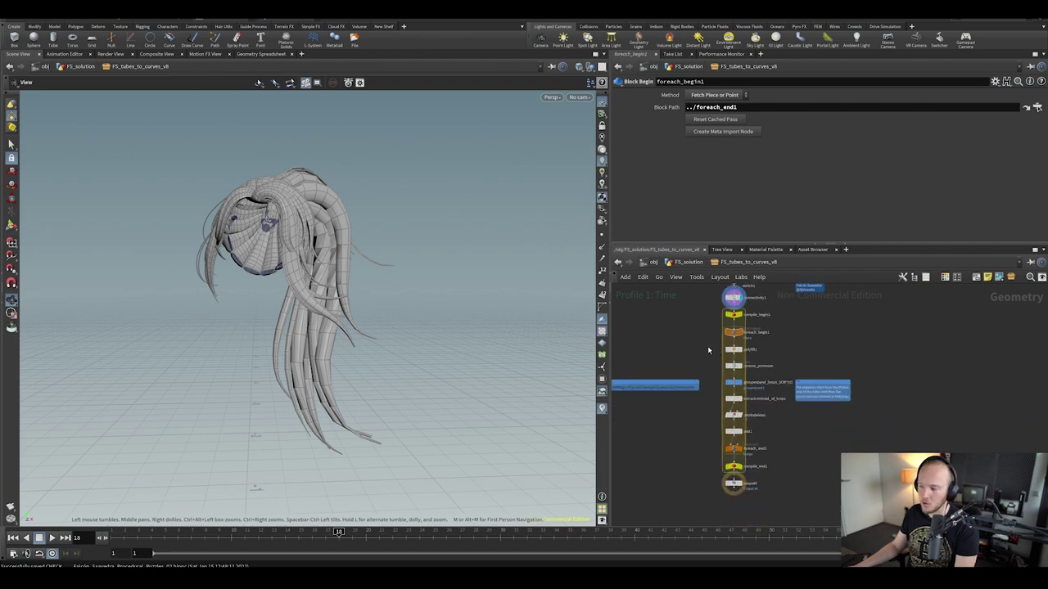
{"action": "scroll", "coordinate": [703, 342], "scroll_direction": "down", "scroll_amount": 1}
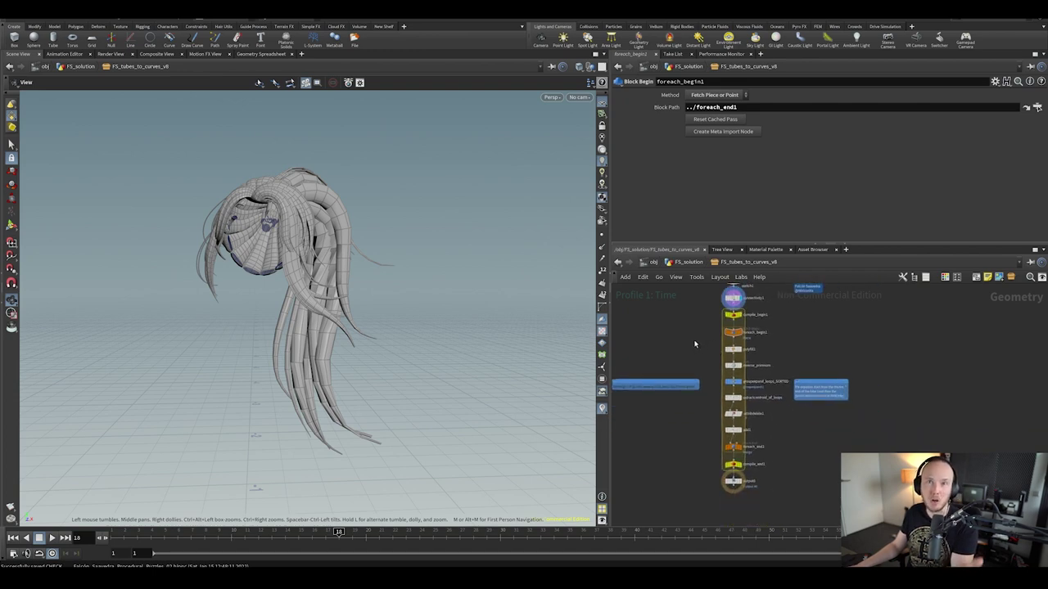
Display polyfill1 inside the loop, frame the single hair tube in the viewport and examine its capped end
{"action": "scroll", "coordinate": [698, 350], "scroll_direction": "up", "scroll_amount": 2}
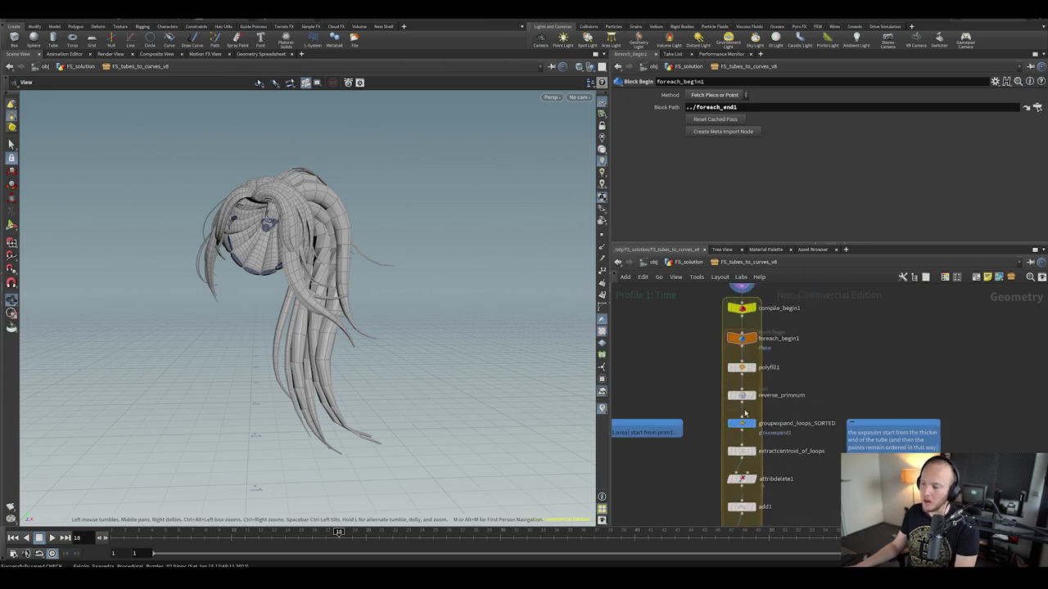
{"action": "scroll", "coordinate": [742, 409], "scroll_direction": "up", "scroll_amount": 2}
{"action": "scroll", "coordinate": [737, 387], "scroll_direction": "down", "scroll_amount": 1}
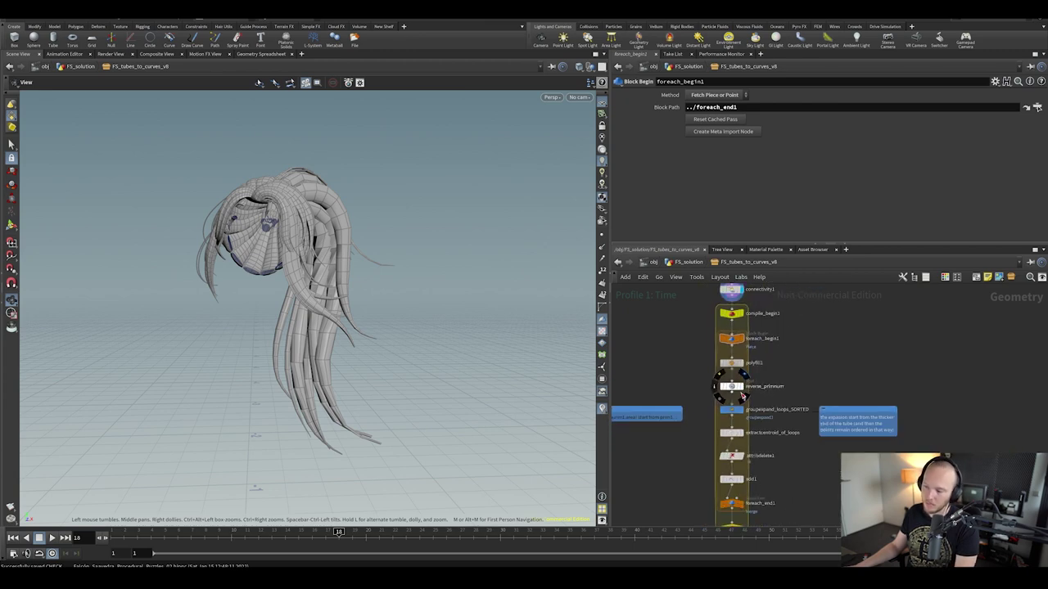
{"action": "scroll", "coordinate": [817, 367], "scroll_direction": "down", "scroll_amount": 1}
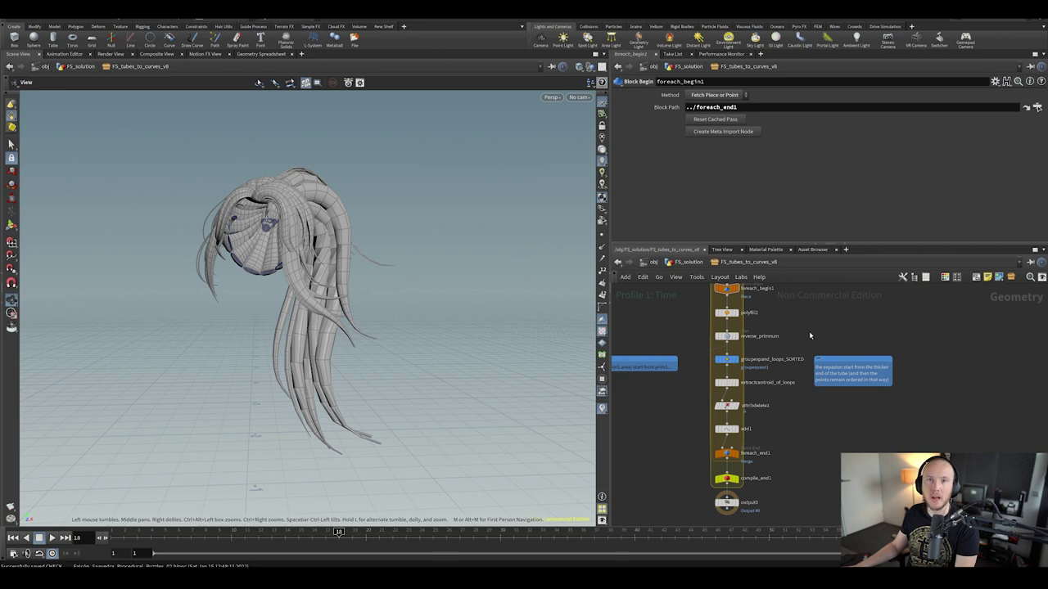
{"action": "scroll", "coordinate": [707, 311], "scroll_direction": "up", "scroll_amount": 3}
{"action": "left_click", "coordinate": [751, 311]}
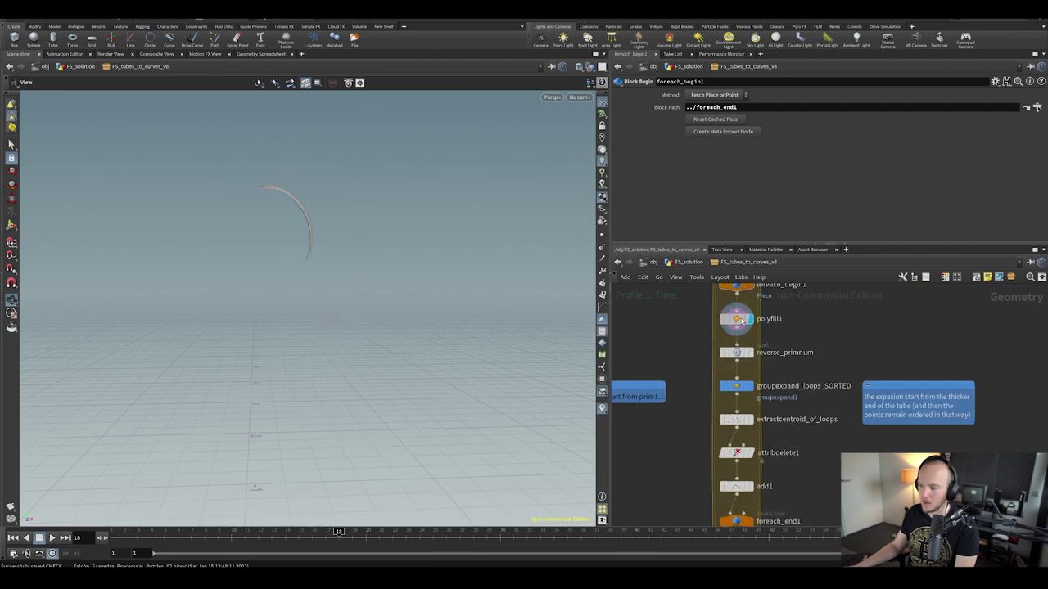
{"action": "key", "text": "space+g"}
{"action": "left_click_drag", "start_coordinate": [354, 237], "coordinate": [271, 145]}
{"action": "scroll", "coordinate": [729, 345], "scroll_direction": "up", "scroll_amount": 1}
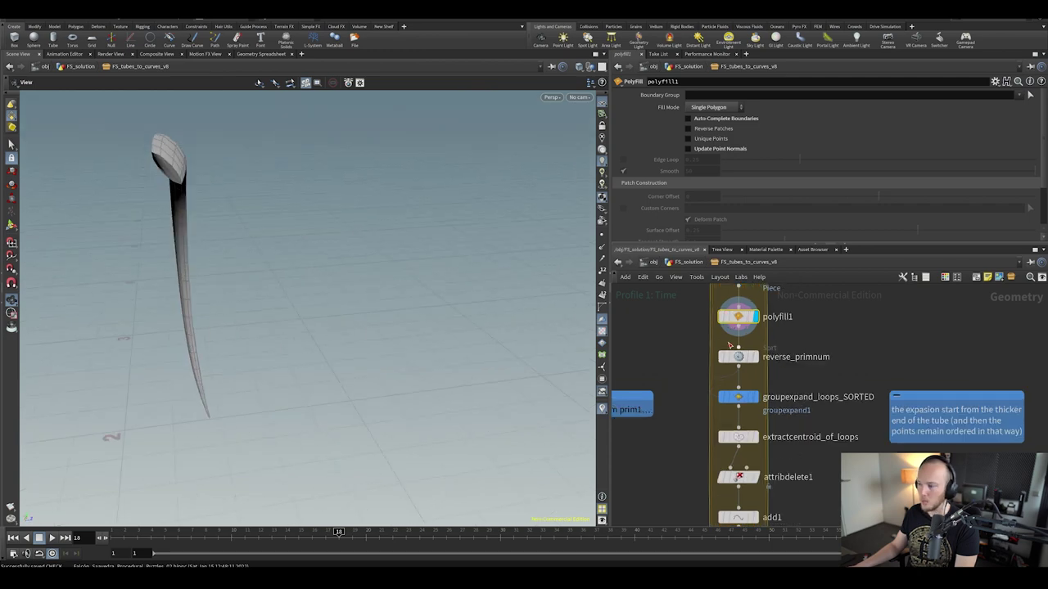
Display reverse_primnum, groupexpand_loops_SORTED and extractcentroid_of_loops one after another and review each node's settings
{"action": "left_click", "coordinate": [739, 357]}
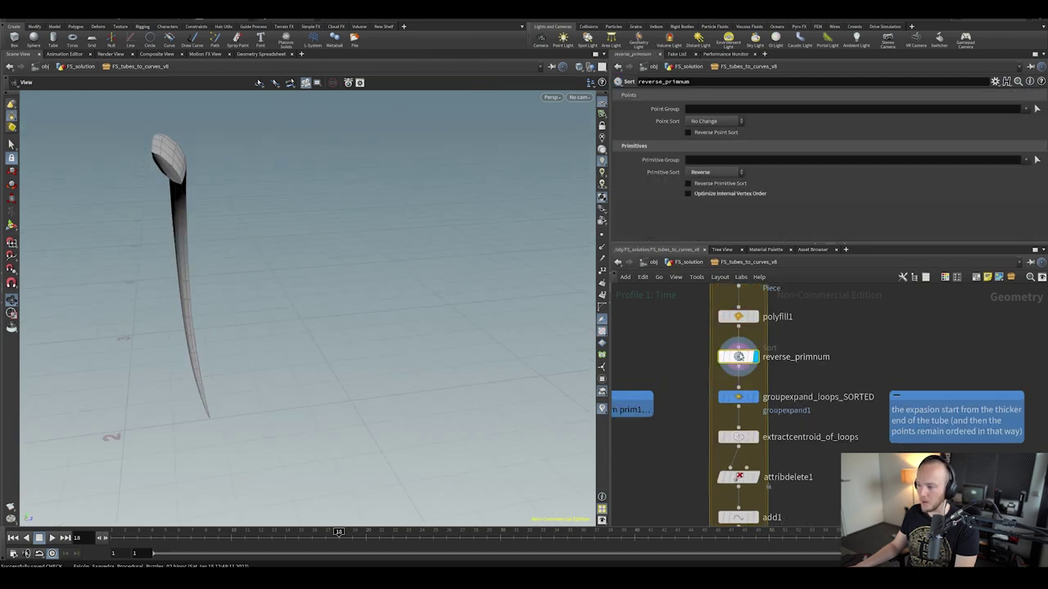
{"action": "scroll", "coordinate": [782, 376], "scroll_direction": "down", "scroll_amount": 2}
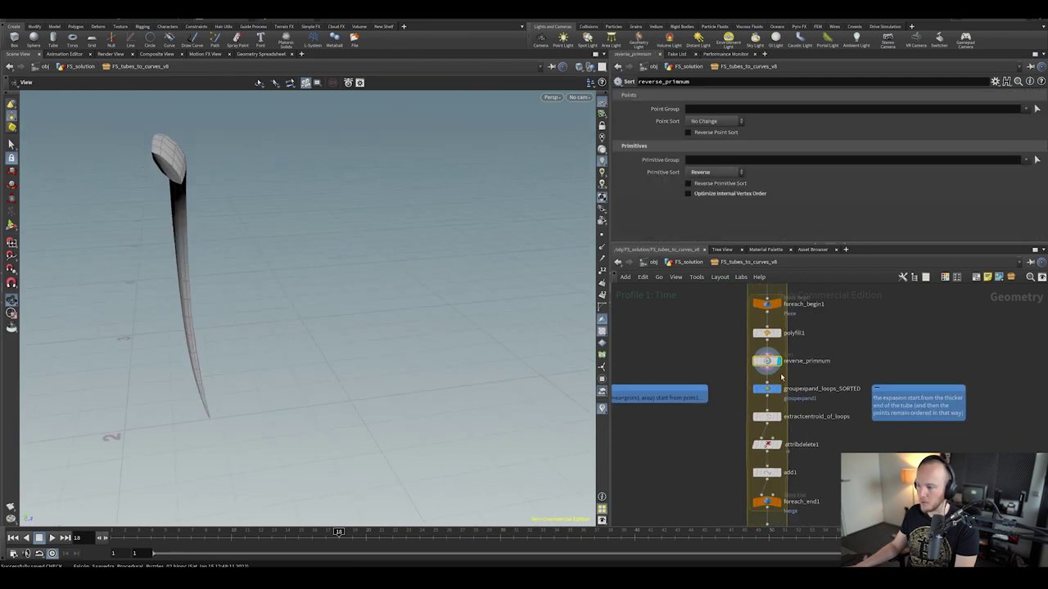
{"action": "left_click", "coordinate": [768, 389]}
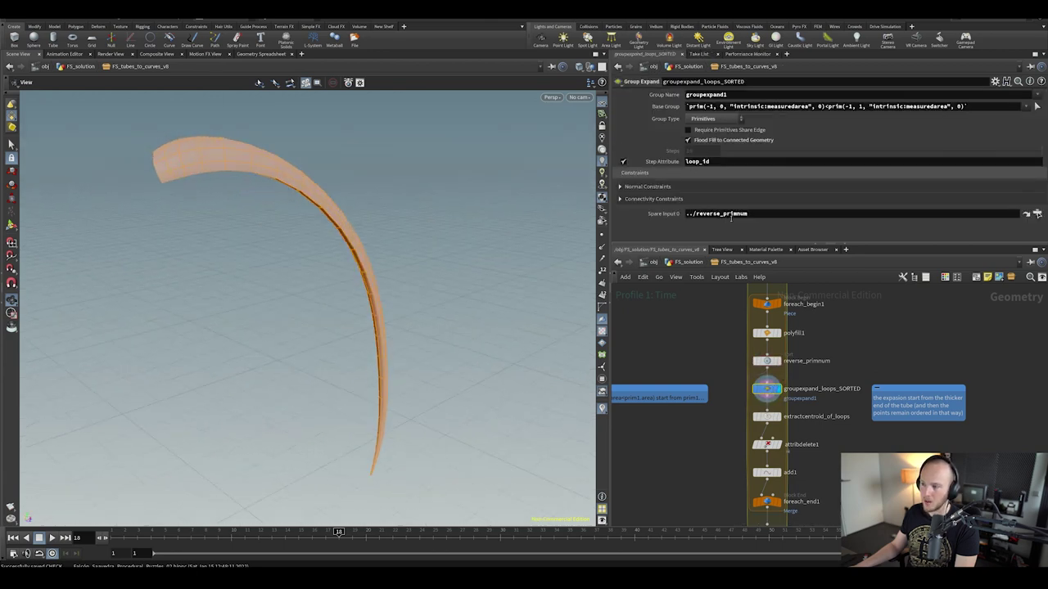
{"action": "mouse_move", "coordinate": [667, 161]}
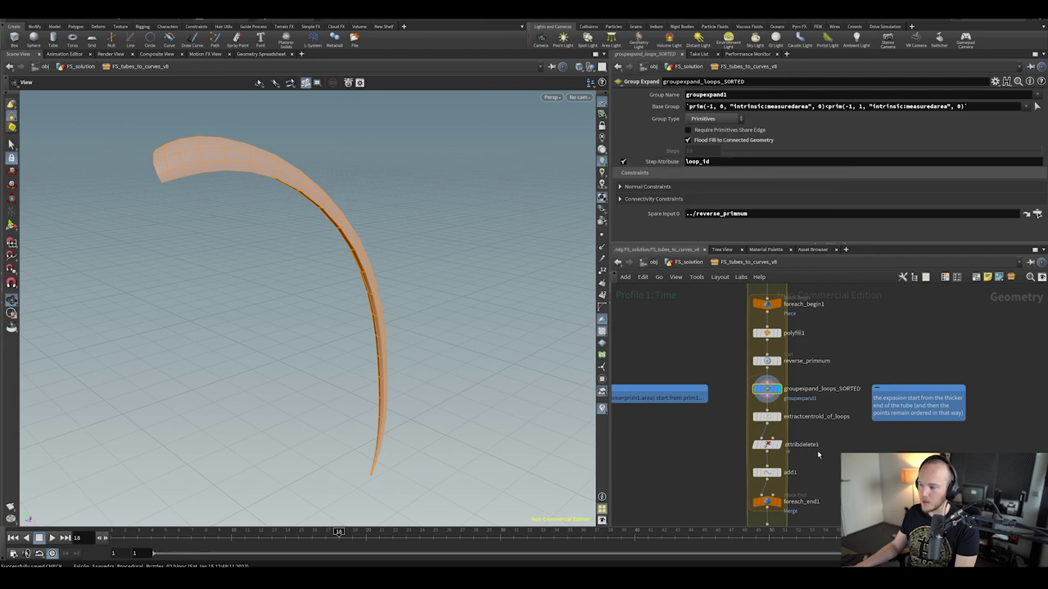
{"action": "middle_click_drag", "start_coordinate": [820, 456], "coordinate": [815, 418]}
{"action": "left_click", "coordinate": [763, 379]}
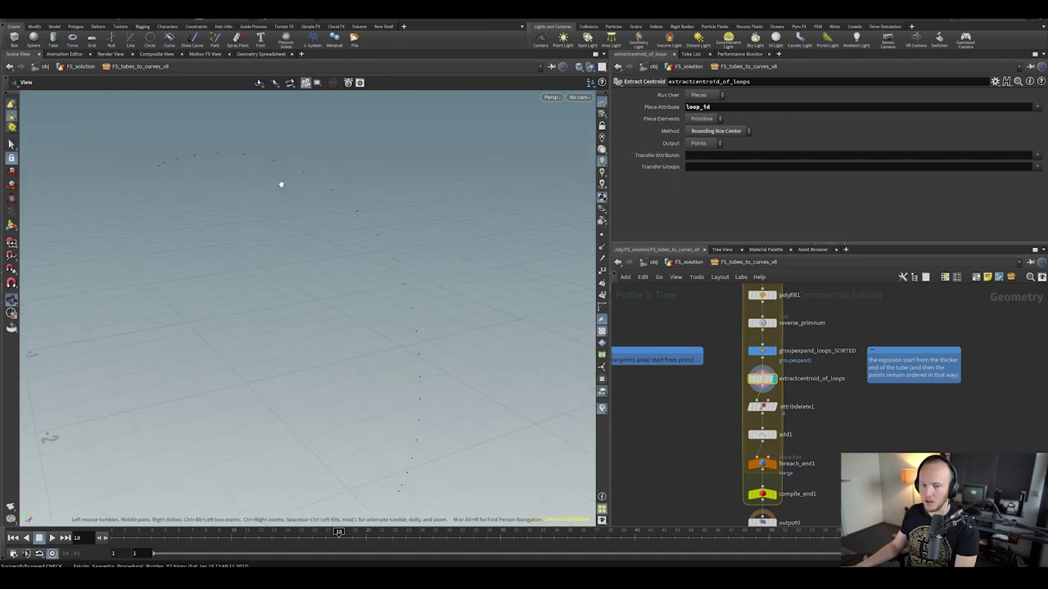
Switch to the desktop layout containing a Geometry Spreadsheet and reopen the FS_tubes_to_curves_v8 network at groupexpand_loops_SORTED
{"action": "left_click", "coordinate": [762, 350]}
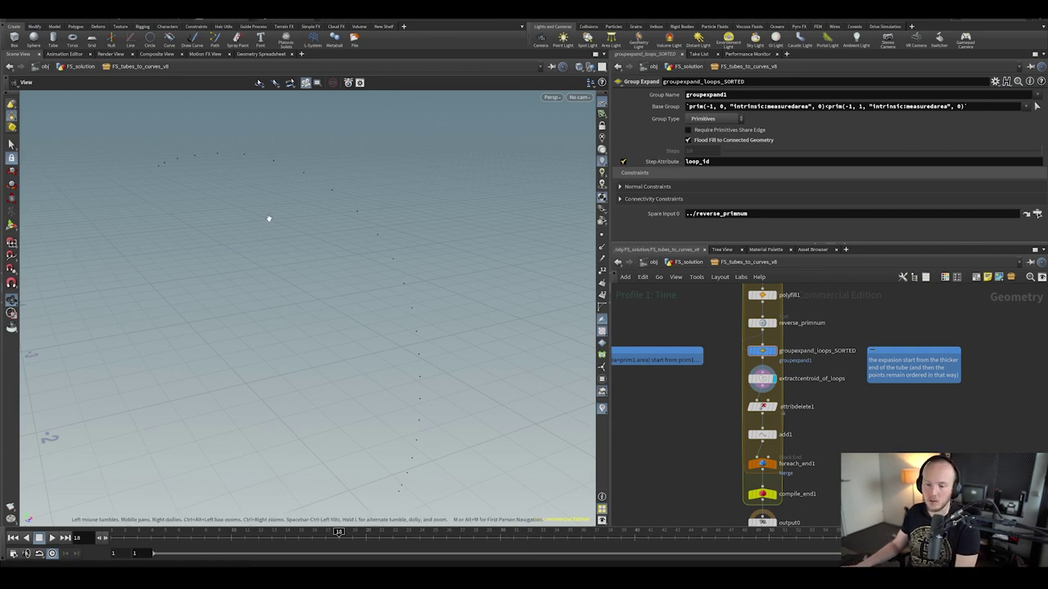
{"action": "left_click", "coordinate": [210, 20]}
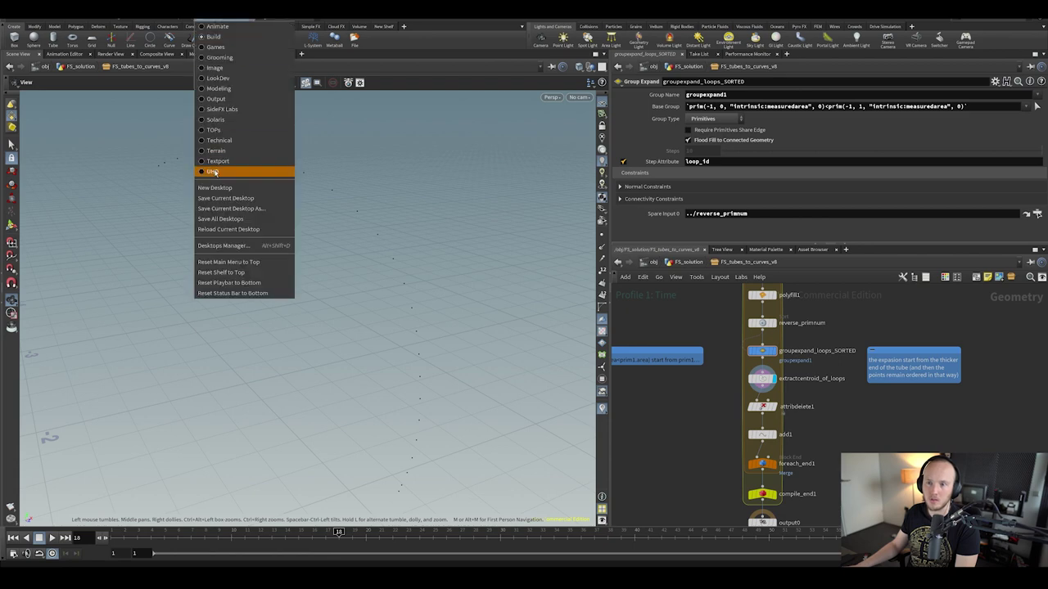
{"action": "left_click", "coordinate": [211, 171]}
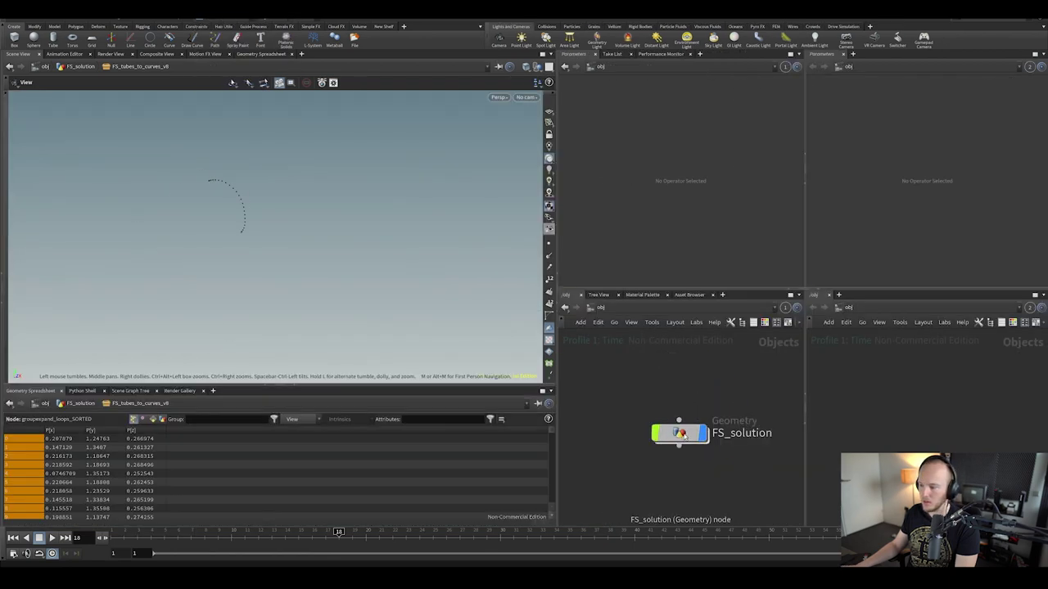
{"action": "double_click", "coordinate": [680, 433]}
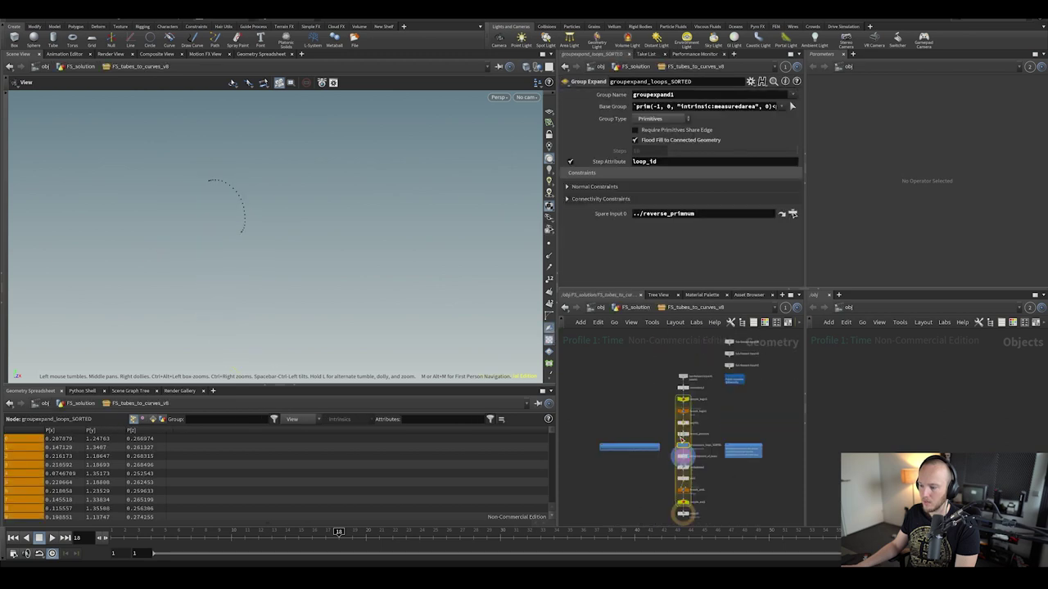
{"action": "scroll", "coordinate": [680, 441], "scroll_direction": "up", "scroll_amount": 5}
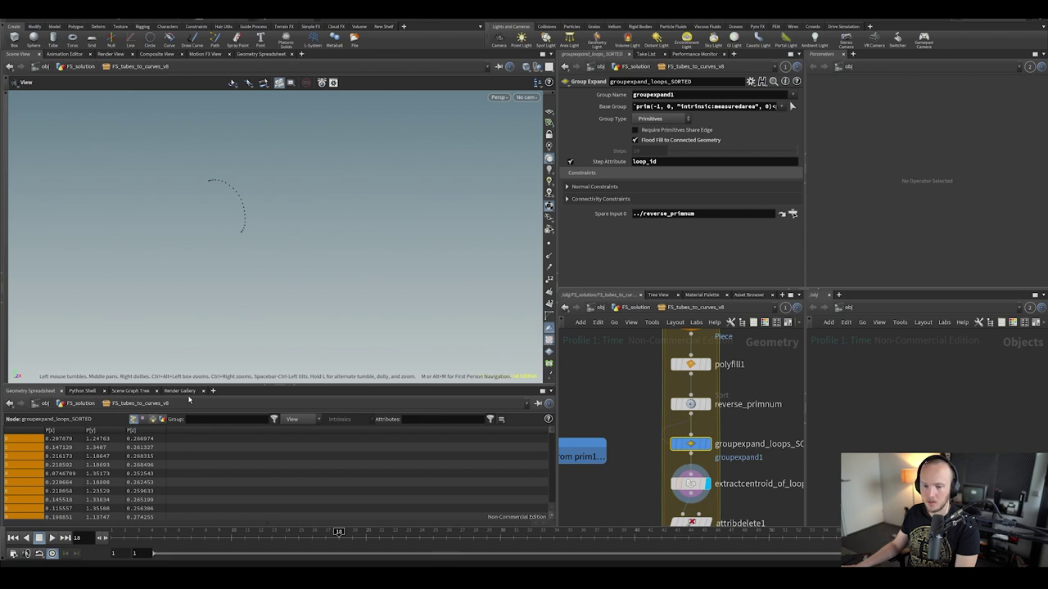
Look through the primitive attribute loop_id of groupexpand_loops_SORTED in the spreadsheet, and show the settings of extractcentroid_of_loops
{"action": "left_click", "coordinate": [152, 419]}
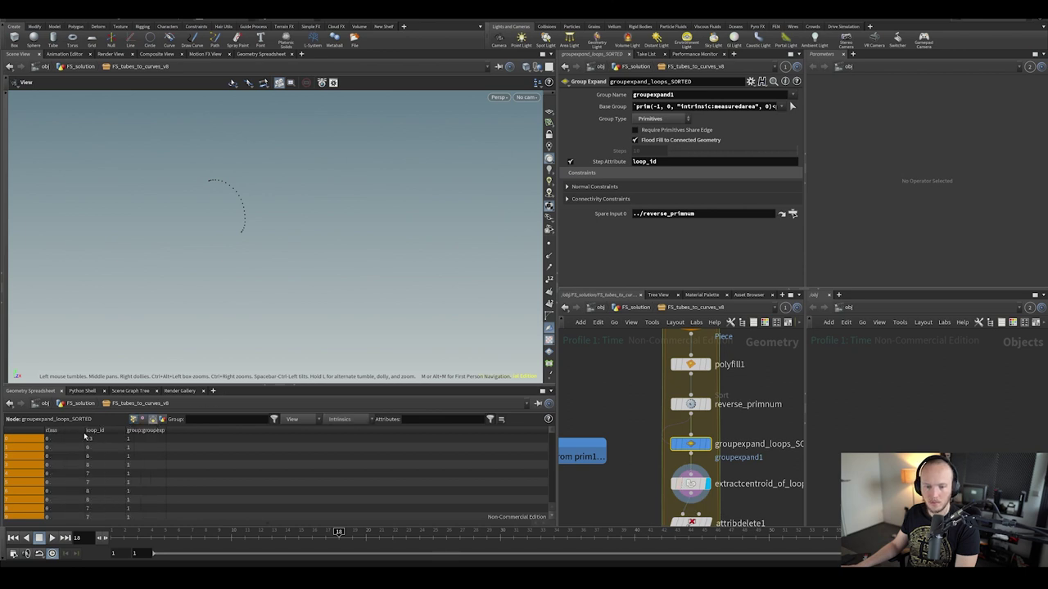
{"action": "left_click_drag", "start_coordinate": [551, 434], "coordinate": [561, 513]}
{"action": "middle_click_drag", "start_coordinate": [696, 484], "coordinate": [687, 434]}
{"action": "left_click", "coordinate": [681, 433]}
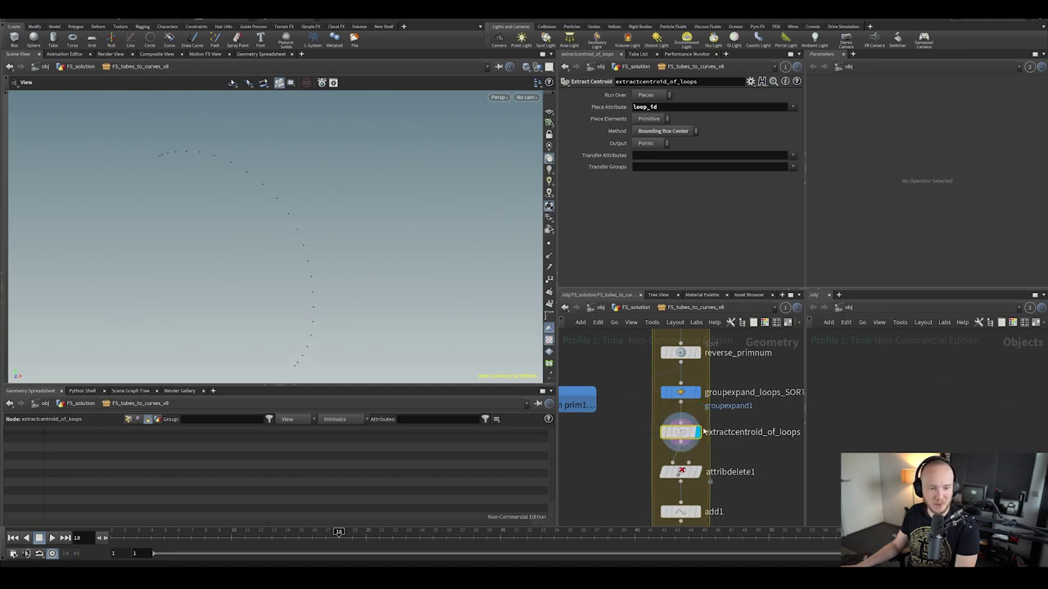
{"action": "middle_click_drag", "start_coordinate": [745, 444], "coordinate": [700, 438]}
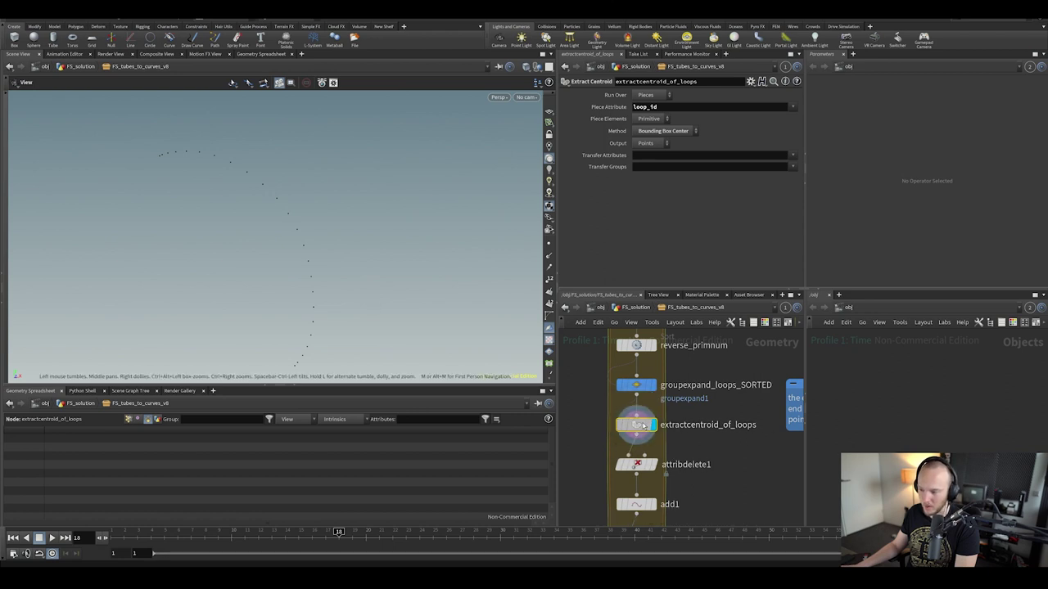
{"action": "left_click_drag", "start_coordinate": [641, 426], "coordinate": [635, 426]}
{"action": "middle_click_drag", "start_coordinate": [688, 447], "coordinate": [702, 427]}
{"action": "scroll", "coordinate": [702, 426], "scroll_direction": "down", "scroll_amount": 2}
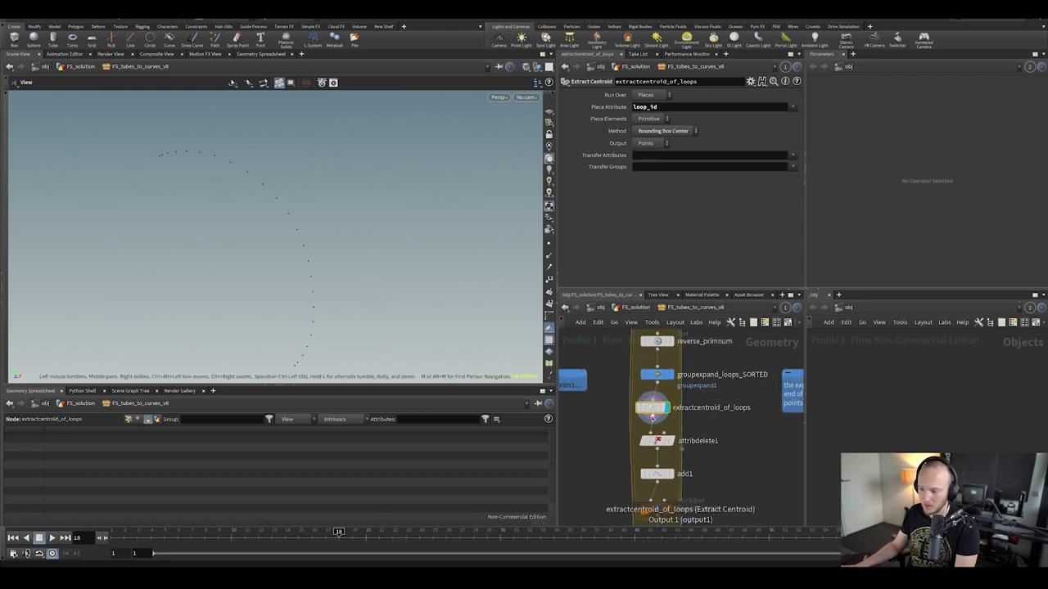
{"action": "left_click", "coordinate": [661, 416]}
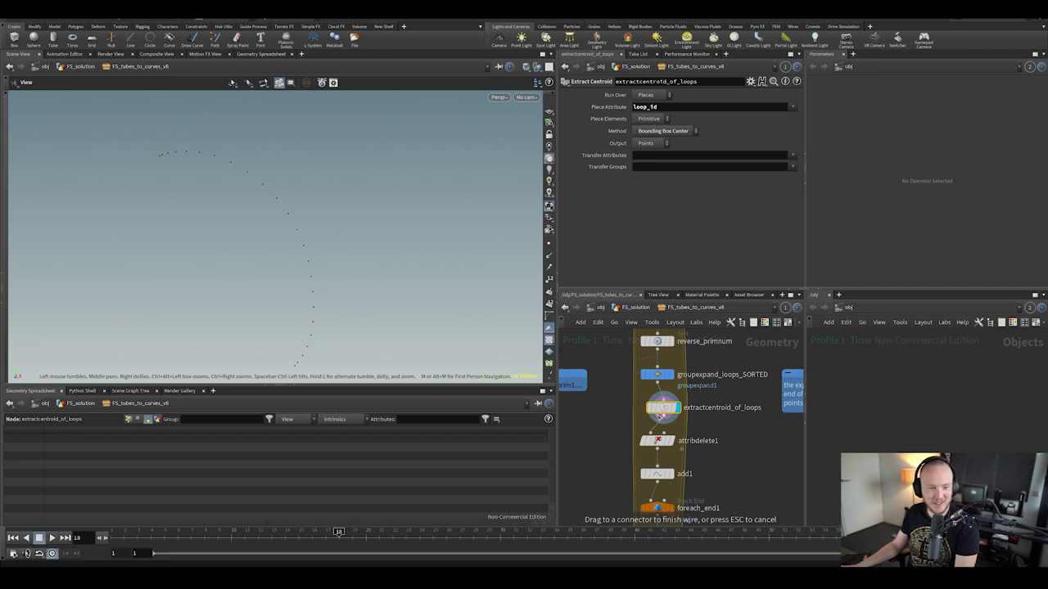
{"action": "key", "text": "Escape"}
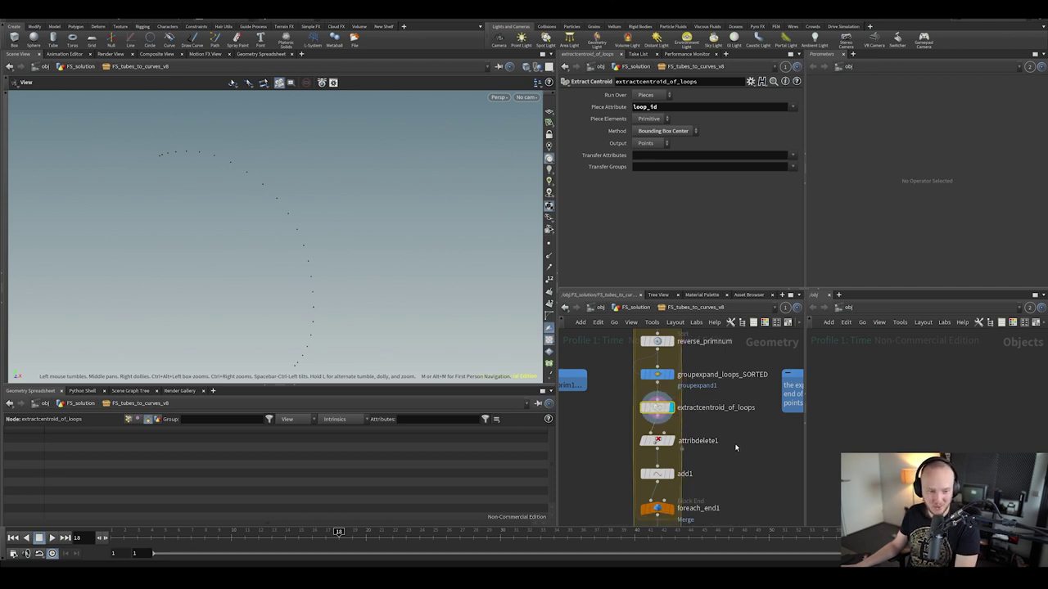
Display attribdelete1 and review its point attribute setting for loop_id
{"action": "scroll", "coordinate": [736, 447], "scroll_direction": "down", "scroll_amount": 1}
{"action": "scroll", "coordinate": [693, 407], "scroll_direction": "down", "scroll_amount": 1}
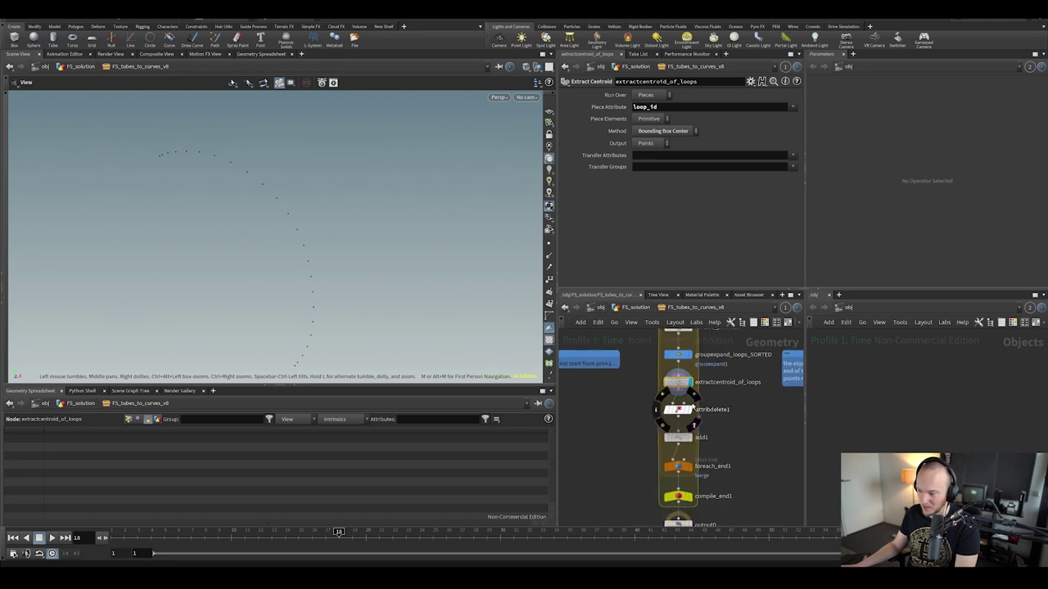
{"action": "left_click", "coordinate": [680, 409]}
{"action": "scroll", "coordinate": [681, 398], "scroll_direction": "up", "scroll_amount": 1}
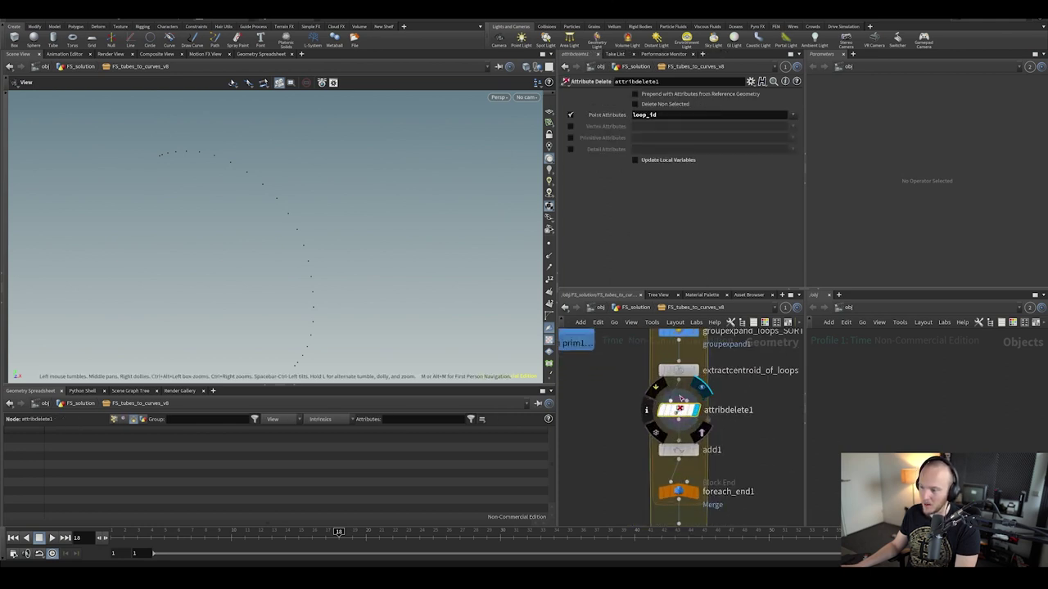
{"action": "middle_click_drag", "start_coordinate": [747, 449], "coordinate": [742, 422]}
Display add1 and then foreach_end1, and inspect the resulting hair curves from several angles
{"action": "mouse_move", "coordinate": [685, 423]}
{"action": "left_click", "coordinate": [694, 402]}
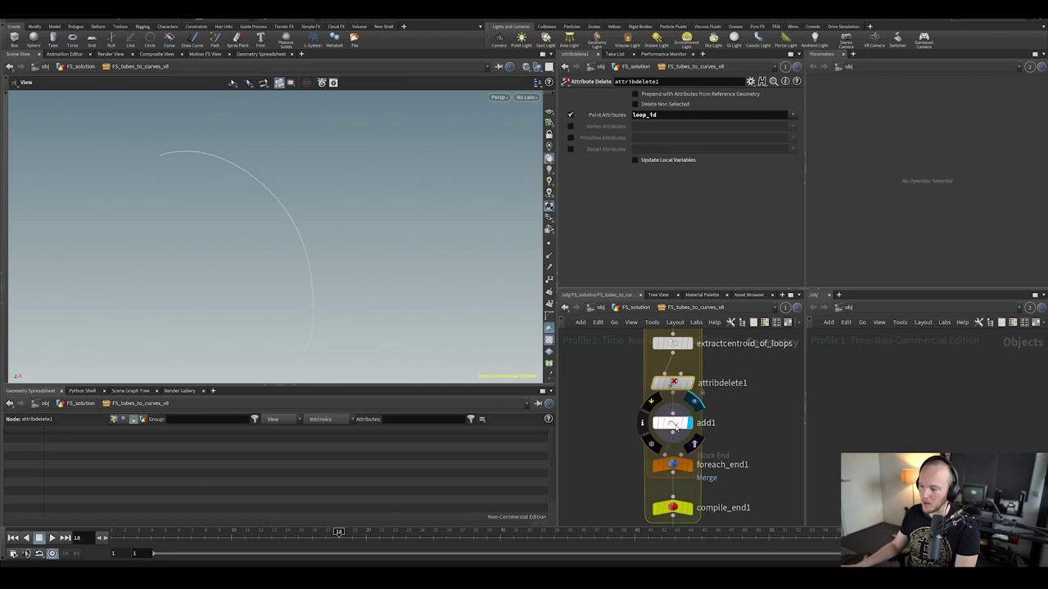
{"action": "left_click", "coordinate": [674, 423]}
{"action": "mouse_move", "coordinate": [693, 463]}
{"action": "left_click", "coordinate": [694, 443]}
{"action": "left_click", "coordinate": [672, 464]}
{"action": "left_click_drag", "start_coordinate": [304, 276], "coordinate": [369, 276]}
{"action": "scroll", "coordinate": [370, 276], "scroll_direction": "down", "scroll_amount": 3}
{"action": "left_click_drag", "start_coordinate": [421, 243], "coordinate": [265, 243]}
Display compile_end1 and then output0, and view the final hair curves from another angle
{"action": "middle_click_drag", "start_coordinate": [714, 444], "coordinate": [695, 372]}
{"action": "mouse_move", "coordinate": [653, 437]}
{"action": "left_click", "coordinate": [676, 413]}
{"action": "left_click", "coordinate": [653, 440]}
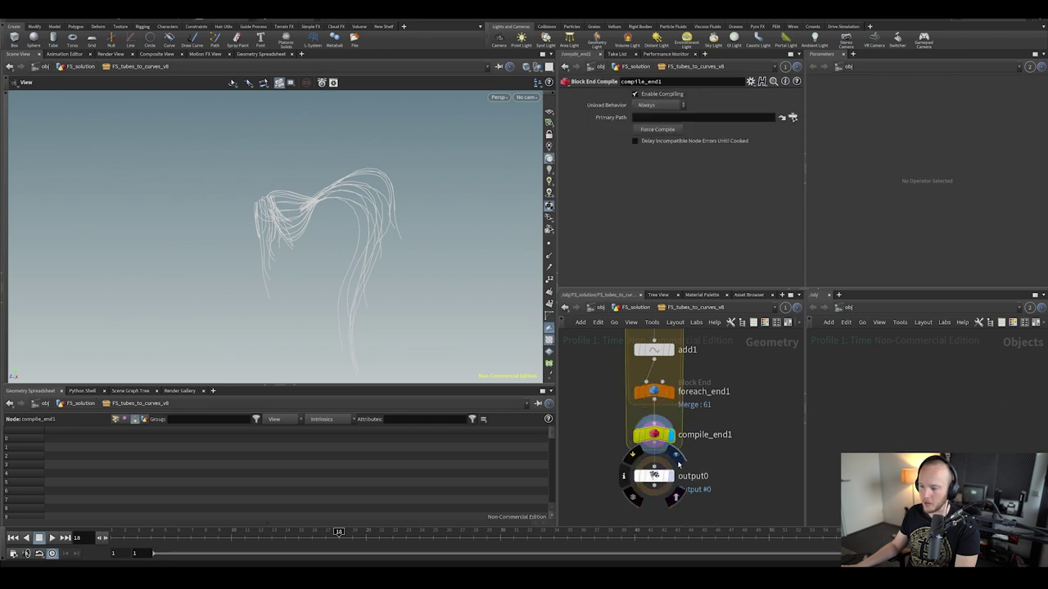
{"action": "left_click", "coordinate": [671, 476]}
{"action": "left_click_drag", "start_coordinate": [303, 234], "coordinate": [434, 257]}
Go back over the settings of reverse_primnum and groupexpand_loops_SORTED inside the compiled loop
{"action": "middle_click_drag", "start_coordinate": [650, 371], "coordinate": [622, 508]}
{"action": "scroll", "coordinate": [610, 511], "scroll_direction": "down", "scroll_amount": 5}
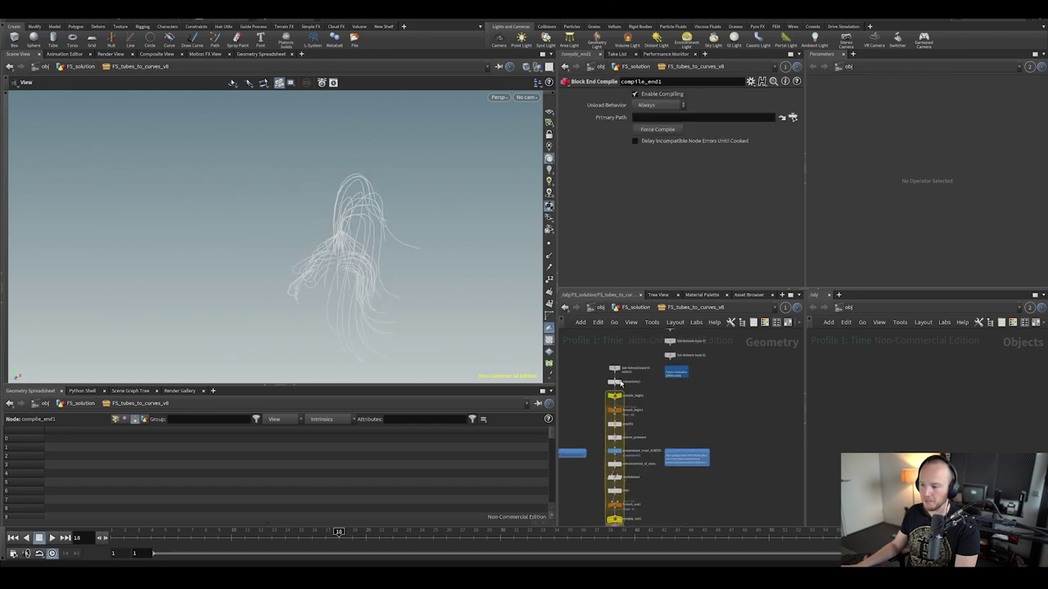
{"action": "scroll", "coordinate": [626, 422], "scroll_direction": "up", "scroll_amount": 3}
{"action": "middle_click_drag", "start_coordinate": [577, 461], "coordinate": [616, 398]}
{"action": "left_click", "coordinate": [626, 431]}
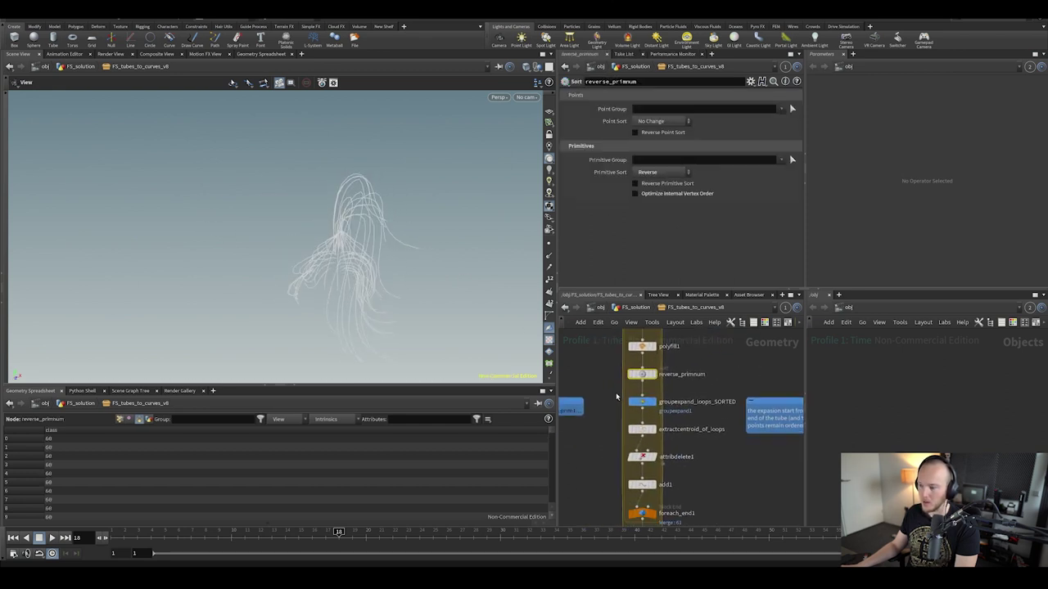
{"action": "left_click_drag", "start_coordinate": [629, 400], "coordinate": [662, 409]}
{"action": "middle_click_drag", "start_coordinate": [664, 413], "coordinate": [661, 331]}
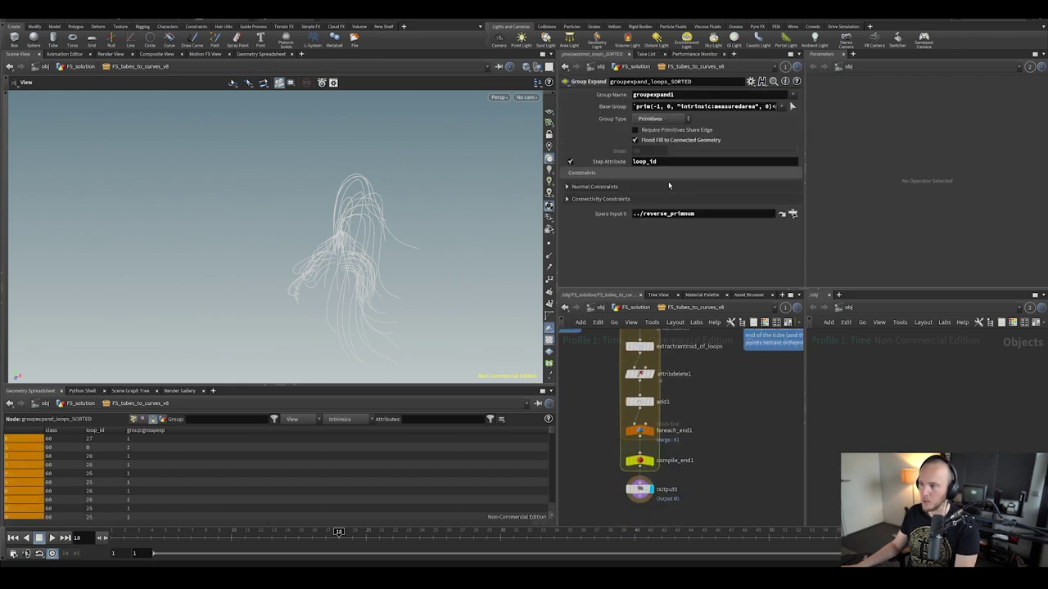
Review the whole compiled loop from connectivity1 to output0 and view the final curves from the side
{"action": "middle_click_drag", "start_coordinate": [726, 407], "coordinate": [730, 464]}
{"action": "scroll", "coordinate": [727, 452], "scroll_direction": "down", "scroll_amount": 3}
{"action": "scroll", "coordinate": [700, 408], "scroll_direction": "up", "scroll_amount": 2}
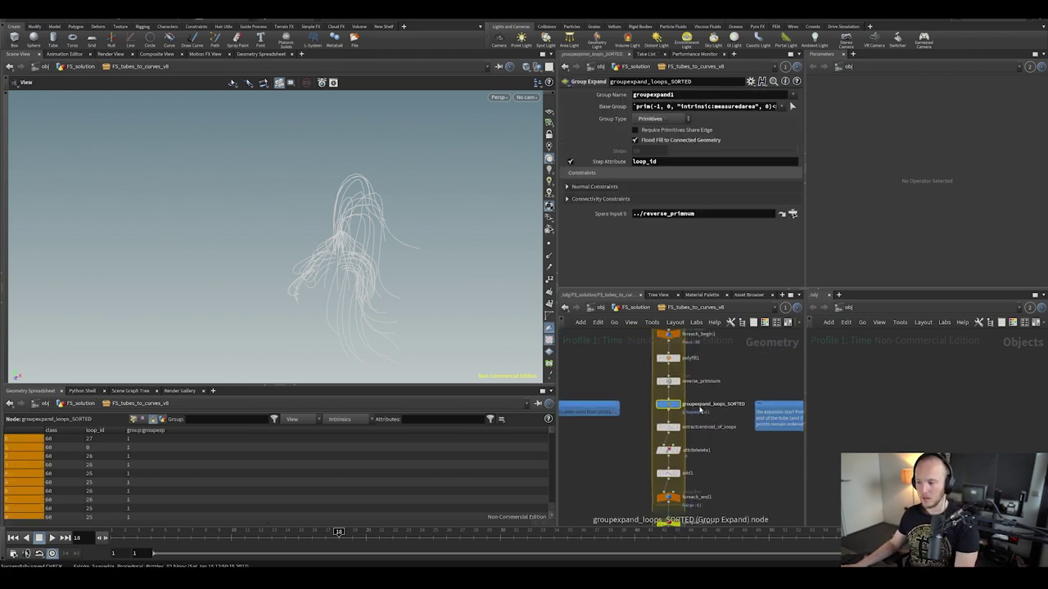
{"action": "middle_click_drag", "start_coordinate": [759, 462], "coordinate": [727, 437]}
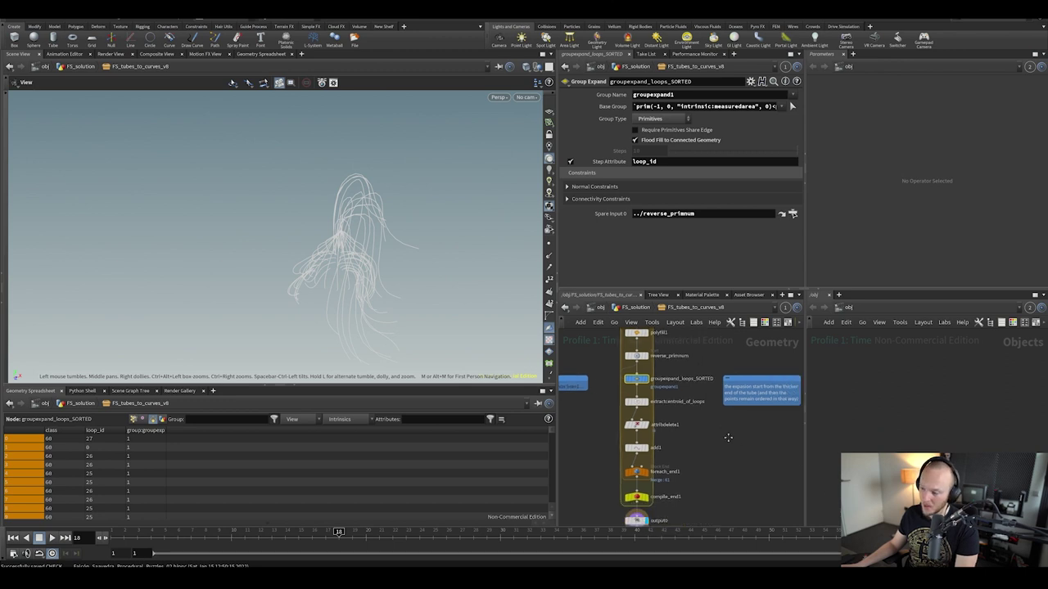
{"action": "scroll", "coordinate": [694, 427], "scroll_direction": "down", "scroll_amount": 3}
{"action": "scroll", "coordinate": [680, 428], "scroll_direction": "up", "scroll_amount": 3}
{"action": "scroll", "coordinate": [693, 434], "scroll_direction": "down", "scroll_amount": 2}
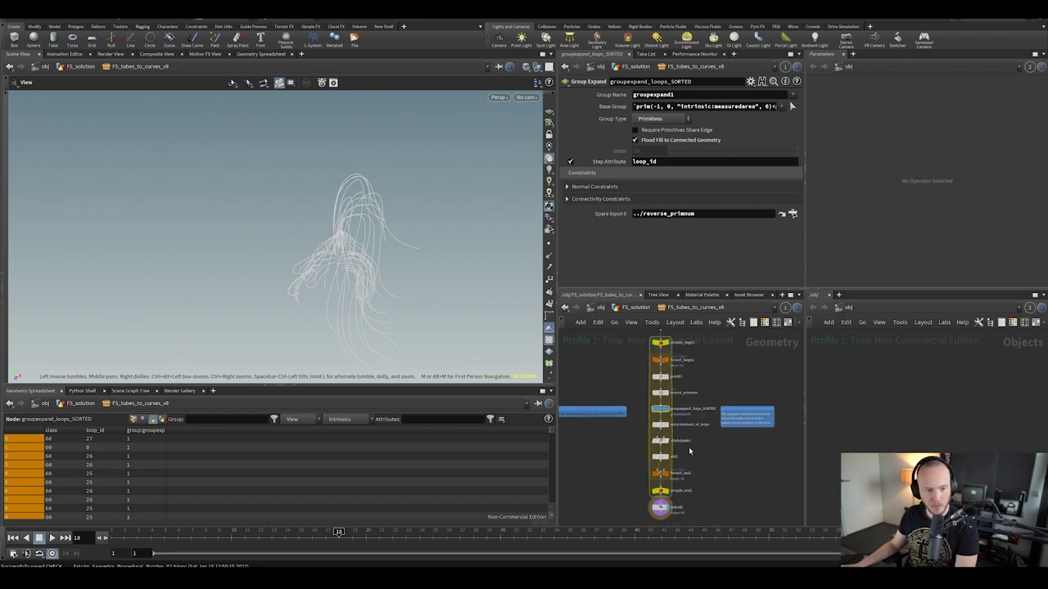
{"action": "middle_click_drag", "start_coordinate": [712, 407], "coordinate": [709, 448]}
{"action": "left_click_drag", "start_coordinate": [491, 273], "coordinate": [336, 246]}
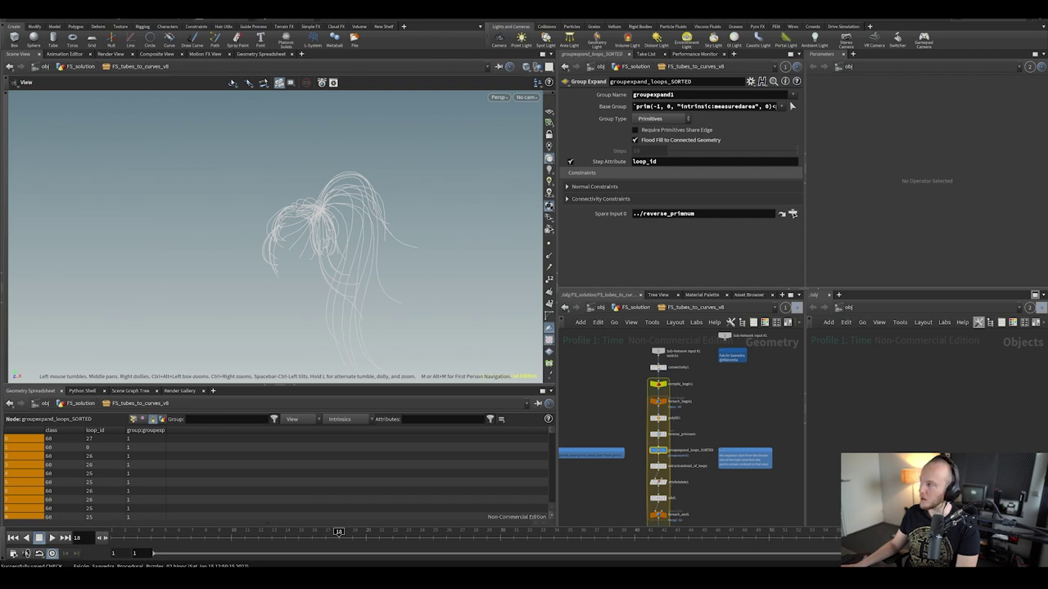
Switch to the speed workbook in Excel, enlarge its window to show all the submissions, and select cell A18
{"action": "left_click_drag", "start_coordinate": [1047, 97], "coordinate": [525, 103]}
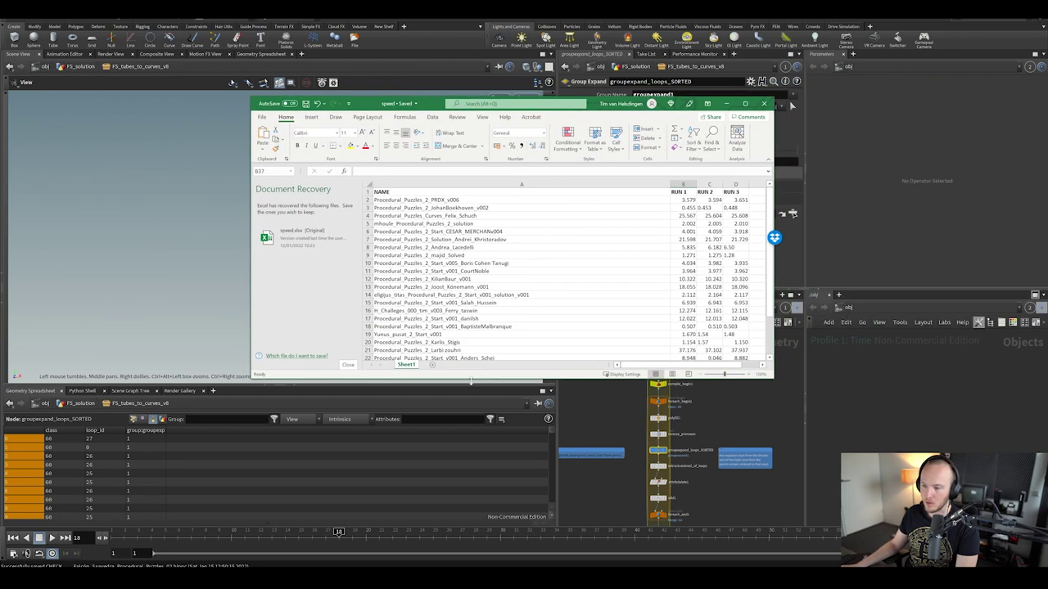
{"action": "left_click_drag", "start_coordinate": [471, 379], "coordinate": [471, 505]}
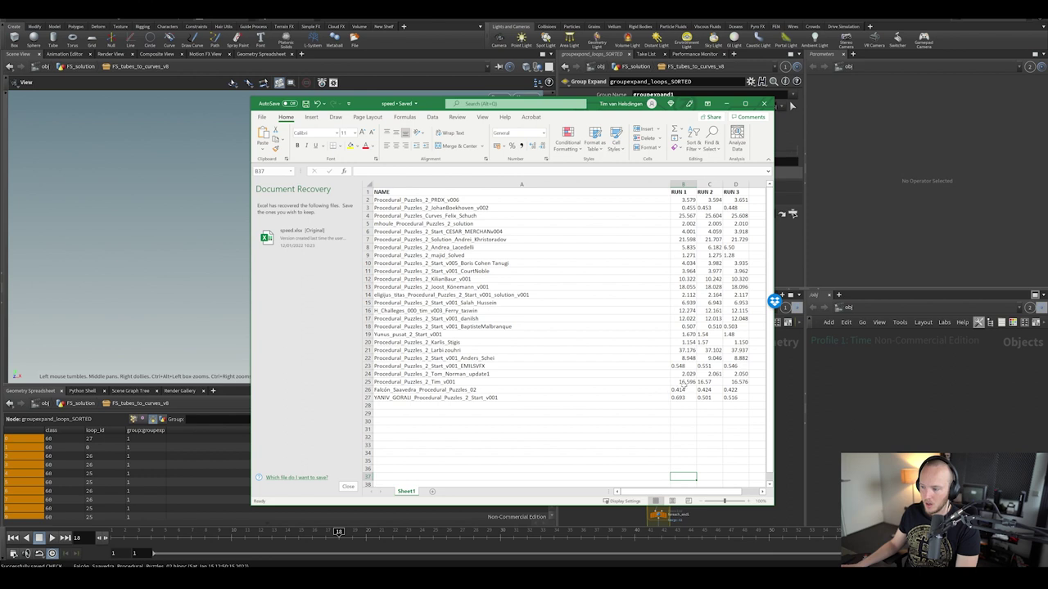
{"action": "left_click", "coordinate": [679, 326]}
{"action": "left_click", "coordinate": [486, 327]}
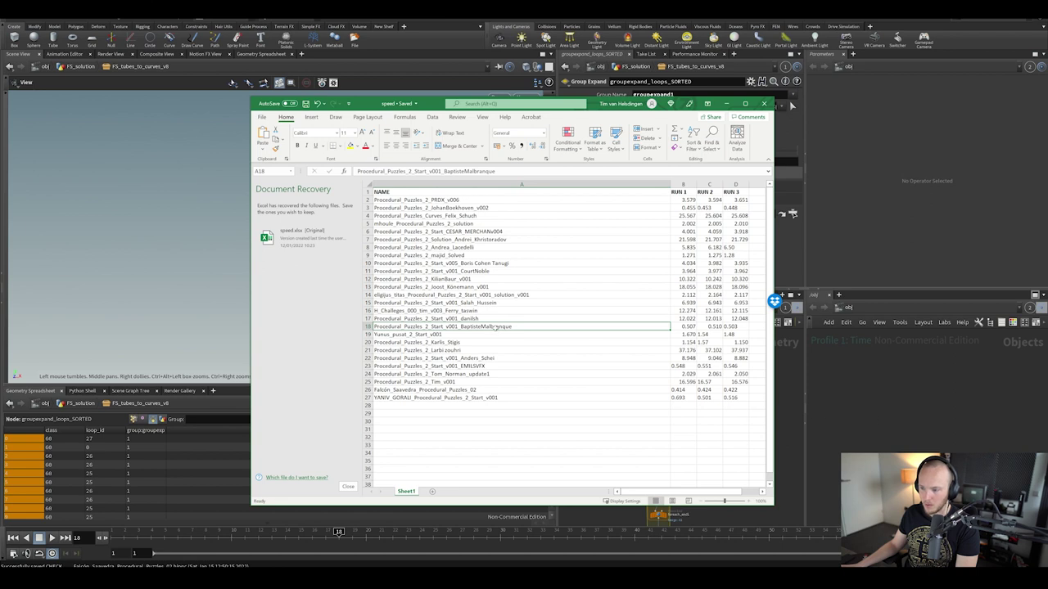
Switch to Houdini and open the Procedural_Puzzles_2_Start_v001 submission that matches row 18 of the speed workbook
{"action": "left_click", "coordinate": [824, 428]}
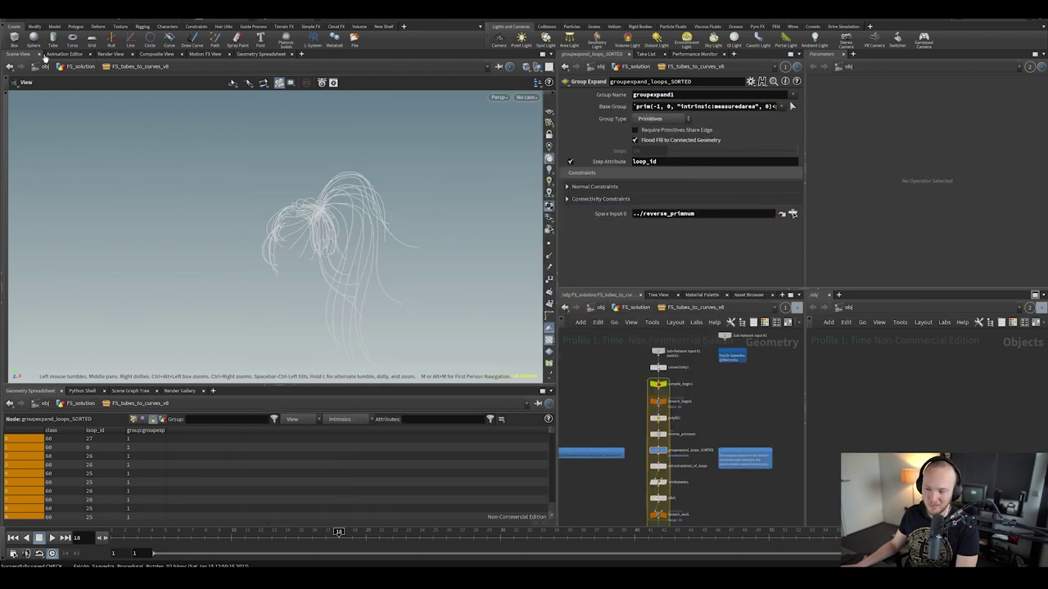
{"action": "left_click", "coordinate": [24, 25]}
{"action": "left_click", "coordinate": [23, 38]}
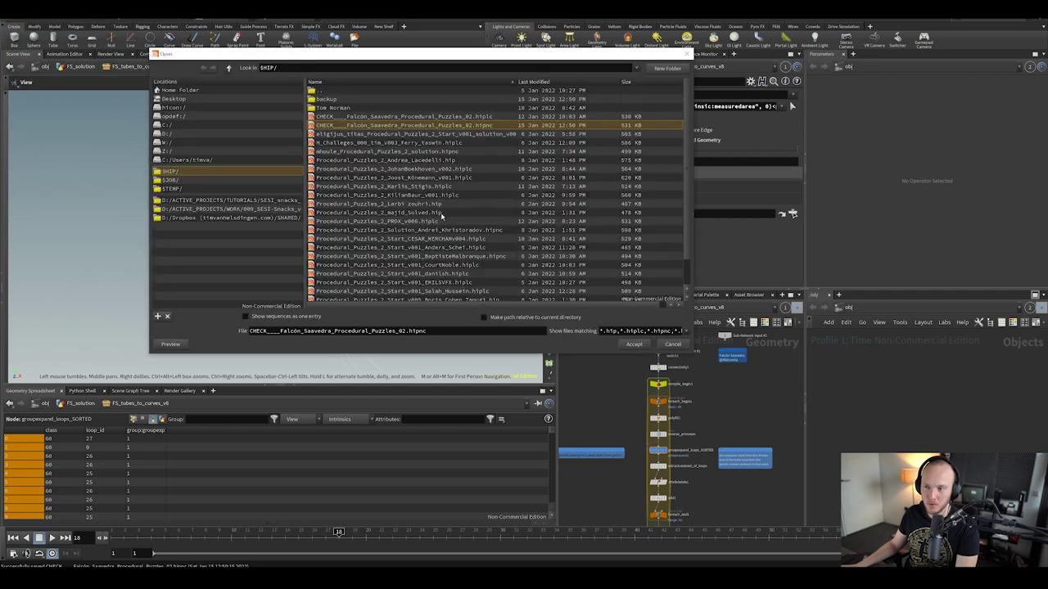
{"action": "left_click_drag", "start_coordinate": [430, 356], "coordinate": [448, 424]}
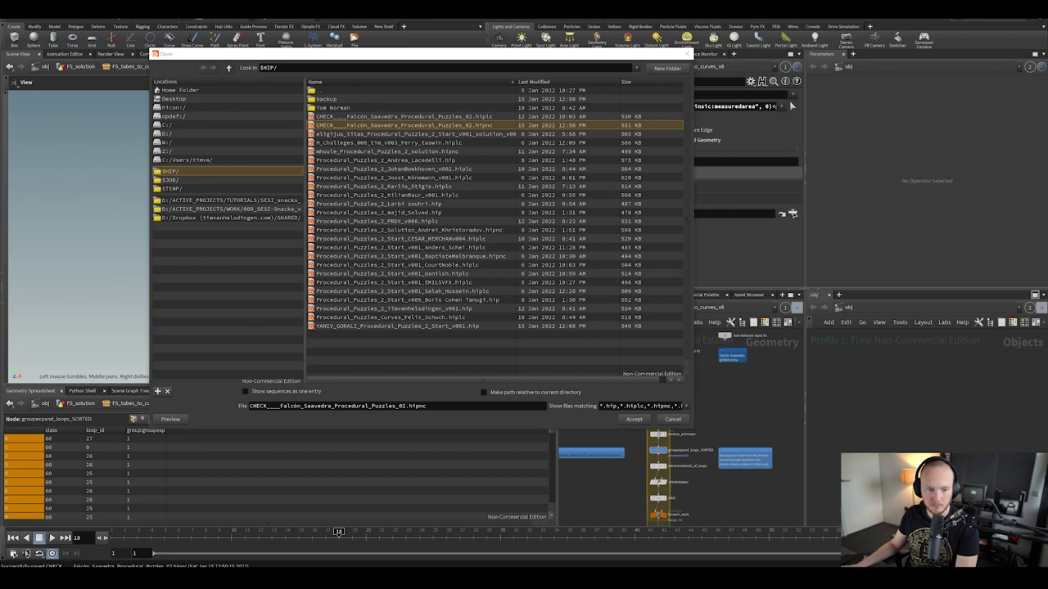
{"action": "left_click", "coordinate": [411, 257]}
{"action": "left_click", "coordinate": [633, 419]}
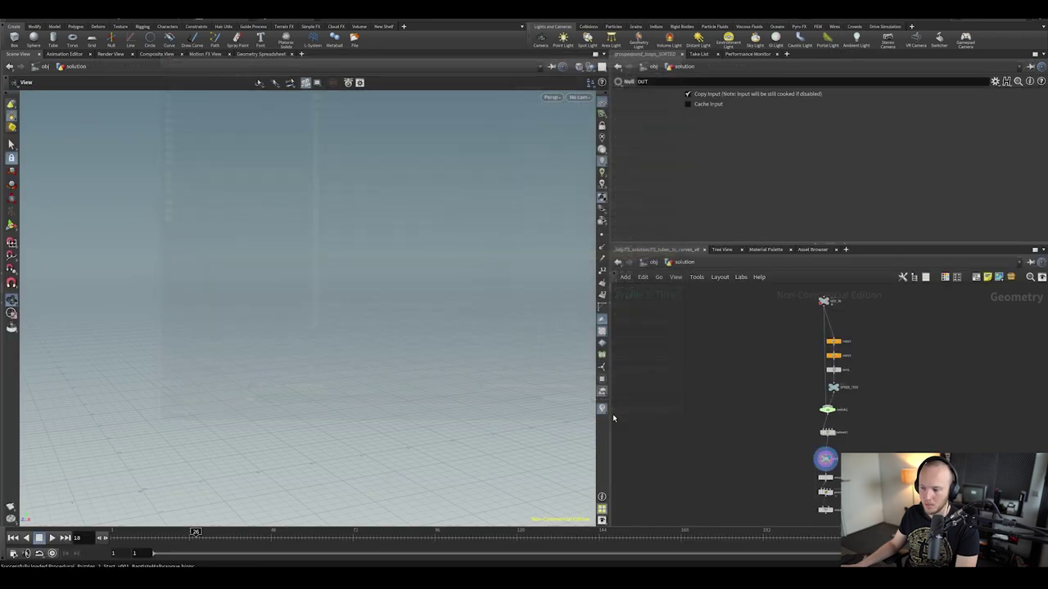
Display switch1 and then subnet1, and view the hair geometry and its resulting curves up close
{"action": "left_click", "coordinate": [851, 432]}
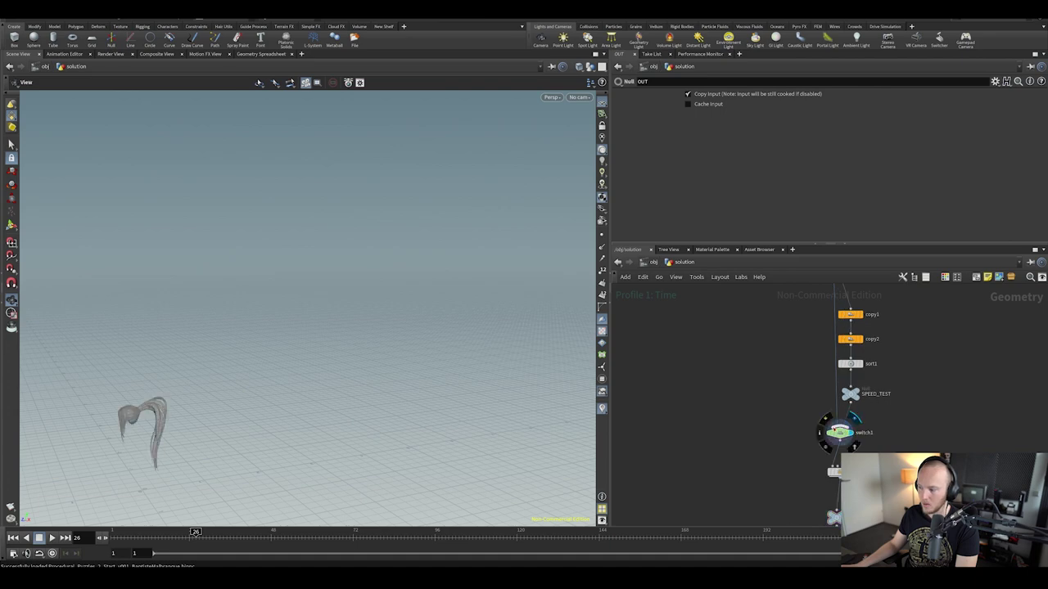
{"action": "key", "text": "space+g"}
{"action": "left_click_drag", "start_coordinate": [241, 335], "coordinate": [278, 315], "text": "alt"}
{"action": "left_click", "coordinate": [849, 472]}
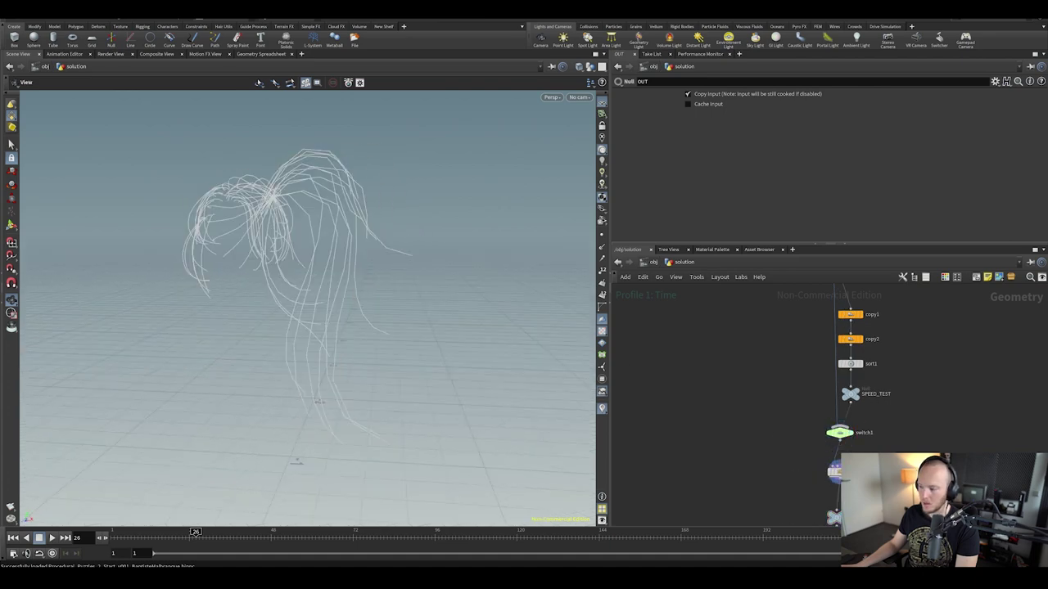
Display switch1, set its Select Input to 1, and frame all the speed-test copies
{"action": "middle_click_drag", "start_coordinate": [849, 472], "coordinate": [808, 444]}
{"action": "left_click", "coordinate": [809, 404]}
{"action": "left_click", "coordinate": [799, 405]}
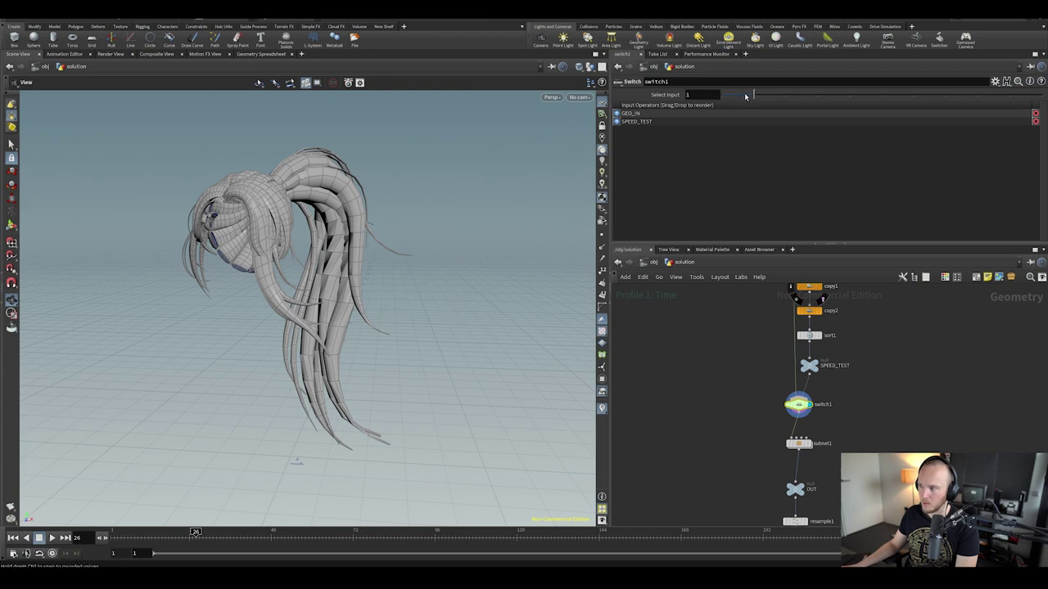
{"action": "key", "text": "space+g"}
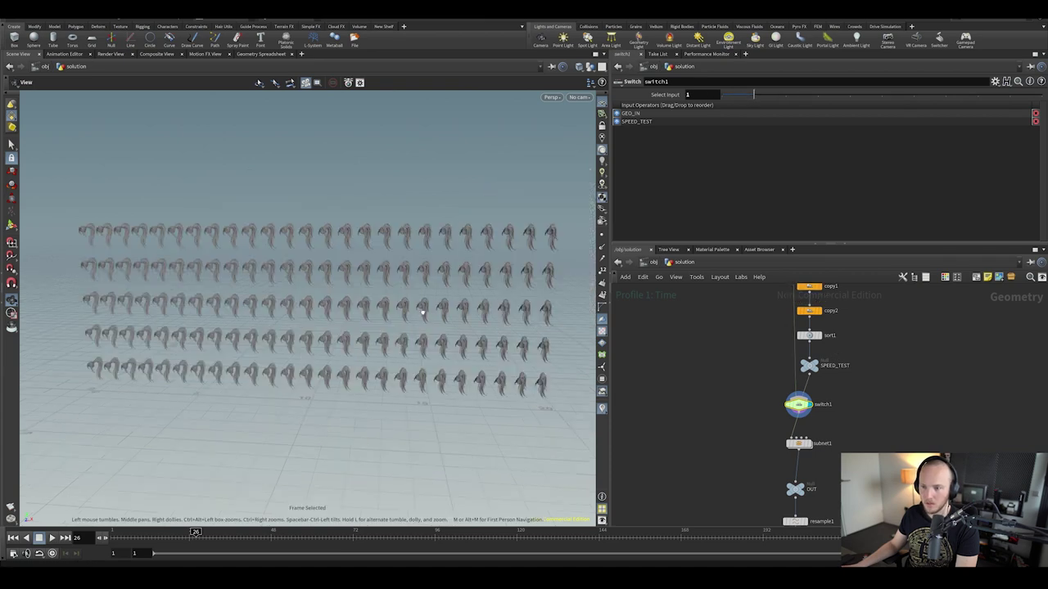
Record a performance profile while displaying subnet1 on the speed-test copies, and stop the recording once it has cooked
{"action": "left_click", "coordinate": [705, 54]}
{"action": "left_click", "coordinate": [813, 64]}
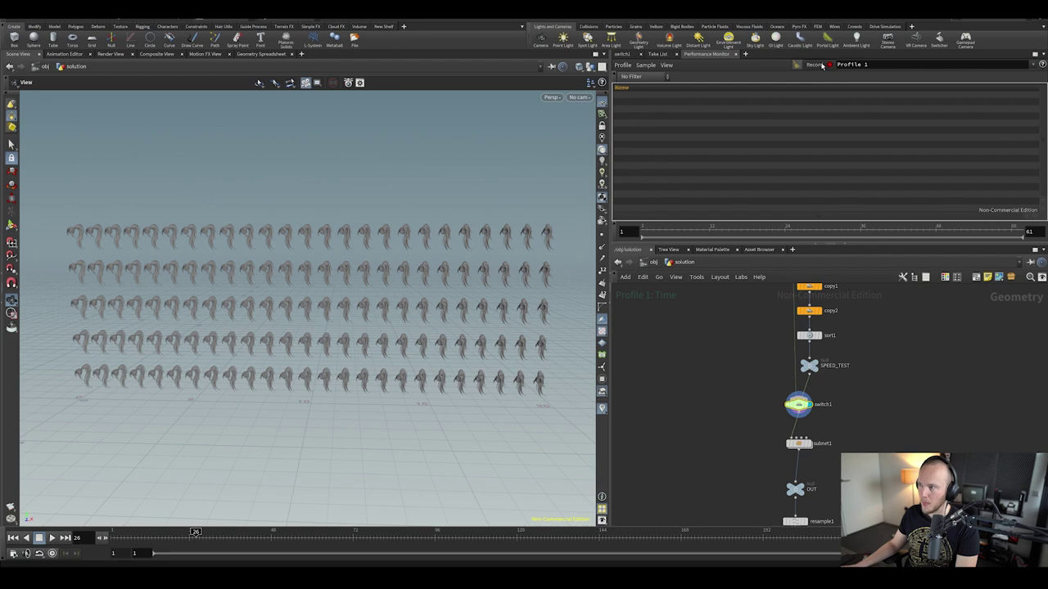
{"action": "left_click", "coordinate": [807, 442]}
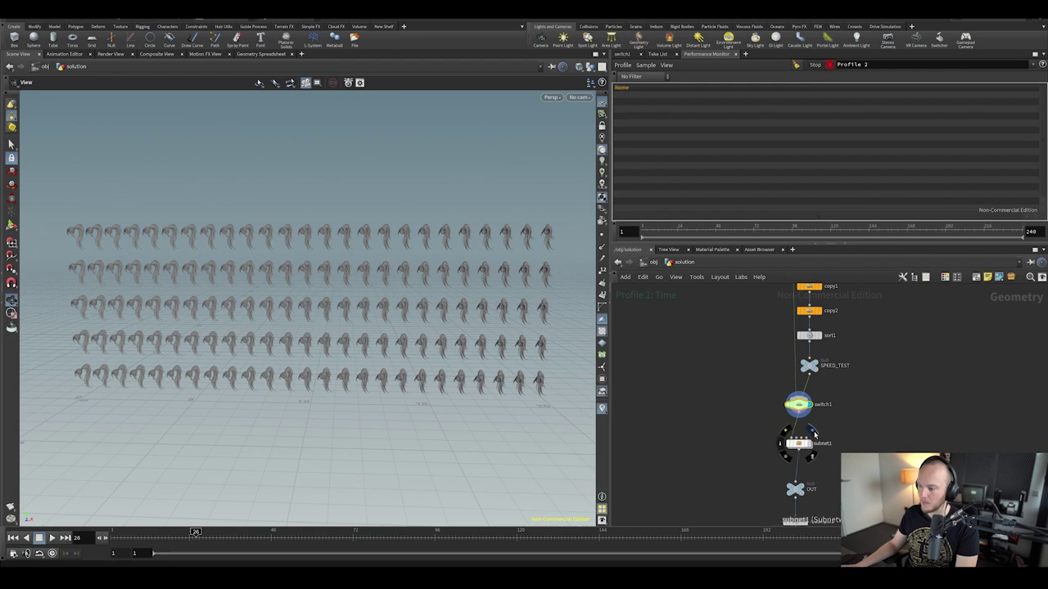
{"action": "left_click", "coordinate": [822, 65]}
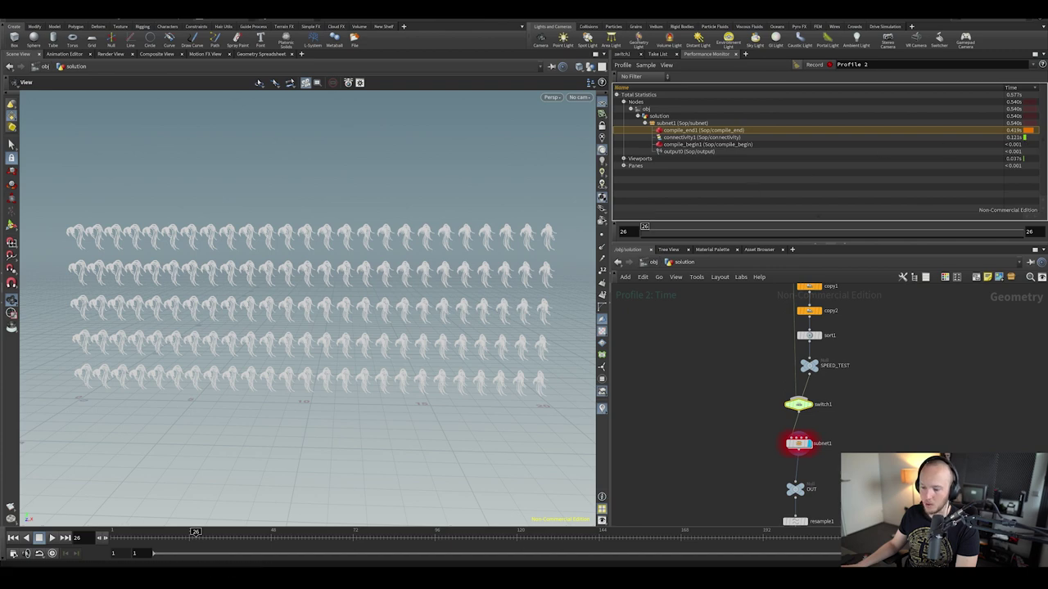
Check the run times in row 18 of the Excel workbook against the profiled time of subnet1 in Houdini
{"action": "left_click", "coordinate": [434, 577]}
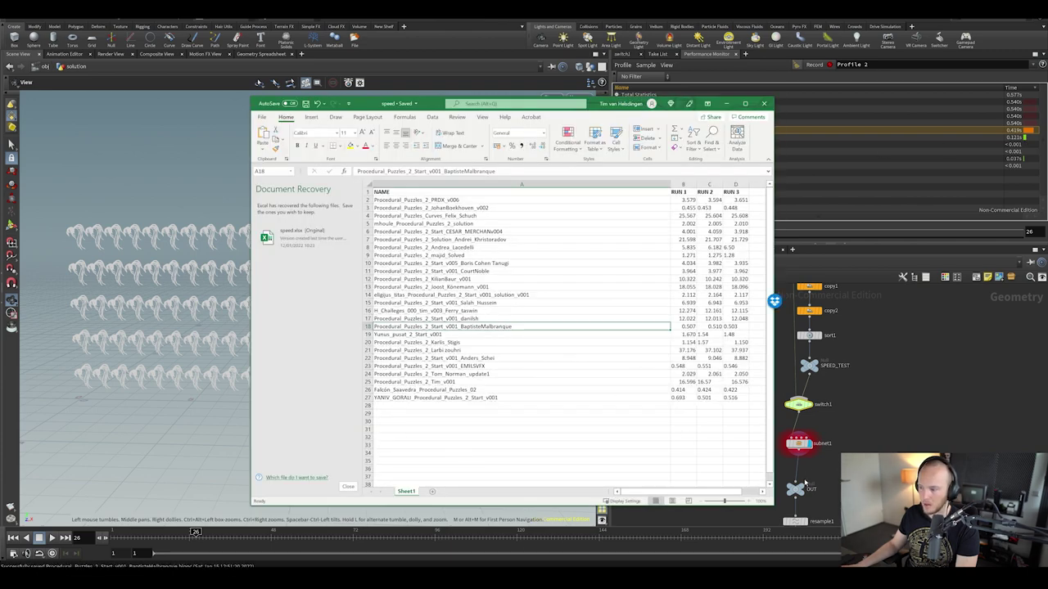
{"action": "key", "text": "alt+Tab"}
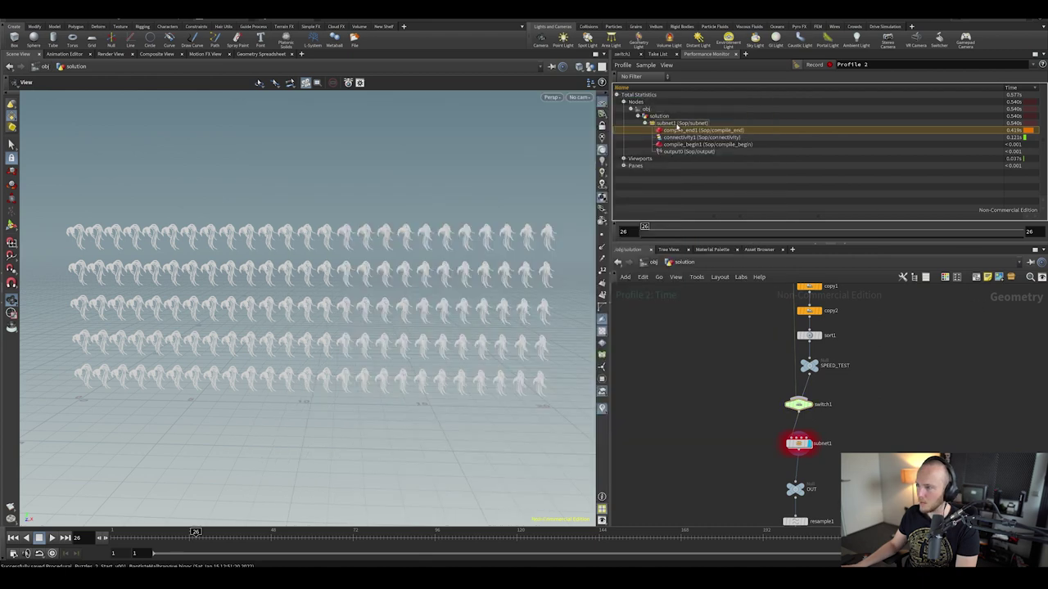
{"action": "left_click", "coordinate": [676, 124]}
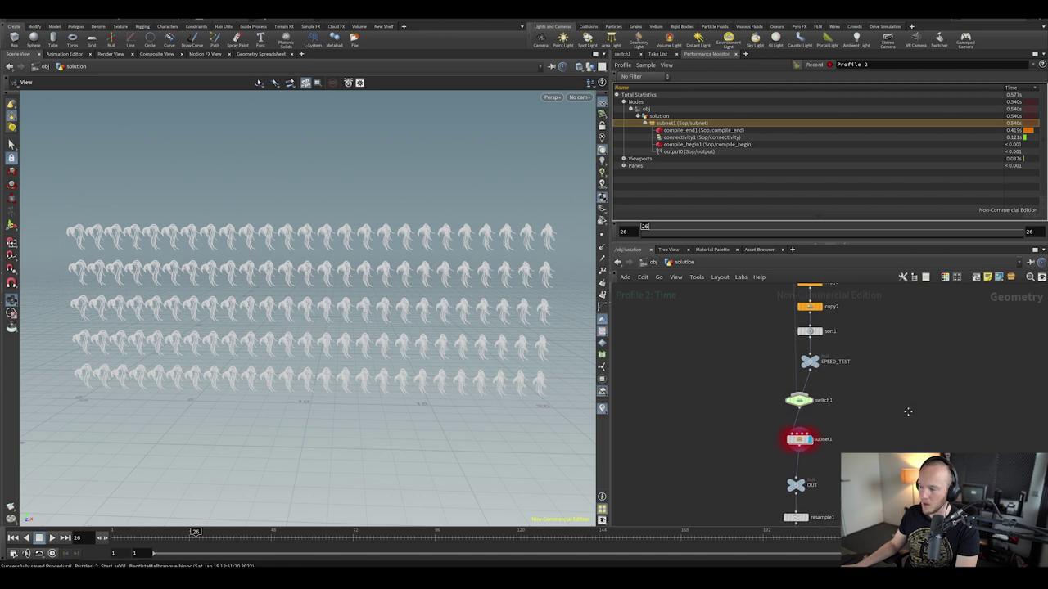
Set the Select Input of switch1 back to 0 so the solution runs on the single hair model
{"action": "scroll", "coordinate": [802, 447], "scroll_direction": "up", "scroll_amount": 3}
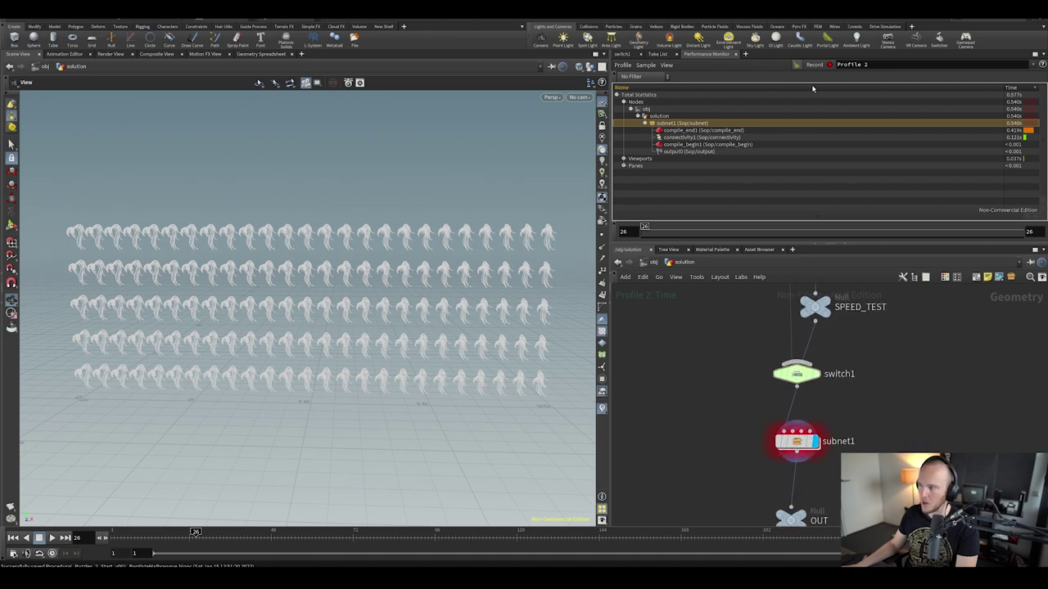
{"action": "left_click", "coordinate": [796, 374]}
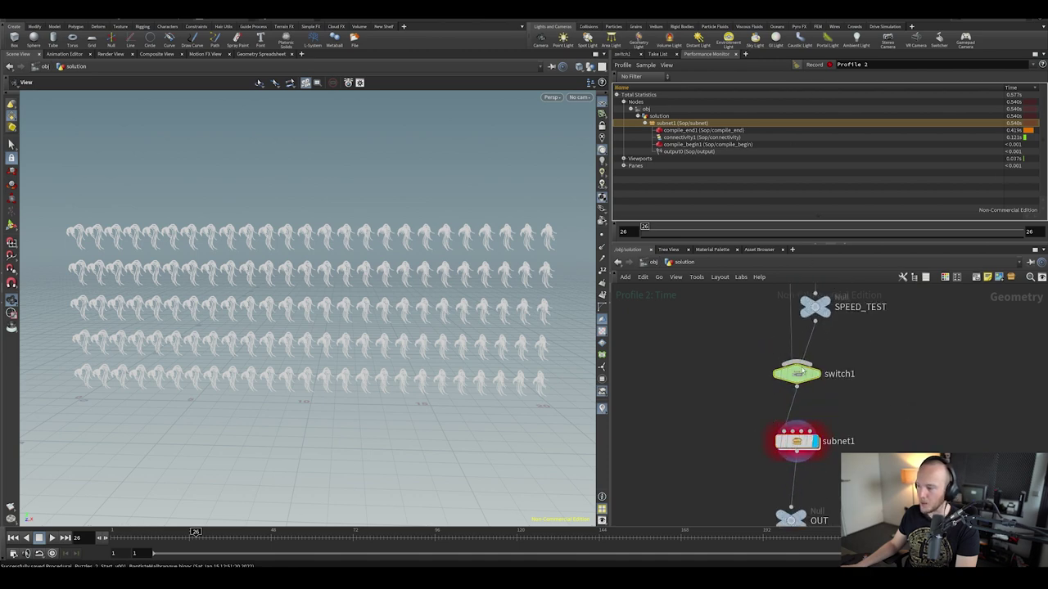
{"action": "left_click", "coordinate": [623, 54]}
{"action": "left_click_drag", "start_coordinate": [755, 95], "coordinate": [741, 95]}
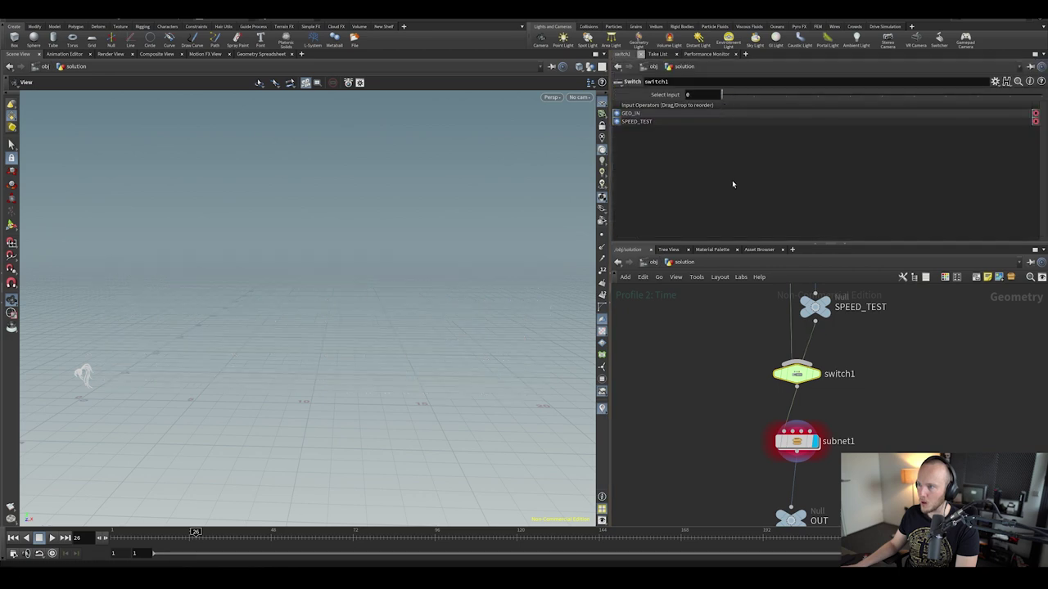
Go inside subnet1 and look over the compiled for-each network, from its input down to the set_ext wrangle
{"action": "double_click", "coordinate": [796, 442]}
{"action": "scroll", "coordinate": [812, 356], "scroll_direction": "up", "scroll_amount": 3}
{"action": "middle_click_drag", "start_coordinate": [810, 329], "coordinate": [817, 383]}
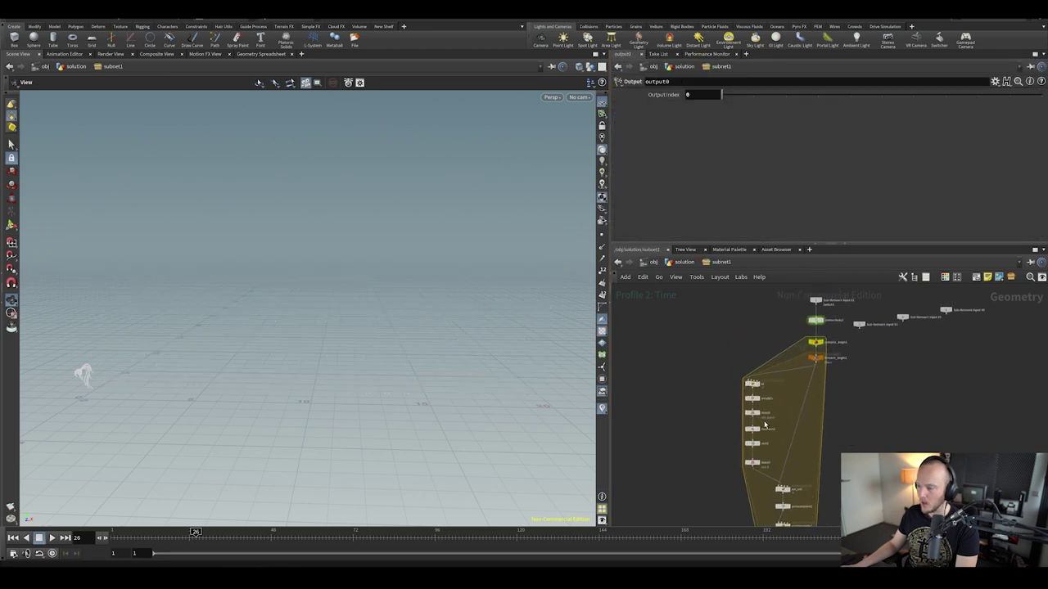
{"action": "middle_click_drag", "start_coordinate": [814, 436], "coordinate": [808, 402]}
{"action": "scroll", "coordinate": [821, 361], "scroll_direction": "up", "scroll_amount": 3}
{"action": "middle_click_drag", "start_coordinate": [818, 336], "coordinate": [810, 413]}
{"action": "middle_click_drag", "start_coordinate": [740, 434], "coordinate": [736, 349]}
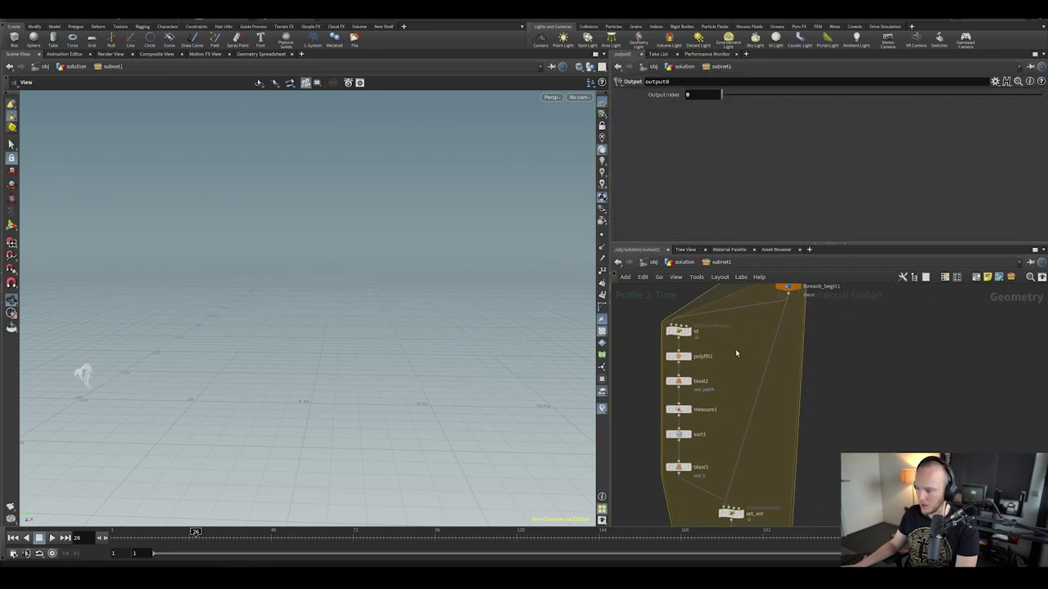
Display blast3, frame and inspect the isolated end cap, and examine the settings of measure1
{"action": "middle_click_drag", "start_coordinate": [706, 418], "coordinate": [713, 364]}
{"action": "left_click", "coordinate": [698, 402]}
{"action": "left_click", "coordinate": [685, 414]}
{"action": "key", "text": "space+g"}
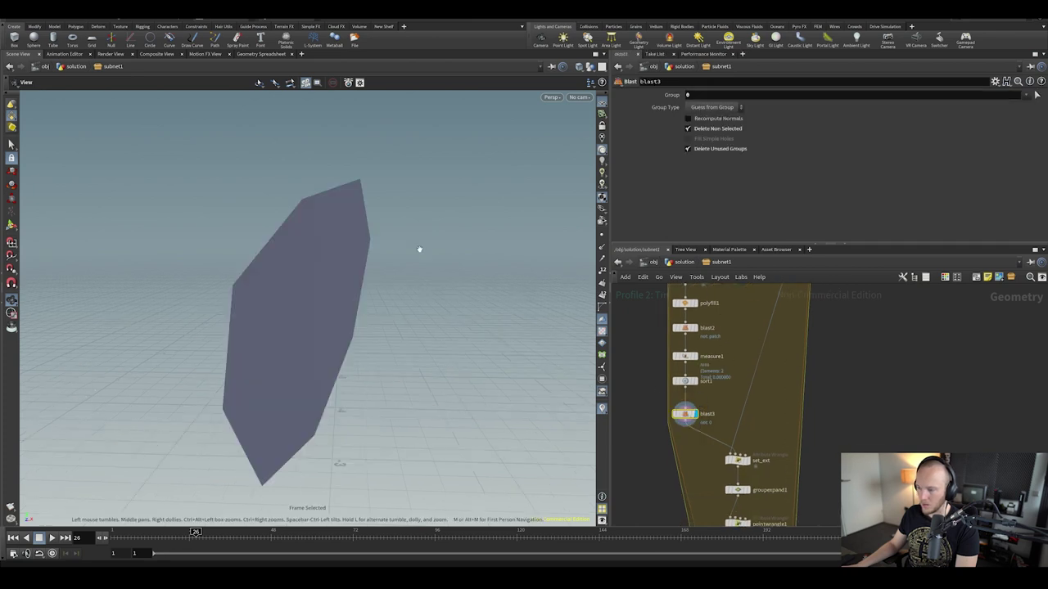
{"action": "left_click_drag", "start_coordinate": [418, 248], "coordinate": [310, 336]}
{"action": "scroll", "coordinate": [311, 336], "scroll_direction": "down", "scroll_amount": 3}
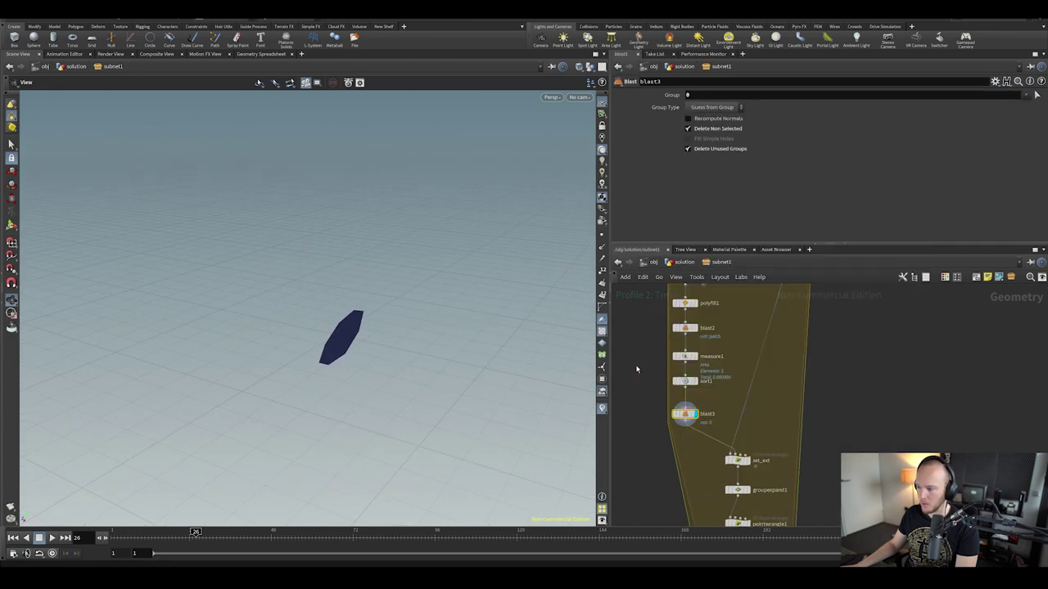
{"action": "left_click", "coordinate": [691, 358]}
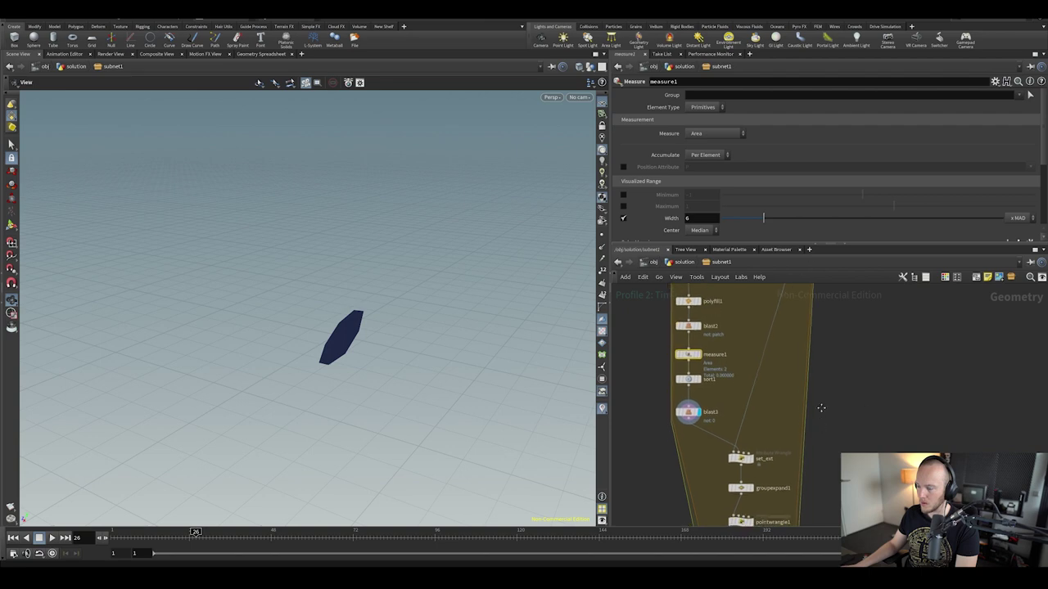
Display set_ext, read its base-group VEX code, and view the single hair tube from several angles
{"action": "middle_click_drag", "start_coordinate": [821, 409], "coordinate": [808, 310]}
{"action": "left_click", "coordinate": [726, 360]}
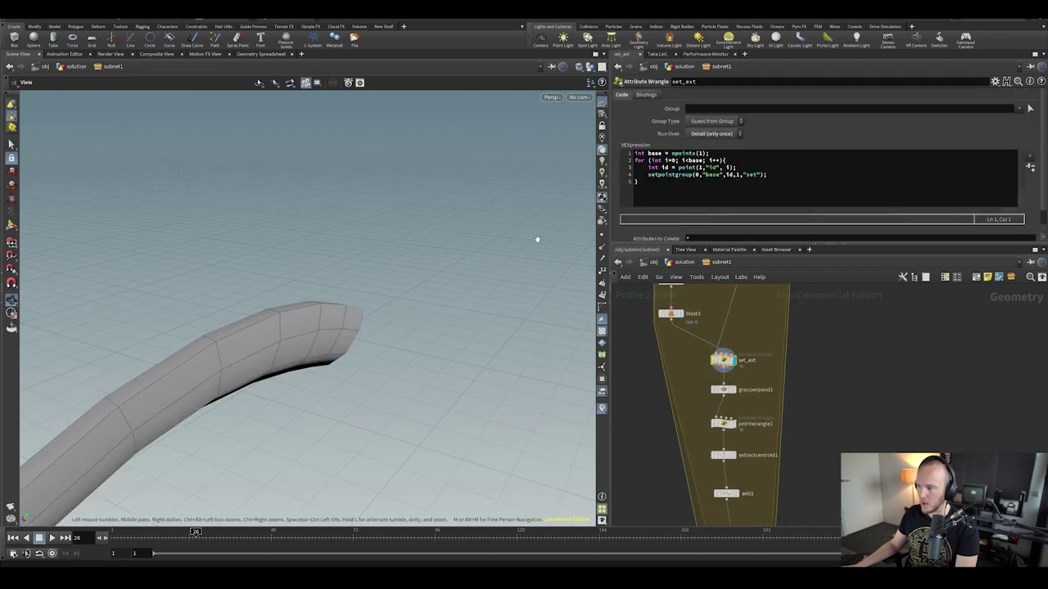
{"action": "left_click_drag", "start_coordinate": [535, 237], "coordinate": [374, 289]}
{"action": "scroll", "coordinate": [773, 401], "scroll_direction": "down", "scroll_amount": 2}
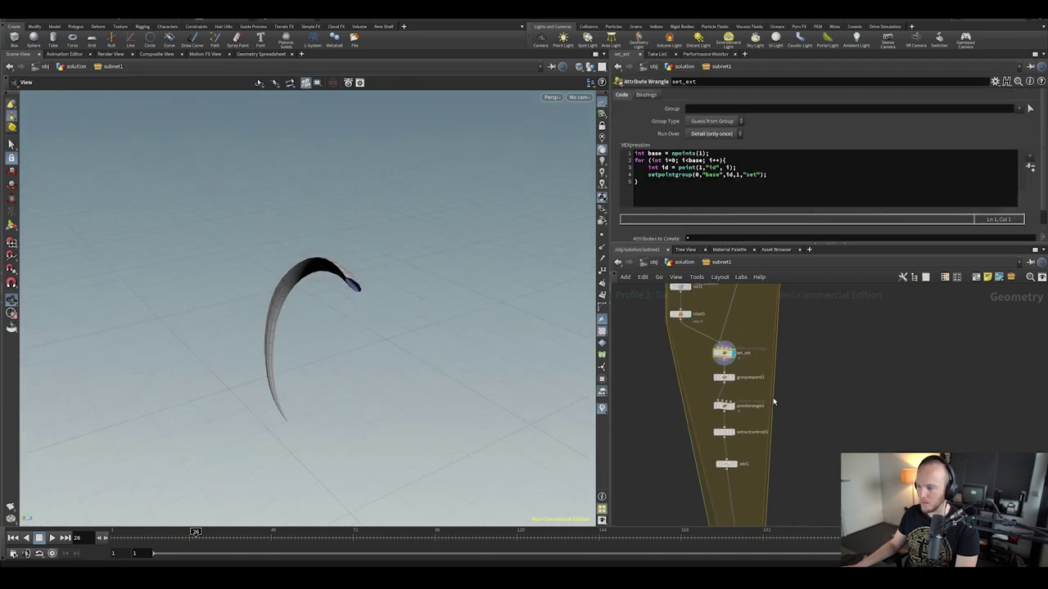
{"action": "left_click_drag", "start_coordinate": [557, 300], "coordinate": [287, 271]}
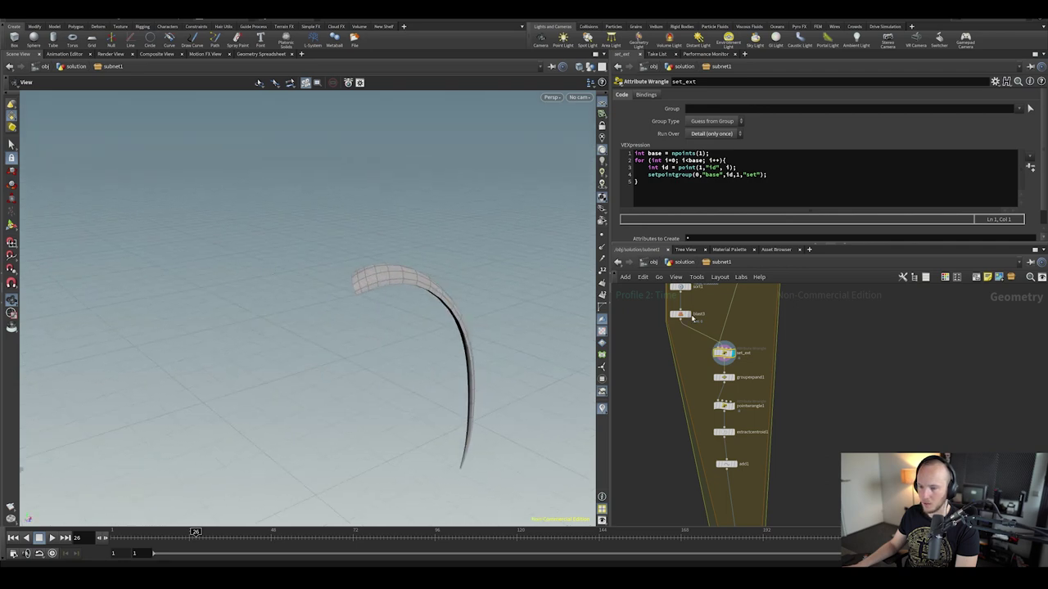
{"action": "scroll", "coordinate": [676, 330], "scroll_direction": "up", "scroll_amount": 2}
{"action": "middle_click_drag", "start_coordinate": [677, 329], "coordinate": [699, 404]}
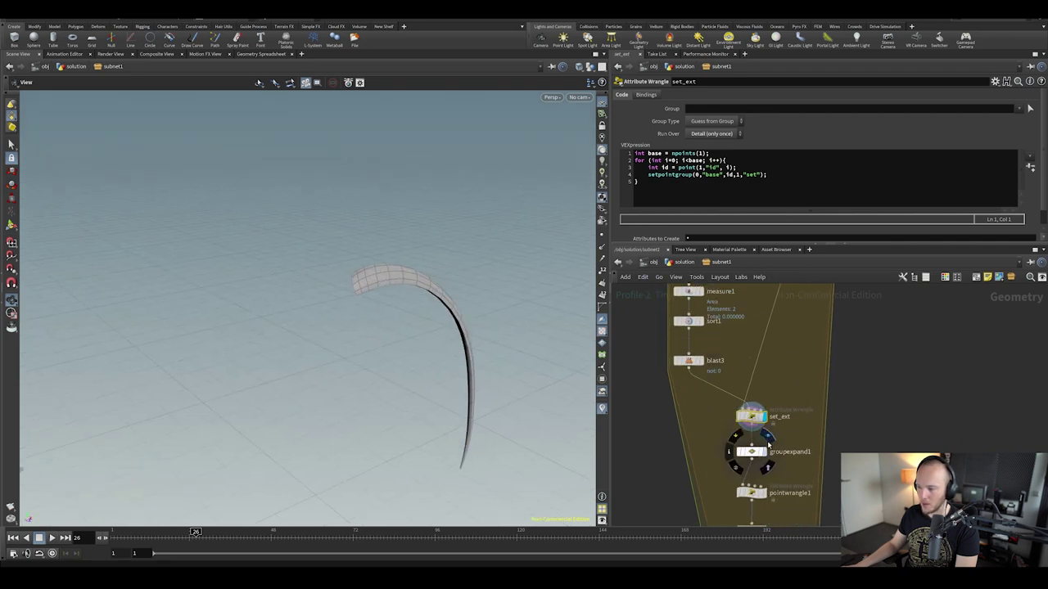
Examine the settings of groupexpand1, then display pointwrangle1 and extractcentroid1 in turn to follow how the centre points are made
{"action": "left_click", "coordinate": [761, 452]}
{"action": "left_click", "coordinate": [760, 457]}
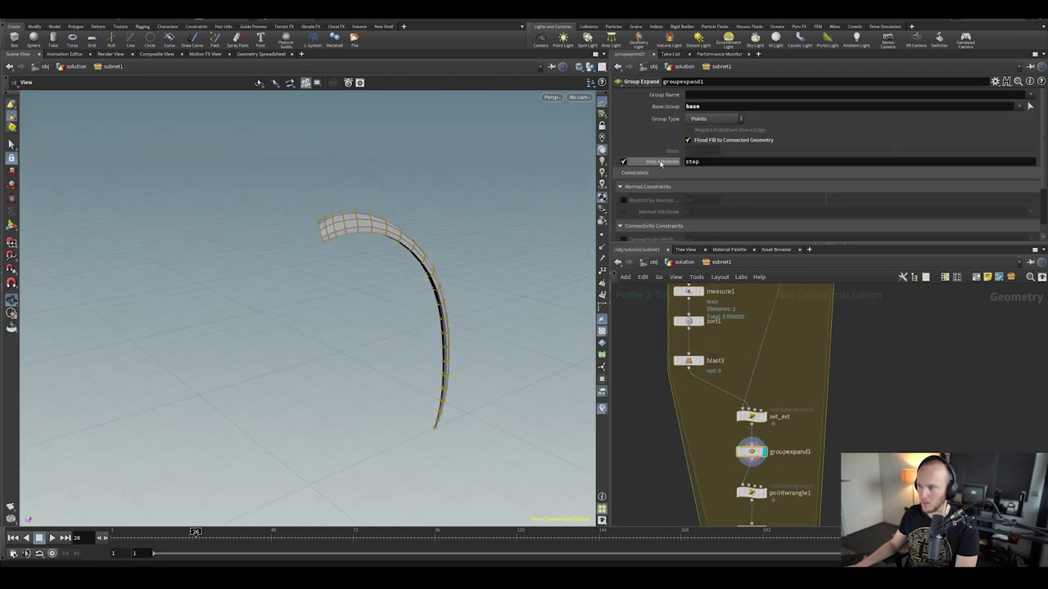
{"action": "middle_click_drag", "start_coordinate": [793, 487], "coordinate": [795, 409]}
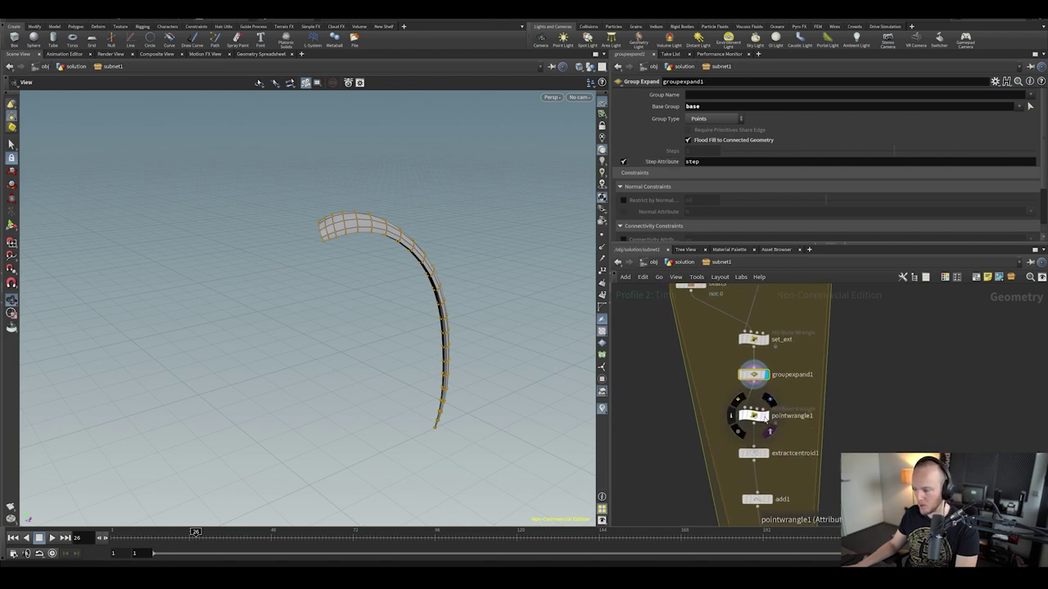
{"action": "left_click", "coordinate": [770, 400]}
{"action": "left_click", "coordinate": [765, 454]}
{"action": "middle_click_drag", "start_coordinate": [753, 462], "coordinate": [761, 396]}
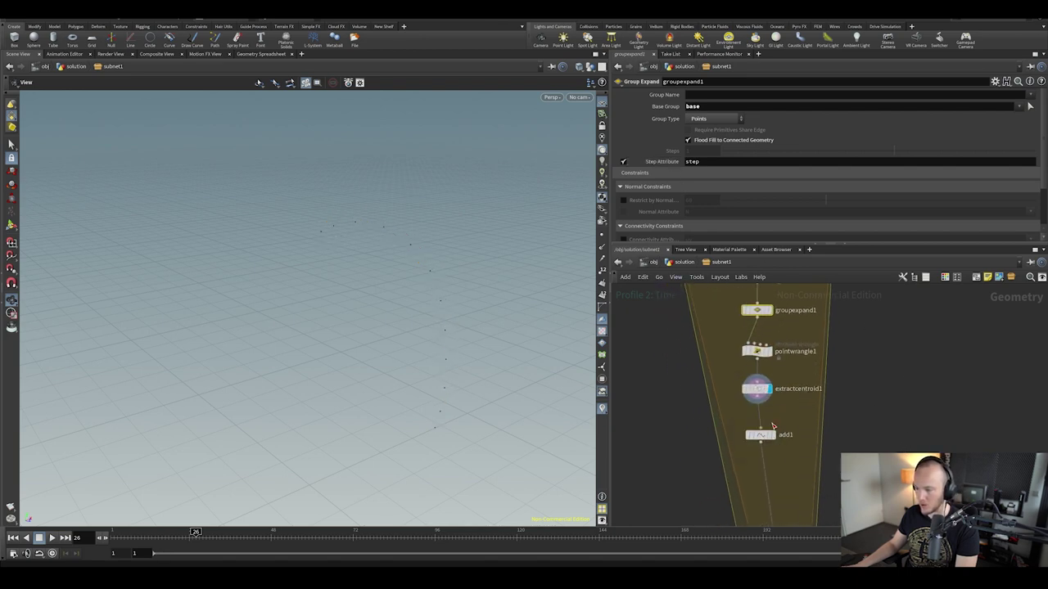
Display pointwrangle1, read its removepoint VEX line, and view the remaining rings around the tube
{"action": "middle_click_drag", "start_coordinate": [774, 462], "coordinate": [786, 520]}
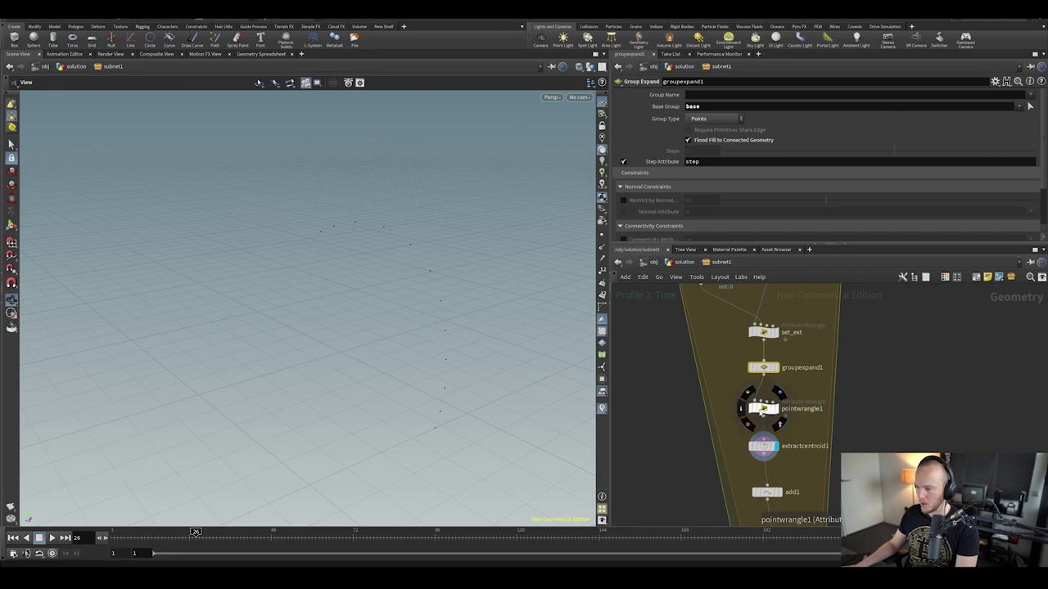
{"action": "left_click", "coordinate": [764, 408]}
{"action": "left_click", "coordinate": [774, 408]}
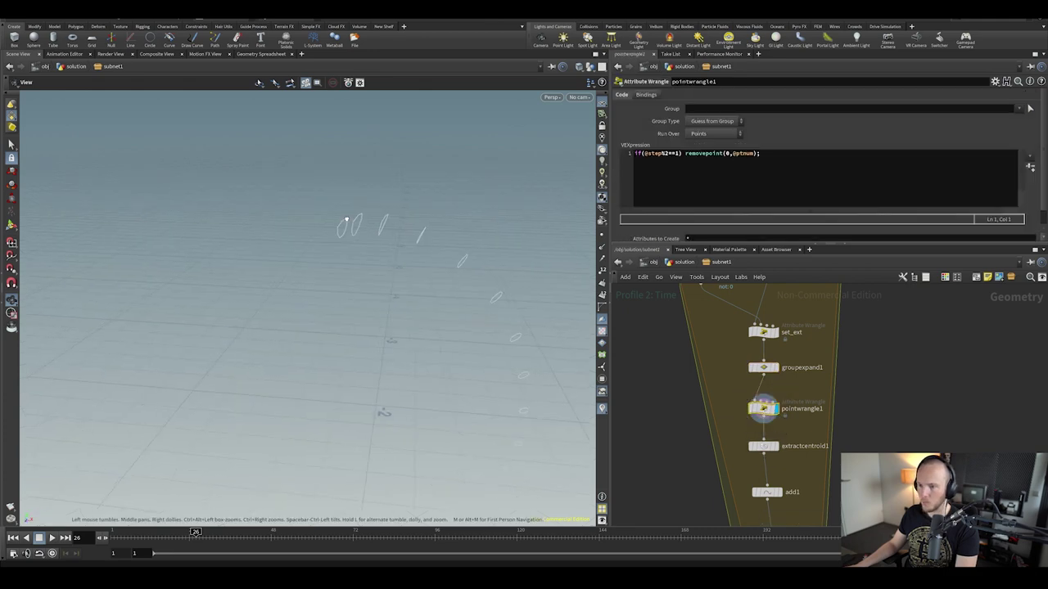
{"action": "left_click_drag", "start_coordinate": [376, 284], "coordinate": [551, 258]}
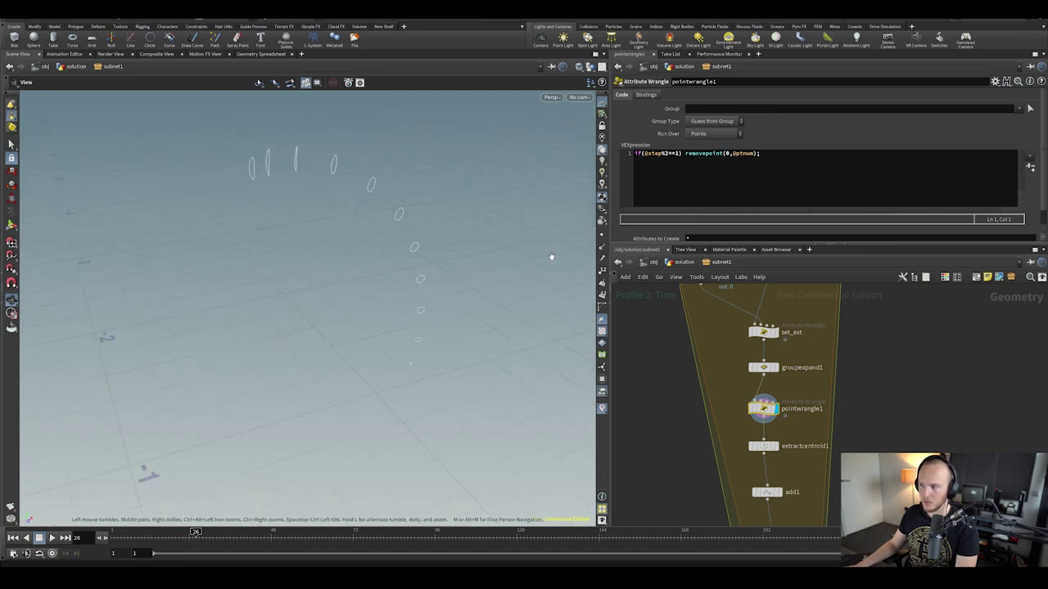
Compare the output of groupexpand1 with pointwrangle1, and inspect the remaining ring points in selection mode from another angle
{"action": "left_click", "coordinate": [774, 367]}
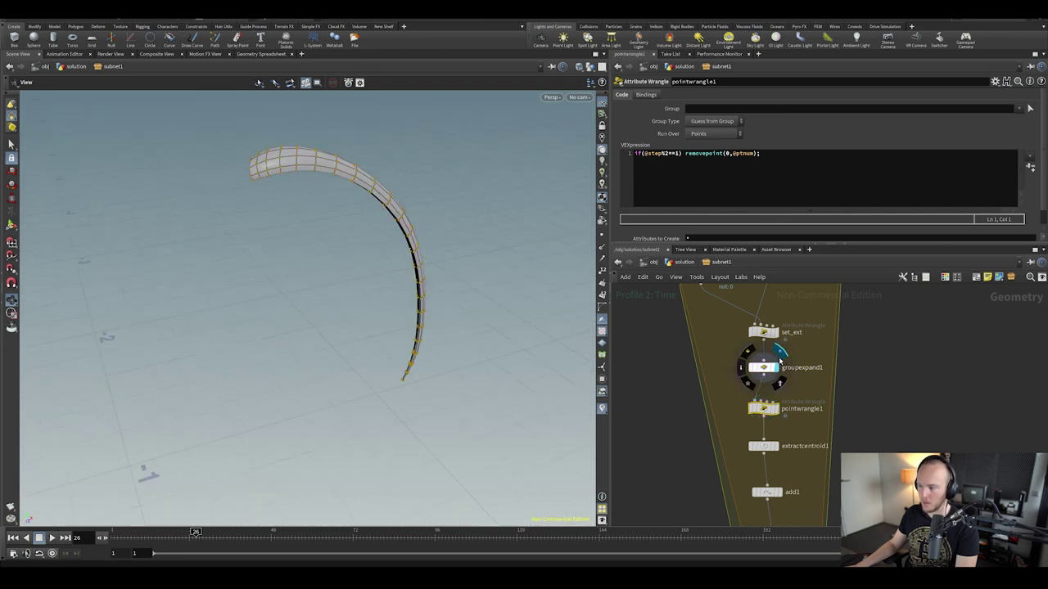
{"action": "left_click", "coordinate": [775, 407]}
{"action": "mouse_move", "coordinate": [321, 162]}
{"action": "left_mouse_down"}
{"action": "mouse_move", "coordinate": [328, 185]}
{"action": "mouse_move", "coordinate": [302, 160]}
{"action": "left_mouse_up"}
{"action": "key", "text": "s"}
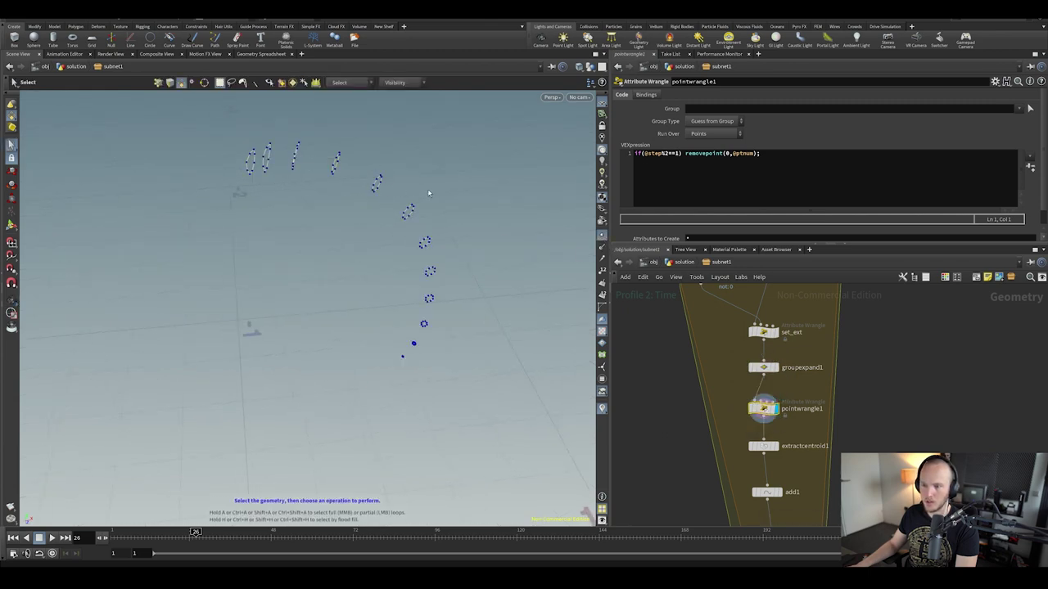
{"action": "left_click_drag", "start_coordinate": [427, 167], "coordinate": [473, 213], "text": "alt"}
{"action": "key", "text": "s"}
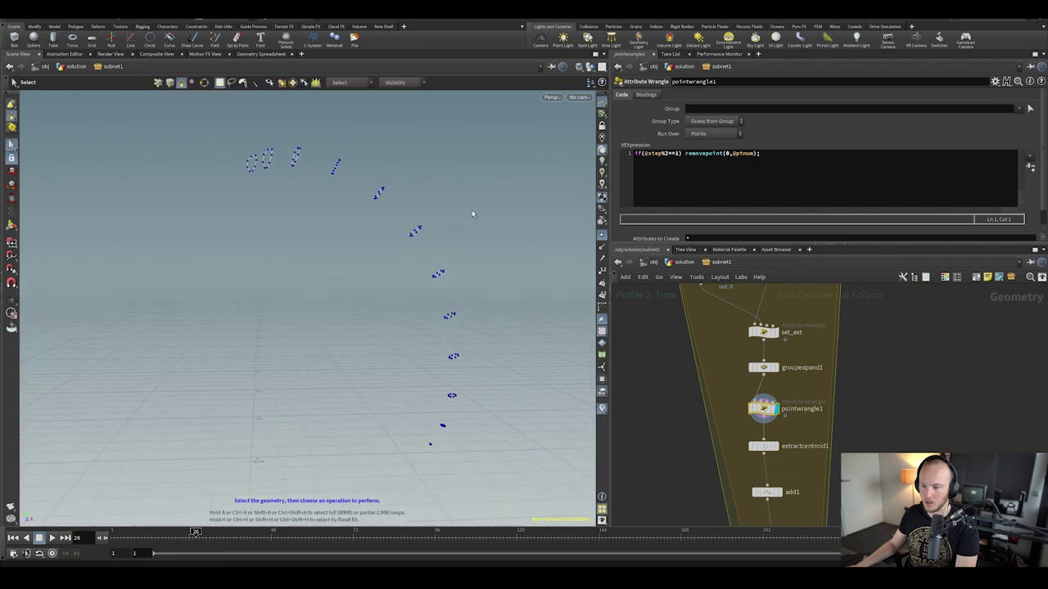
Display add1 and output0 in turn, hide the point markers, and view the finished centre curves from other angles
{"action": "middle_click_drag", "start_coordinate": [914, 501], "coordinate": [853, 376]}
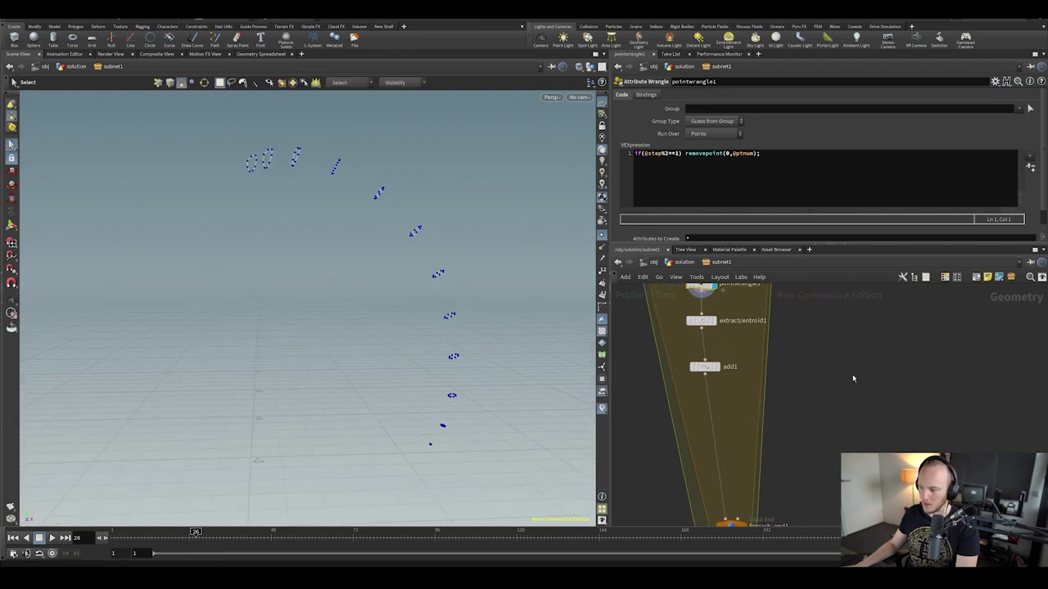
{"action": "scroll", "coordinate": [843, 385], "scroll_direction": "down", "scroll_amount": 1}
{"action": "left_click", "coordinate": [732, 374]}
{"action": "middle_click_drag", "start_coordinate": [784, 436], "coordinate": [770, 356]}
{"action": "scroll", "coordinate": [770, 356], "scroll_direction": "down", "scroll_amount": 2}
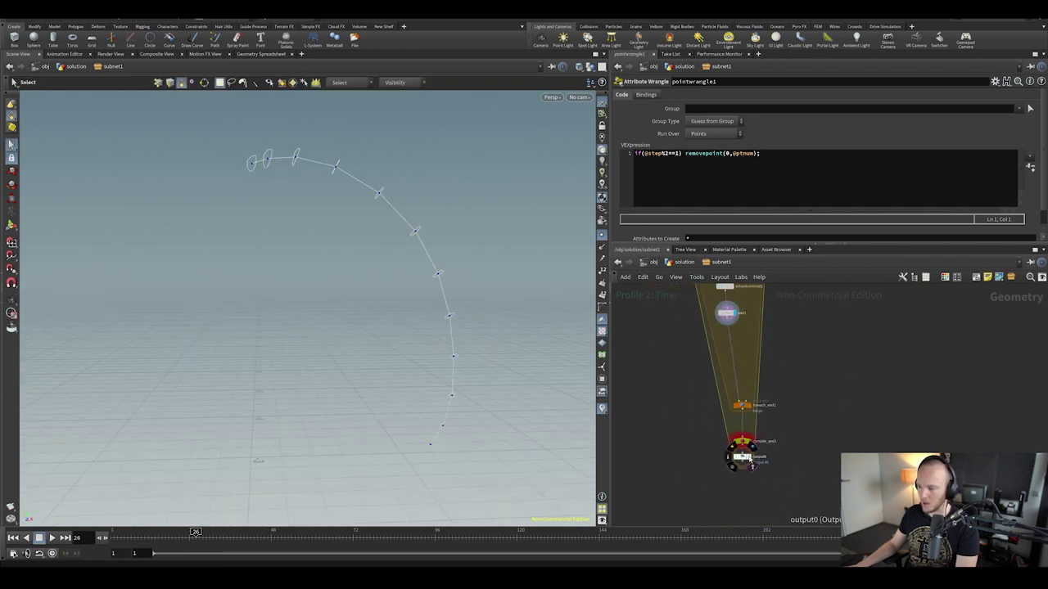
{"action": "left_click_drag", "start_coordinate": [418, 237], "coordinate": [357, 254], "text": "alt"}
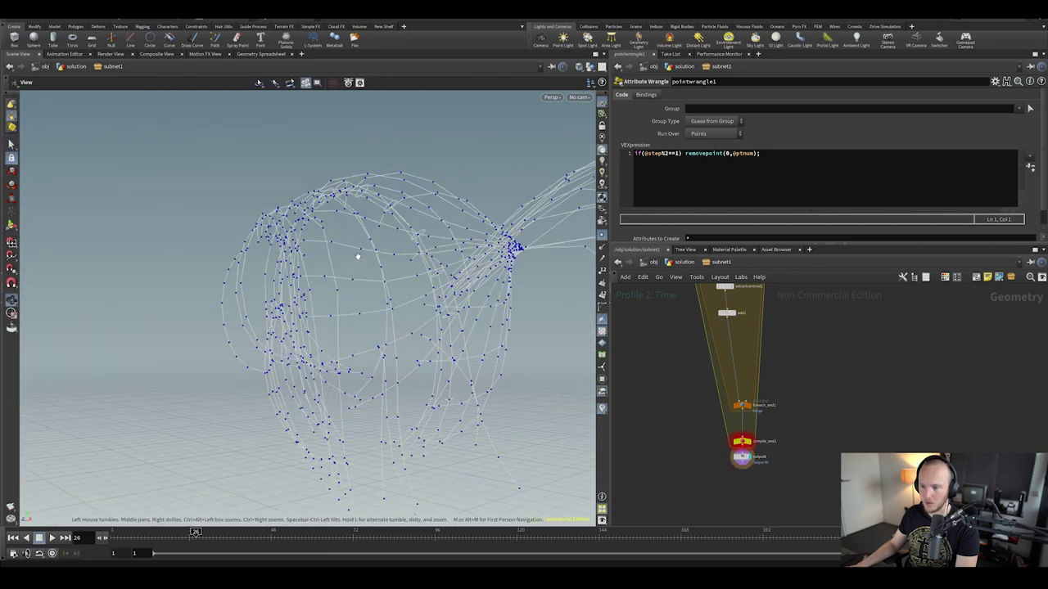
{"action": "left_click", "coordinate": [601, 235]}
{"action": "left_click_drag", "start_coordinate": [433, 318], "coordinate": [382, 320]}
Return to the object level and open the first .hip file listed in the Procedural_puzzles_2 Solutions folder
{"action": "left_click", "coordinate": [652, 262]}
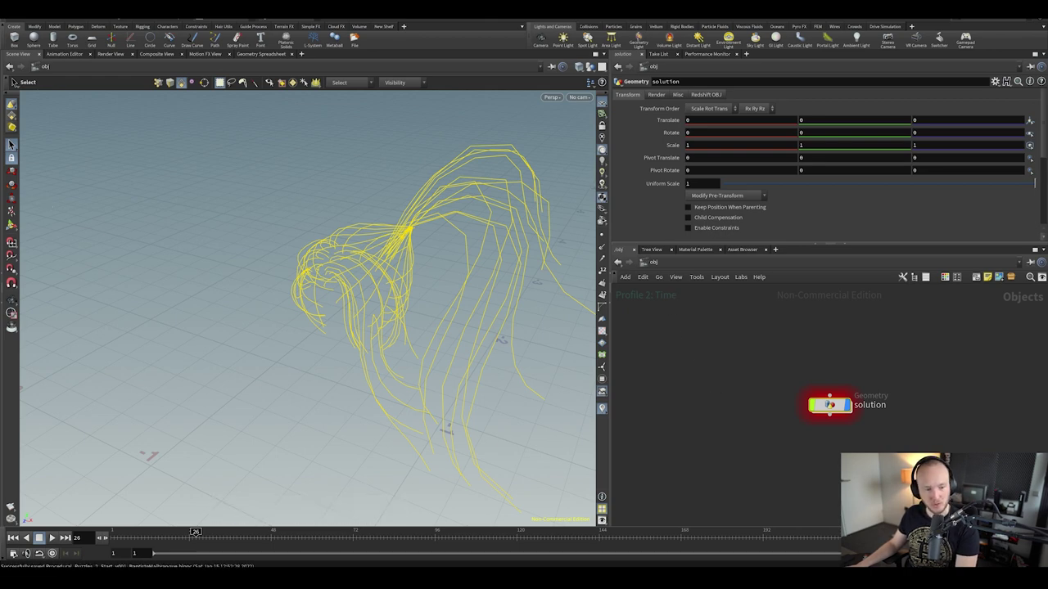
{"action": "key", "text": "ctrl+o"}
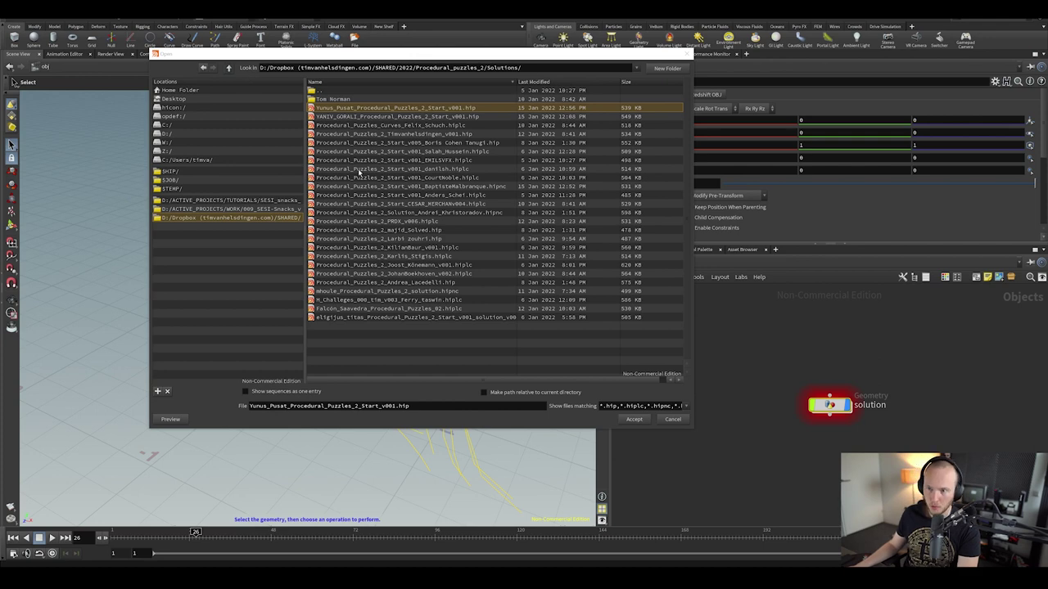
{"action": "left_click", "coordinate": [351, 107]}
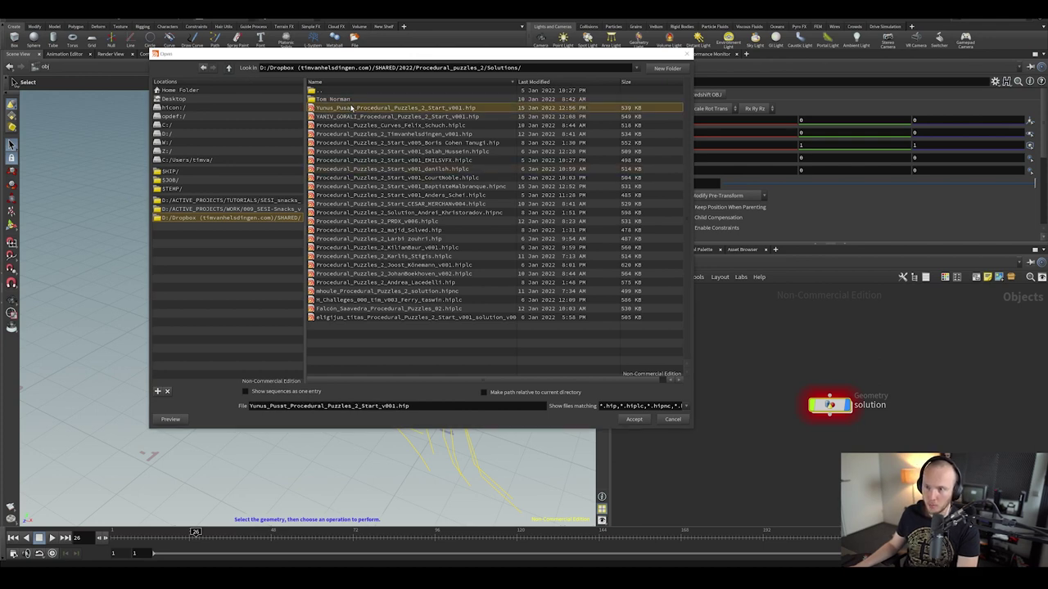
{"action": "left_click", "coordinate": [634, 420]}
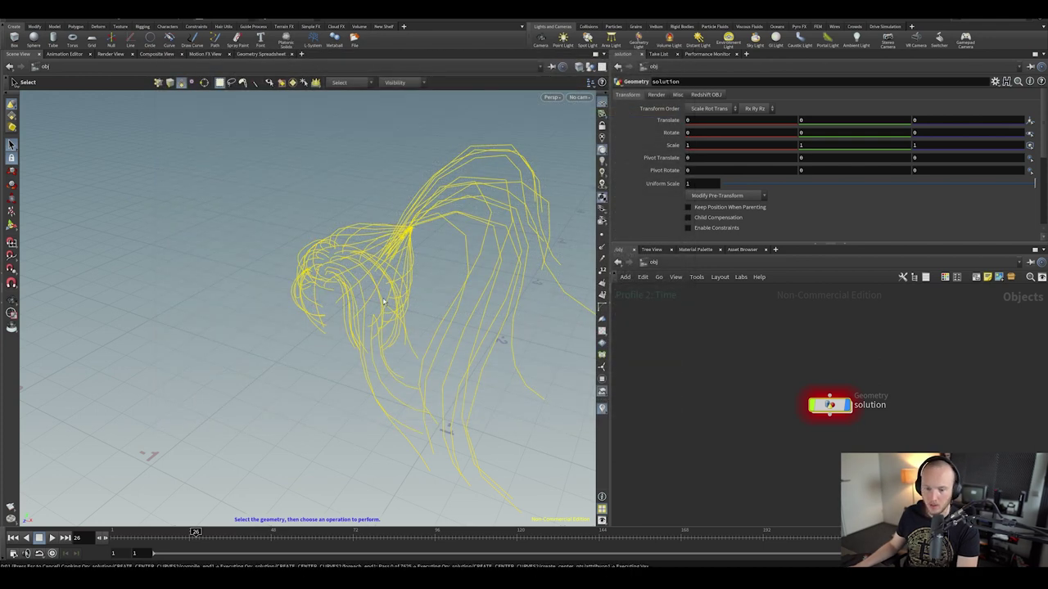
{"action": "left_click", "coordinate": [559, 336]}
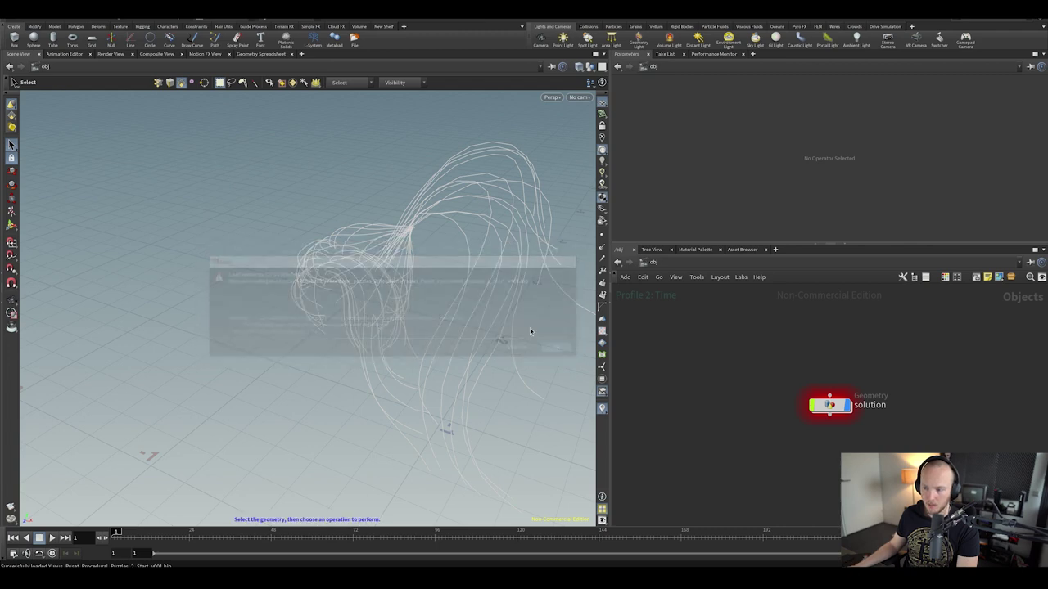
Enter the solution geometry network and view the hair curves and the repeated speed-test copies from several distances
{"action": "left_click_drag", "start_coordinate": [426, 298], "coordinate": [385, 292], "text": "alt"}
{"action": "double_click", "coordinate": [829, 404]}
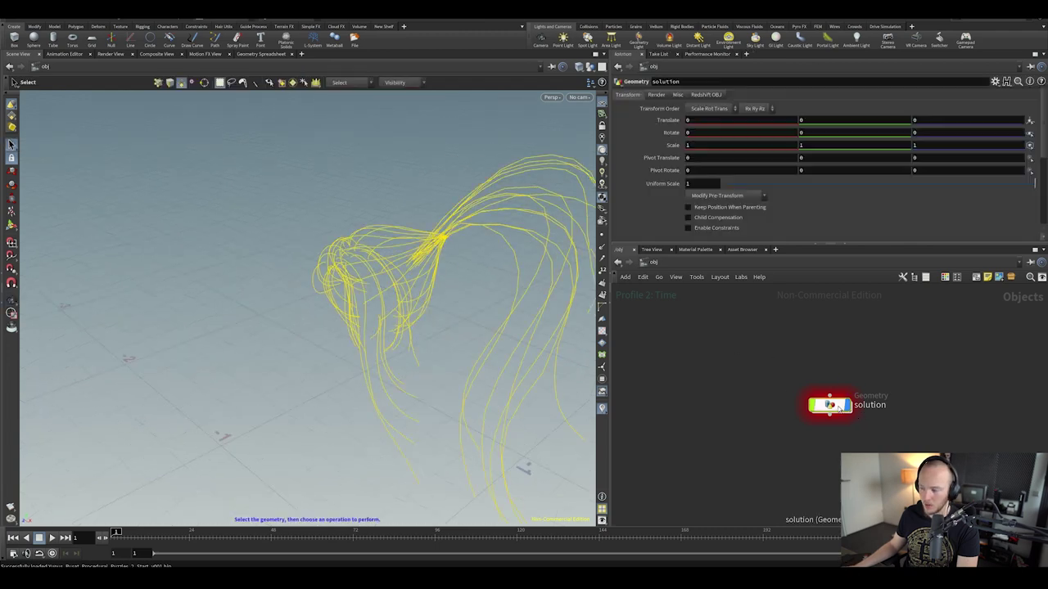
{"action": "middle_click_drag", "start_coordinate": [421, 242], "coordinate": [374, 231], "text": "alt"}
{"action": "right_click_drag", "start_coordinate": [375, 231], "coordinate": [370, 289], "text": "alt"}
{"action": "left_click_drag", "start_coordinate": [408, 300], "coordinate": [404, 324]}
{"action": "right_click_drag", "start_coordinate": [454, 292], "coordinate": [529, 264]}
{"action": "middle_click_drag", "start_coordinate": [529, 264], "coordinate": [311, 293]}
{"action": "right_click_drag", "start_coordinate": [311, 293], "coordinate": [351, 272]}
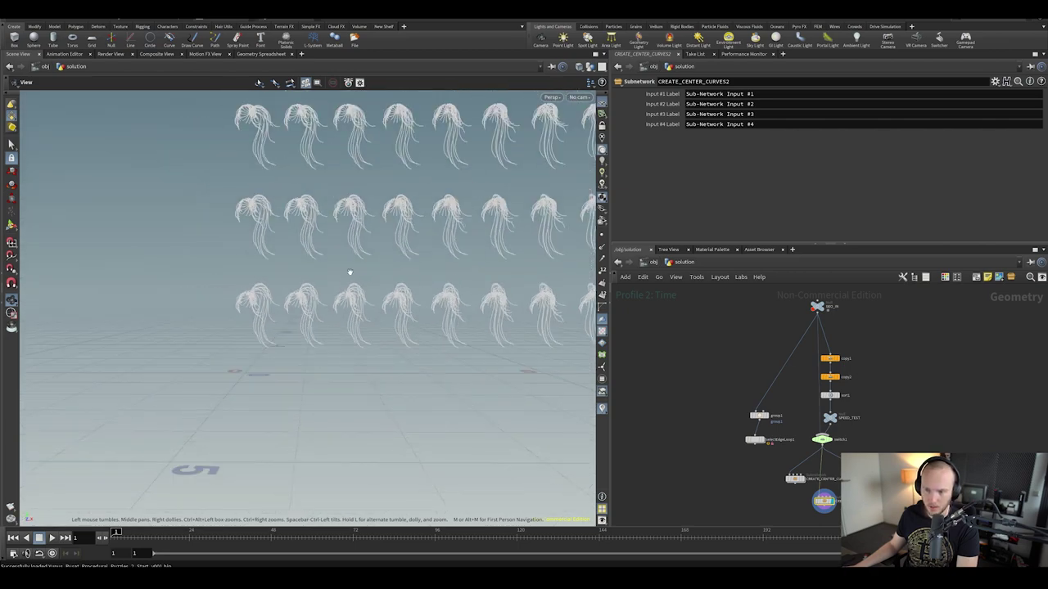
{"action": "middle_click_drag", "start_coordinate": [419, 210], "coordinate": [323, 289]}
{"action": "right_click_drag", "start_coordinate": [323, 288], "coordinate": [385, 264]}
{"action": "middle_click_drag", "start_coordinate": [385, 263], "coordinate": [335, 308]}
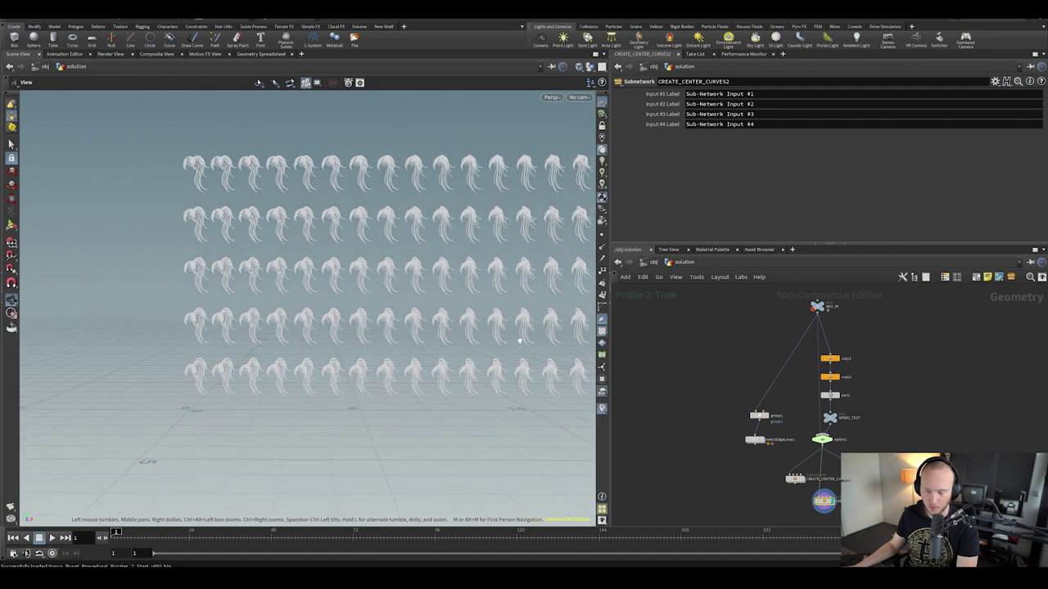
Enter the CREATE_CENTER_CURVES2 subnetwork and show the parameters of the create_center_pts wrangle inside its for-each loop
{"action": "middle_click_drag", "start_coordinate": [884, 438], "coordinate": [875, 383]}
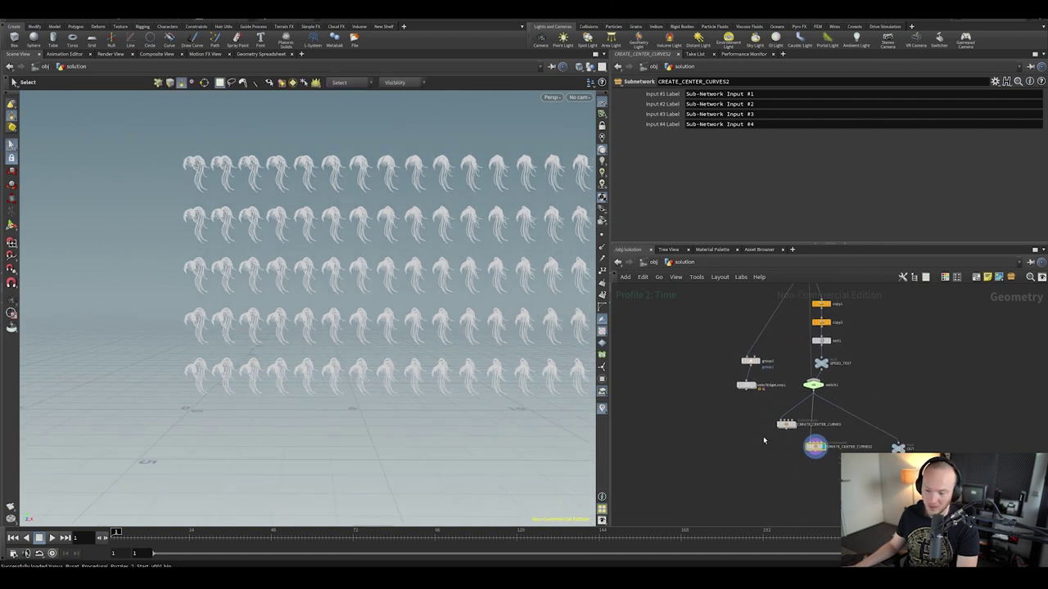
{"action": "scroll", "coordinate": [764, 440], "scroll_direction": "up", "scroll_amount": 3}
{"action": "double_click", "coordinate": [797, 442]}
{"action": "scroll", "coordinate": [778, 447], "scroll_direction": "up", "scroll_amount": 3}
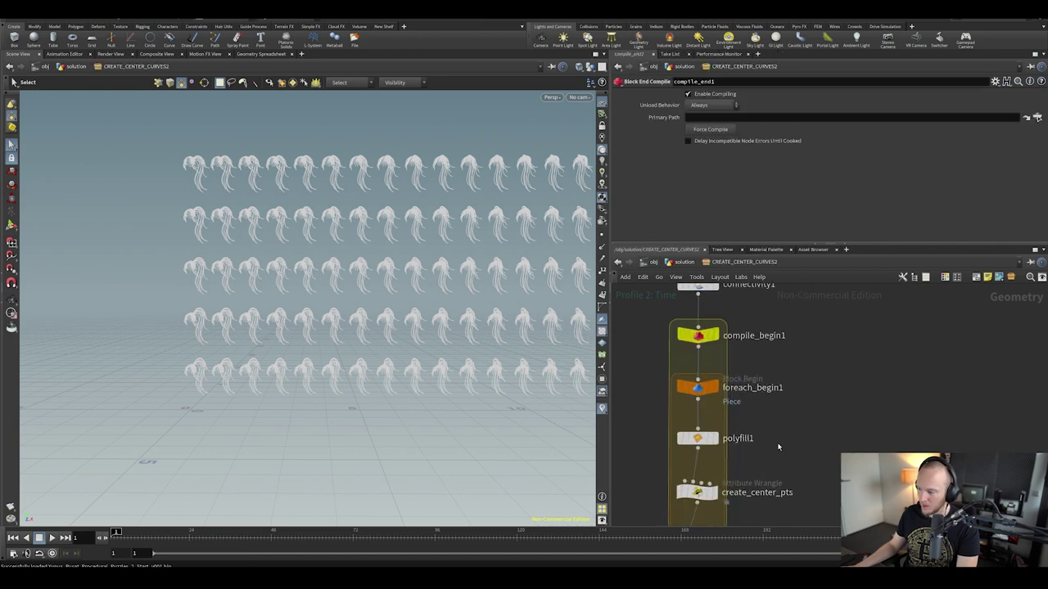
{"action": "middle_click_drag", "start_coordinate": [778, 447], "coordinate": [789, 389]}
{"action": "left_click", "coordinate": [704, 434]}
Skim the VEX code of create_center_pts, look inside the wrangle, and return to the solution network
{"action": "scroll", "coordinate": [702, 182], "scroll_direction": "down", "scroll_amount": 8}
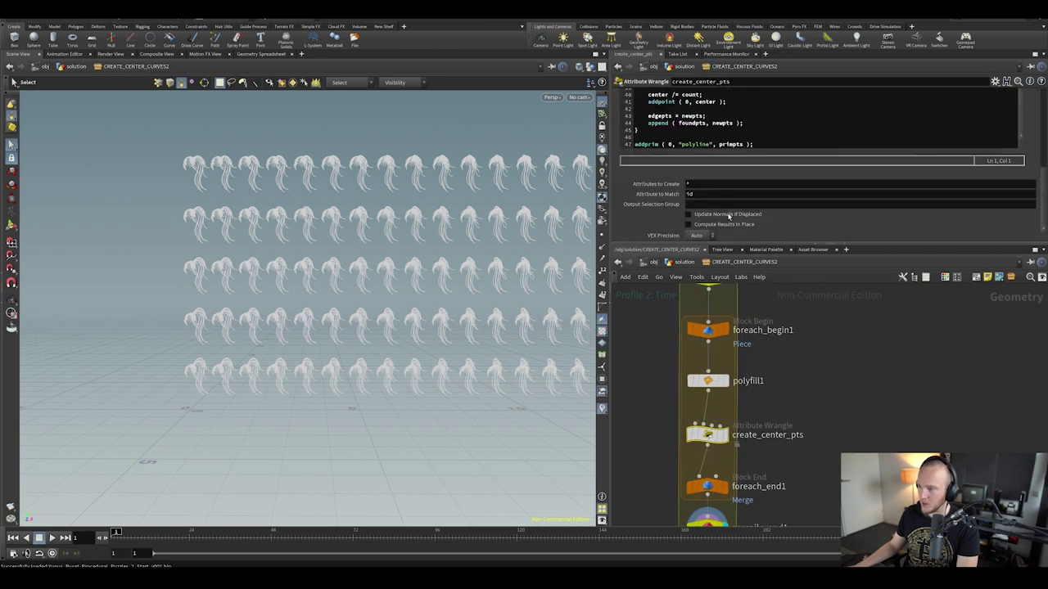
{"action": "scroll", "coordinate": [731, 216], "scroll_direction": "up", "scroll_amount": 6}
{"action": "scroll", "coordinate": [791, 361], "scroll_direction": "down", "scroll_amount": 3}
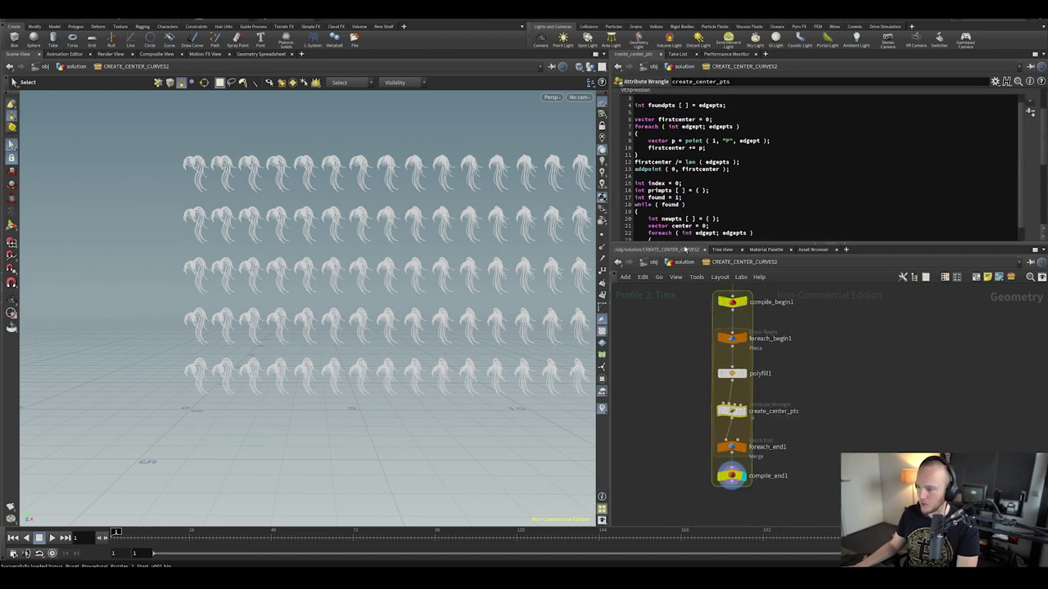
{"action": "scroll", "coordinate": [653, 398], "scroll_direction": "down", "scroll_amount": 3}
{"action": "key", "text": "i"}
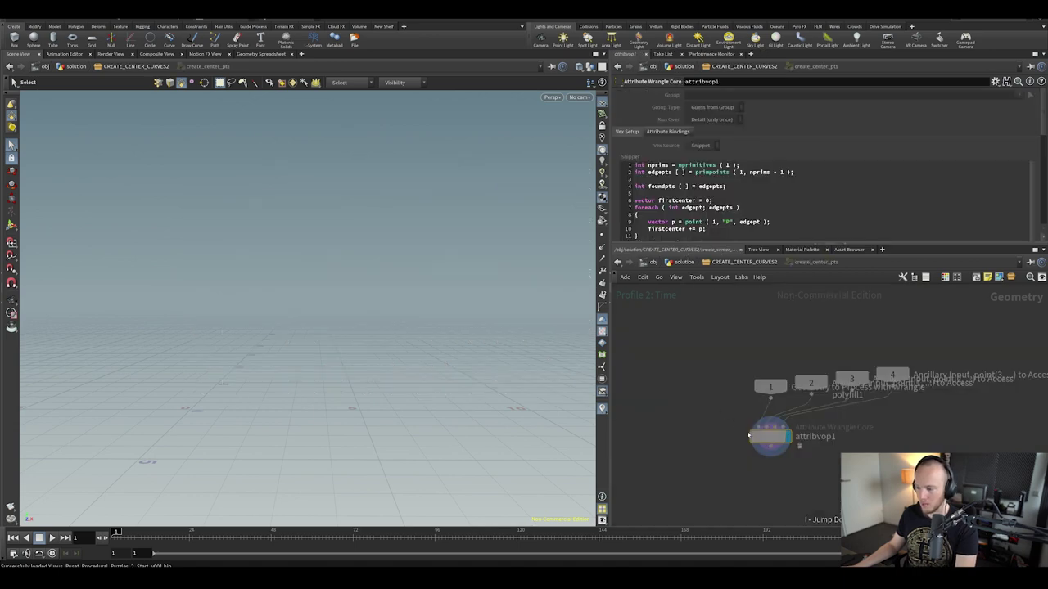
{"action": "key", "text": "u"}
{"action": "key", "text": "u"}
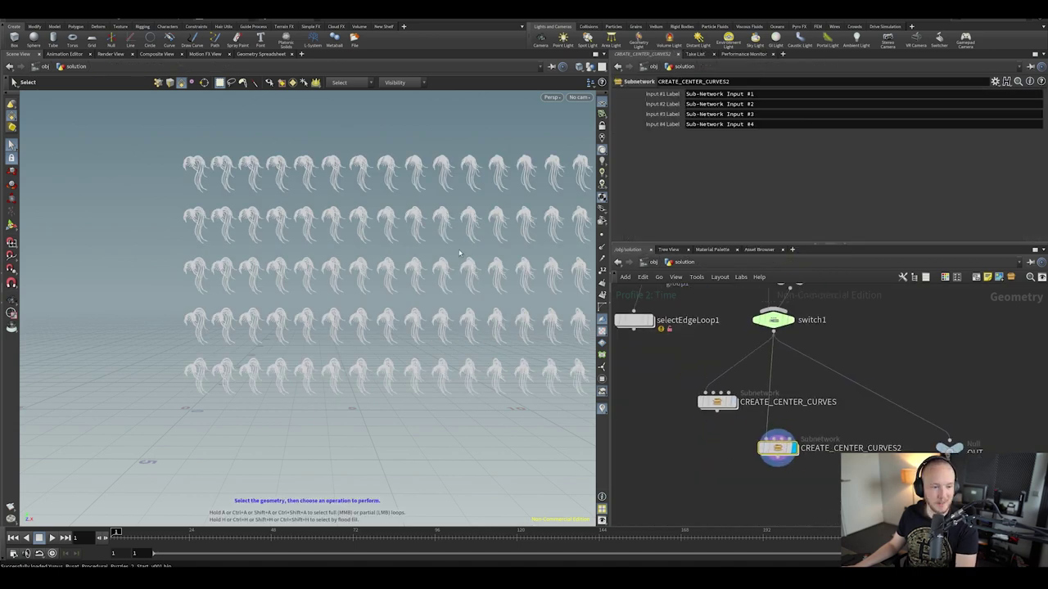
Display switch1 and insert a VDB from Polygons node between it and CREATE_CENTER_CURVES2
{"action": "middle_click_drag", "start_coordinate": [809, 360], "coordinate": [804, 382]}
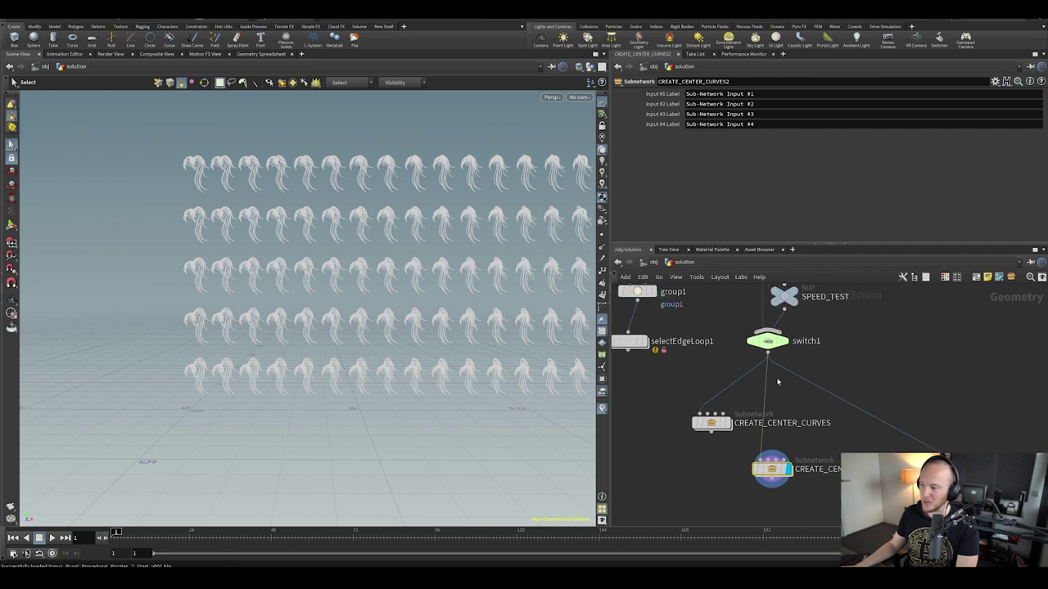
{"action": "left_click", "coordinate": [785, 341]}
{"action": "left_click", "coordinate": [768, 347]}
{"action": "key", "text": "Tab"}
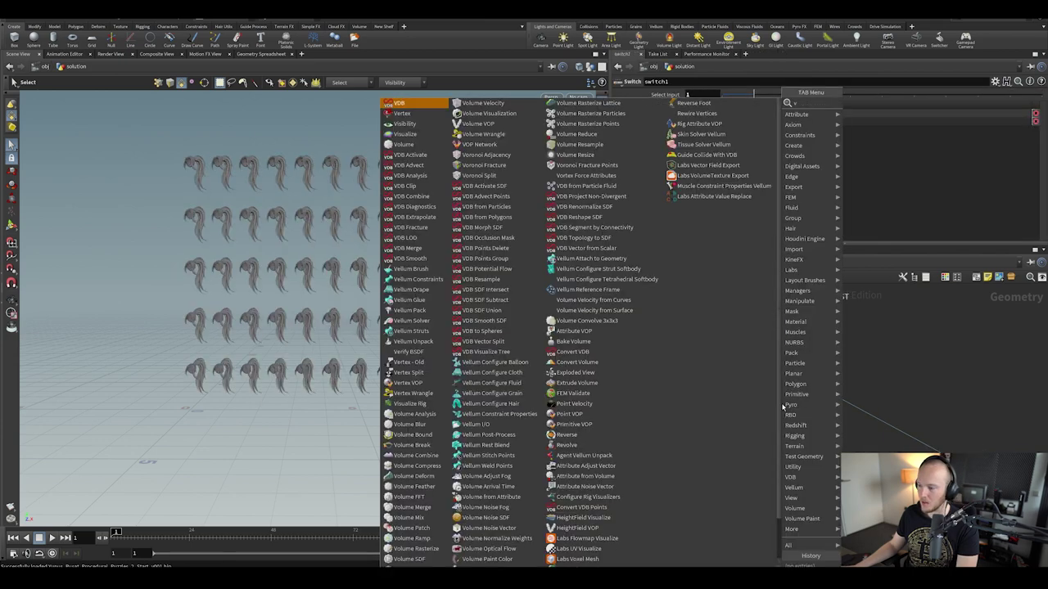
{"action": "mouse_move", "coordinate": [802, 166]}
{"action": "type", "text": "fr"}
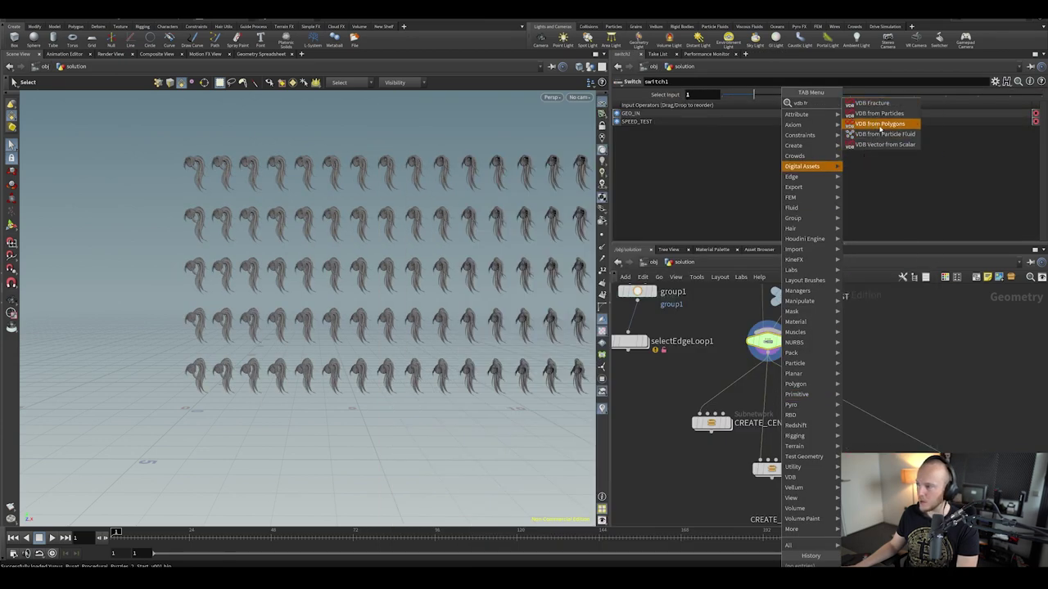
{"action": "left_click", "coordinate": [879, 127]}
{"action": "left_click", "coordinate": [770, 410]}
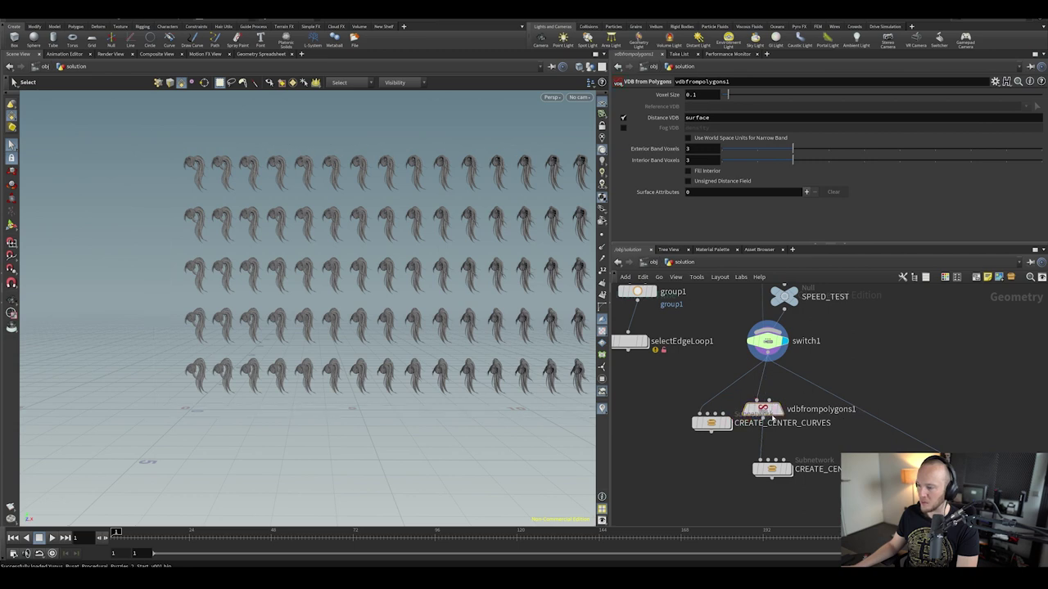
Display vdbfrompolygons1, bypass it, and view the whole grid of hair copies
{"action": "left_click", "coordinate": [777, 403]}
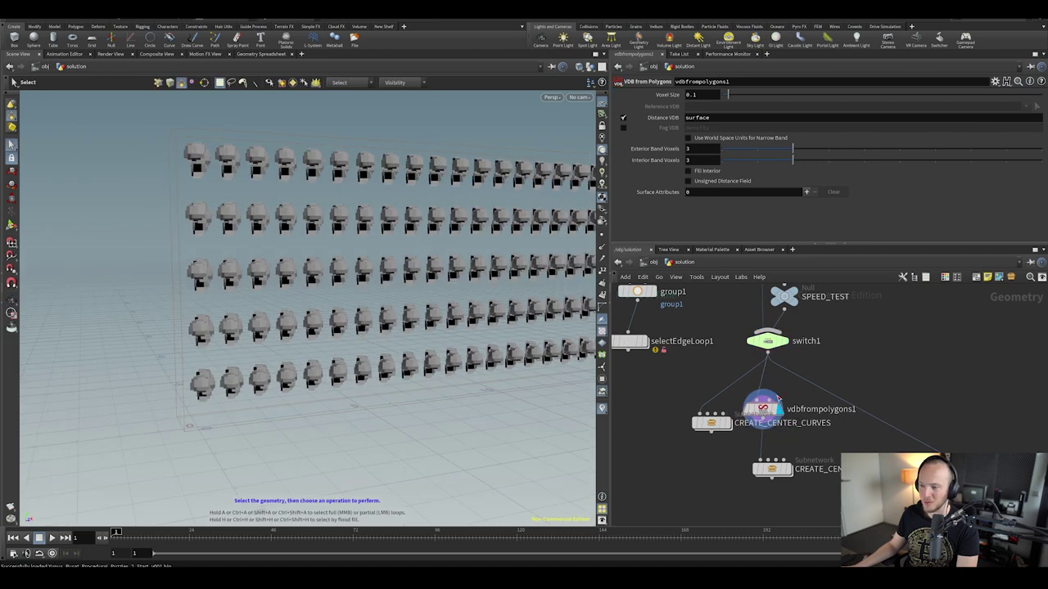
{"action": "left_click", "coordinate": [743, 393]}
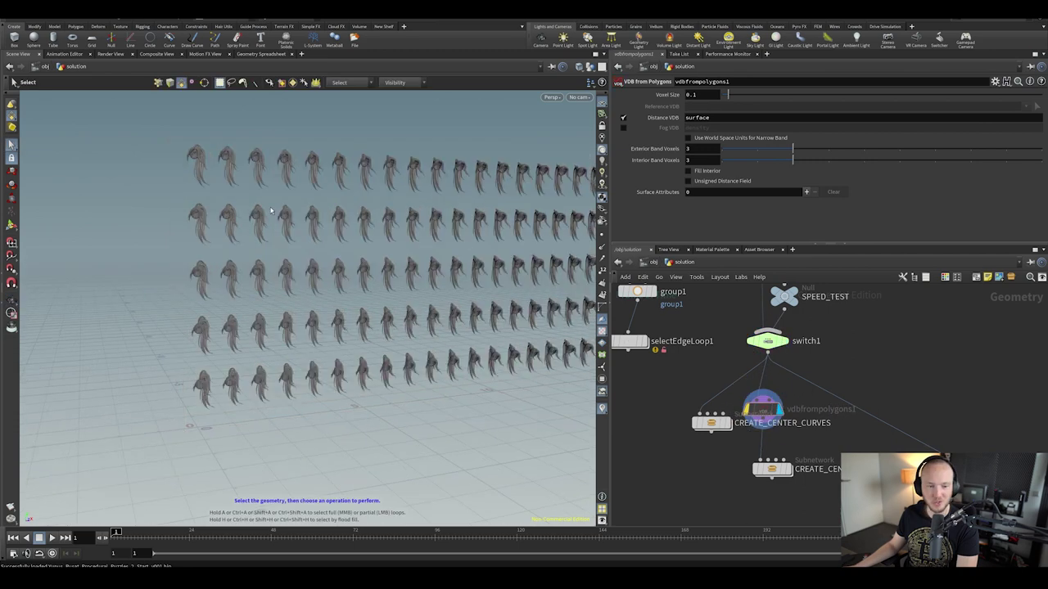
{"action": "left_click_drag", "start_coordinate": [258, 242], "coordinate": [331, 287], "text": "alt"}
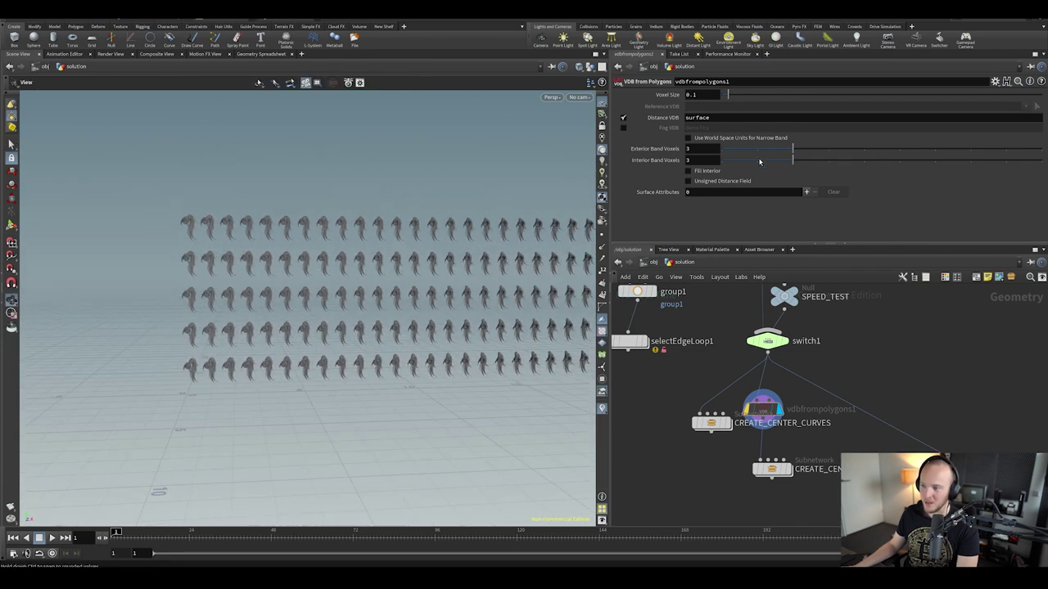
{"action": "middle_click_drag", "start_coordinate": [480, 281], "coordinate": [413, 257], "text": "alt"}
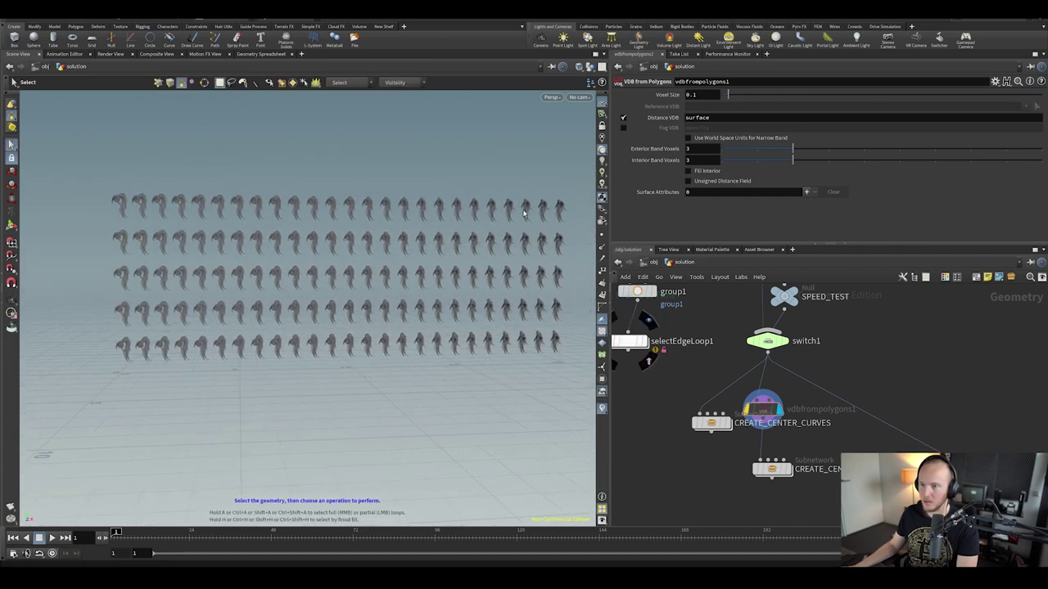
Record a performance profile while CREATE_CENTER_CURVES2 cooks, and compare its time with the runs in the Excel speed spreadsheet
{"action": "left_click", "coordinate": [728, 54]}
{"action": "left_click", "coordinate": [813, 64]}
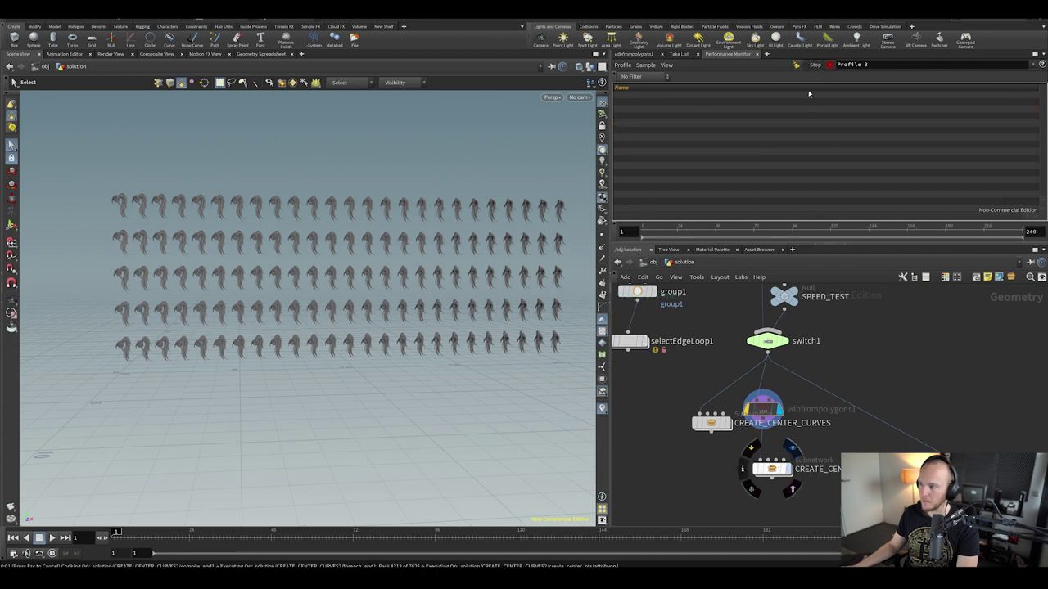
{"action": "left_click", "coordinate": [822, 65]}
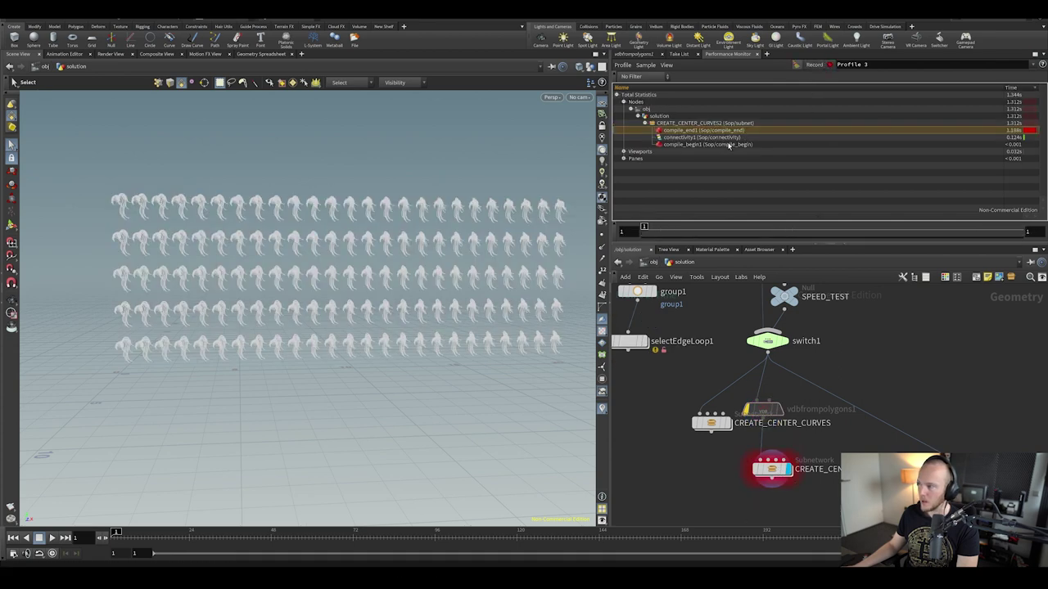
{"action": "left_click", "coordinate": [699, 123]}
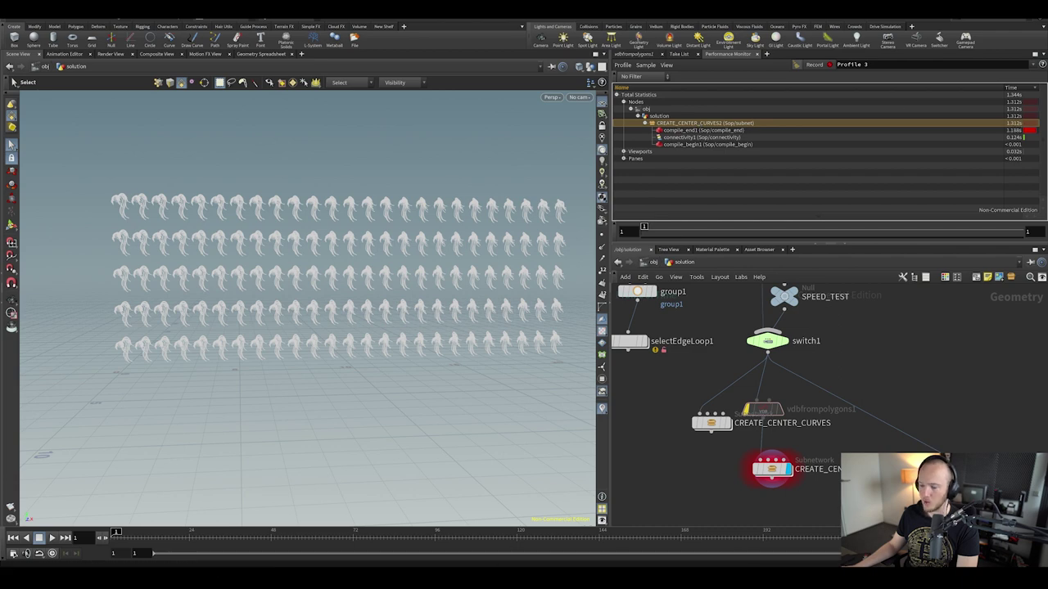
{"action": "key", "text": "alt+Tab"}
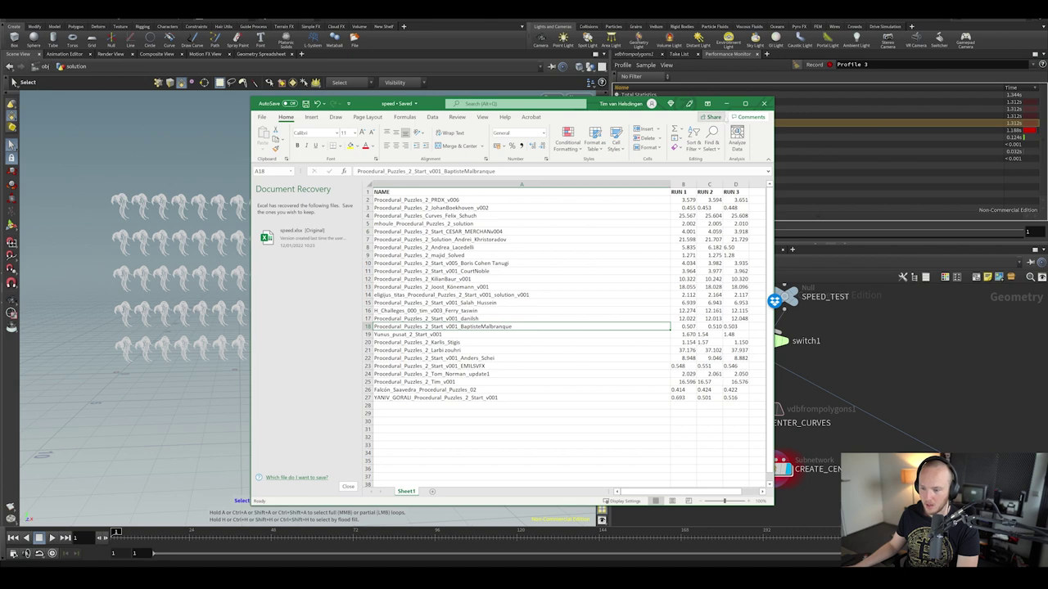
{"action": "left_click", "coordinate": [726, 103]}
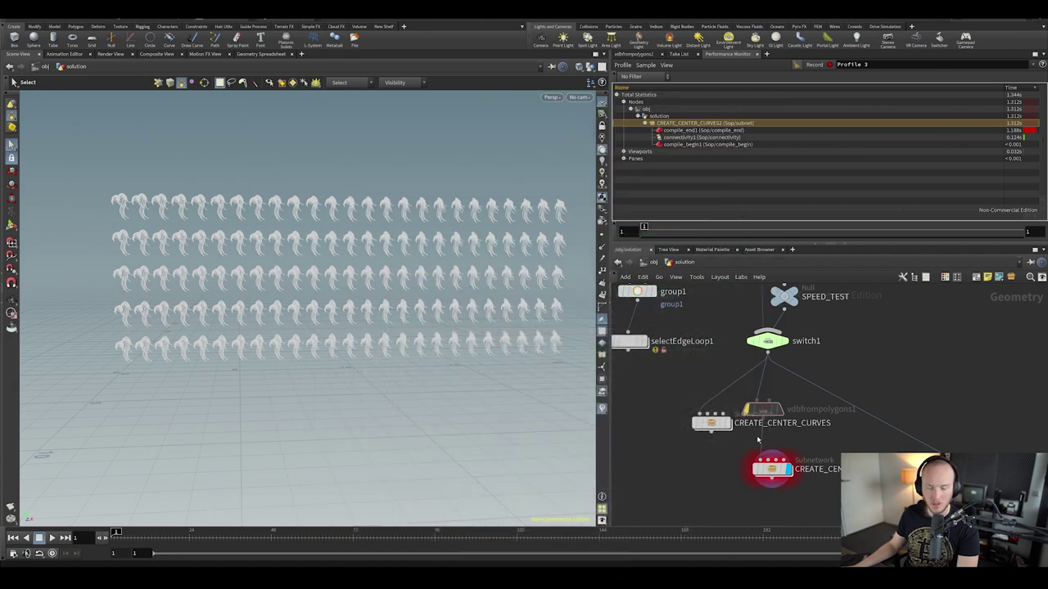
Enter CREATE_CENTER_CURVES2 again, show the create_center_pts parameters, and enlarge the parameter area for its code
{"action": "double_click", "coordinate": [772, 466]}
{"action": "scroll", "coordinate": [648, 383], "scroll_direction": "up", "scroll_amount": 3}
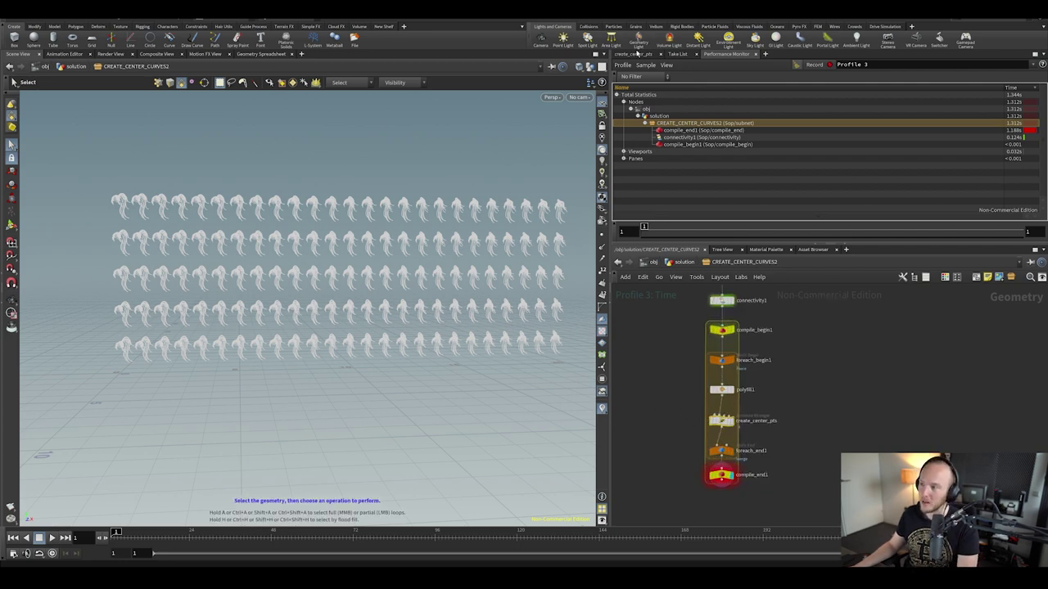
{"action": "left_click", "coordinate": [628, 54]}
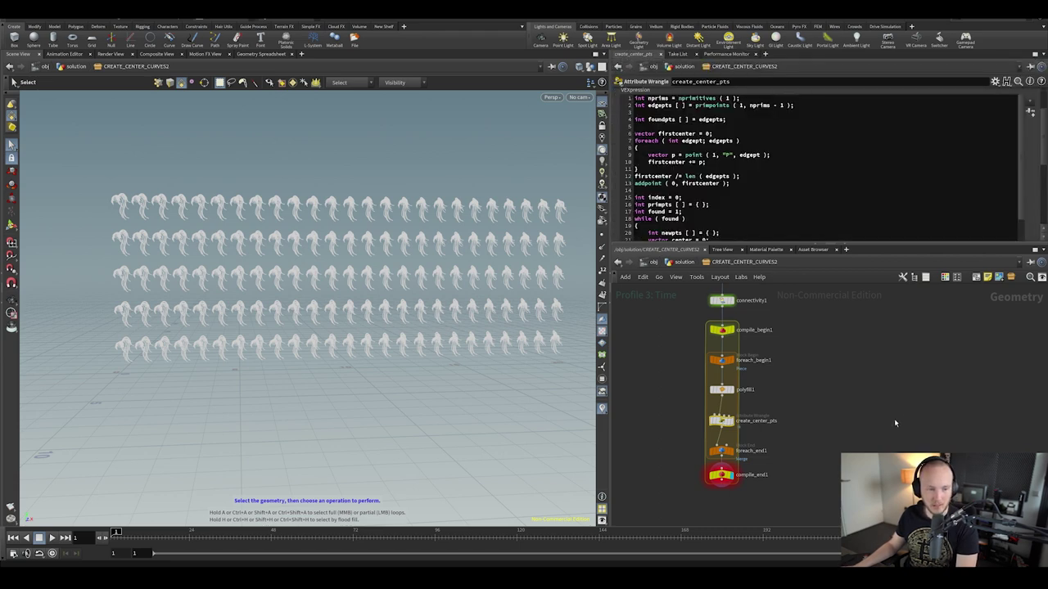
{"action": "left_click_drag", "start_coordinate": [674, 246], "coordinate": [673, 383]}
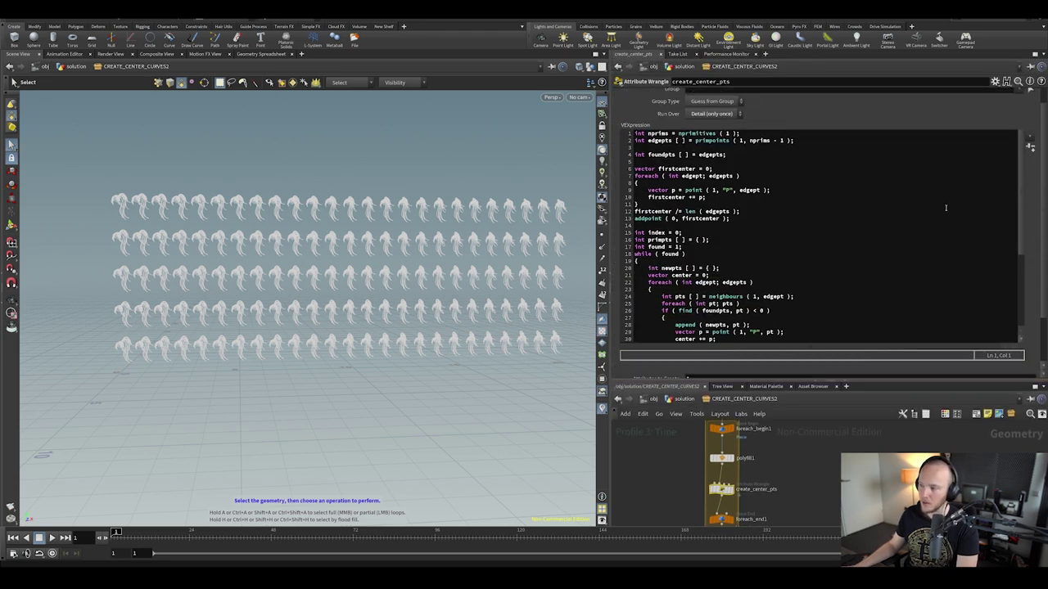
Read the create_center_pts VEX code from the first-centre calculation to the final addprim polyline, and save the scene
{"action": "scroll", "coordinate": [1032, 241], "scroll_direction": "down", "scroll_amount": 5}
{"action": "left_click_drag", "start_coordinate": [1032, 239], "coordinate": [989, 247]}
{"action": "scroll", "coordinate": [735, 211], "scroll_direction": "up", "scroll_amount": 6}
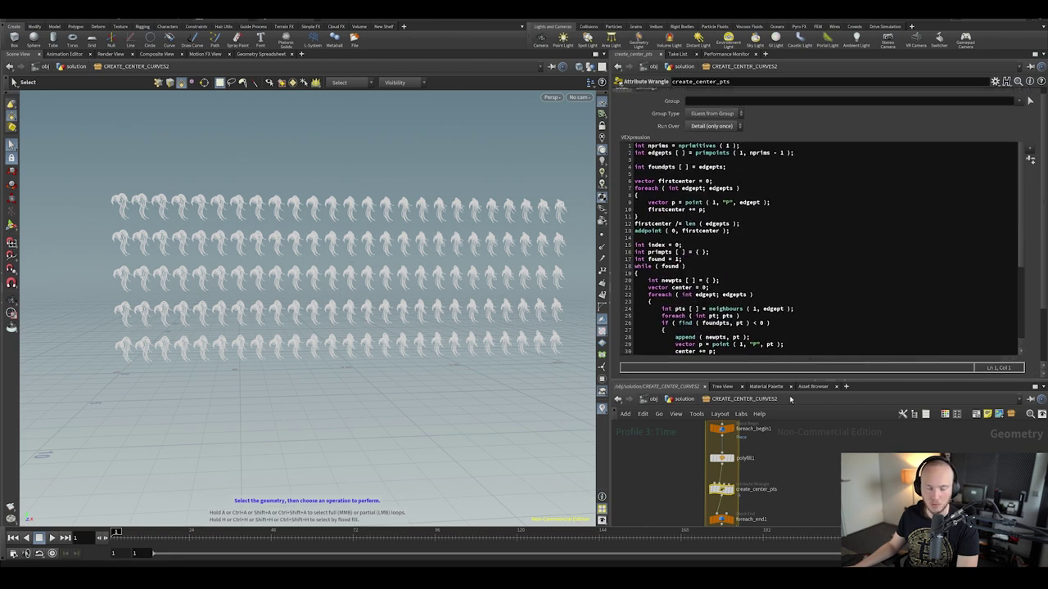
{"action": "scroll", "coordinate": [700, 278], "scroll_direction": "down", "scroll_amount": 8}
{"action": "key", "text": "ctrl+s"}
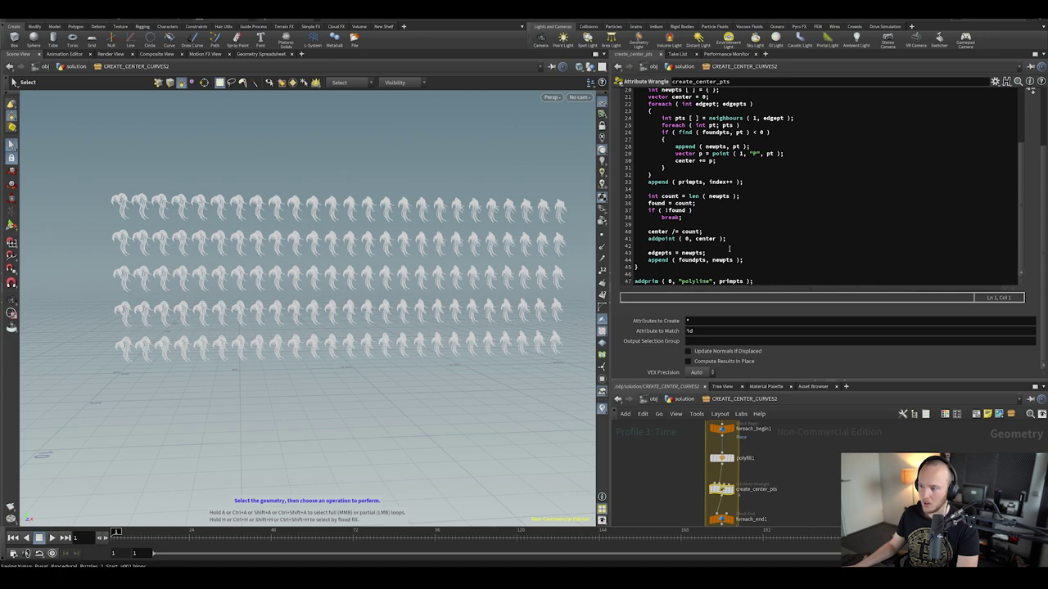
Review the create_center_pts VEX code from its opening lines to the addprim call, and return to the solution network
{"action": "scroll", "coordinate": [709, 239], "scroll_direction": "up", "scroll_amount": 6}
{"action": "scroll", "coordinate": [708, 234], "scroll_direction": "up", "scroll_amount": 3}
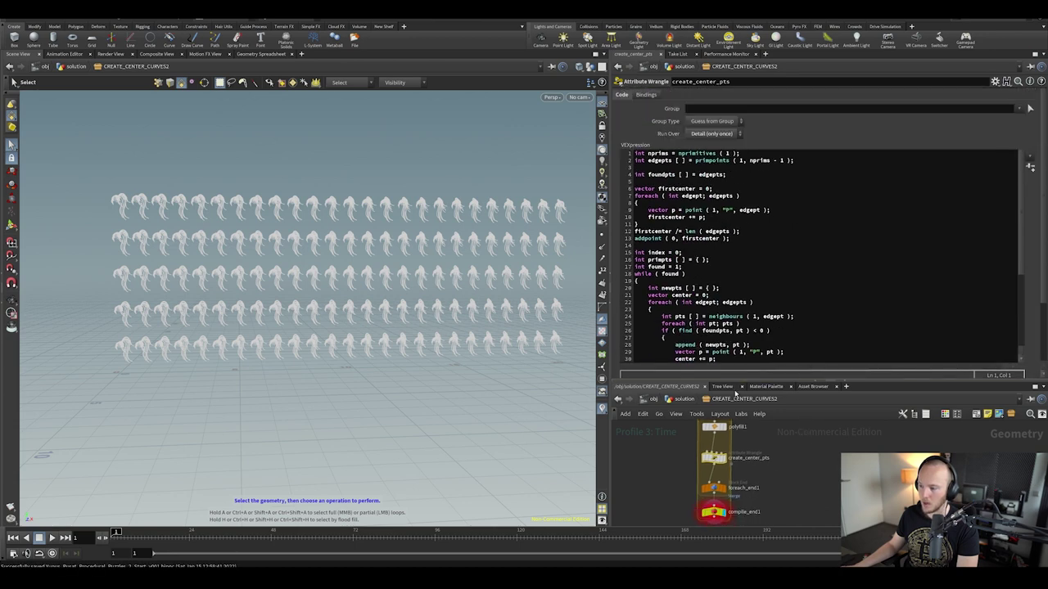
{"action": "left_click_drag", "start_coordinate": [712, 379], "coordinate": [711, 316]}
{"action": "scroll", "coordinate": [711, 309], "scroll_direction": "down", "scroll_amount": 12}
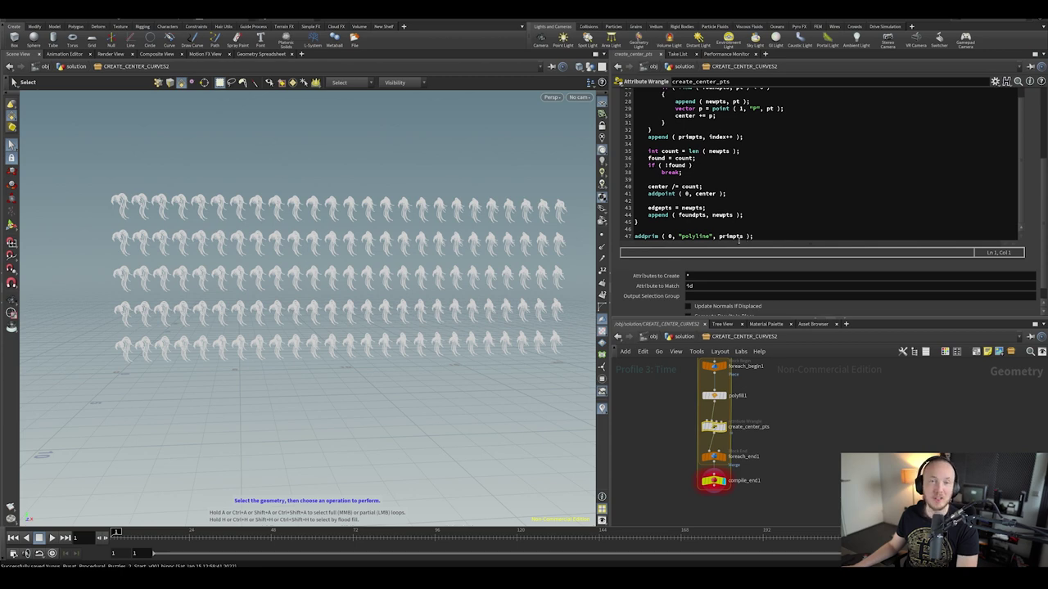
{"action": "scroll", "coordinate": [792, 228], "scroll_direction": "up", "scroll_amount": 8}
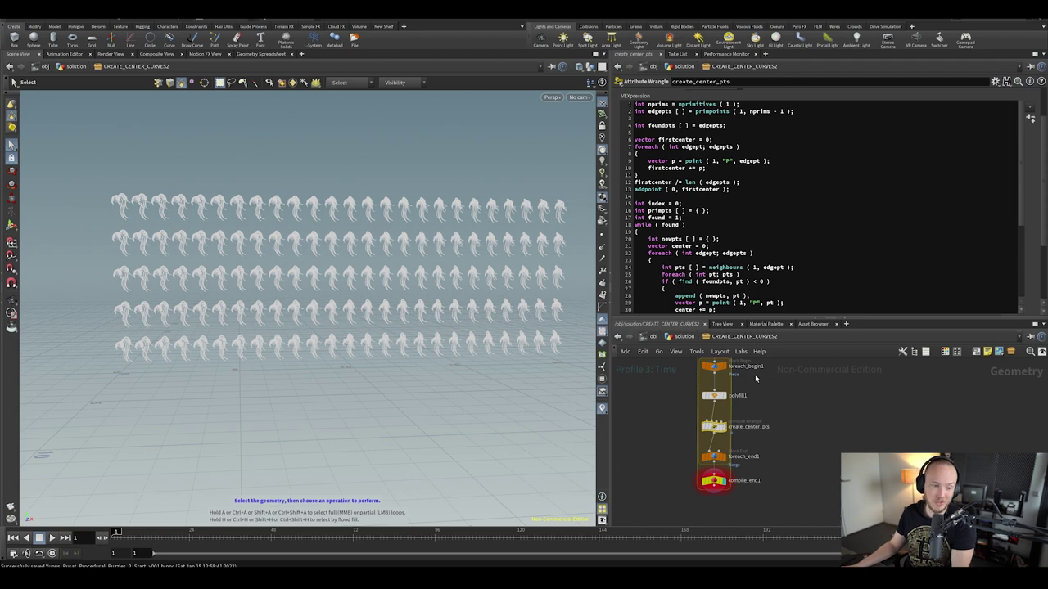
{"action": "scroll", "coordinate": [734, 242], "scroll_direction": "down", "scroll_amount": 10}
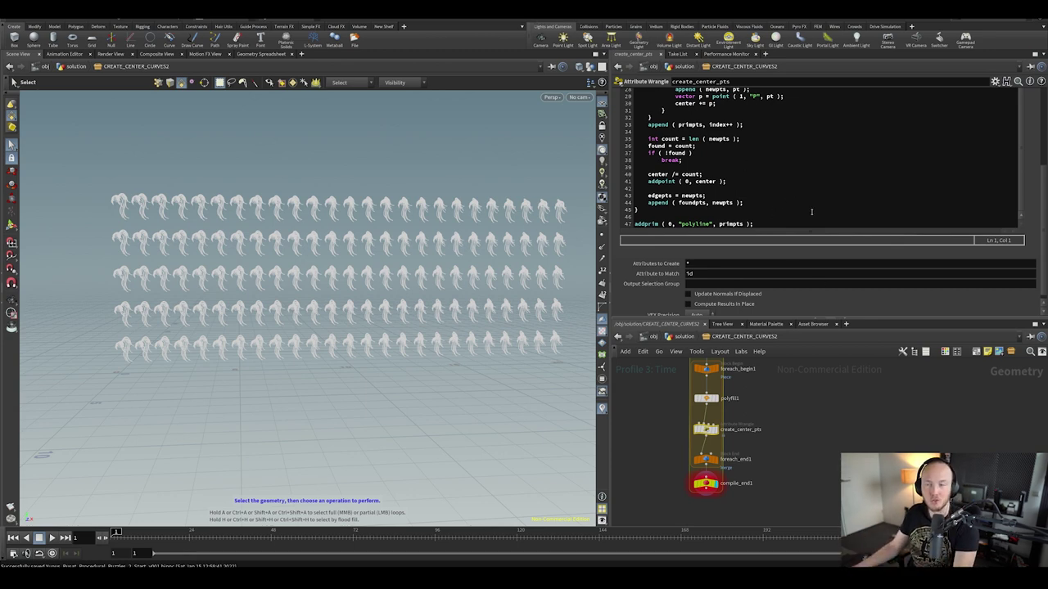
{"action": "scroll", "coordinate": [806, 204], "scroll_direction": "up", "scroll_amount": 9}
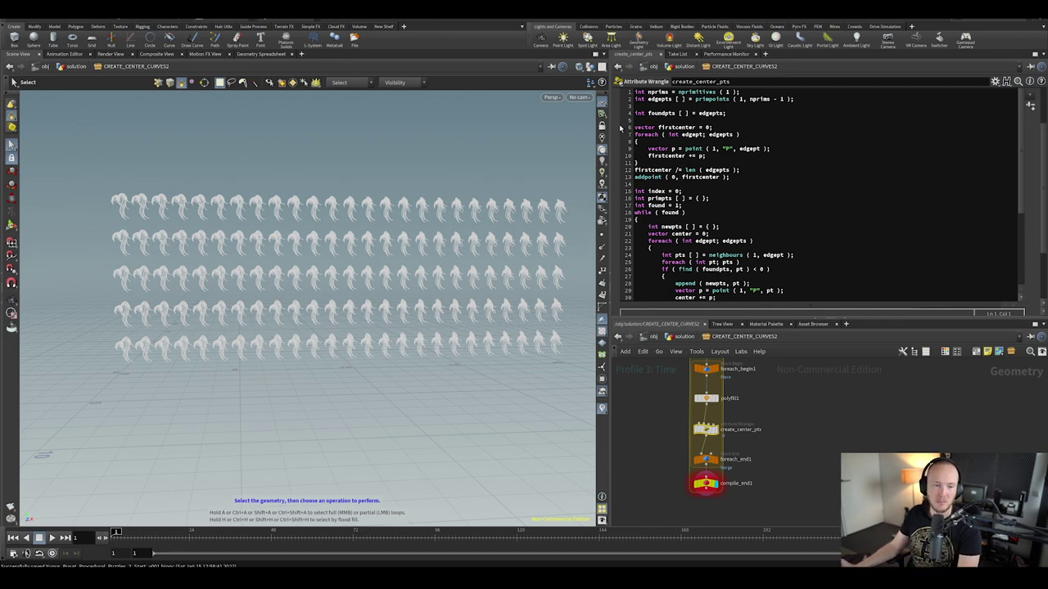
{"action": "scroll", "coordinate": [727, 210], "scroll_direction": "down", "scroll_amount": 7}
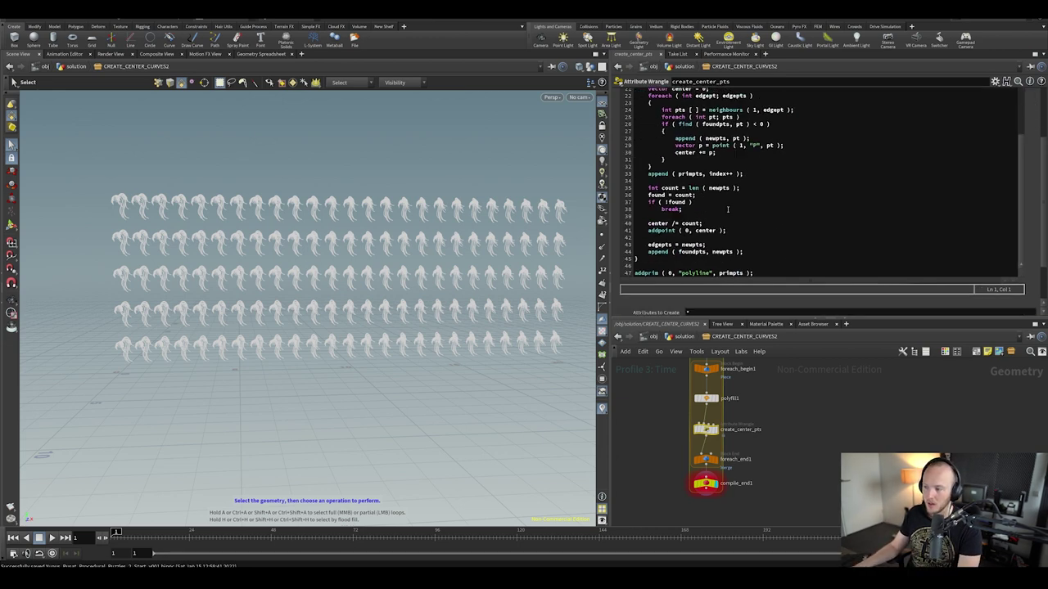
{"action": "key", "text": "u"}
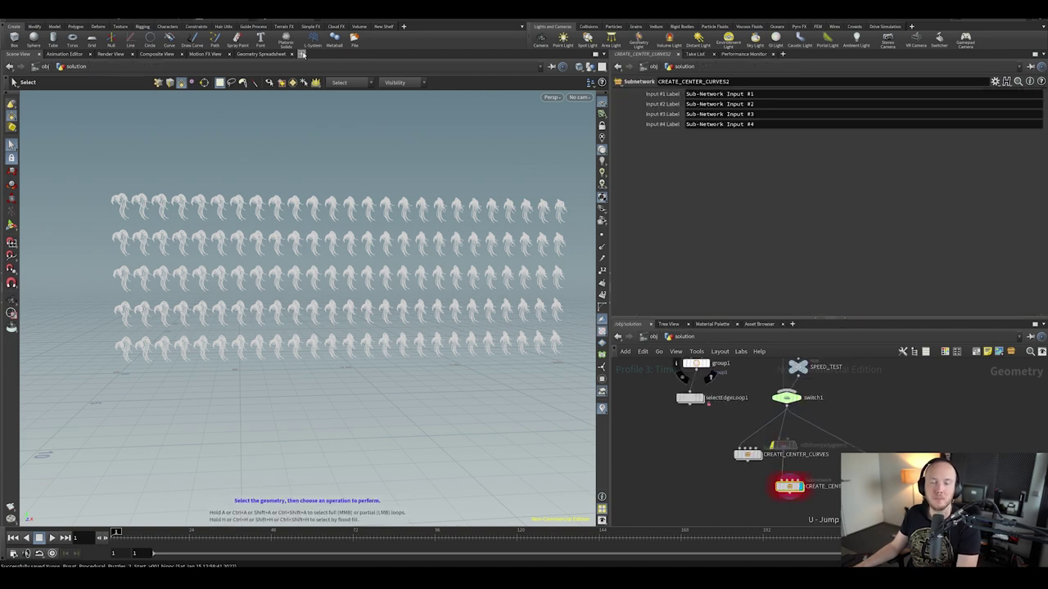
{"action": "left_click", "coordinate": [15, 21]}
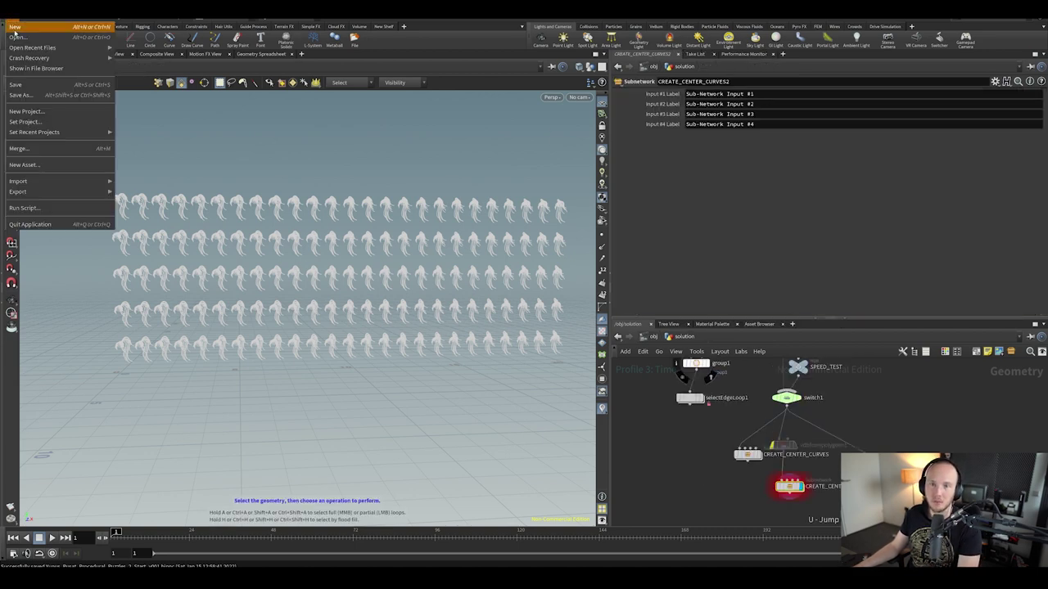
{"action": "left_click", "coordinate": [16, 37]}
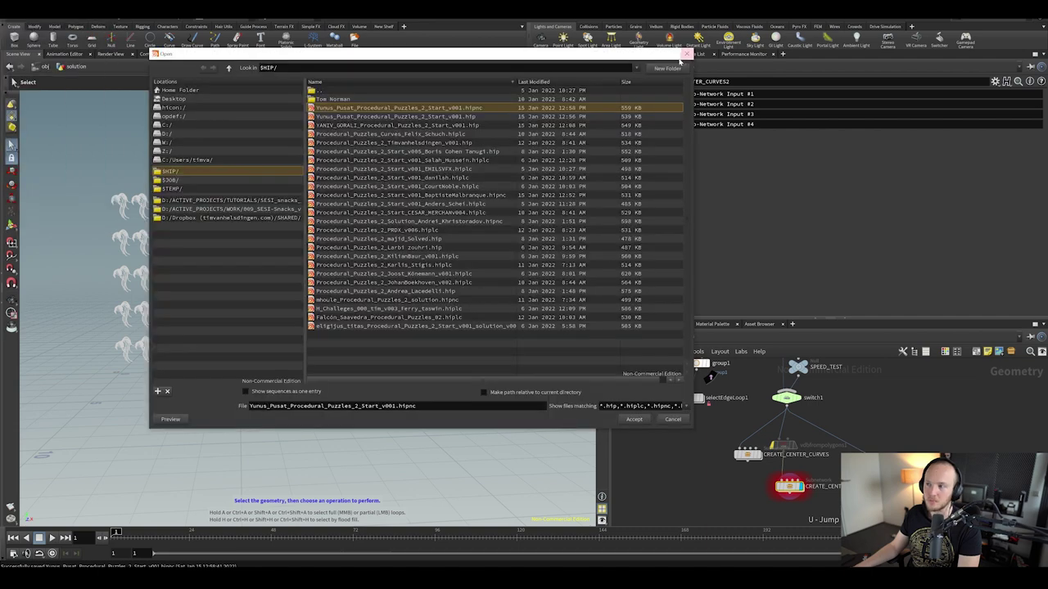
{"action": "key", "text": "Escape"}
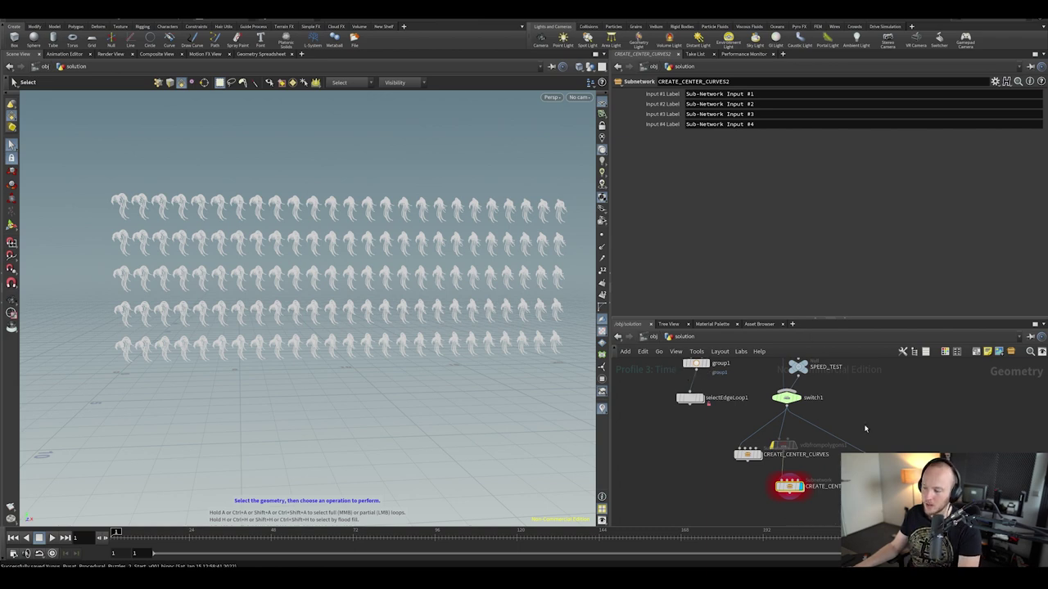
Set copy2's total number to 40 and link copy1's total number to it with a relative reference
{"action": "scroll", "coordinate": [808, 425], "scroll_direction": "down", "scroll_amount": 3}
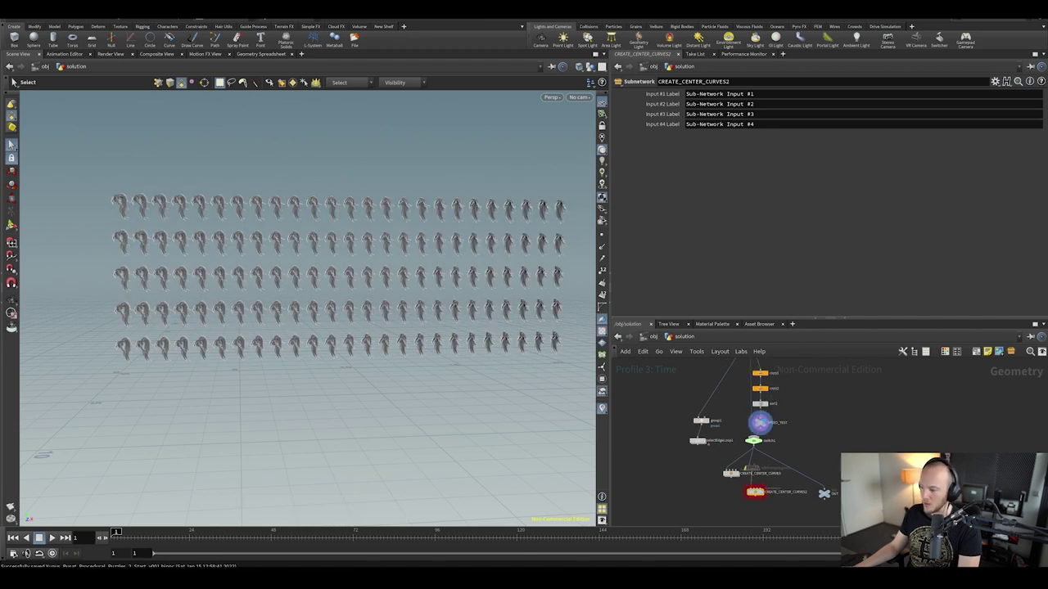
{"action": "left_click", "coordinate": [760, 388]}
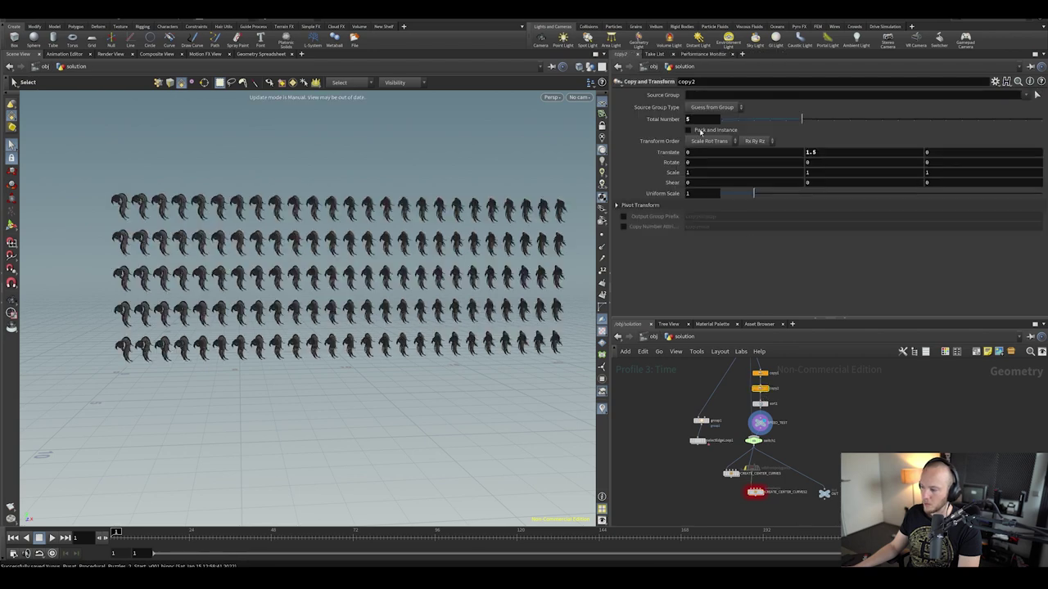
{"action": "right_click", "coordinate": [663, 119]}
{"action": "left_click", "coordinate": [696, 194]}
{"action": "type", "text": "0"}
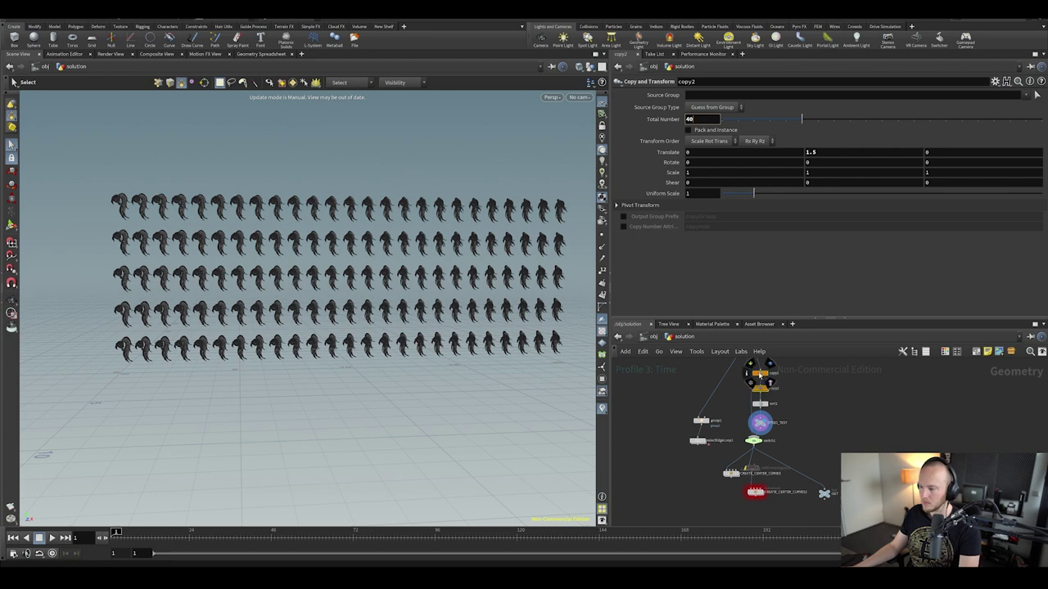
{"action": "left_click", "coordinate": [759, 373]}
{"action": "right_click", "coordinate": [692, 120]}
{"action": "left_click", "coordinate": [760, 227]}
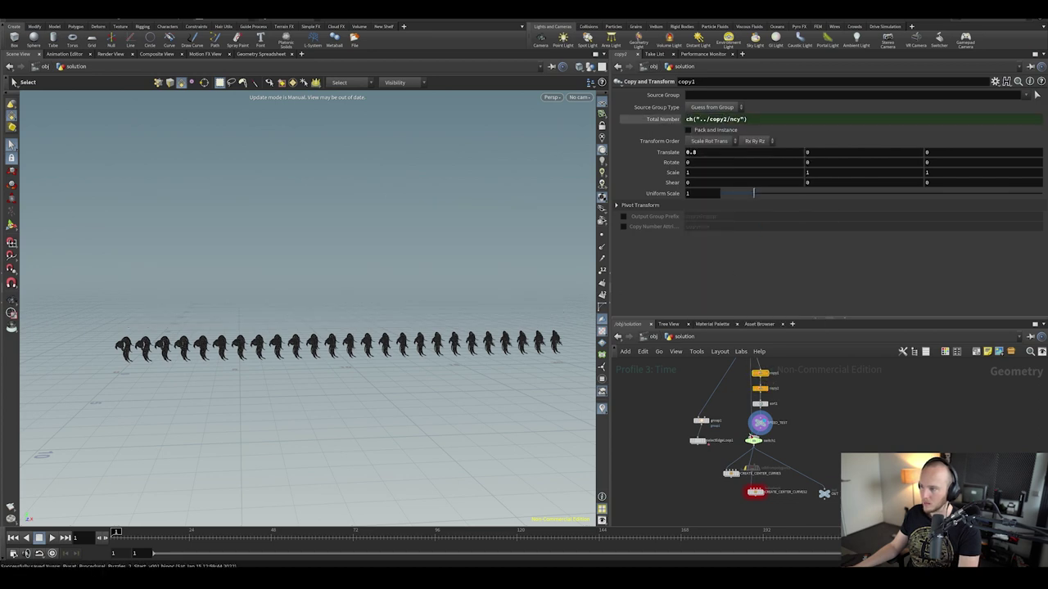
Display switch1, record a performance profile while CREATE_CENTER_CURVES2 cooks the enlarged grid, and save the scene
{"action": "scroll", "coordinate": [761, 434], "scroll_direction": "up", "scroll_amount": 2}
{"action": "left_click", "coordinate": [766, 429]}
{"action": "middle_click_drag", "start_coordinate": [816, 416], "coordinate": [817, 369]}
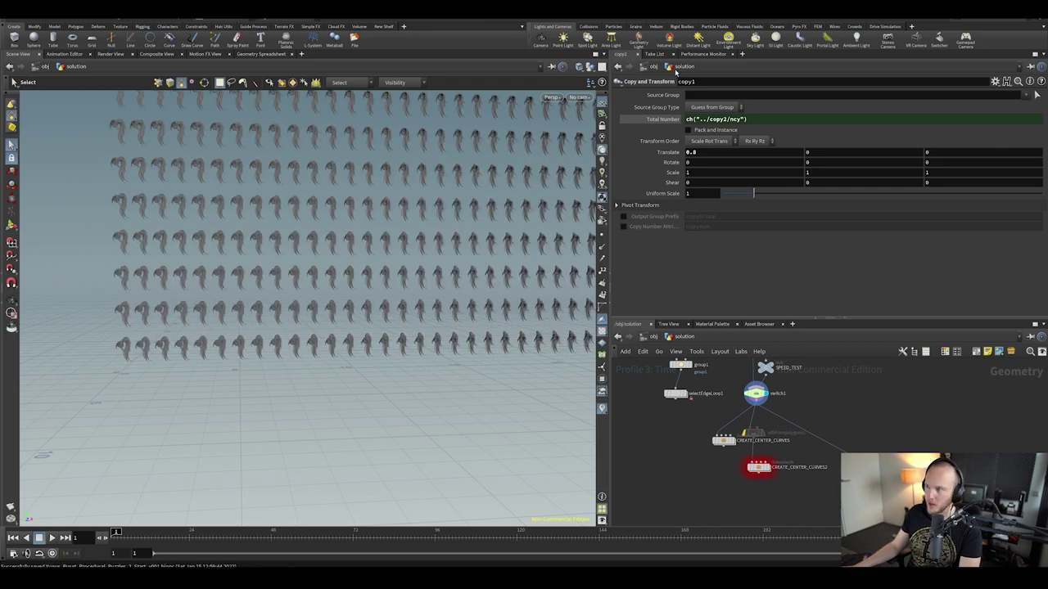
{"action": "left_click", "coordinate": [704, 54]}
{"action": "left_click", "coordinate": [814, 67]}
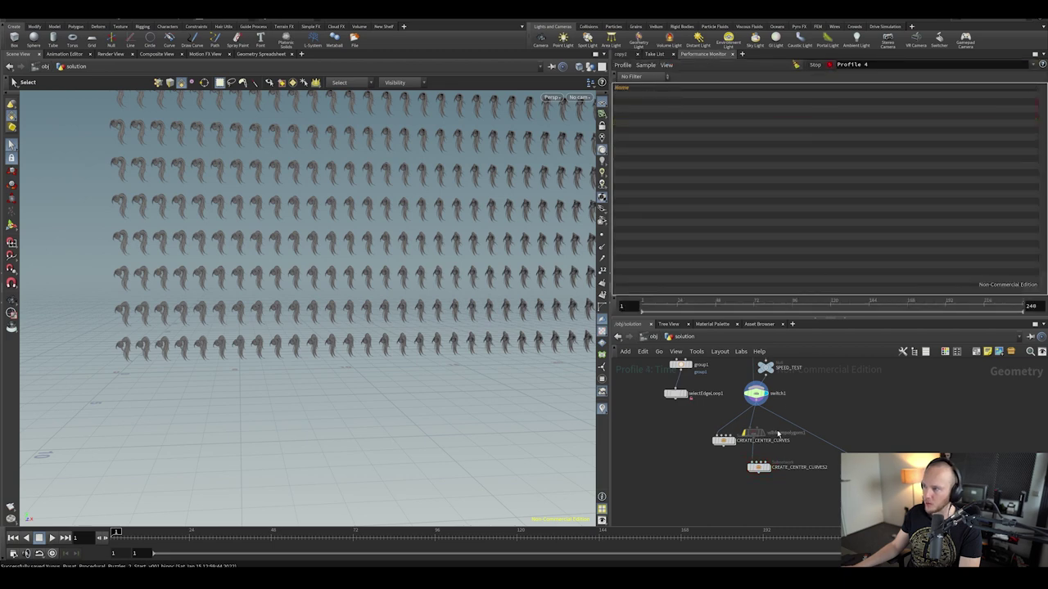
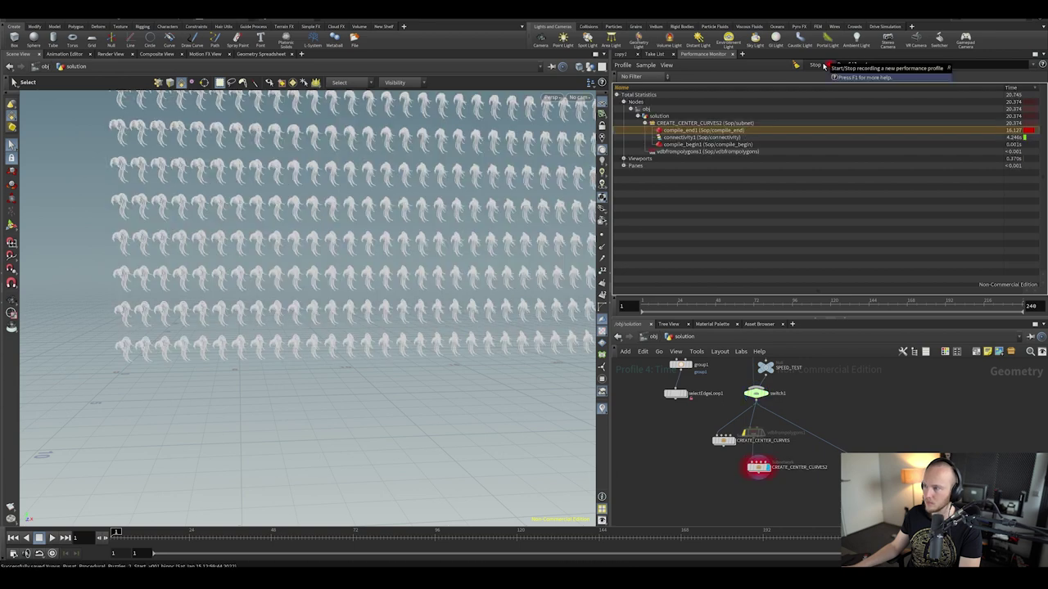
{"action": "left_click", "coordinate": [819, 65]}
{"action": "left_click", "coordinate": [728, 123]}
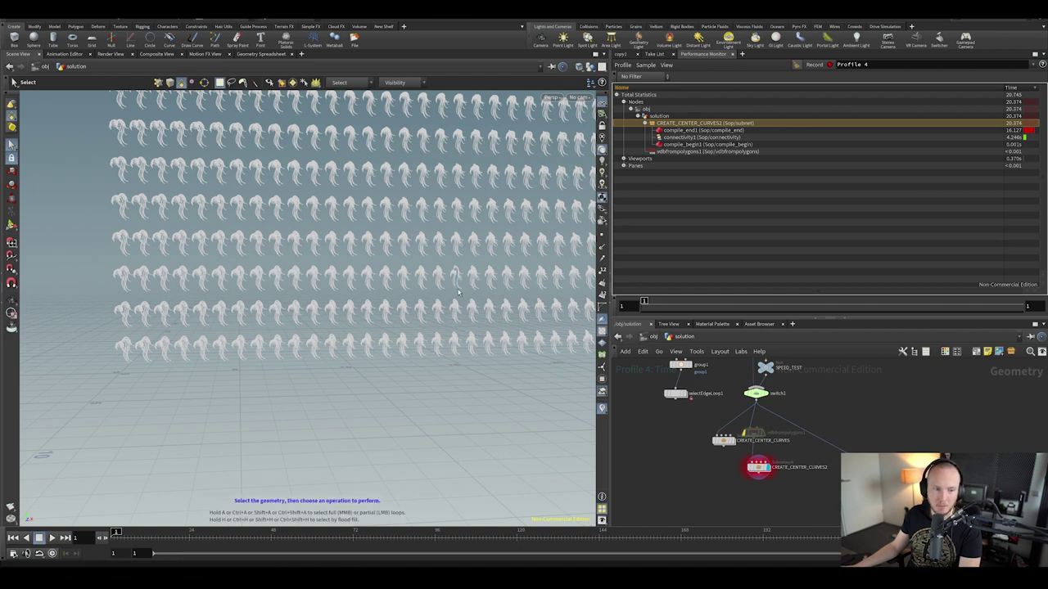
{"action": "middle_click_drag", "start_coordinate": [409, 280], "coordinate": [389, 333], "text": "alt"}
{"action": "key", "text": "s"}
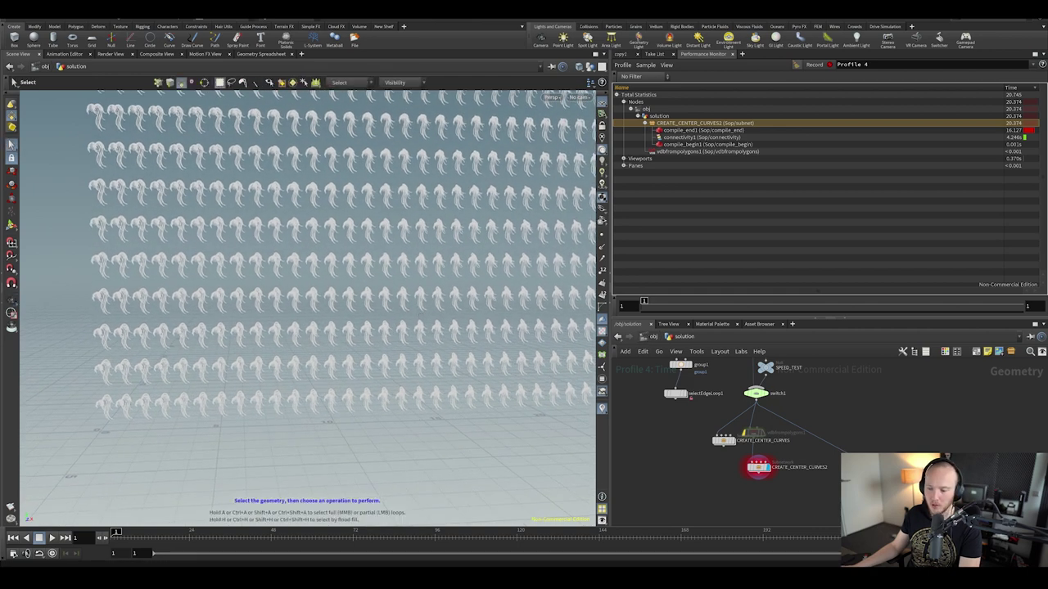
Widen the Excel speed spreadsheet and compare the submissions' RUN 1, 25x25 and 40x40 times, then return to Houdini
{"action": "key", "text": "alt+Tab"}
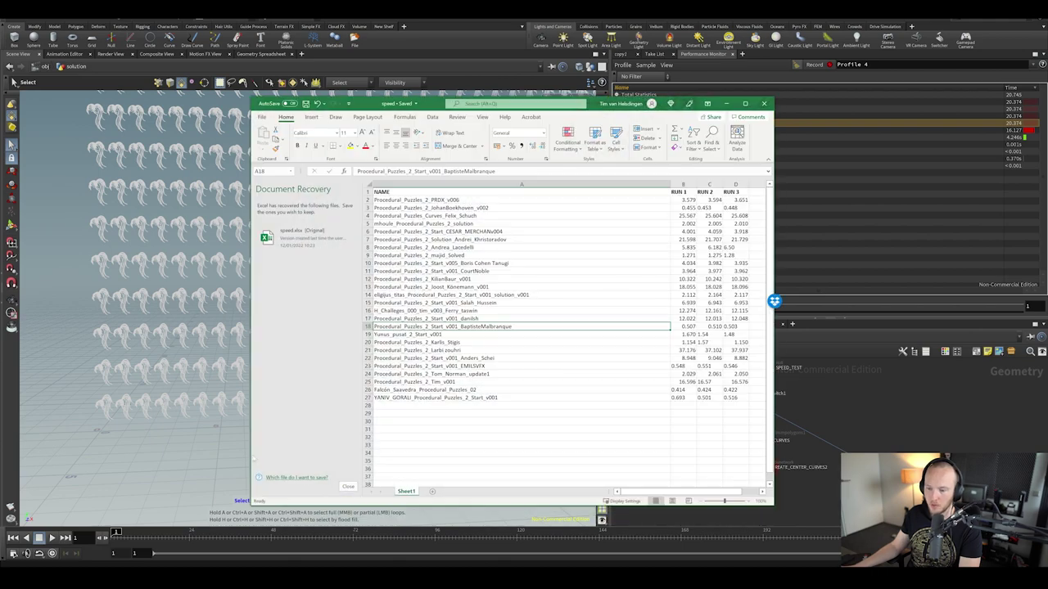
{"action": "left_click_drag", "start_coordinate": [248, 452], "coordinate": [94, 452]}
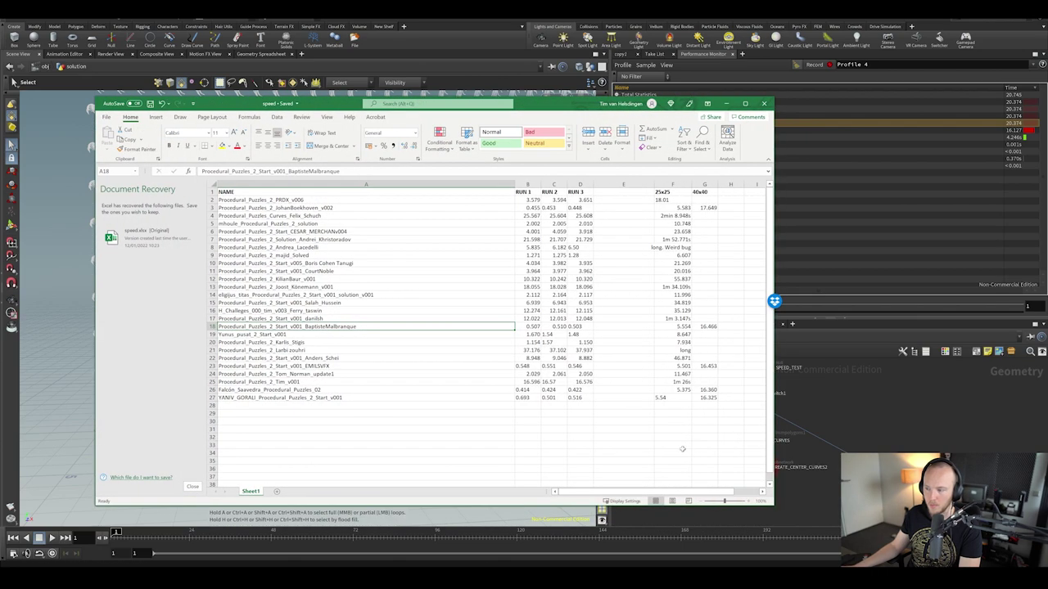
{"action": "left_click", "coordinate": [672, 437]}
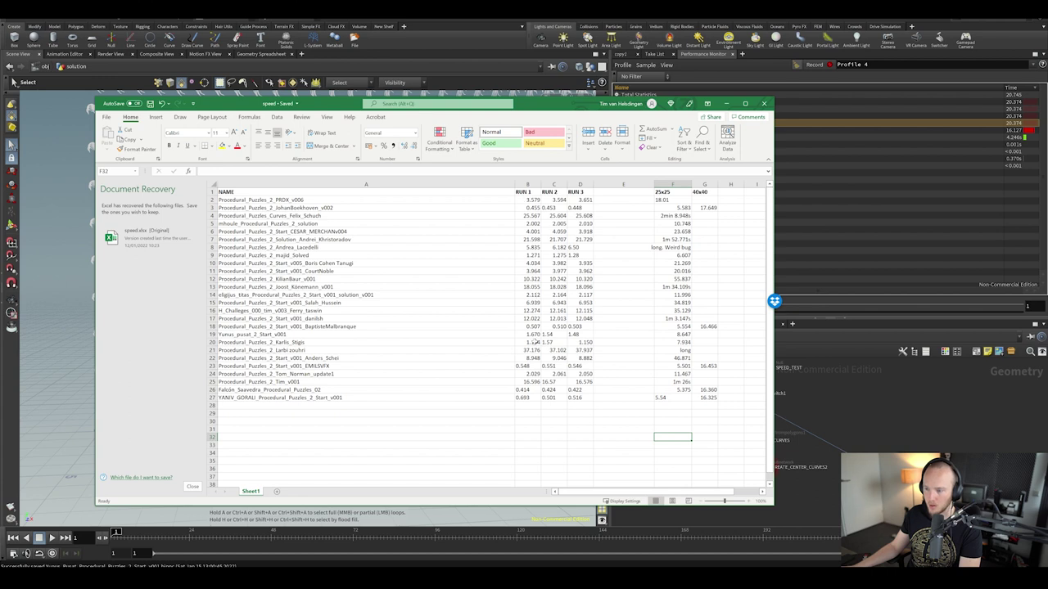
{"action": "left_click", "coordinate": [533, 342]}
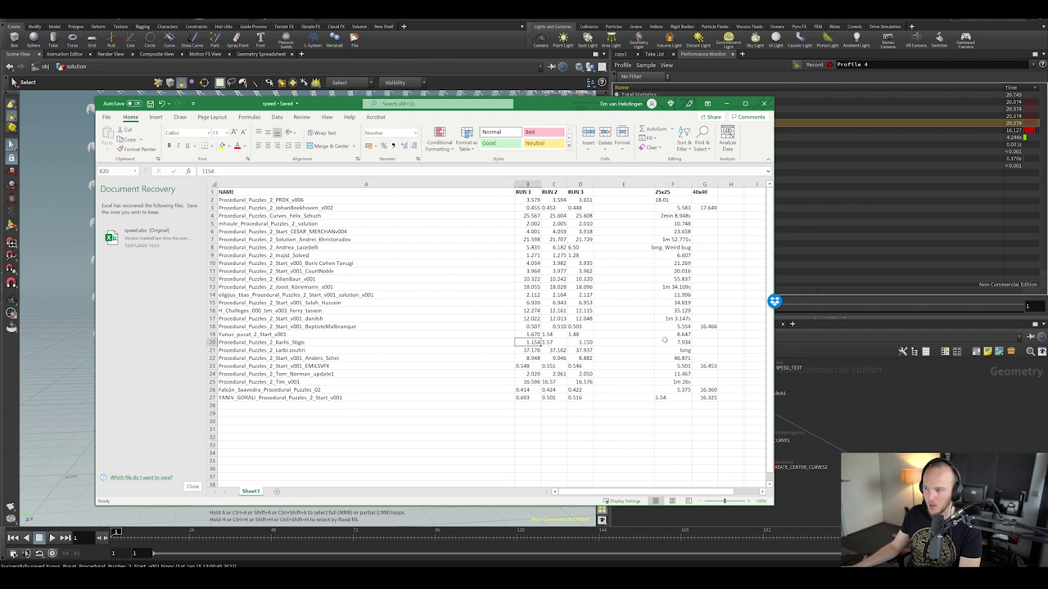
{"action": "left_click", "coordinate": [677, 342]}
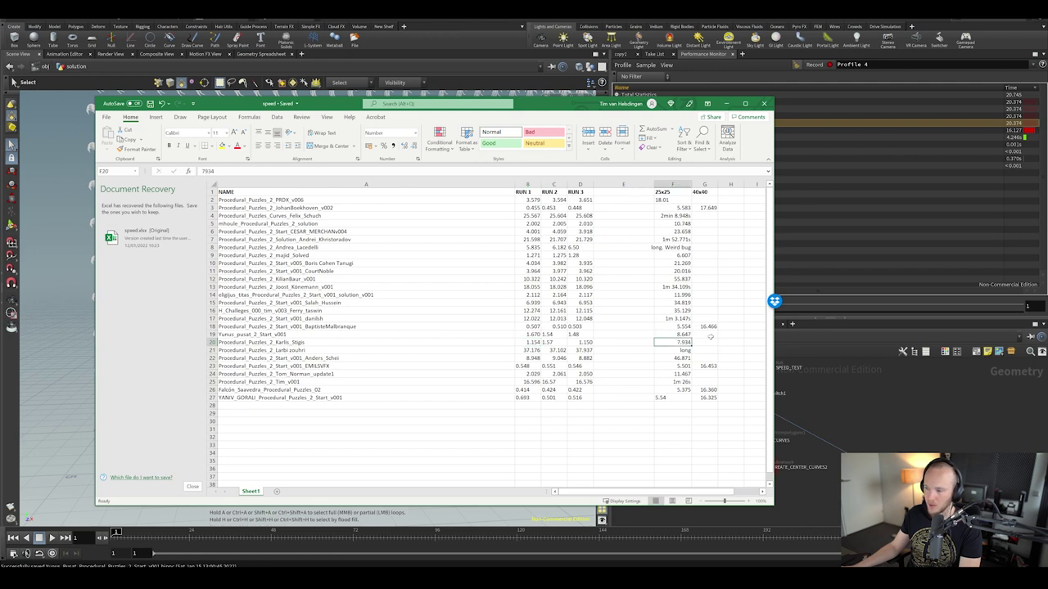
{"action": "left_click", "coordinate": [710, 326]}
{"action": "left_click", "coordinate": [534, 327]}
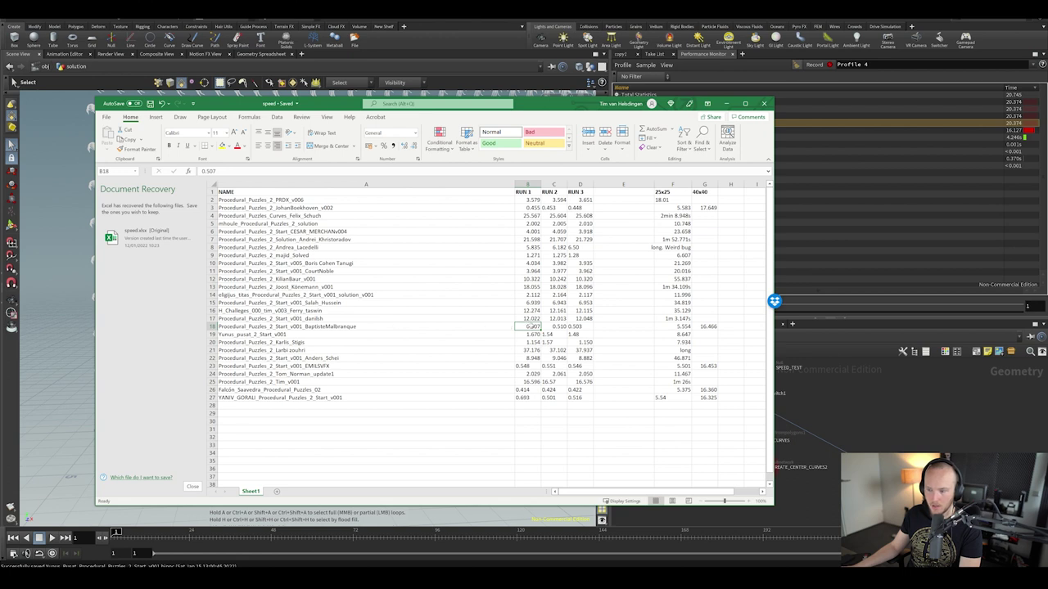
{"action": "left_click", "coordinate": [705, 326]}
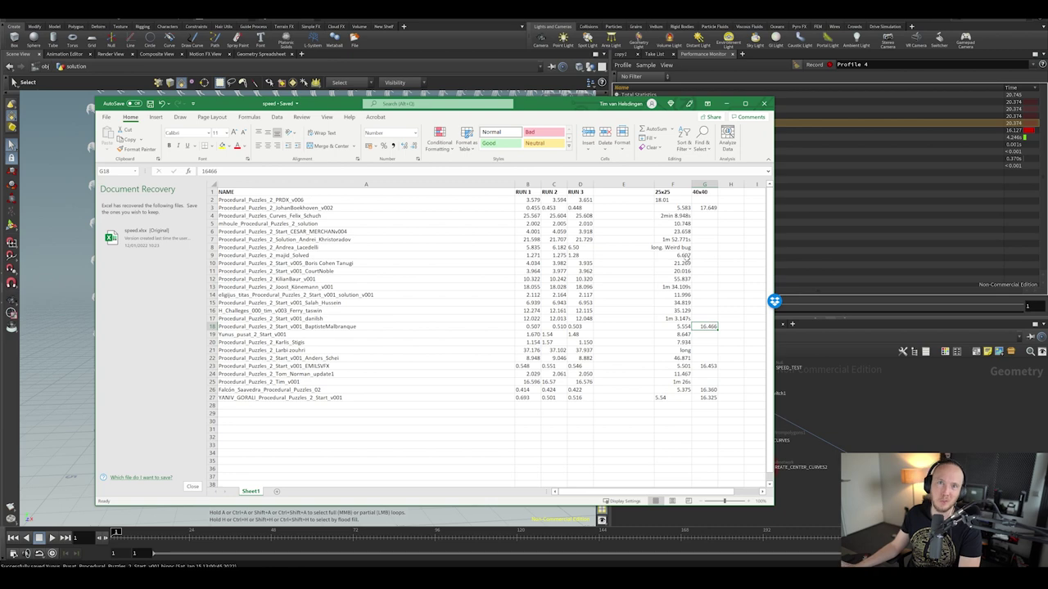
{"action": "left_click", "coordinate": [906, 400]}
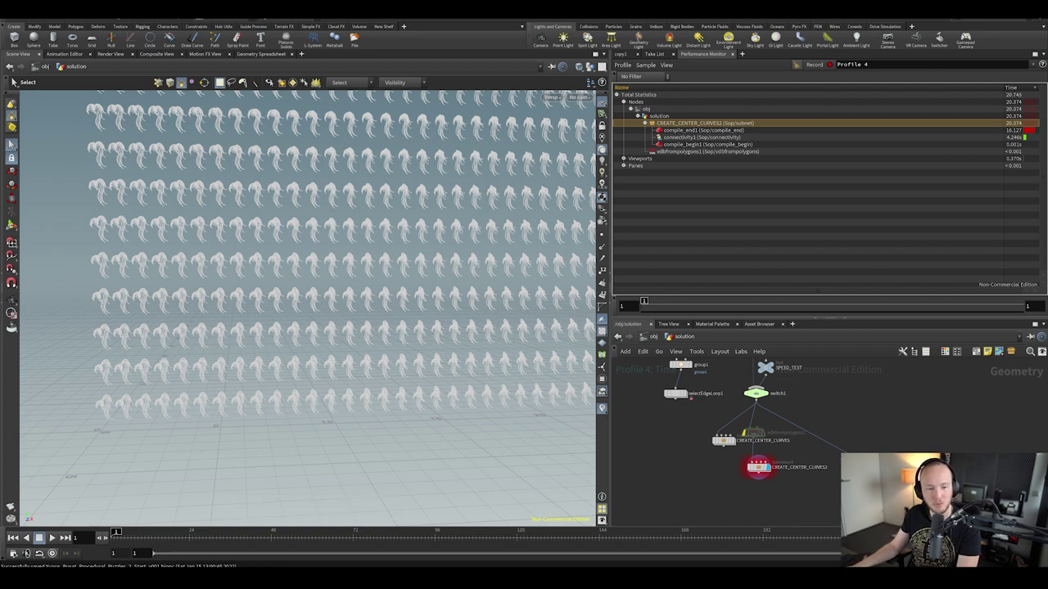
Open Procedural_Puzzles_2_PRDX_v006.hiplc and enter its solution network
{"action": "left_click", "coordinate": [14, 20]}
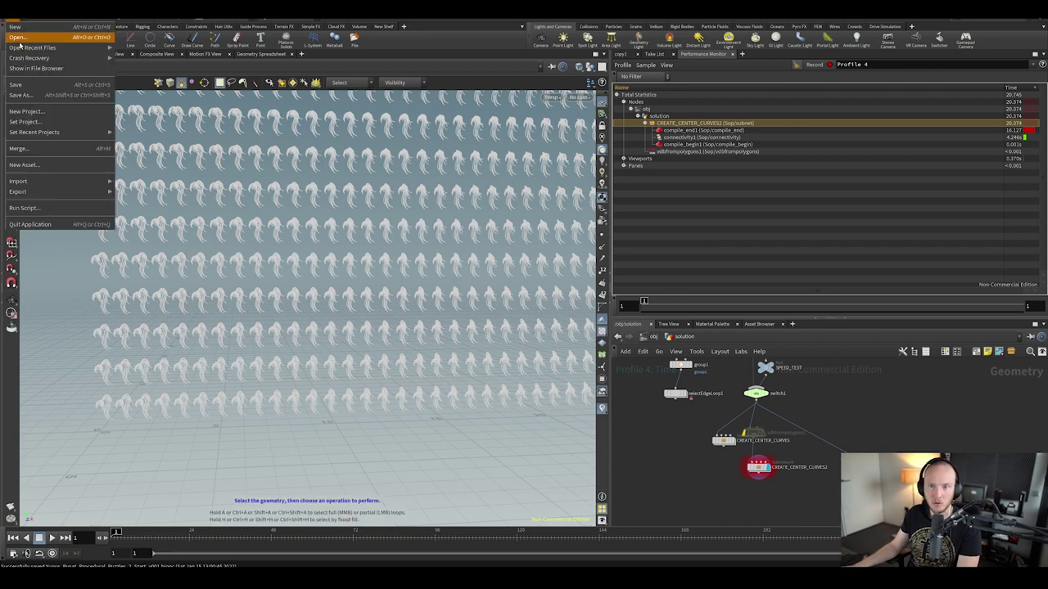
{"action": "left_click", "coordinate": [19, 38]}
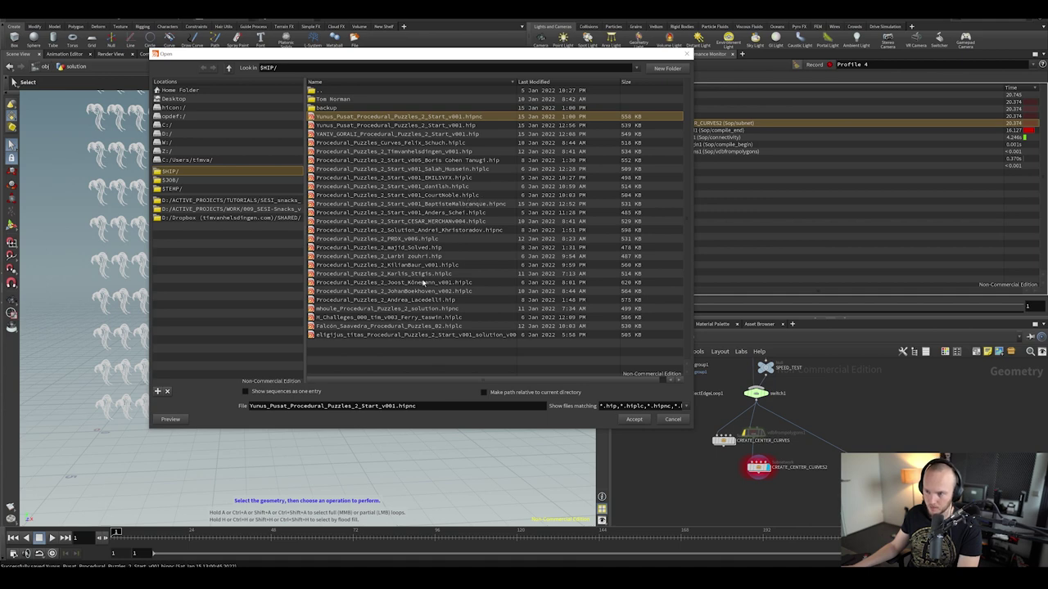
{"action": "left_click", "coordinate": [413, 239]}
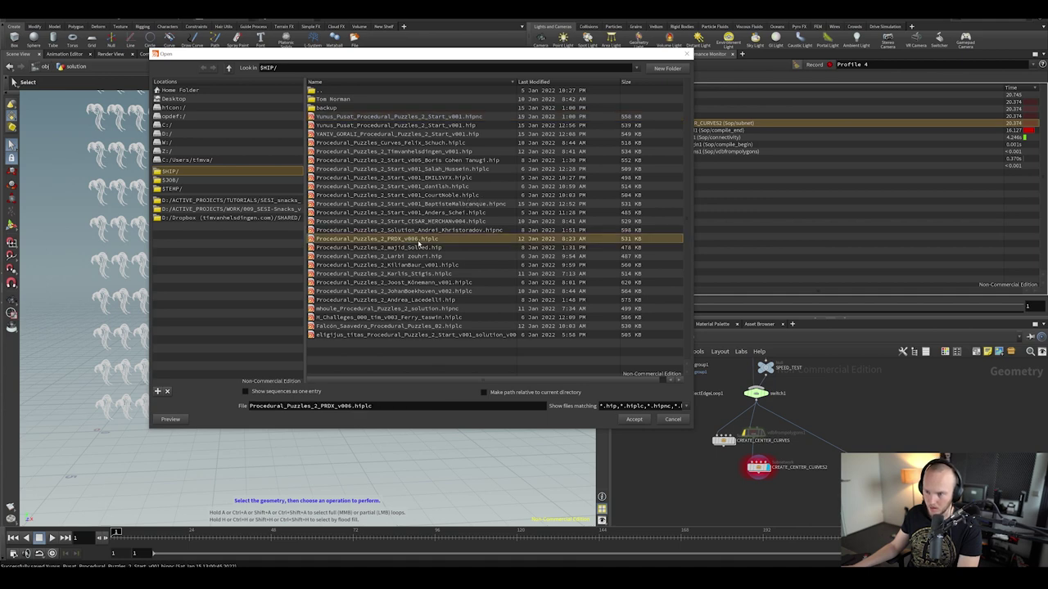
{"action": "left_click", "coordinate": [634, 419]}
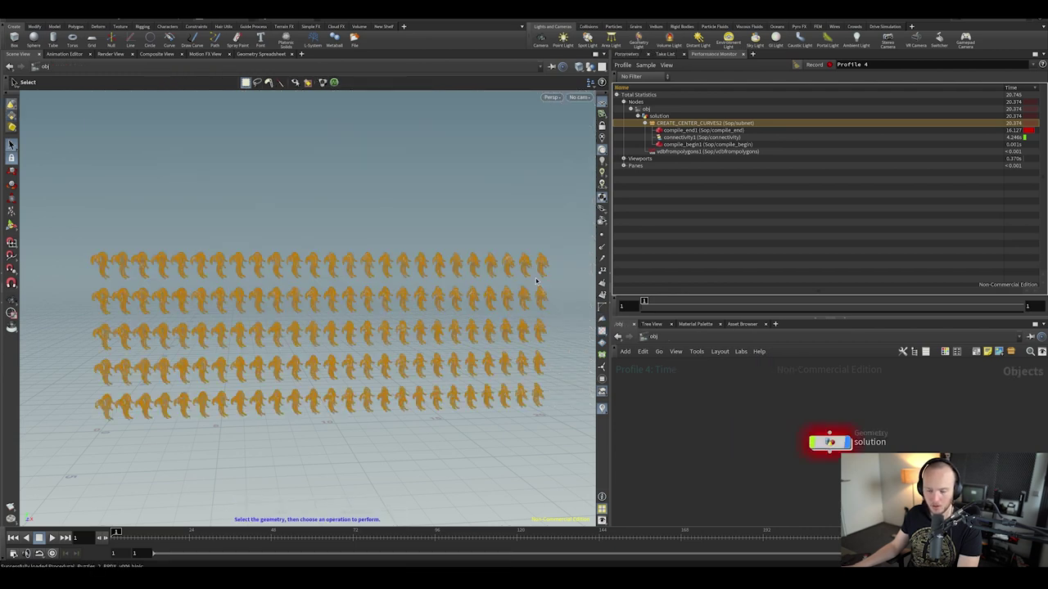
{"action": "scroll", "coordinate": [798, 450], "scroll_direction": "up", "scroll_amount": 5}
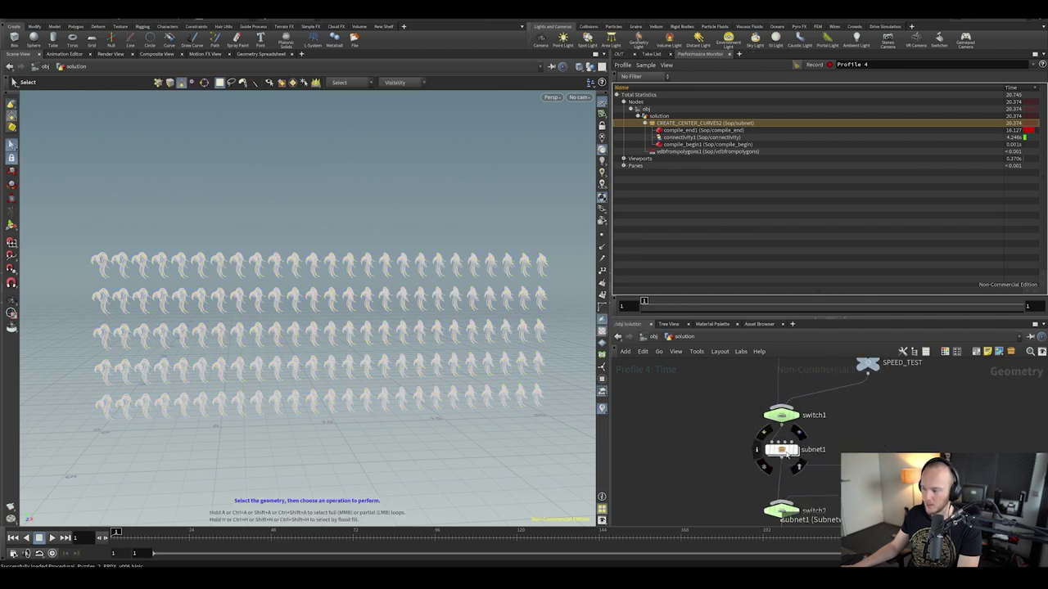
Display switch1 and add a VDB from Polygons node to the solution network
{"action": "left_click", "coordinate": [796, 409]}
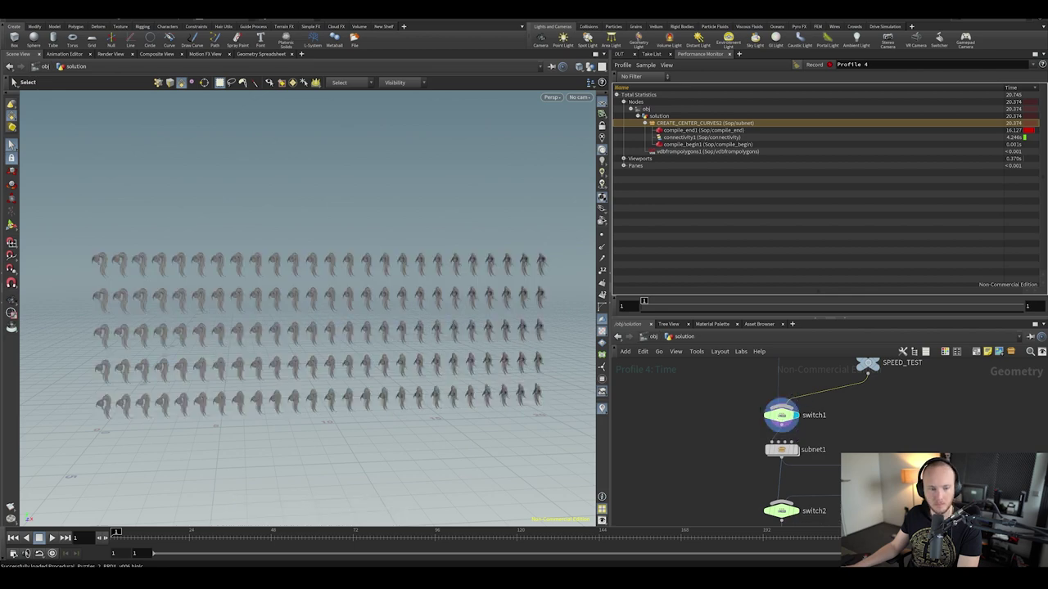
{"action": "key", "text": "Tab"}
{"action": "type", "text": "db fr"}
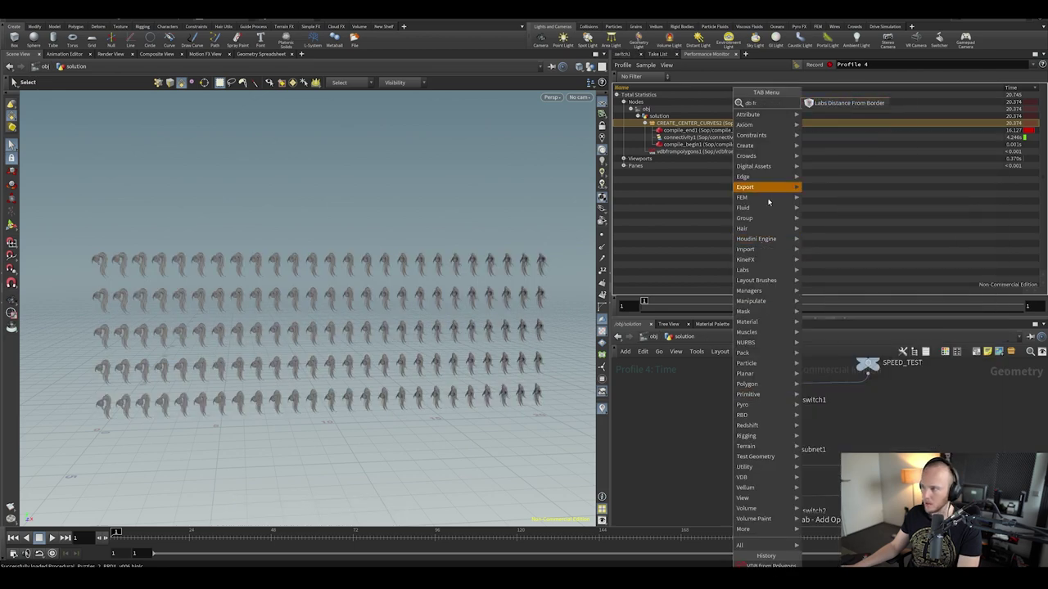
{"action": "key", "text": "Return"}
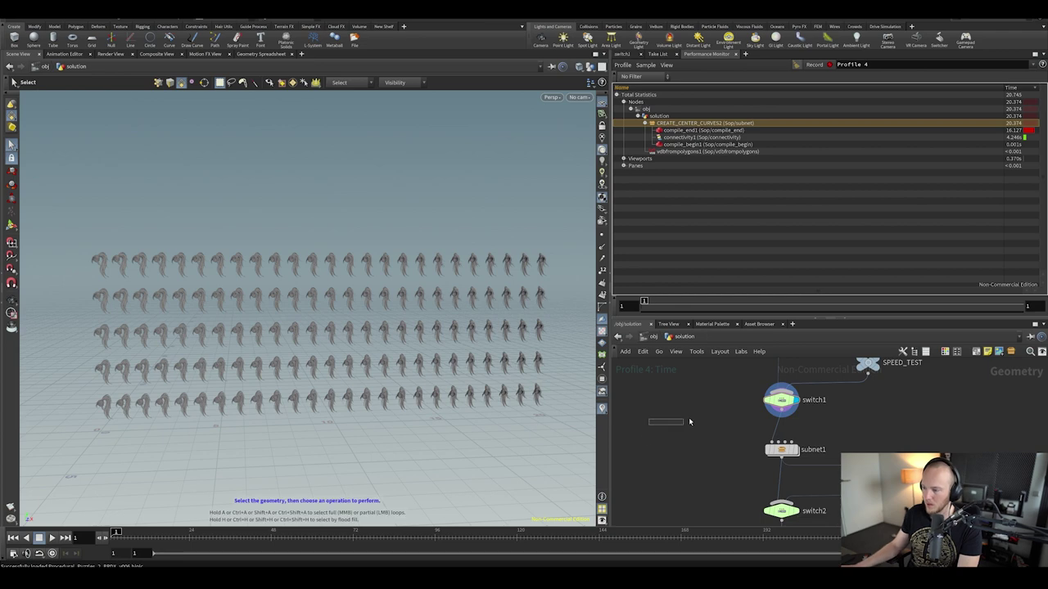
{"action": "key", "text": "Tab"}
{"action": "type", "text": "db"}
{"action": "key", "text": "BackSpace"}
{"action": "key", "text": "BackSpace"}
{"action": "type", "text": "vdb fr"}
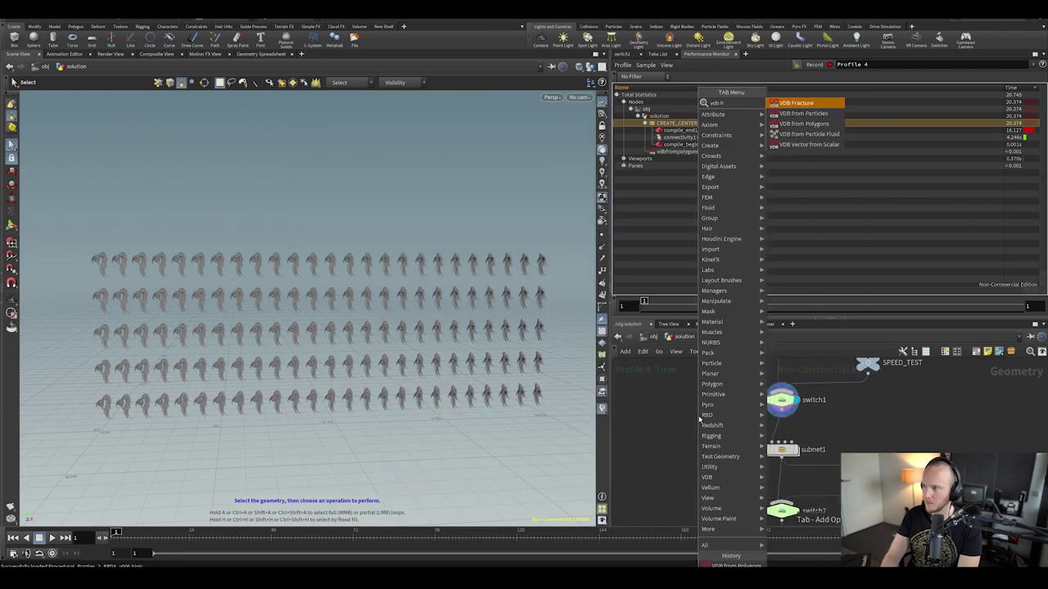
{"action": "key", "text": "Down"}
{"action": "key", "text": "Down"}
{"action": "key", "text": "Return"}
{"action": "left_click", "coordinate": [717, 428]}
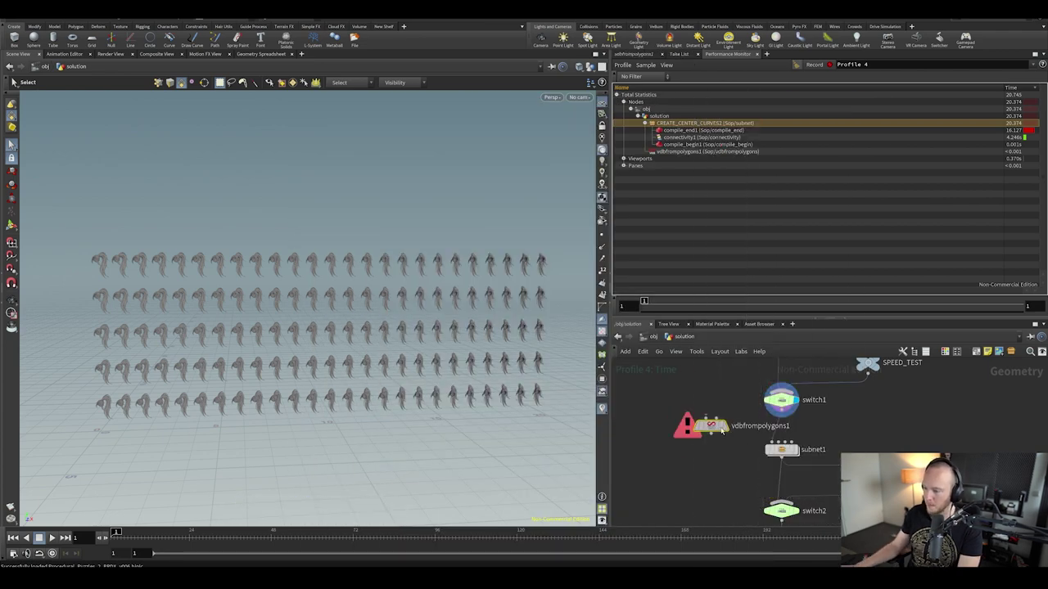
Insert the VDB from Polygons node between switch1 and subnet1, display it and bypass it
{"action": "left_click_drag", "start_coordinate": [722, 431], "coordinate": [785, 434]}
{"action": "left_click", "coordinate": [789, 436]}
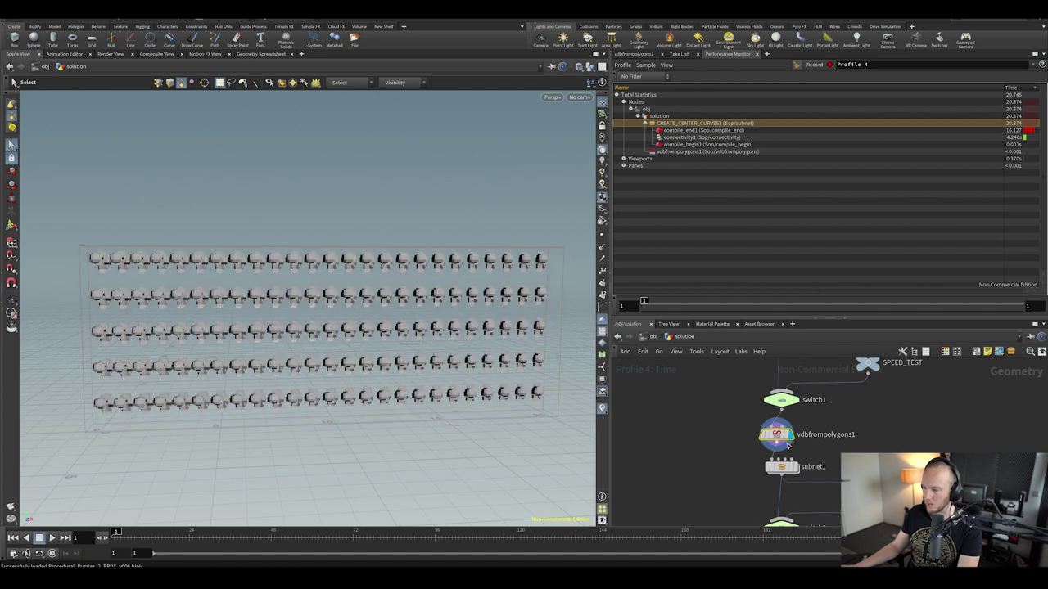
{"action": "left_click", "coordinate": [758, 418]}
{"action": "middle_click_drag", "start_coordinate": [841, 442], "coordinate": [799, 385]}
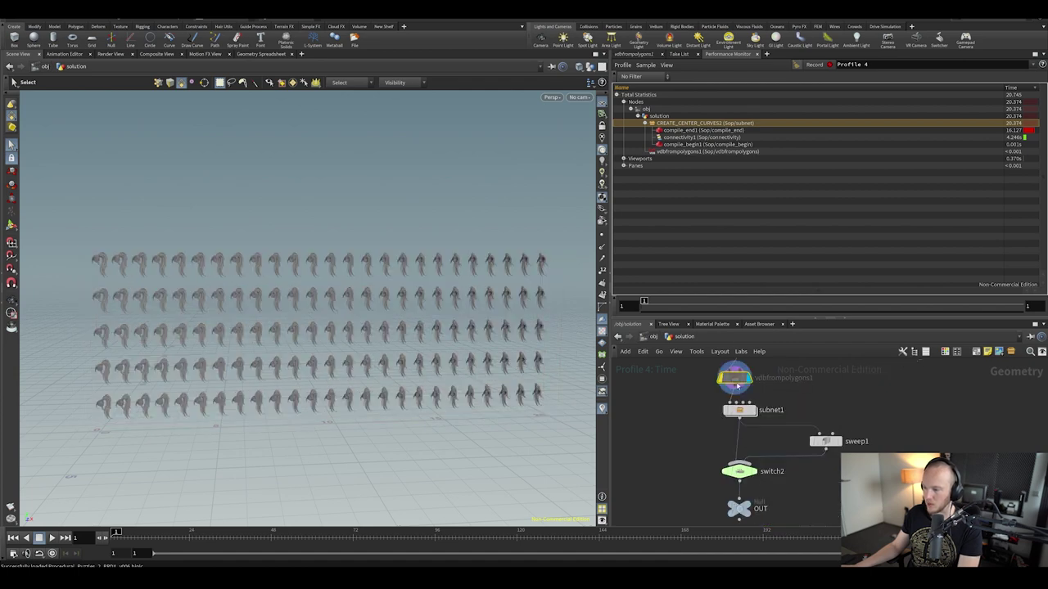
Record a performance profile while subnet1 cooks, select its entry in the results, and save the scene
{"action": "left_click", "coordinate": [813, 64]}
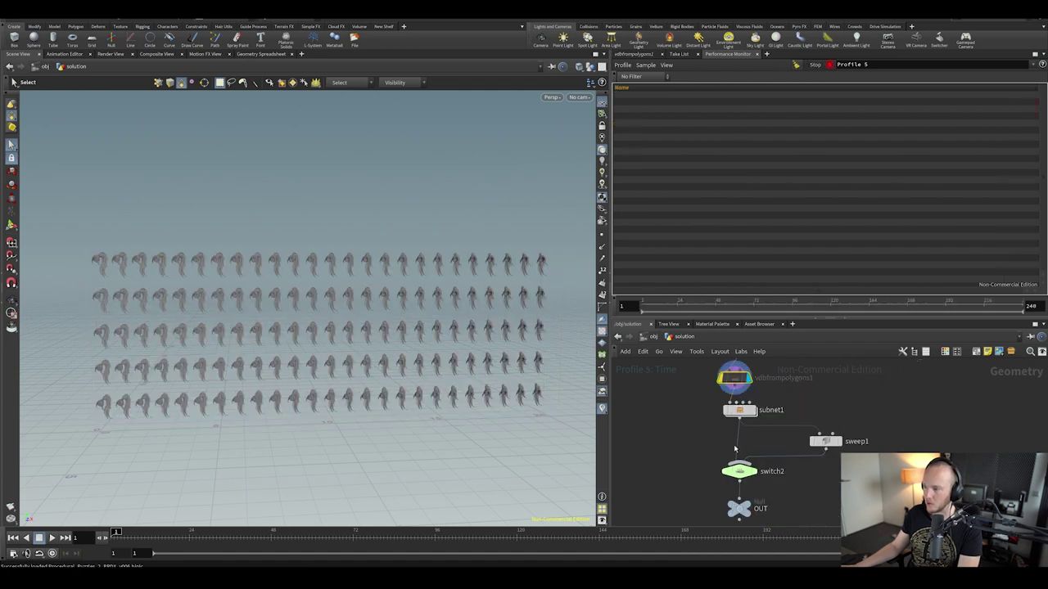
{"action": "mouse_move", "coordinate": [739, 412]}
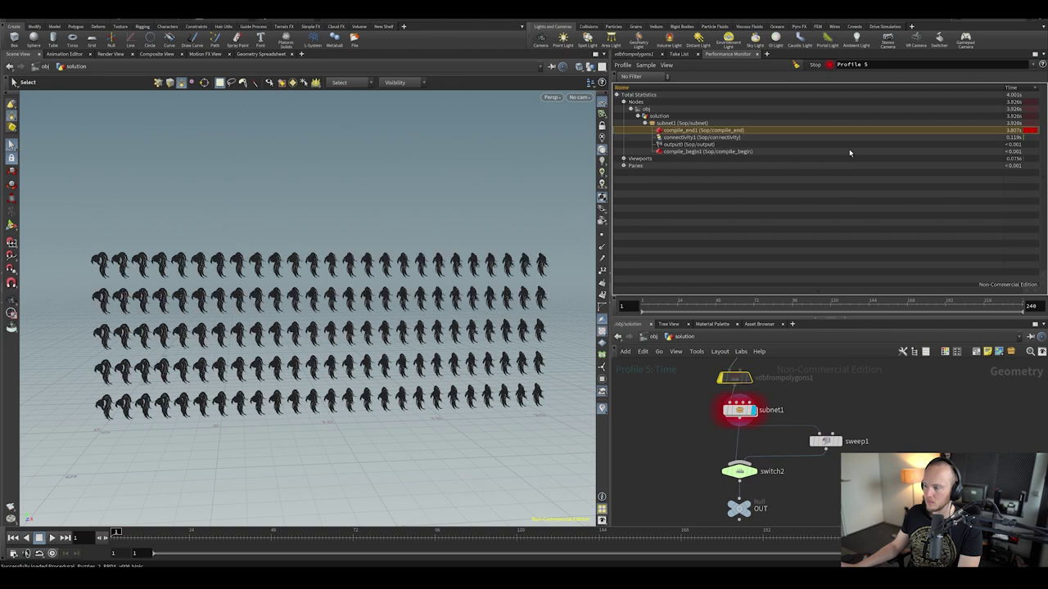
{"action": "left_click", "coordinate": [815, 63]}
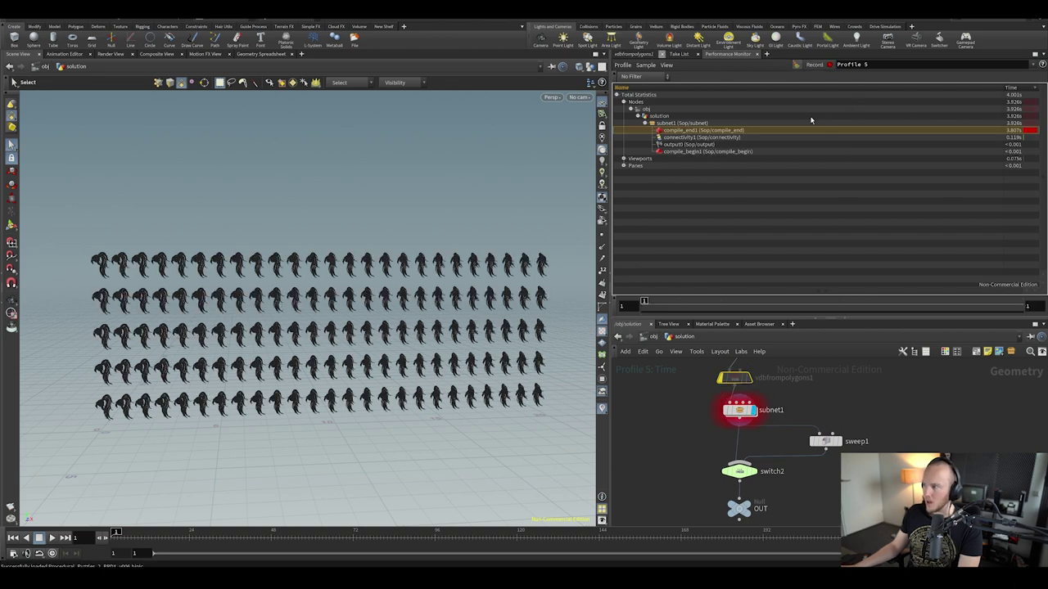
{"action": "left_click", "coordinate": [661, 122]}
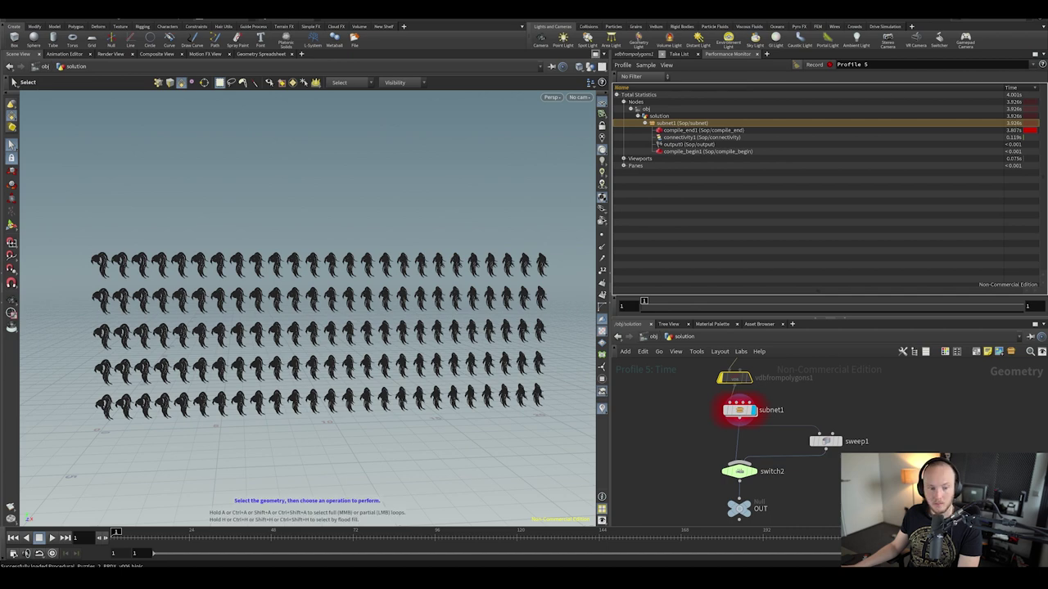
{"action": "key", "text": "ctrl+s"}
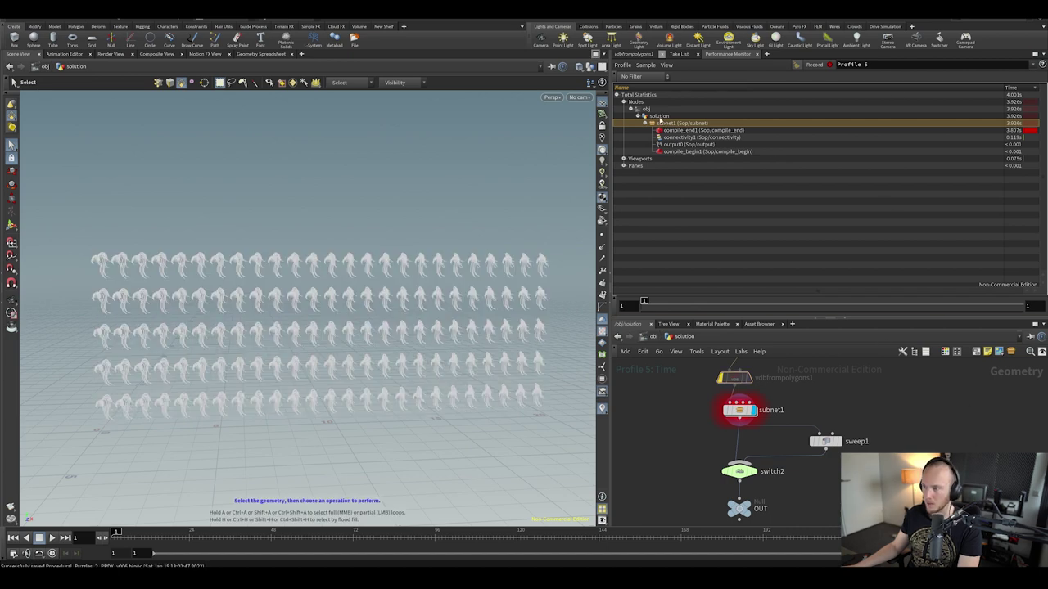
Enter subnet1 and examine the full VEX code of the cross_sections wrangle
{"action": "middle_click_drag", "start_coordinate": [857, 379], "coordinate": [848, 353]}
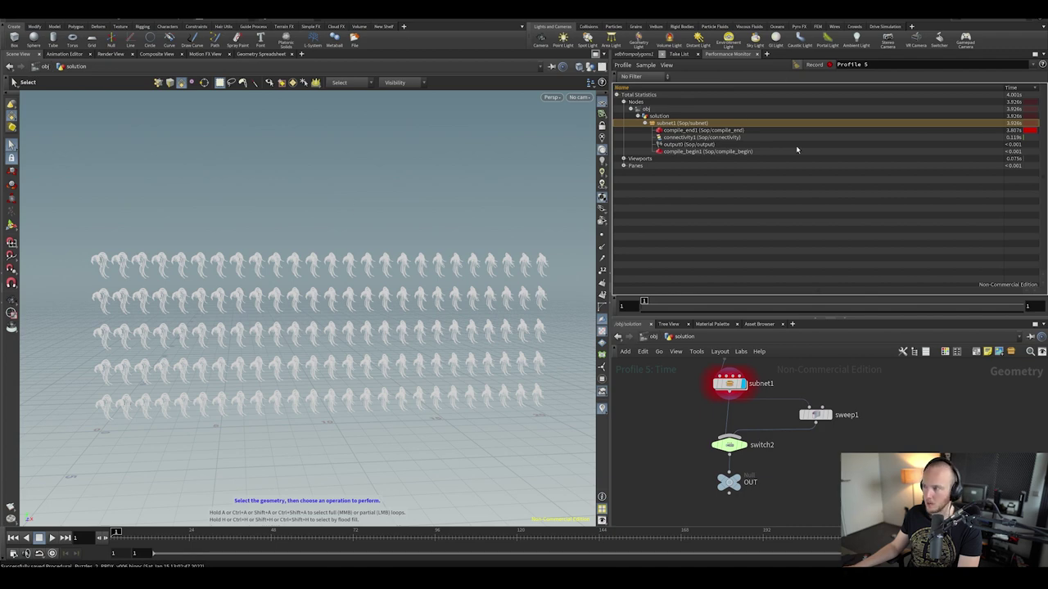
{"action": "double_click", "coordinate": [730, 383]}
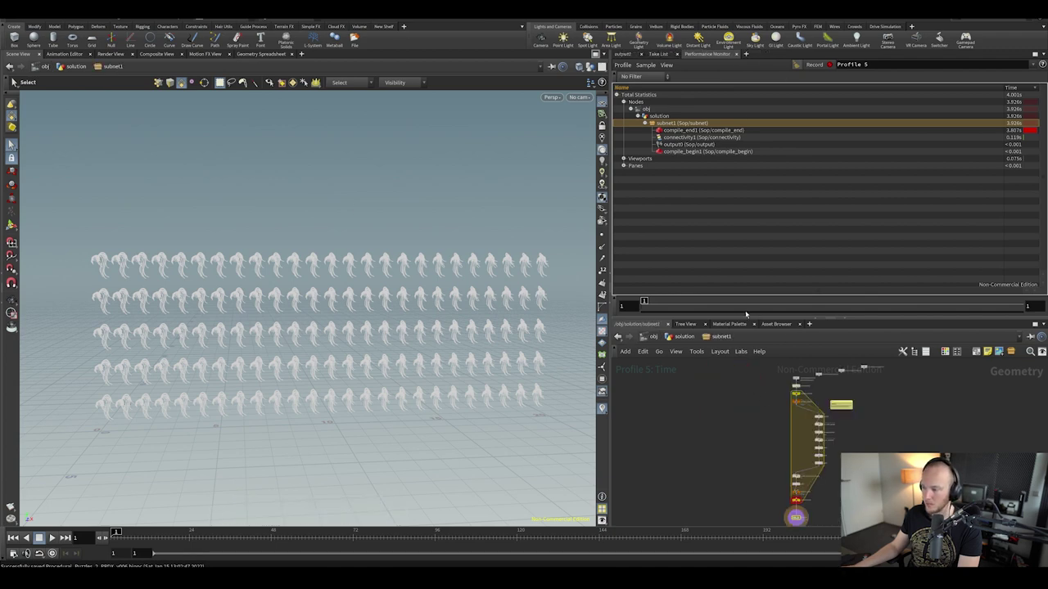
{"action": "left_click_drag", "start_coordinate": [745, 316], "coordinate": [745, 220]}
{"action": "scroll", "coordinate": [794, 409], "scroll_direction": "up", "scroll_amount": 5}
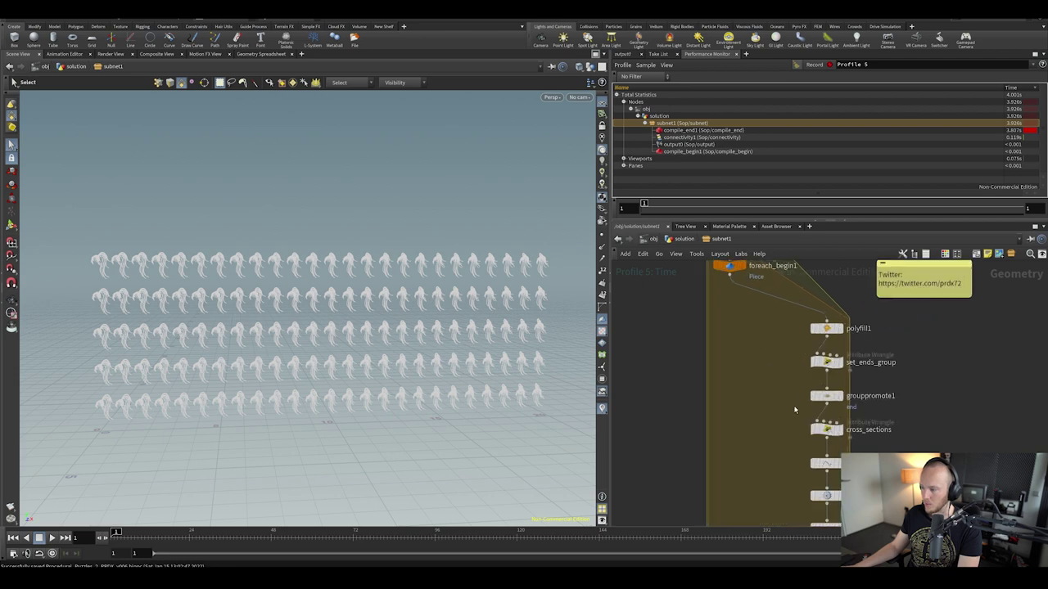
{"action": "middle_click_drag", "start_coordinate": [794, 410], "coordinate": [753, 357]}
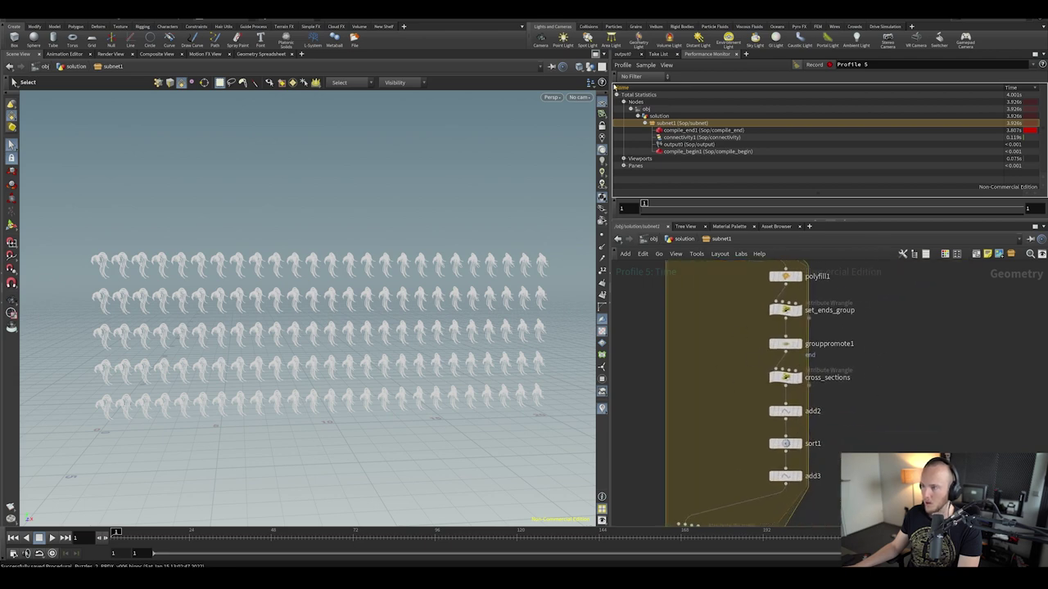
{"action": "left_click", "coordinate": [624, 54]}
{"action": "left_click", "coordinate": [780, 378]}
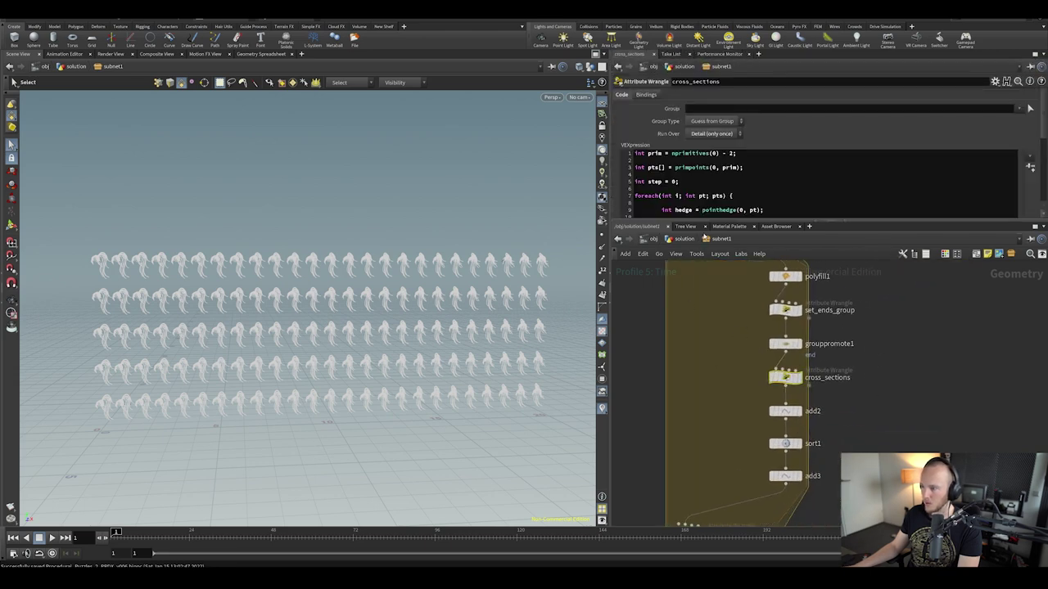
{"action": "left_click_drag", "start_coordinate": [705, 221], "coordinate": [704, 370]}
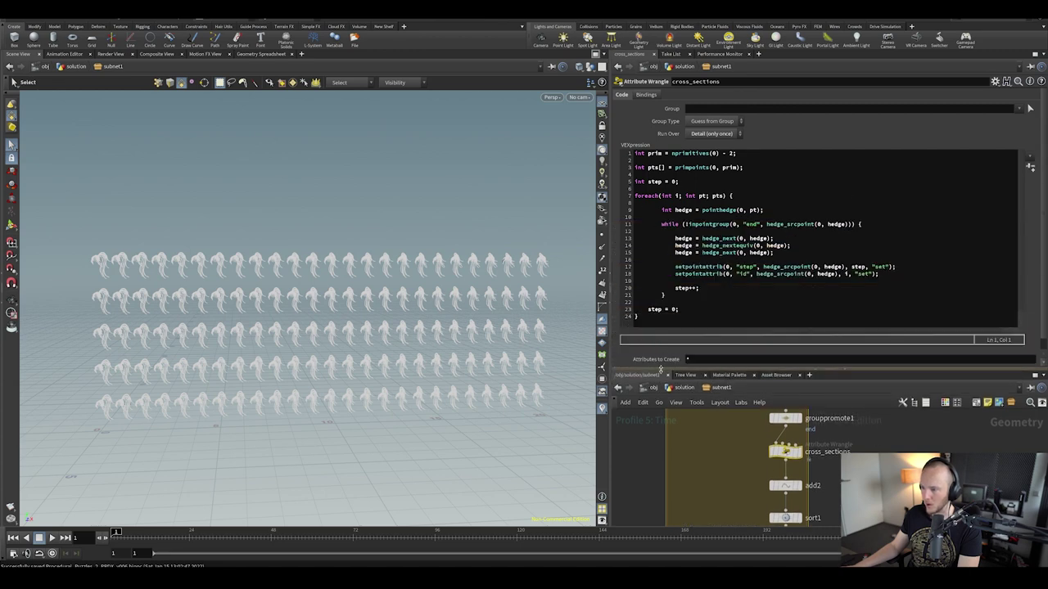
Examine the VEX code of the center_points_and_pscale wrangle and the surrounding compiled loop
{"action": "left_click_drag", "start_coordinate": [662, 369], "coordinate": [661, 292]}
{"action": "middle_click_drag", "start_coordinate": [733, 487], "coordinate": [718, 396]}
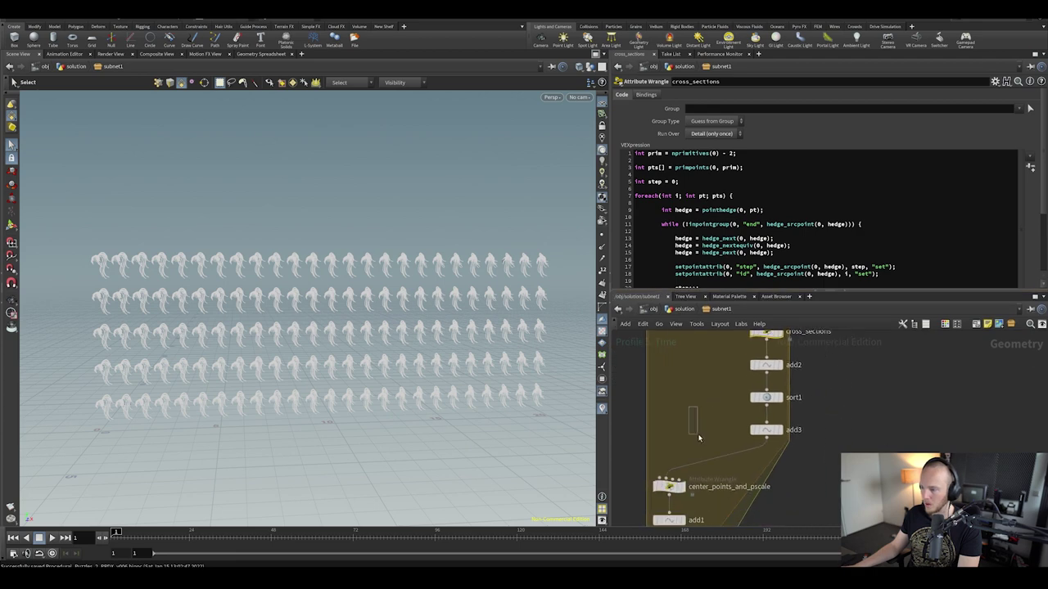
{"action": "middle_click_drag", "start_coordinate": [693, 435], "coordinate": [707, 343]}
{"action": "left_click", "coordinate": [678, 440]}
{"action": "scroll", "coordinate": [696, 230], "scroll_direction": "down", "scroll_amount": 3}
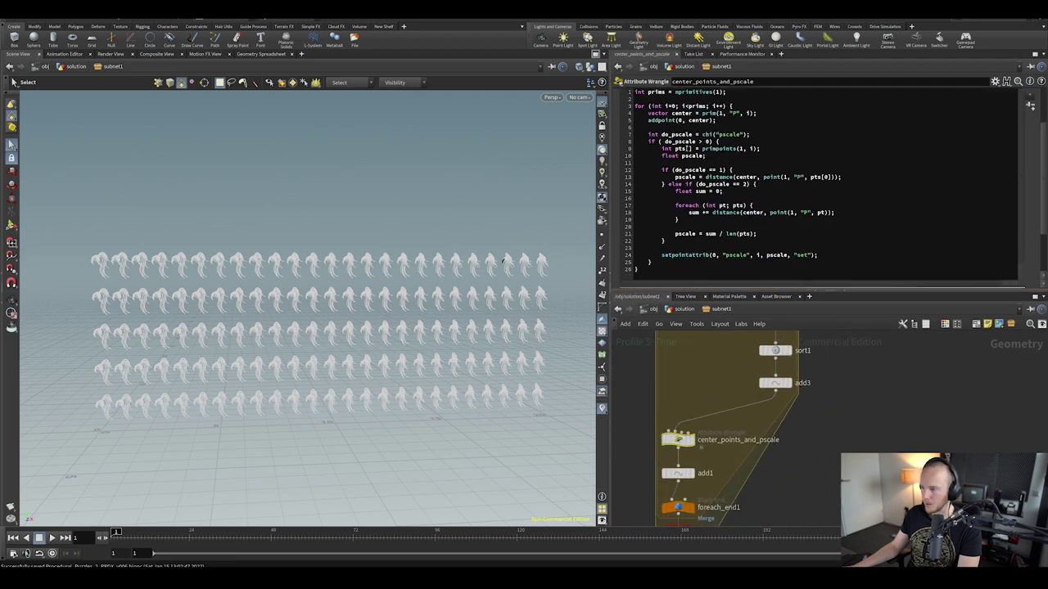
{"action": "scroll", "coordinate": [708, 401], "scroll_direction": "down", "scroll_amount": 3}
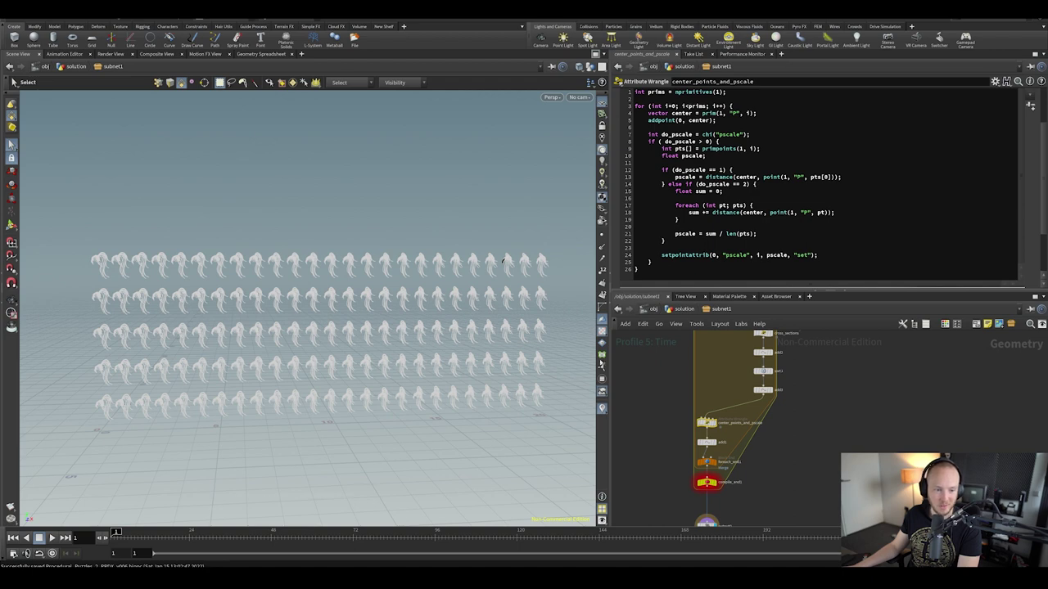
{"action": "middle_click_drag", "start_coordinate": [819, 400], "coordinate": [809, 428]}
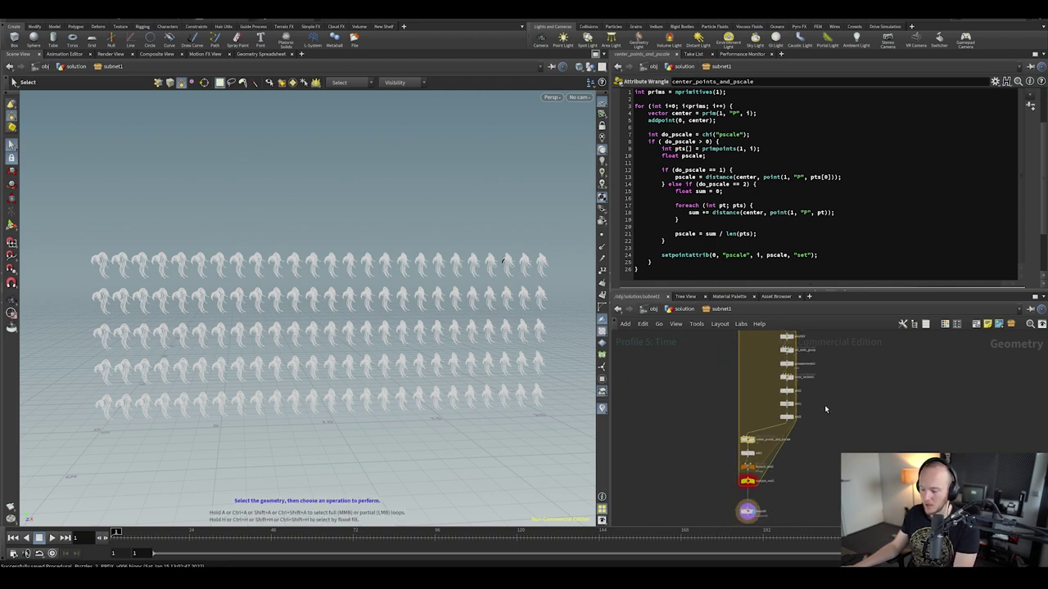
Return to the solution network level and inspect the grid of center curves and the surrounding nodes
{"action": "key", "text": "u"}
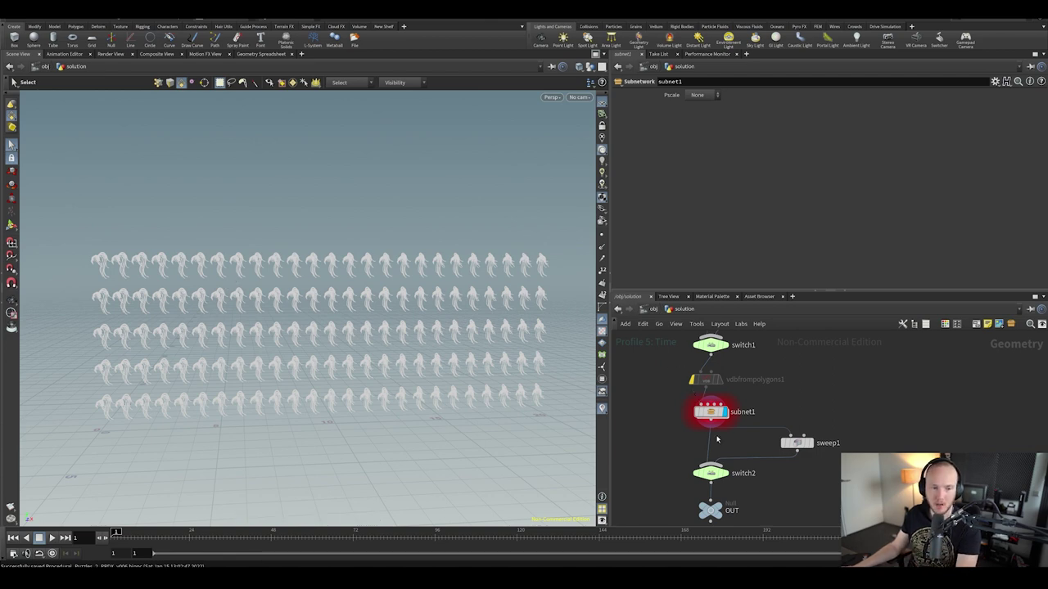
{"action": "left_click_drag", "start_coordinate": [533, 366], "coordinate": [455, 336], "text": "alt"}
{"action": "middle_click_drag", "start_coordinate": [455, 335], "coordinate": [484, 382], "text": "alt"}
{"action": "left_click_drag", "start_coordinate": [484, 383], "coordinate": [357, 337]}
{"action": "key", "text": "s"}
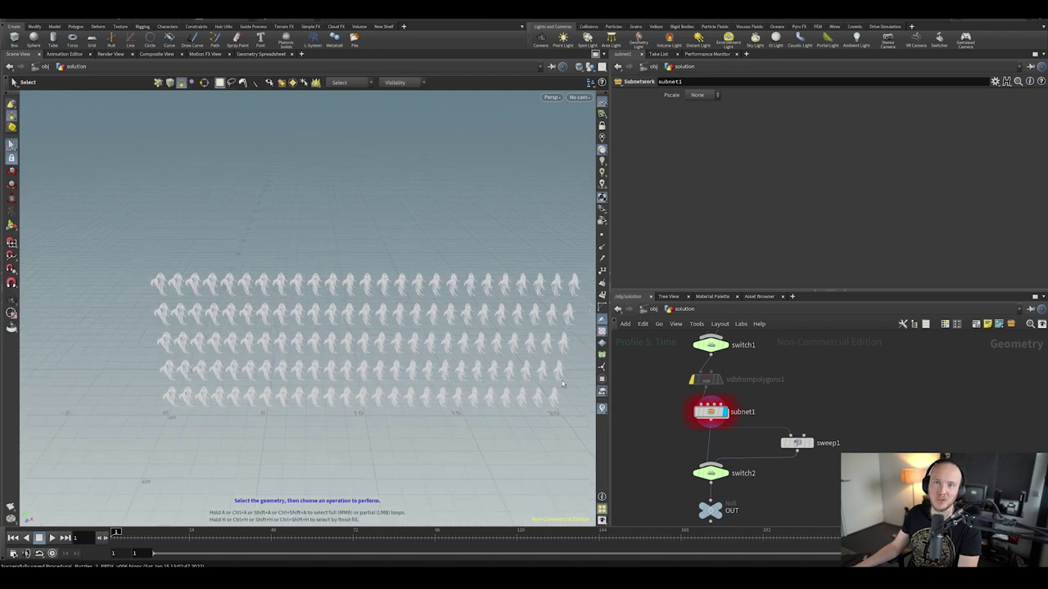
{"action": "scroll", "coordinate": [747, 369], "scroll_direction": "down", "scroll_amount": 3}
{"action": "scroll", "coordinate": [747, 369], "scroll_direction": "up", "scroll_amount": 1}
{"action": "middle_click_drag", "start_coordinate": [746, 369], "coordinate": [799, 428]}
{"action": "scroll", "coordinate": [825, 408], "scroll_direction": "down", "scroll_amount": 3}
{"action": "scroll", "coordinate": [799, 427], "scroll_direction": "up", "scroll_amount": 4}
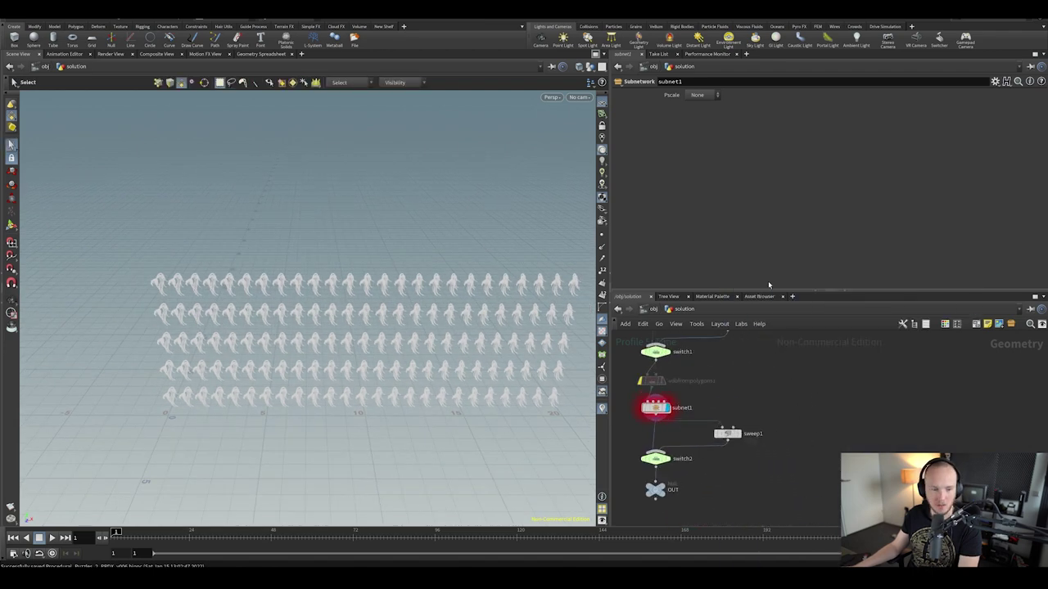
{"action": "left_click", "coordinate": [14, 23]}
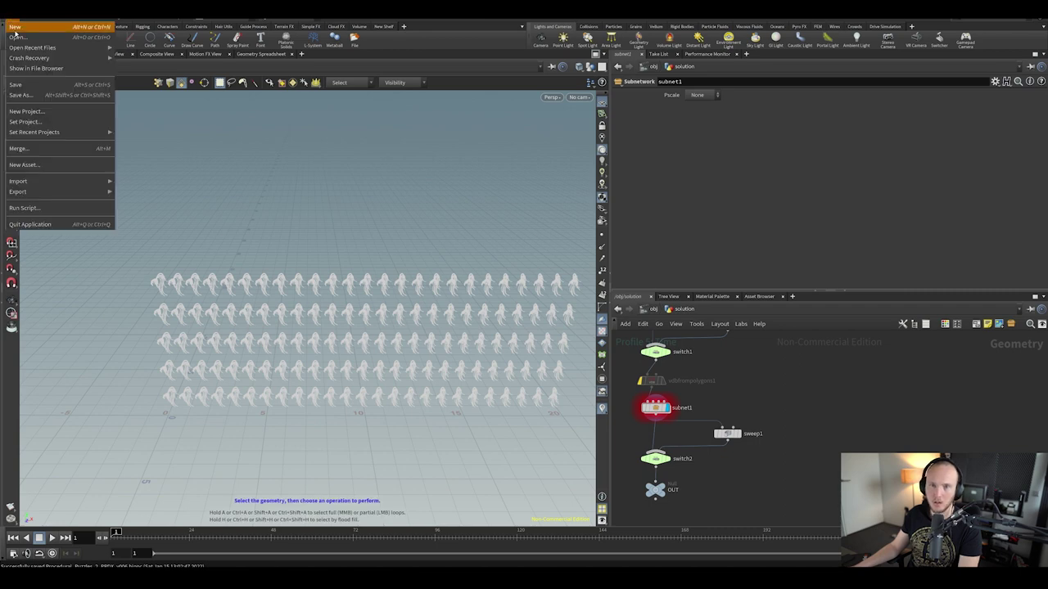
{"action": "left_click", "coordinate": [33, 37]}
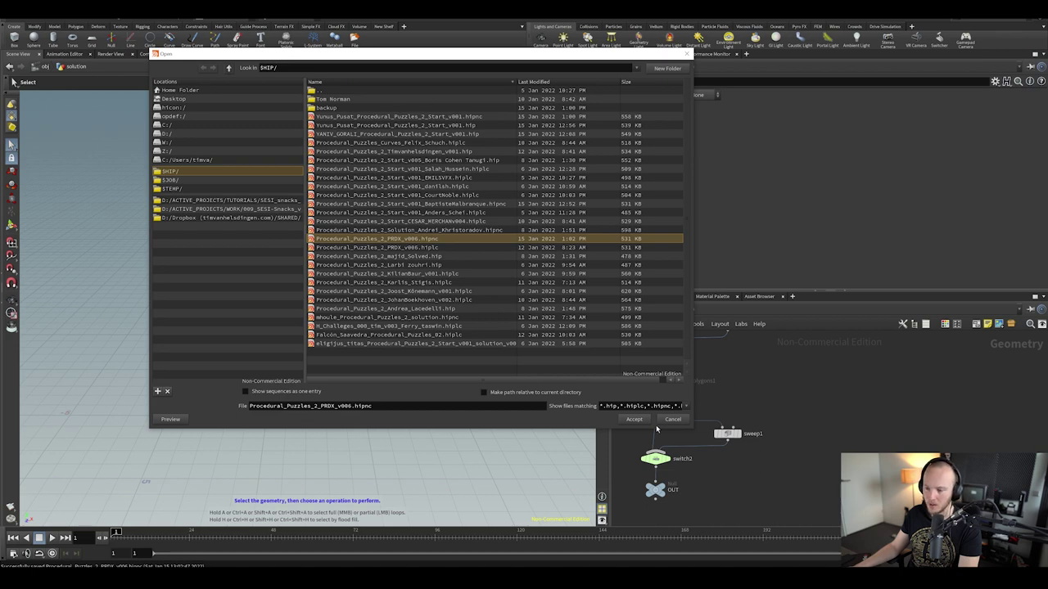
{"action": "left_click", "coordinate": [671, 419]}
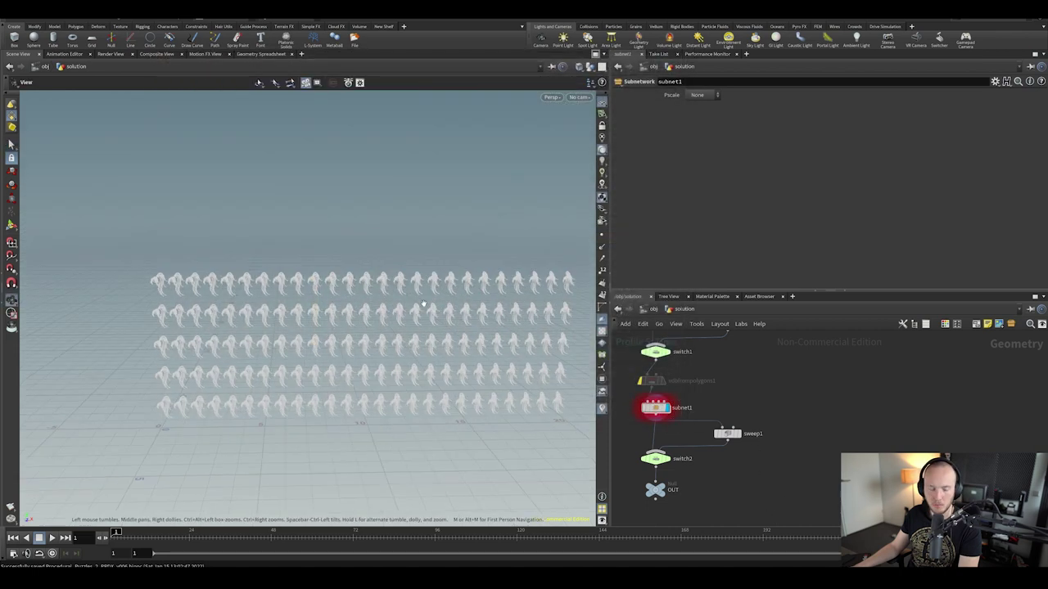
{"action": "key", "text": "s"}
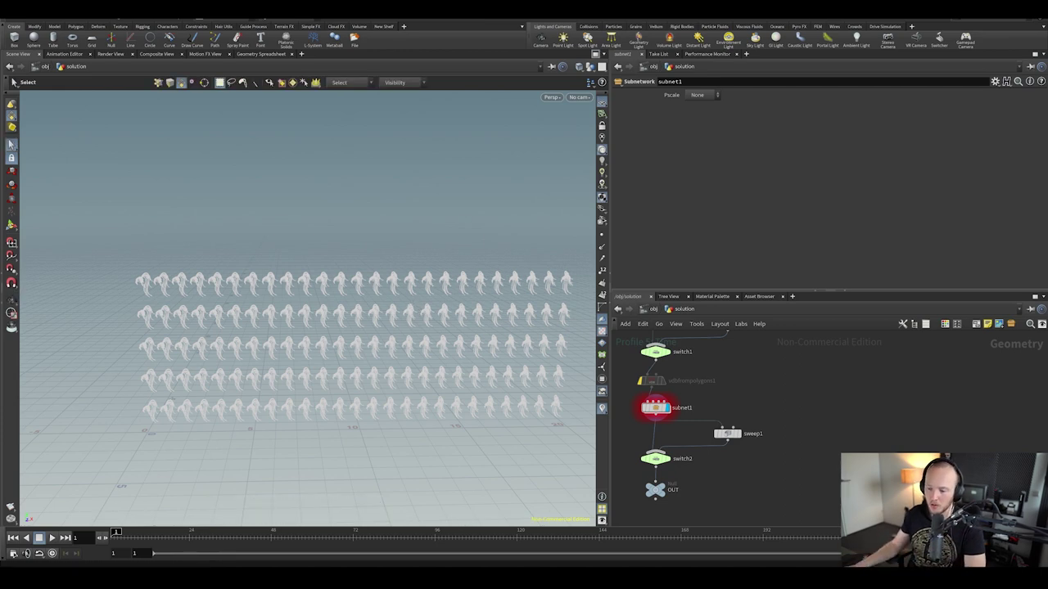
{"action": "key", "text": "alt+Tab"}
{"action": "key", "text": "alt+Tab"}
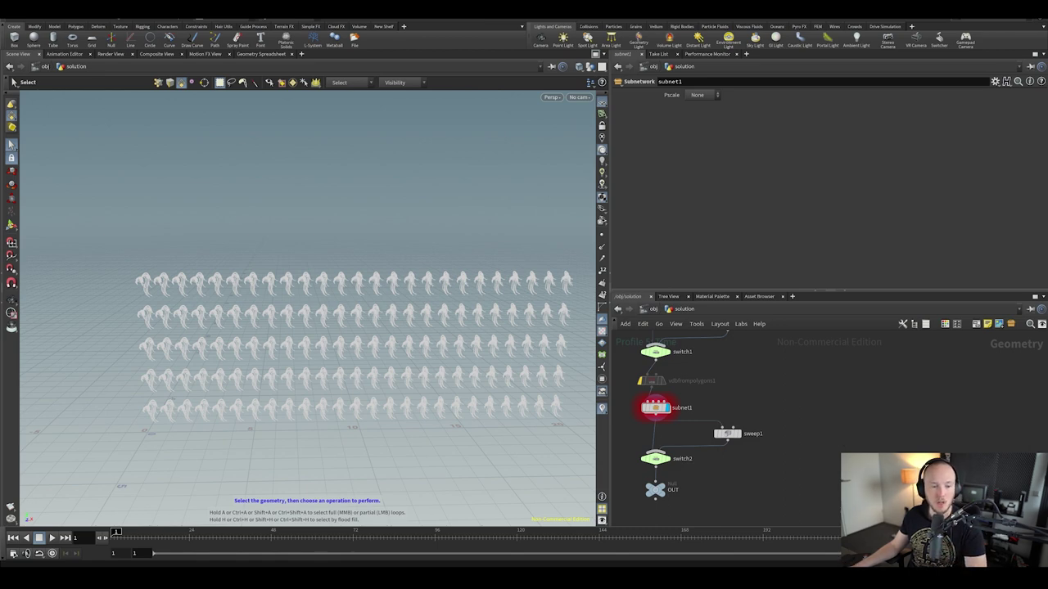
Open the Procedural_Puzzles_2 submission whose file name ends in v002.hiplc
{"action": "middle_click_drag", "start_coordinate": [764, 439], "coordinate": [797, 461]}
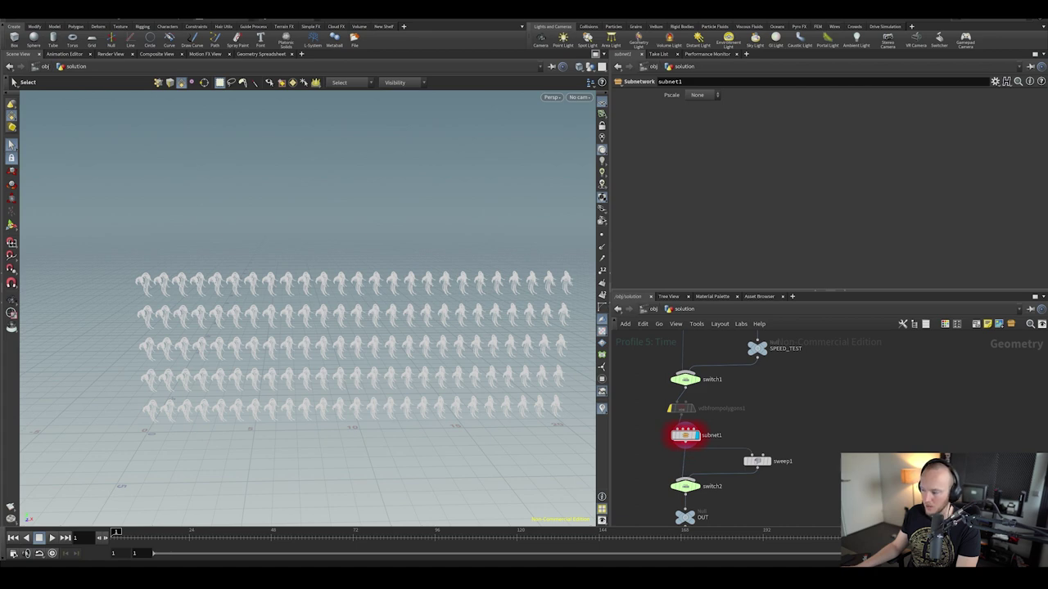
{"action": "left_click", "coordinate": [14, 18]}
{"action": "left_click", "coordinate": [18, 36]}
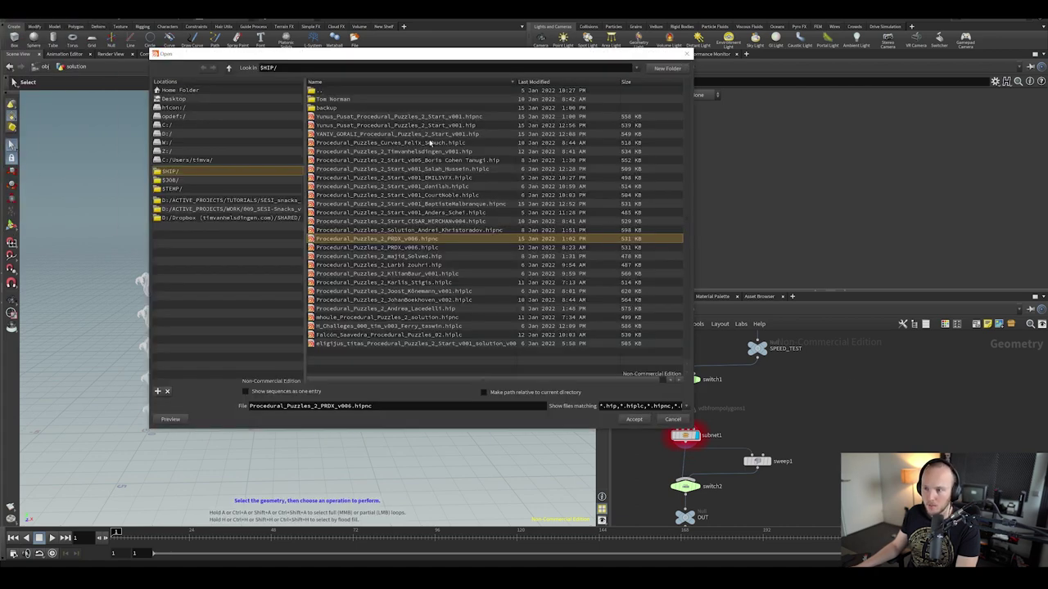
{"action": "left_click", "coordinate": [406, 300]}
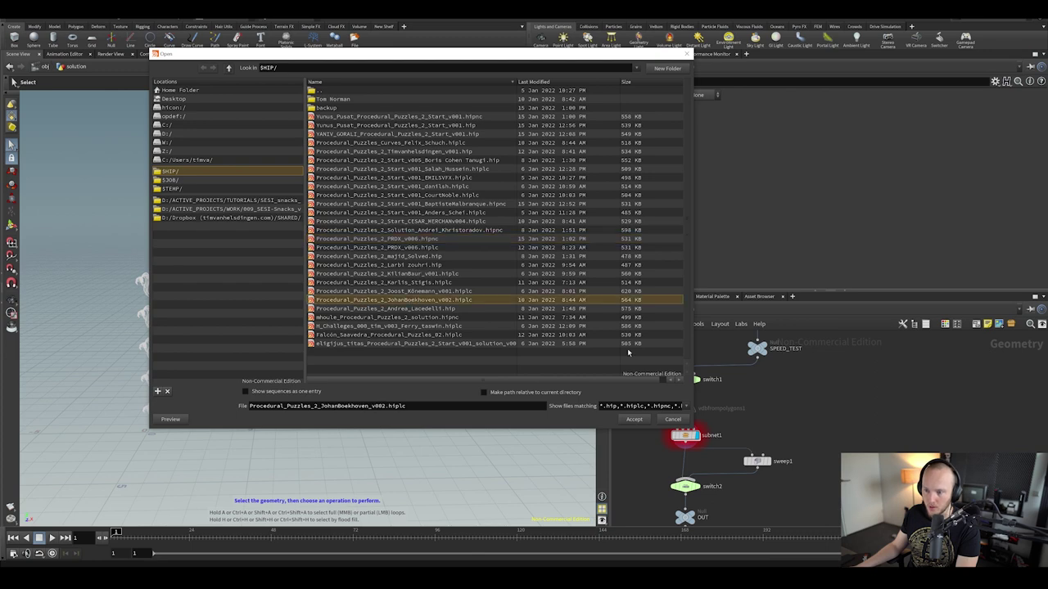
{"action": "left_click", "coordinate": [634, 419]}
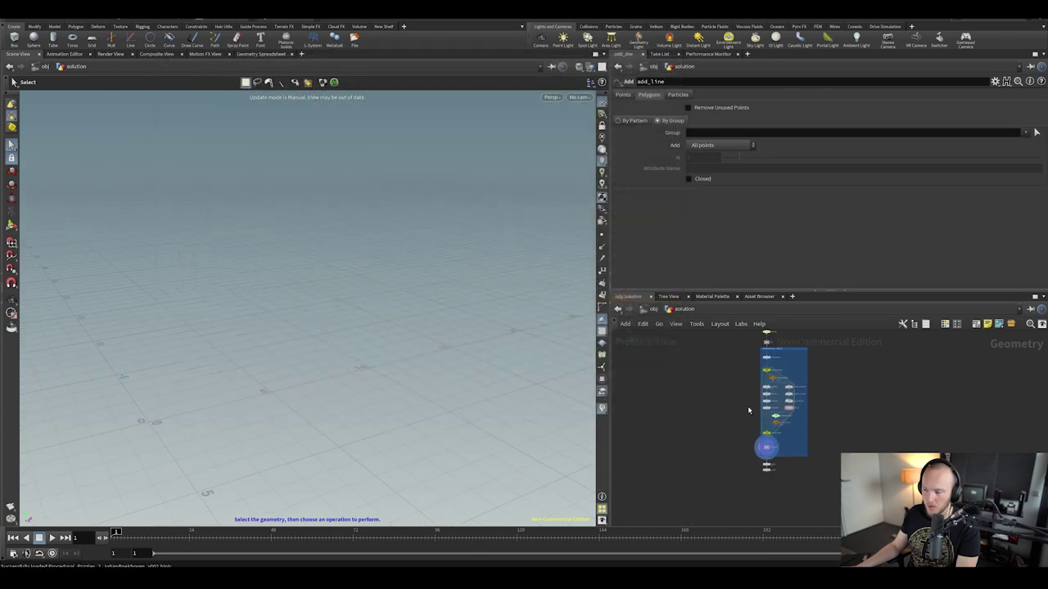
Look over the opened submission's solution network, from the blue network box down to its OUT_lines node
{"action": "scroll", "coordinate": [739, 448], "scroll_direction": "down", "scroll_amount": 1}
{"action": "middle_click_drag", "start_coordinate": [708, 338], "coordinate": [711, 411]}
{"action": "scroll", "coordinate": [735, 445], "scroll_direction": "up", "scroll_amount": 1}
{"action": "middle_click_drag", "start_coordinate": [835, 524], "coordinate": [820, 380]}
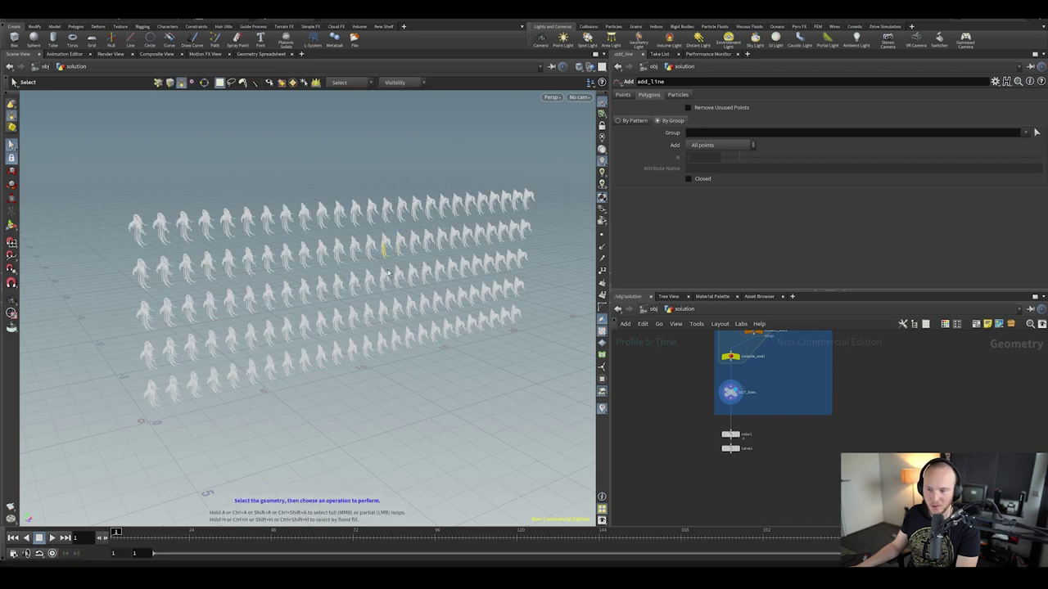
Inspect the center curves up close and examine the VEX code of the avg_prim_pos wrangle
{"action": "key", "text": "Escape"}
{"action": "left_click_drag", "start_coordinate": [461, 377], "coordinate": [461, 314]}
{"action": "scroll", "coordinate": [346, 285], "scroll_direction": "up", "scroll_amount": 5}
{"action": "key", "text": "s"}
{"action": "middle_click_drag", "start_coordinate": [807, 390], "coordinate": [782, 497]}
{"action": "scroll", "coordinate": [782, 420], "scroll_direction": "down", "scroll_amount": 2}
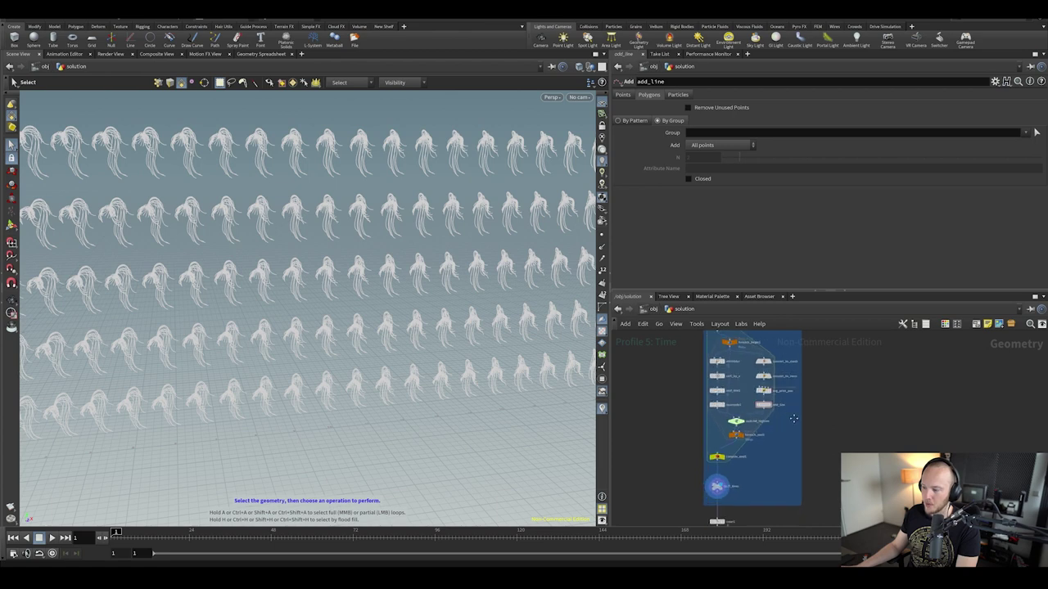
{"action": "scroll", "coordinate": [782, 439], "scroll_direction": "up", "scroll_amount": 5}
{"action": "middle_click_drag", "start_coordinate": [783, 401], "coordinate": [776, 358]}
{"action": "scroll", "coordinate": [788, 359], "scroll_direction": "down", "scroll_amount": 4}
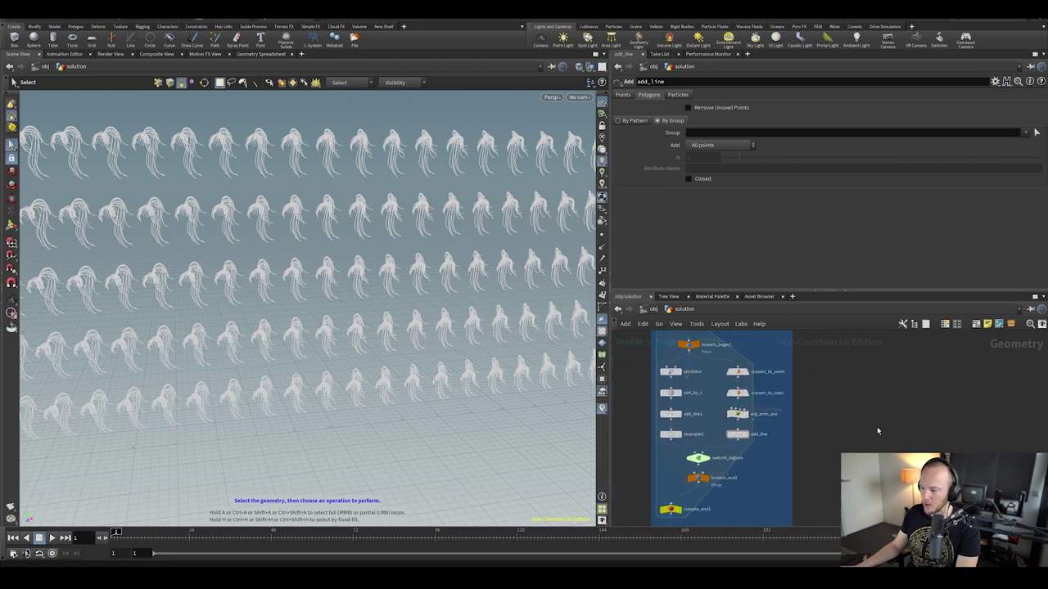
{"action": "left_click", "coordinate": [736, 415]}
{"action": "middle_click_drag", "start_coordinate": [797, 389], "coordinate": [809, 346]}
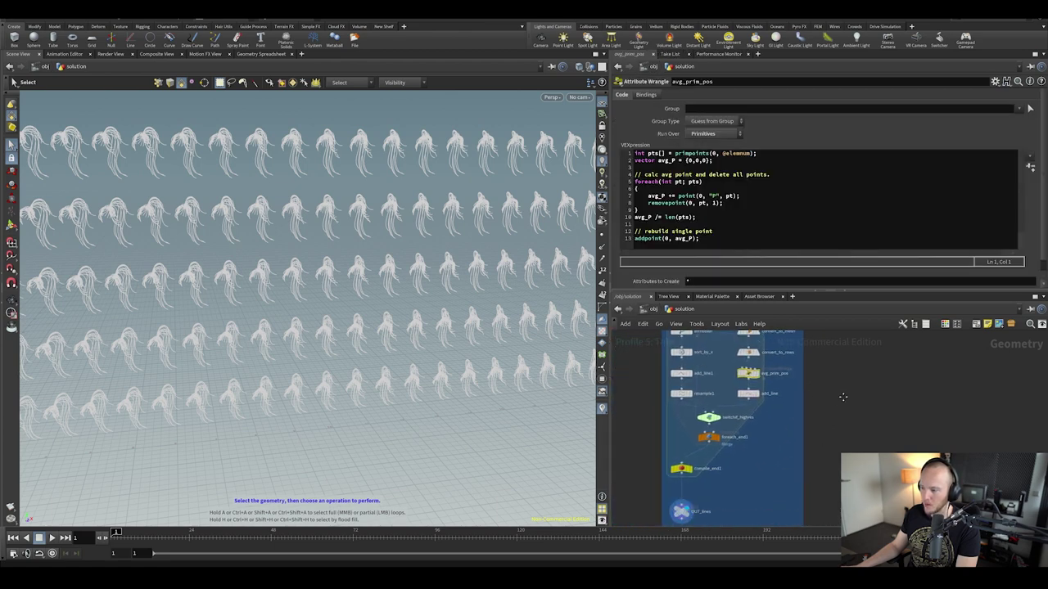
Examine the test conditions of the switchif_highres node below the two curve-building branches
{"action": "scroll", "coordinate": [808, 440], "scroll_direction": "up", "scroll_amount": 1}
{"action": "middle_click_drag", "start_coordinate": [816, 493], "coordinate": [794, 435]}
{"action": "scroll", "coordinate": [822, 439], "scroll_direction": "down", "scroll_amount": 3}
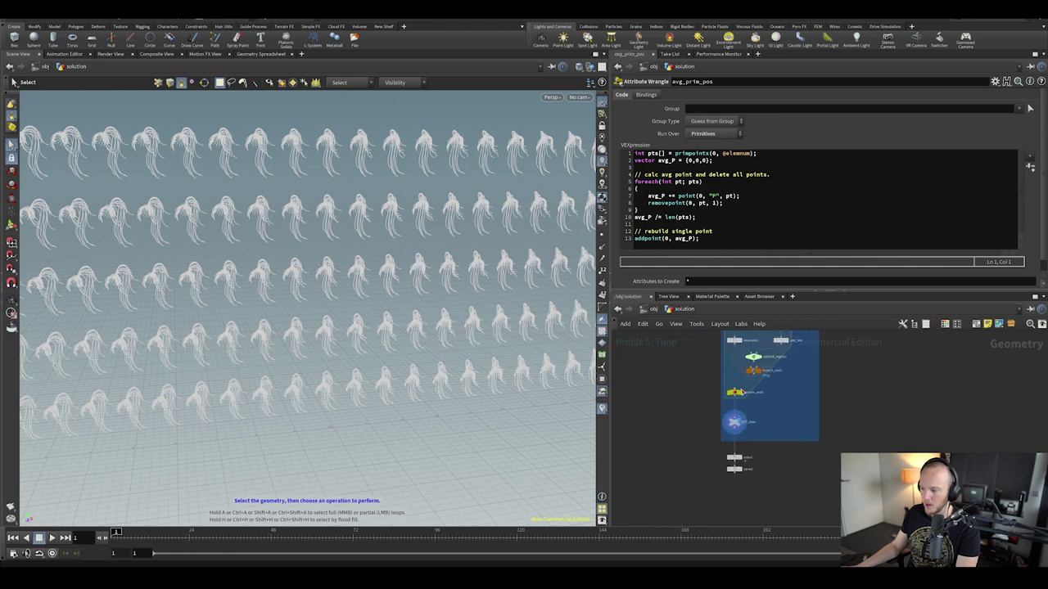
{"action": "scroll", "coordinate": [753, 372], "scroll_direction": "up", "scroll_amount": 2}
{"action": "left_click", "coordinate": [756, 342]}
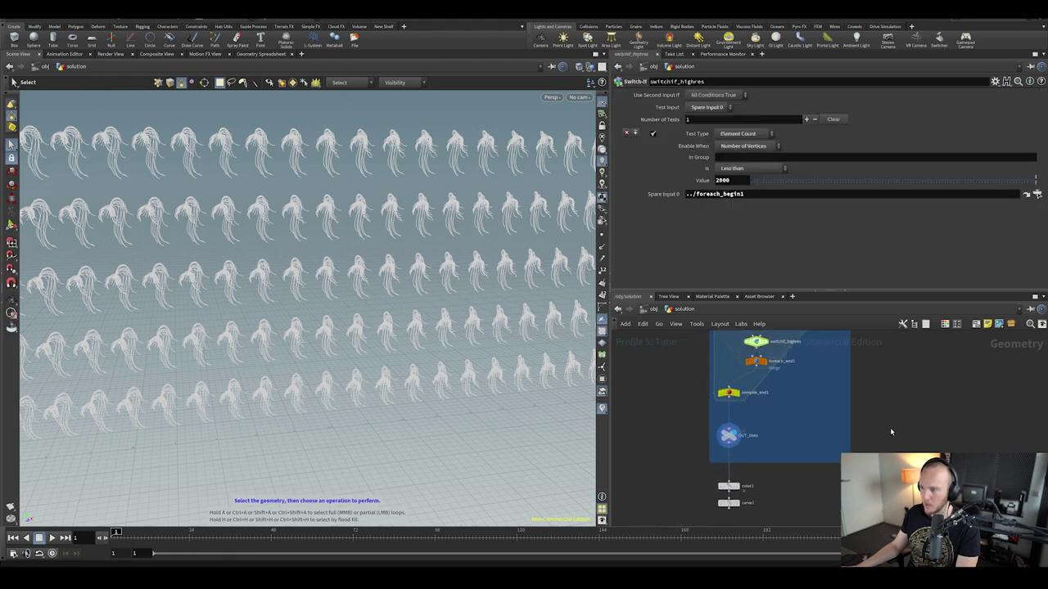
{"action": "scroll", "coordinate": [846, 409], "scroll_direction": "down", "scroll_amount": 3}
{"action": "scroll", "coordinate": [837, 435], "scroll_direction": "up", "scroll_amount": 2}
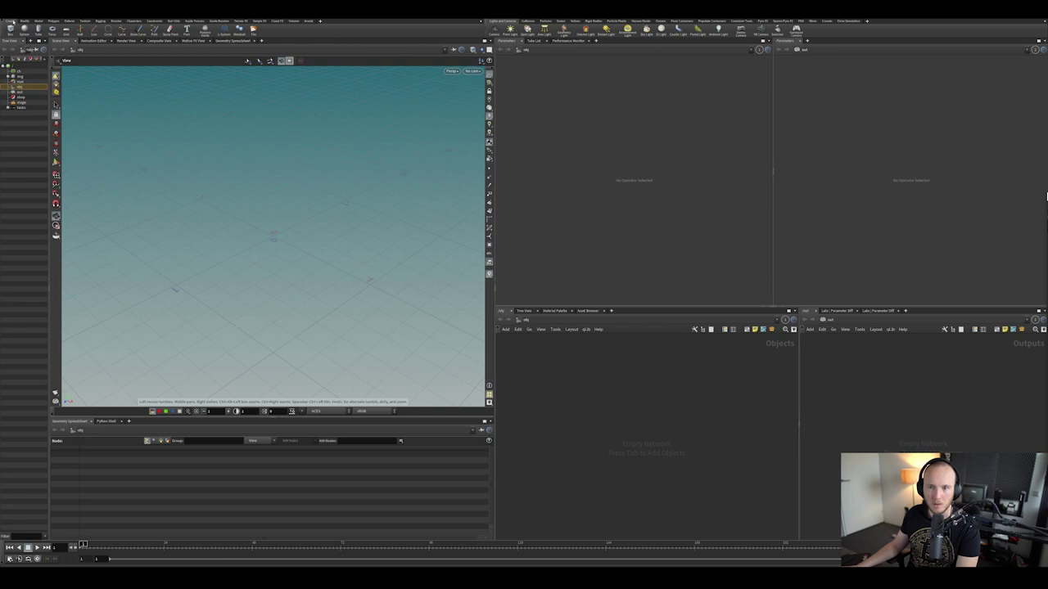
In the other, empty Houdini session, open the Procedural_Puzzles_2 submission whose file name ends in v002.hiplc from the solutions folder
{"action": "left_click", "coordinate": [11, 22]}
{"action": "left_click", "coordinate": [49, 60]}
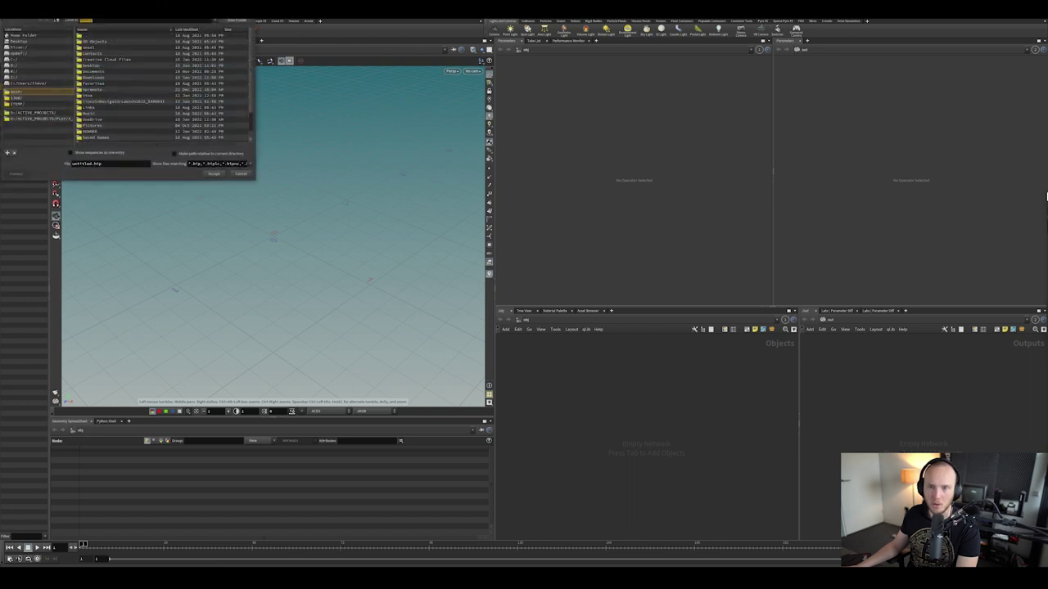
{"action": "key", "text": "Return"}
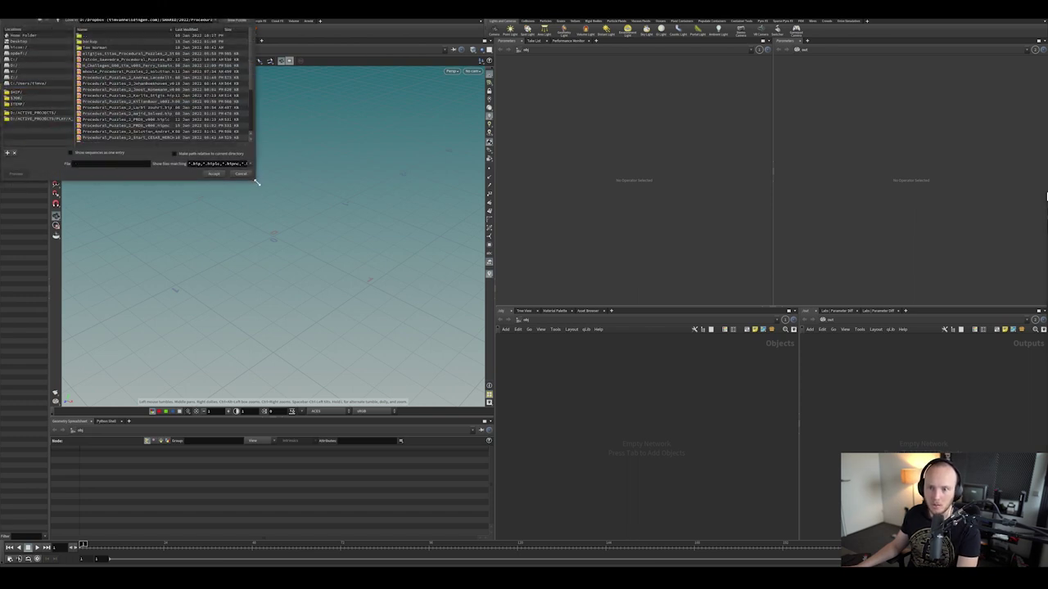
{"action": "left_click_drag", "start_coordinate": [255, 180], "coordinate": [467, 339]}
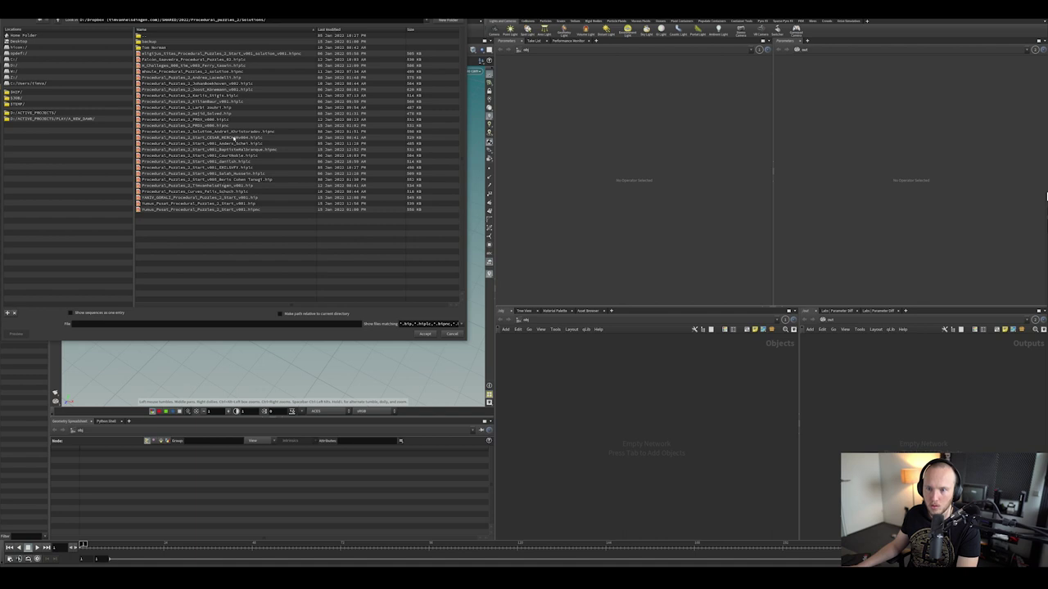
{"action": "left_click", "coordinate": [214, 83]}
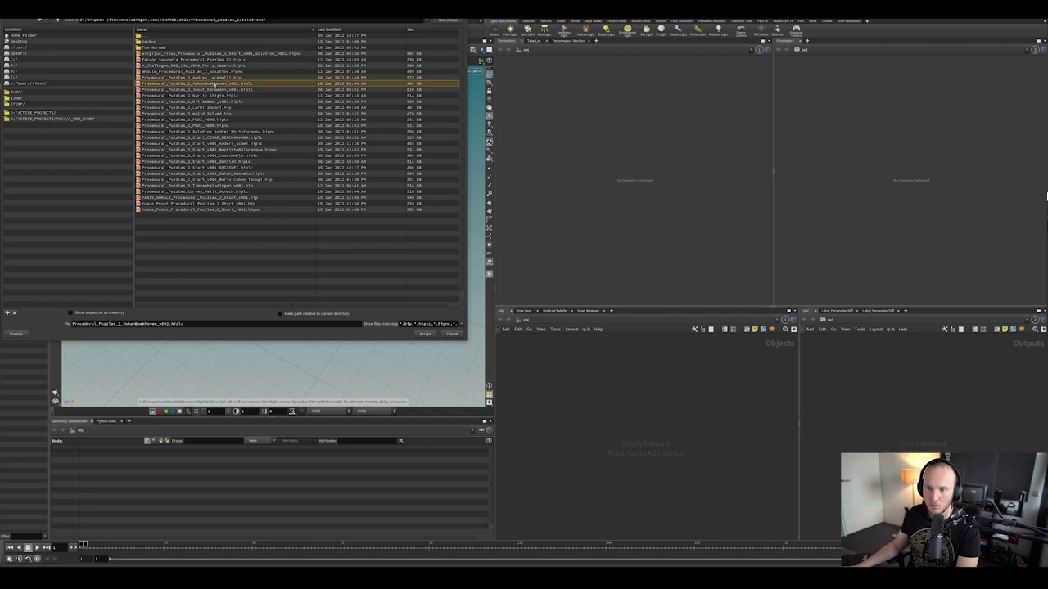
{"action": "left_click", "coordinate": [422, 334]}
{"action": "left_click", "coordinate": [434, 351]}
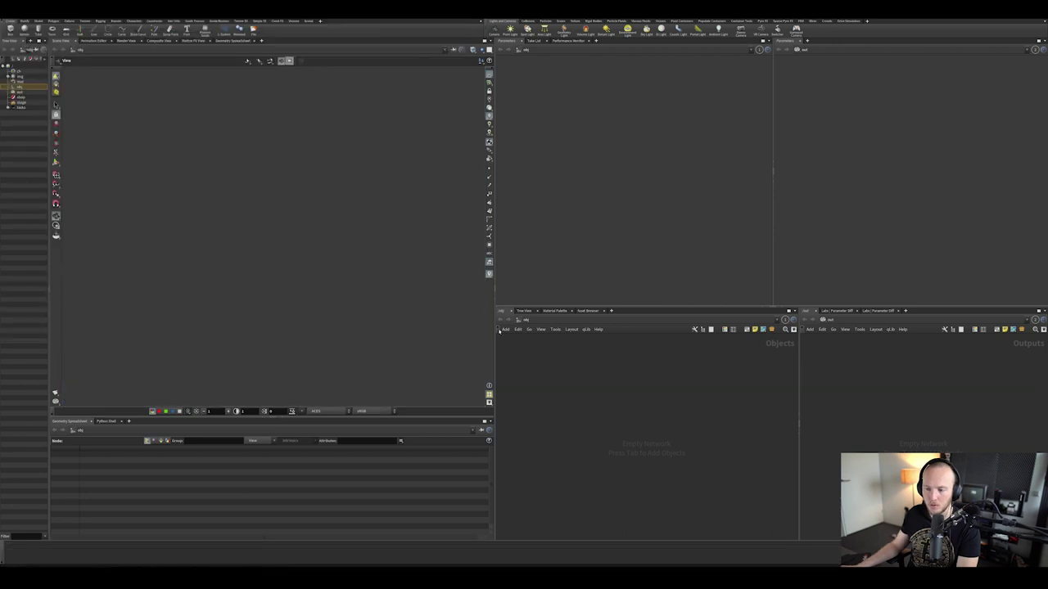
{"action": "left_click", "coordinate": [694, 416]}
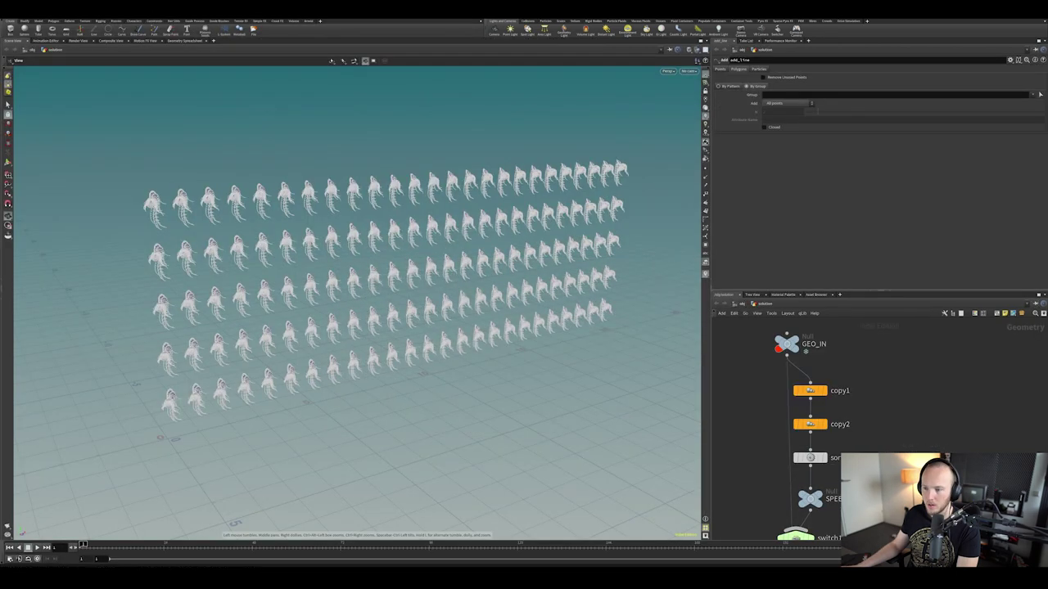
Inspect the speed-test copies up close, focusing on the cross-section polygons along the creatures' tentacles
{"action": "middle_click_drag", "start_coordinate": [846, 504], "coordinate": [827, 429]}
{"action": "scroll", "coordinate": [827, 429], "scroll_direction": "up", "scroll_amount": 3}
{"action": "left_click_drag", "start_coordinate": [556, 270], "coordinate": [424, 253]}
{"action": "scroll", "coordinate": [424, 253], "scroll_direction": "up", "scroll_amount": 4}
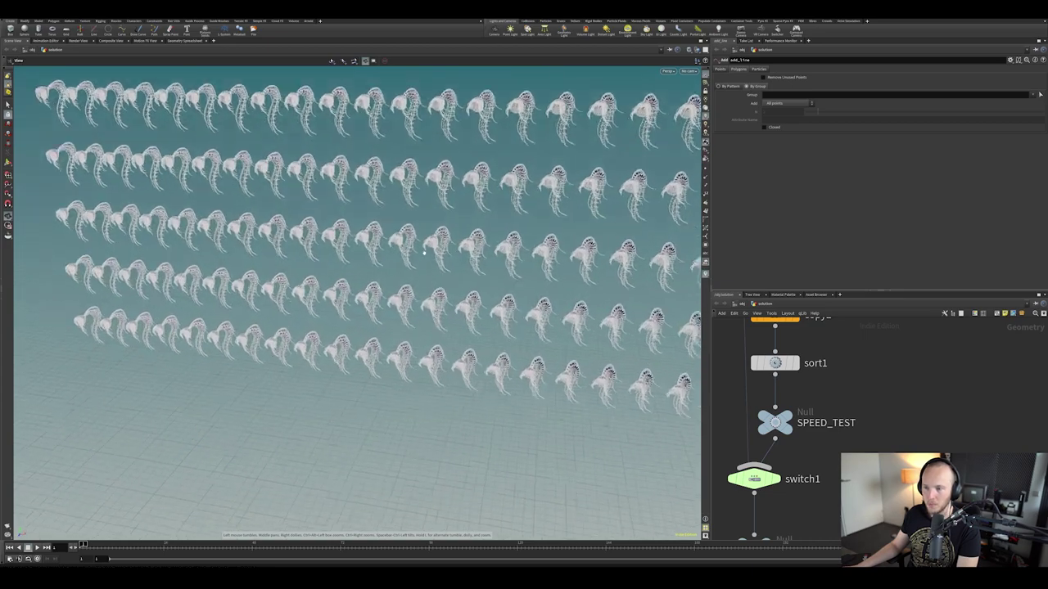
{"action": "scroll", "coordinate": [424, 253], "scroll_direction": "up", "scroll_amount": 3}
{"action": "scroll", "coordinate": [475, 264], "scroll_direction": "up", "scroll_amount": 5}
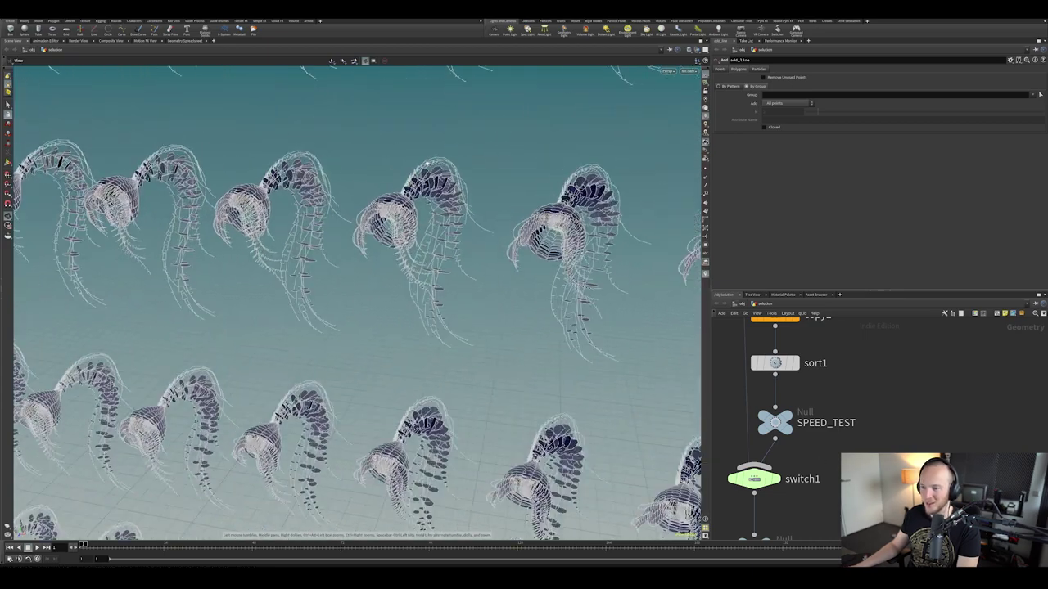
{"action": "scroll", "coordinate": [426, 164], "scroll_direction": "up", "scroll_amount": 4}
{"action": "left_click_drag", "start_coordinate": [573, 246], "coordinate": [364, 340]}
Look over the solution network from connectivity1 down to OUT_lines, and view the whole grid of creatures
{"action": "middle_click_drag", "start_coordinate": [894, 503], "coordinate": [932, 290]}
{"action": "middle_click_drag", "start_coordinate": [840, 466], "coordinate": [889, 386]}
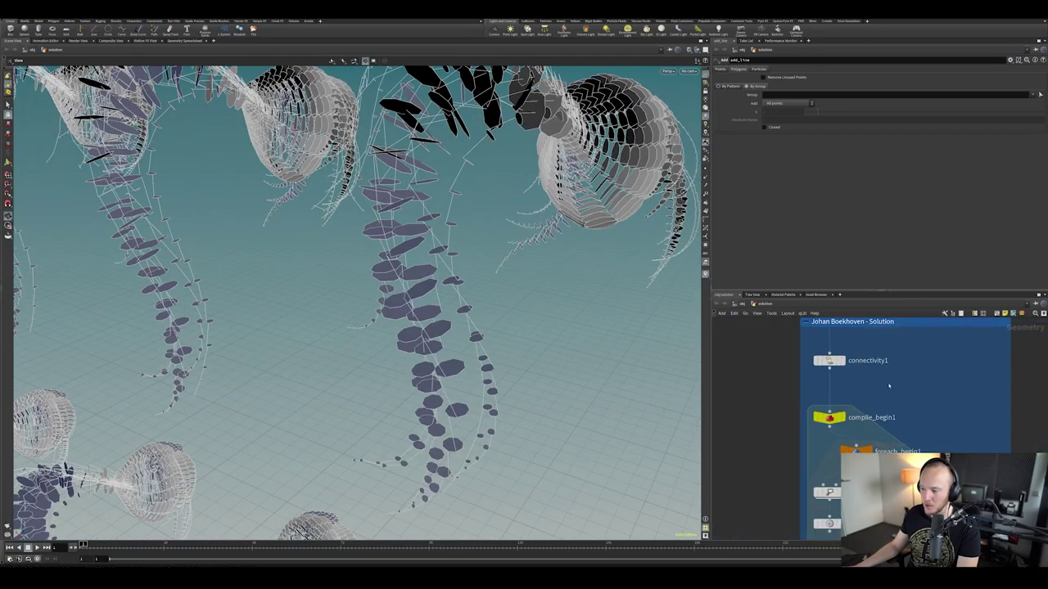
{"action": "scroll", "coordinate": [889, 386], "scroll_direction": "down", "scroll_amount": 5}
{"action": "scroll", "coordinate": [904, 398], "scroll_direction": "up", "scroll_amount": 4}
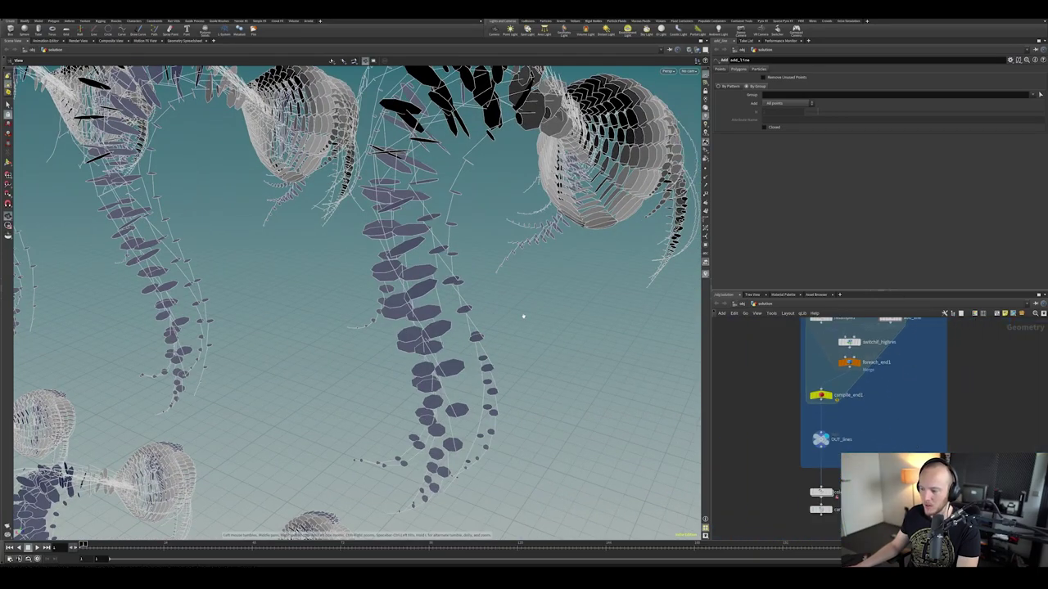
{"action": "left_click_drag", "start_coordinate": [523, 316], "coordinate": [297, 227], "text": "alt"}
{"action": "scroll", "coordinate": [524, 281], "scroll_direction": "down", "scroll_amount": 8}
{"action": "left_click_drag", "start_coordinate": [491, 266], "coordinate": [75, 326], "text": "alt"}
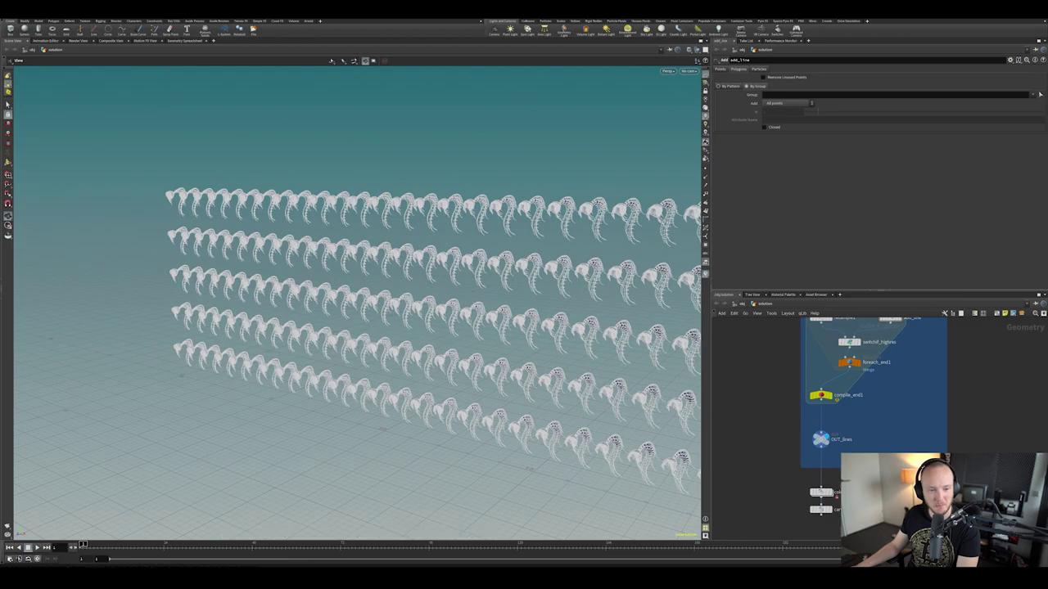